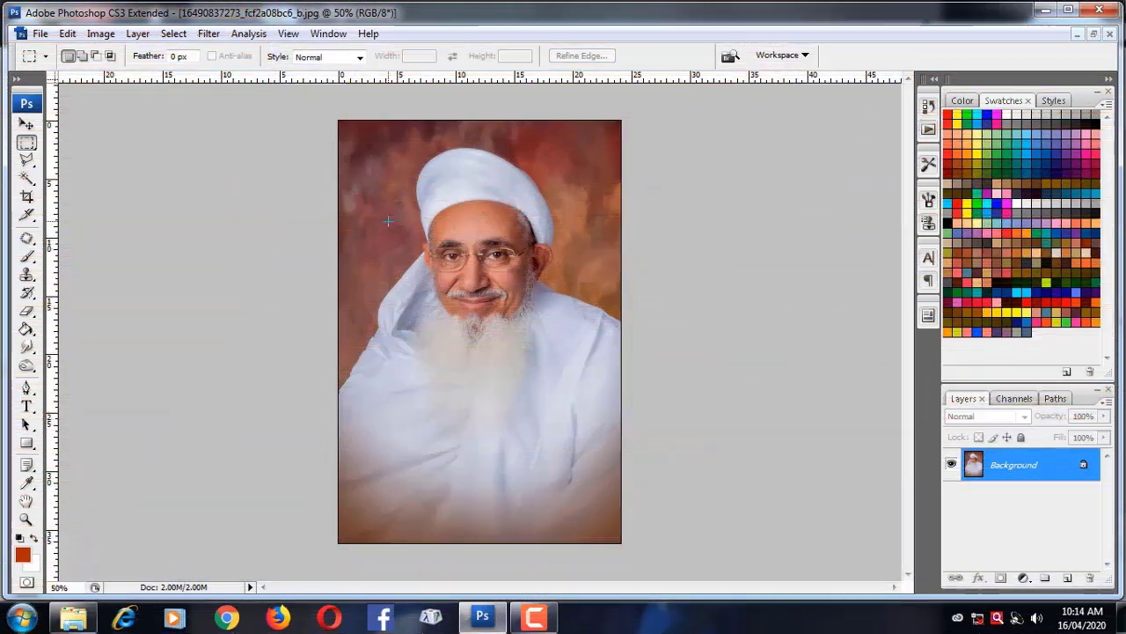
Crop the entire portrait with the Crop tool set to 12 in × 18 in at 300 ppi
key(v)
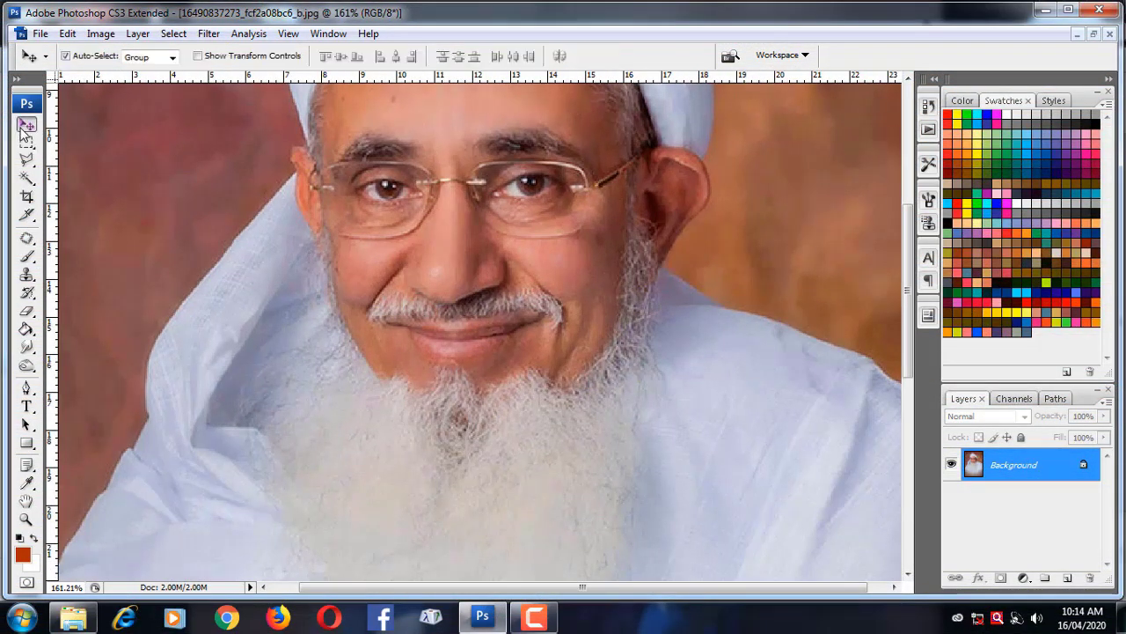
scroll(438, 299, down, 5)
scroll(437, 299, up, 2)
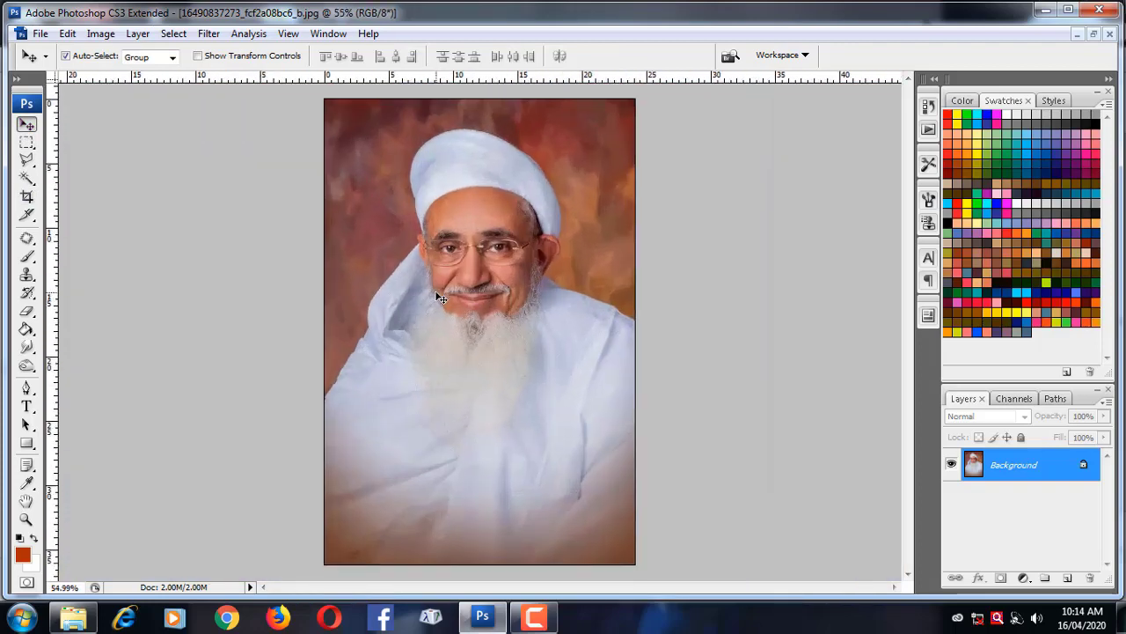
scroll(437, 297, down, 2)
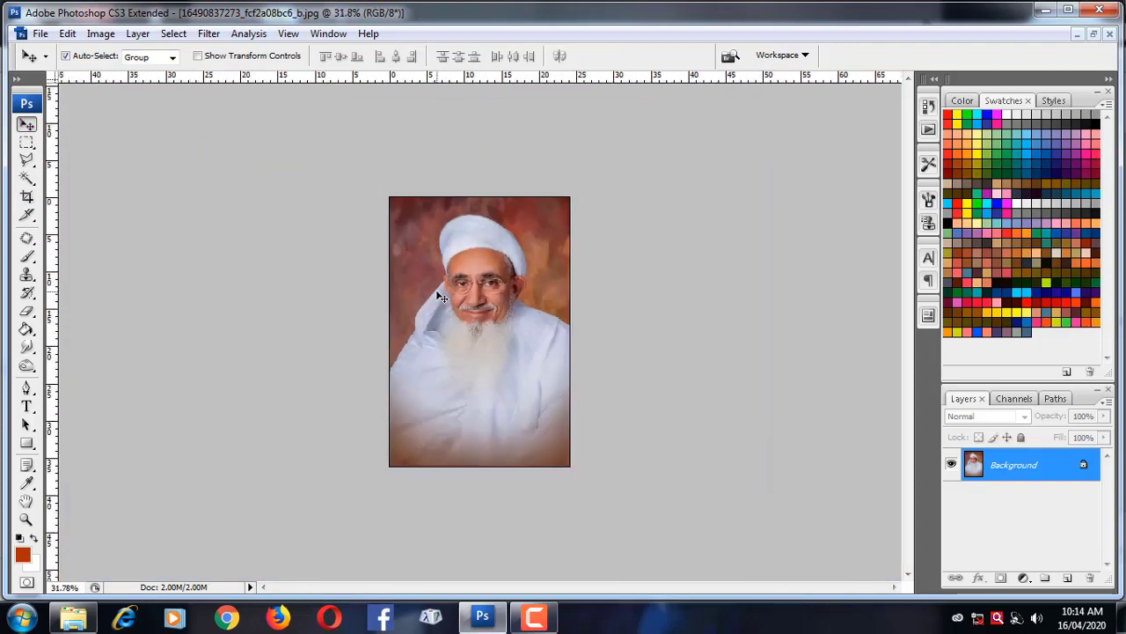
click(26, 198)
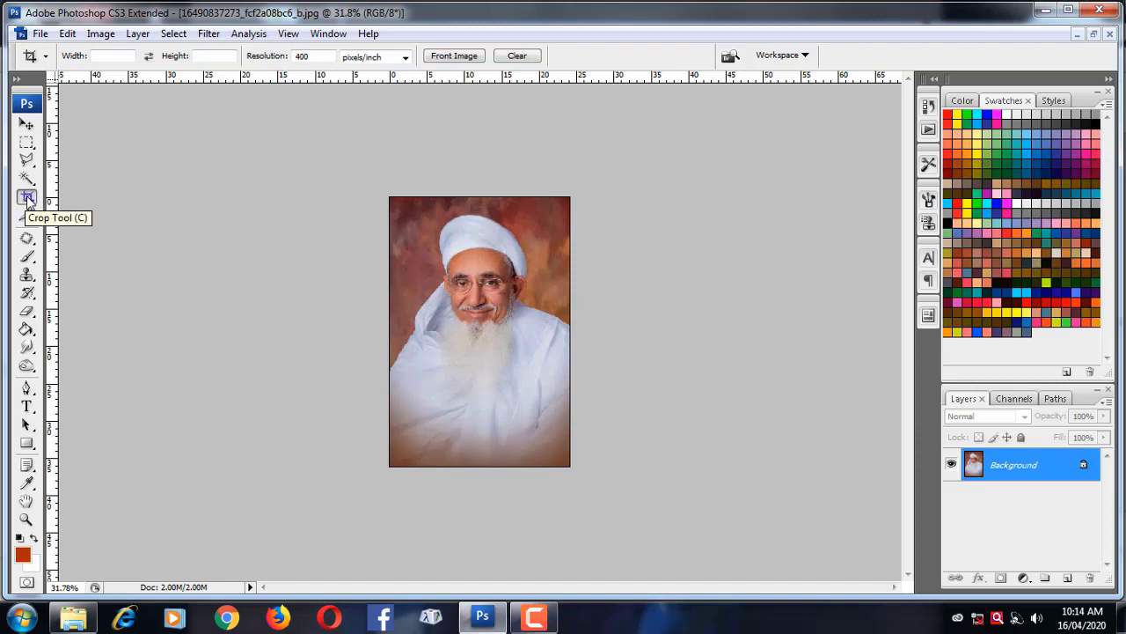
click(304, 55)
text(300)
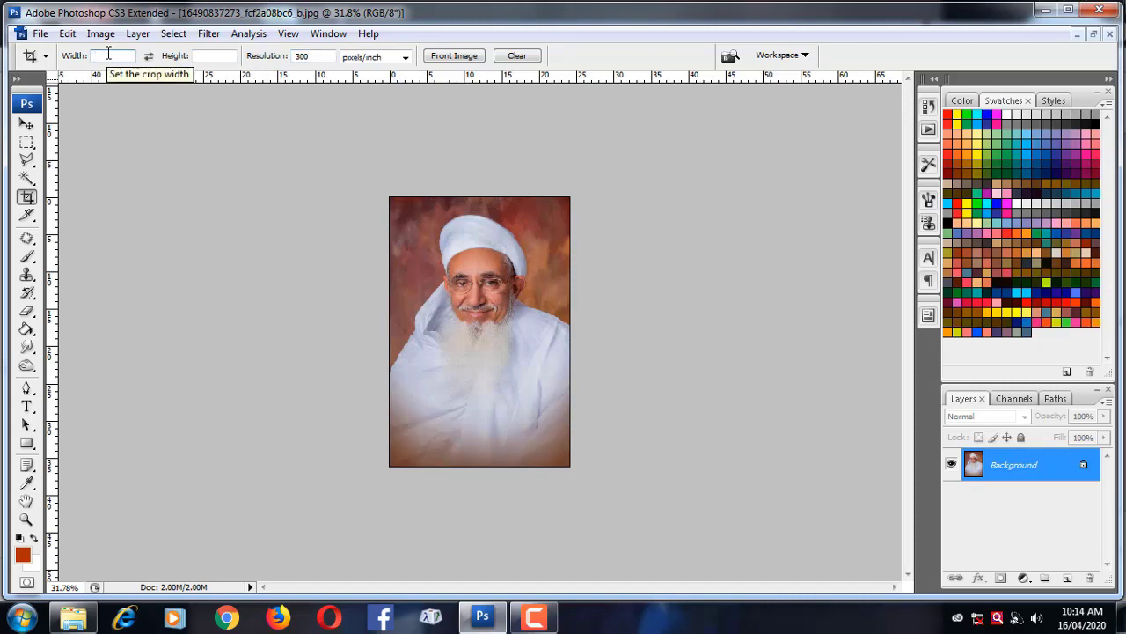
text(12)
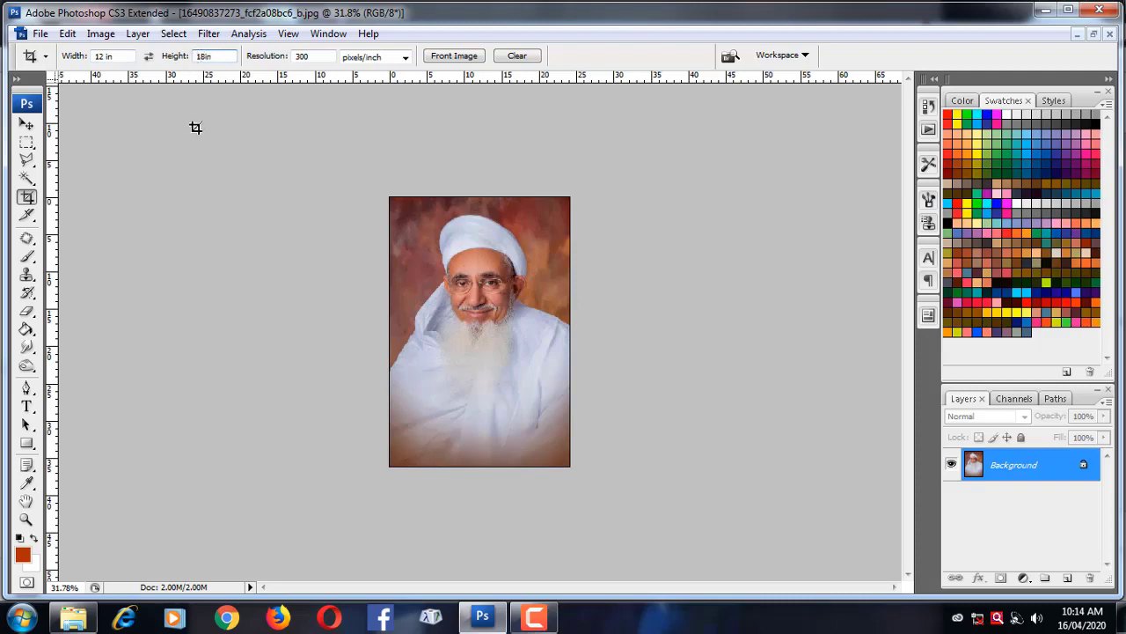
drag(390, 197, 571, 467)
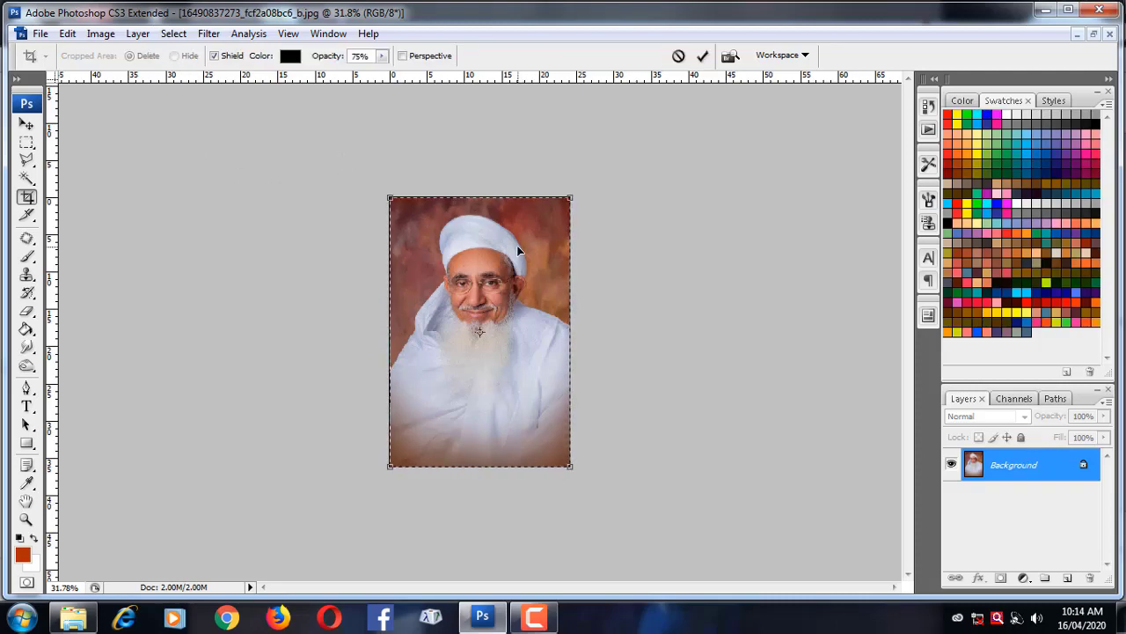
key(Return)
key(ctrl+0)
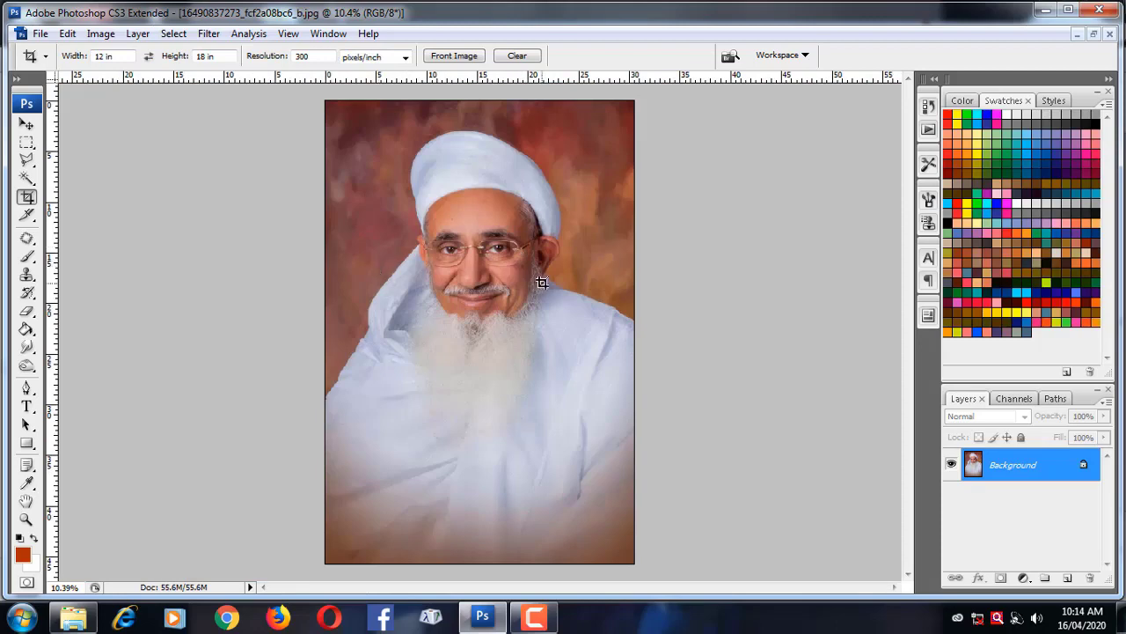
Duplicate the Background layer into a new Layer 1 with Ctrl+J
scroll(541, 281, up, 3)
scroll(447, 234, up, 3)
click(28, 125)
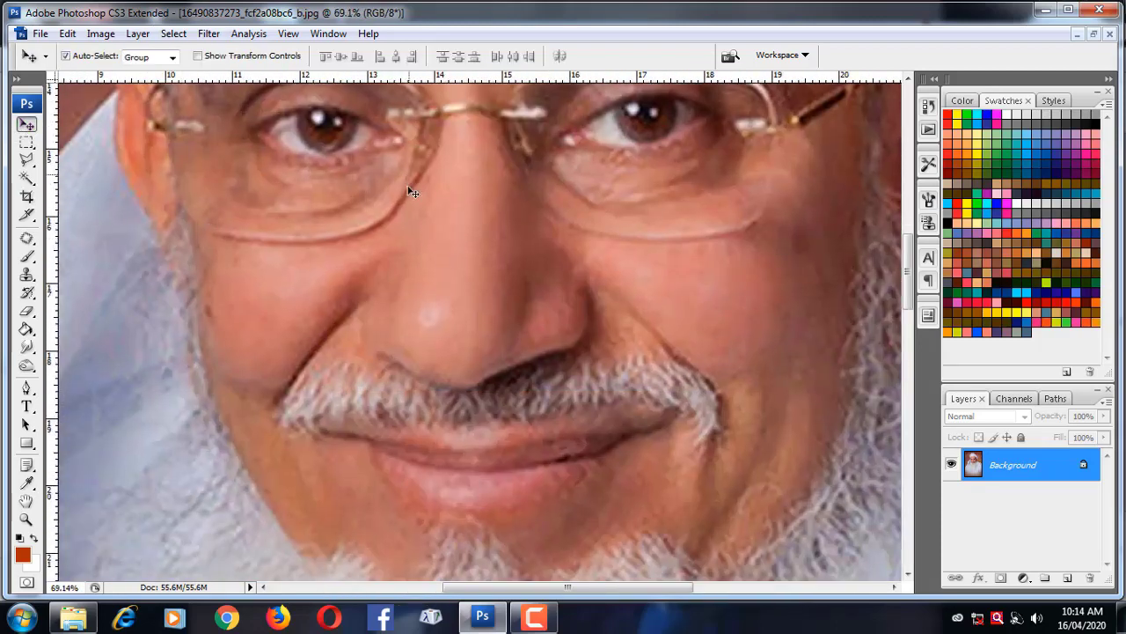
scroll(435, 307, down, 4)
scroll(426, 329, down, 2)
key(ctrl+j)
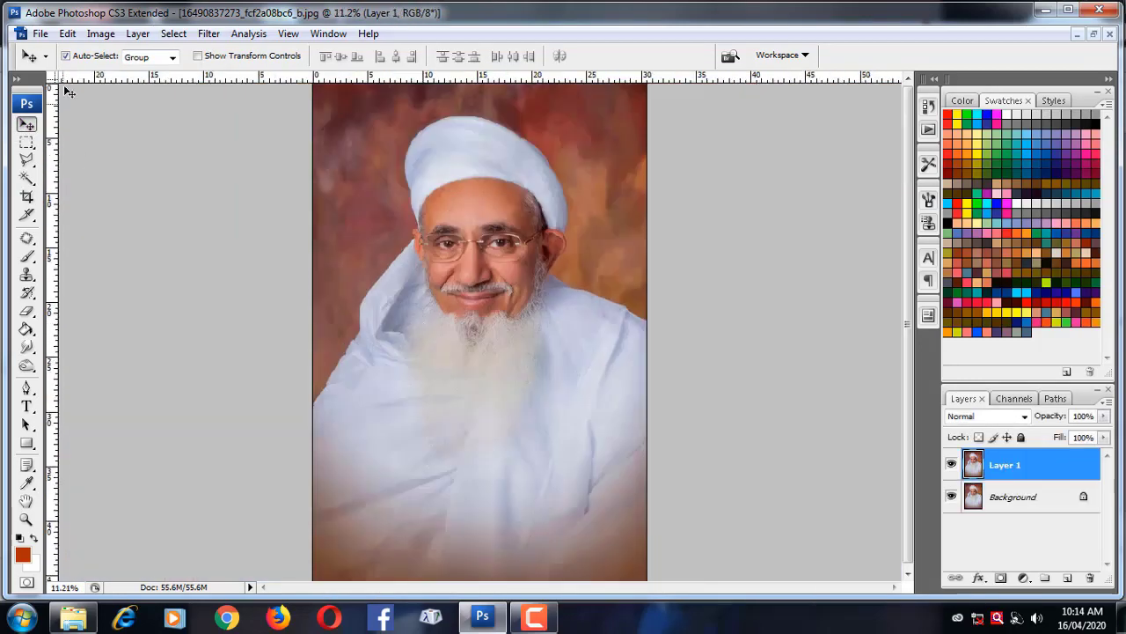
Apply Auto Levels to Layer 1
click(100, 34)
click(326, 90)
scroll(326, 264, up, 2)
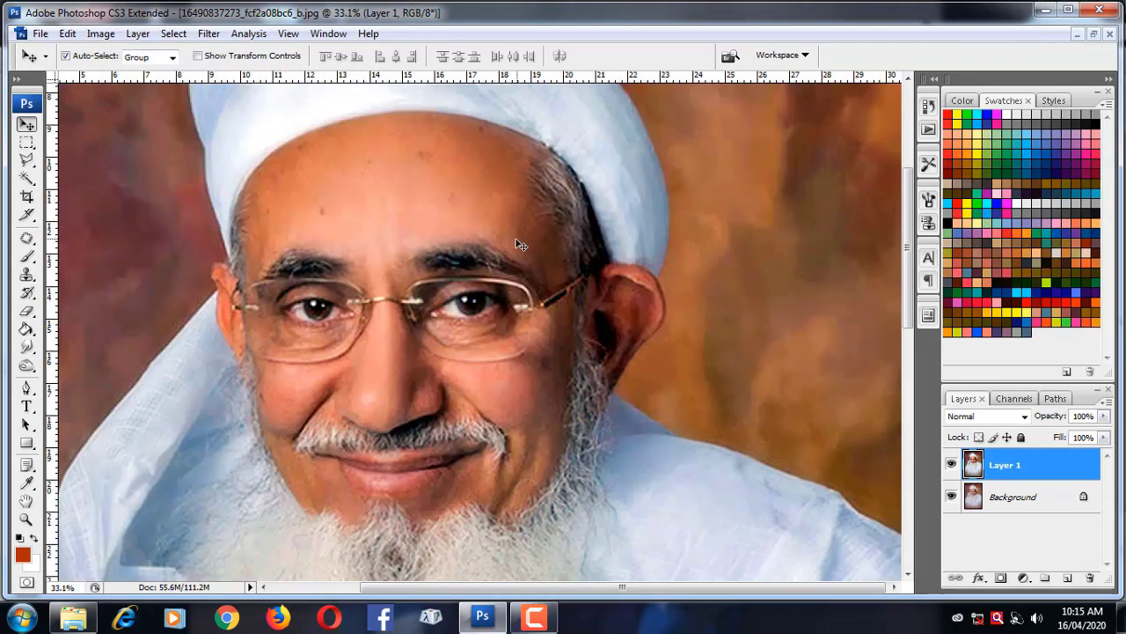
Apply Auto Color to Layer 1
click(101, 34)
click(100, 33)
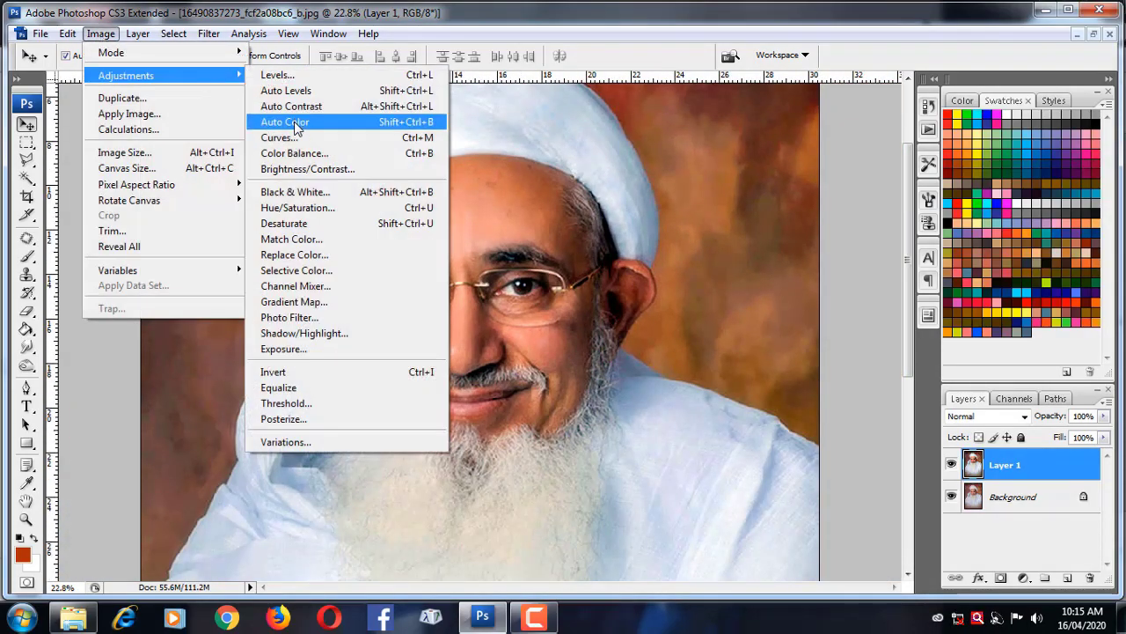
click(291, 186)
scroll(478, 301, up, 3)
scroll(478, 301, down, 4)
scroll(478, 301, up, 4)
scroll(628, 392, down, 5)
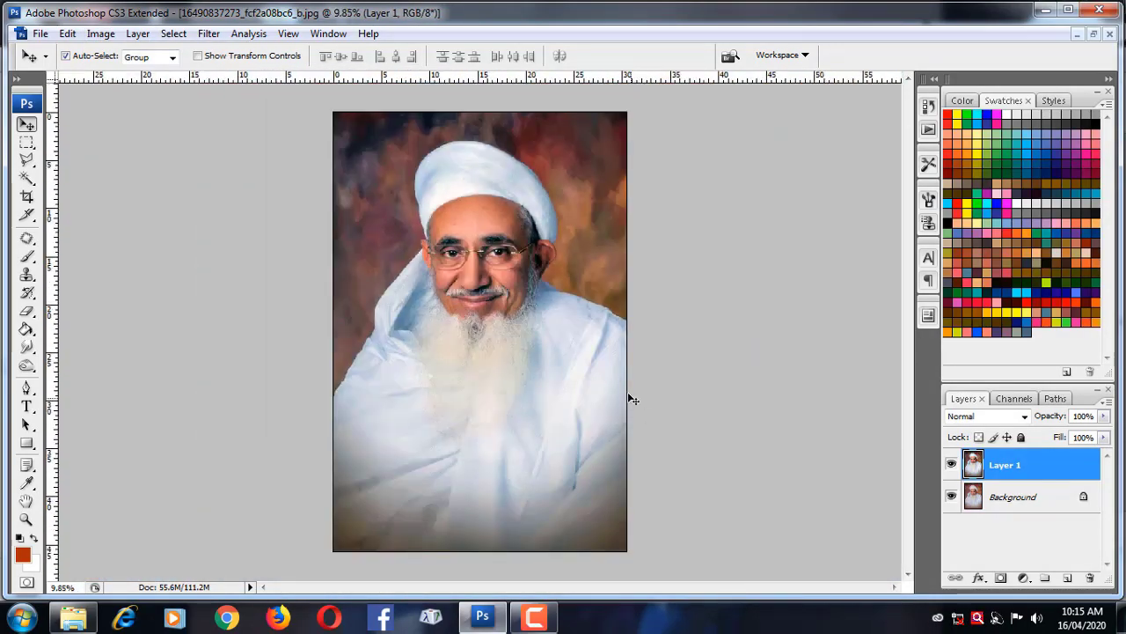
scroll(542, 349, up, 2)
scroll(528, 330, up, 2)
scroll(520, 313, down, 3)
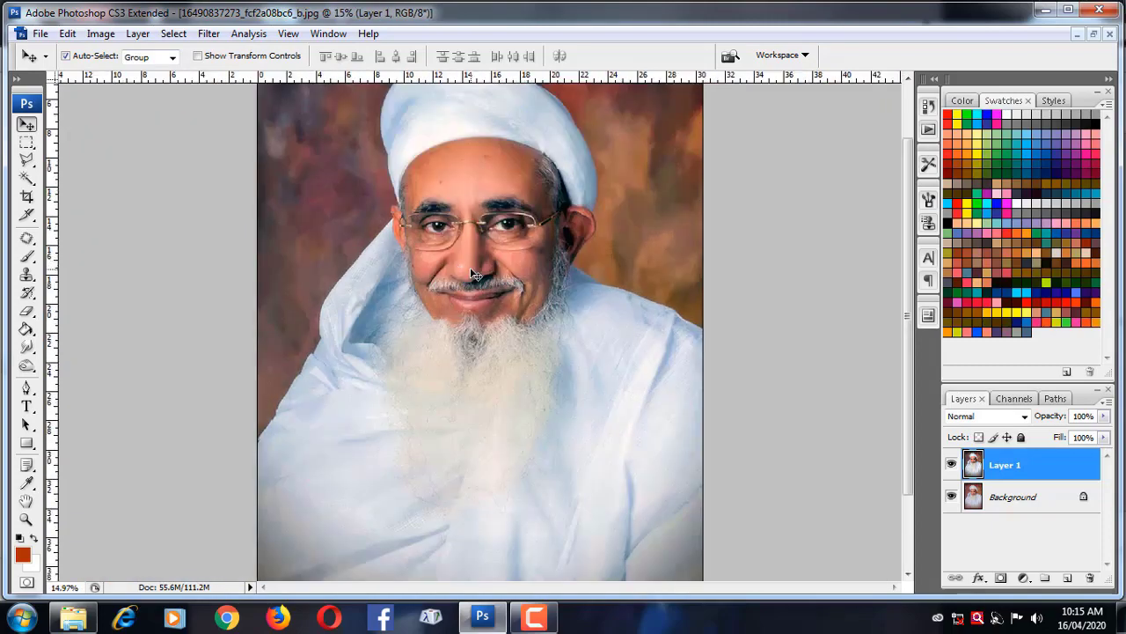
Select the highlights with Color Range and the white robe and turban with the Magic Wand
click(174, 33)
click(203, 190)
click(629, 115)
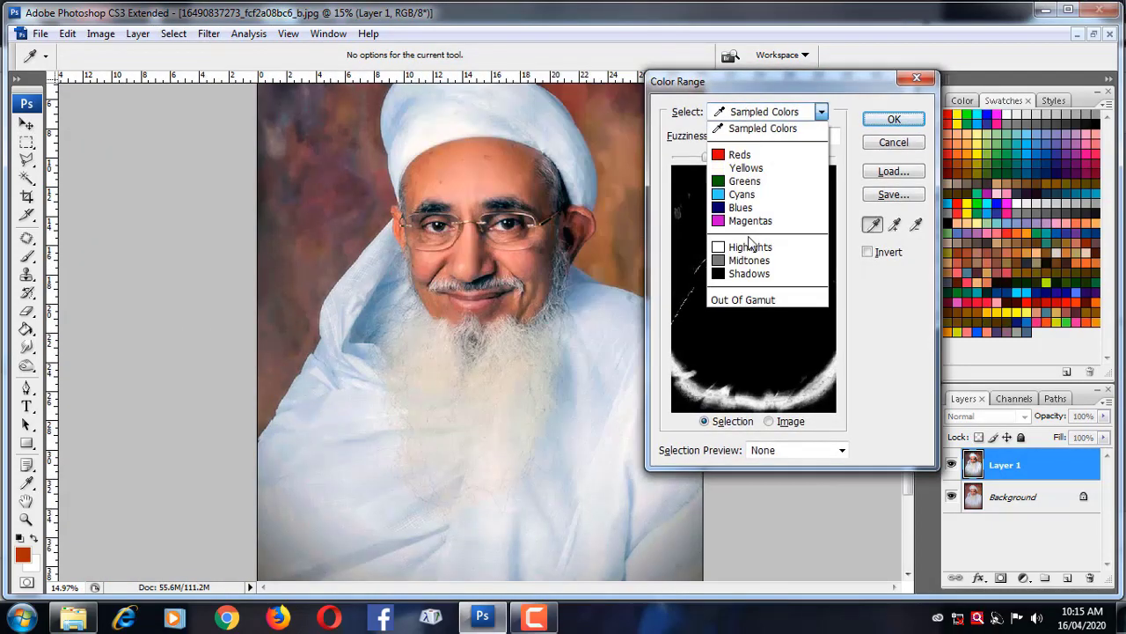
click(754, 244)
click(795, 121)
key(e)
key(w)
click(551, 390)
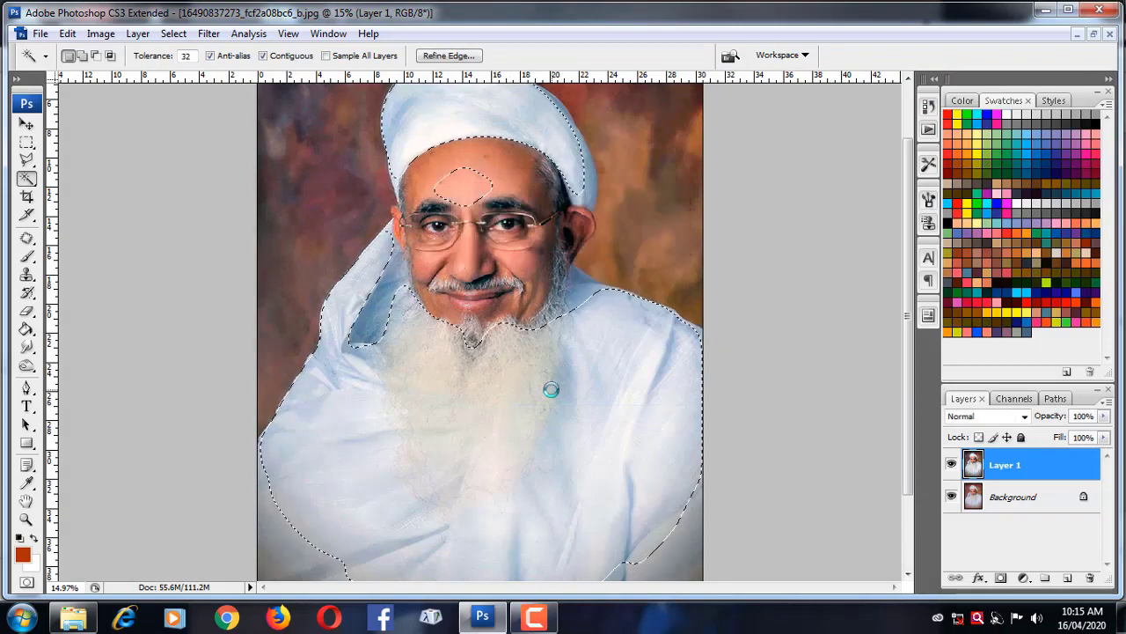
key(ctrl+j)
key(ctrl+z)
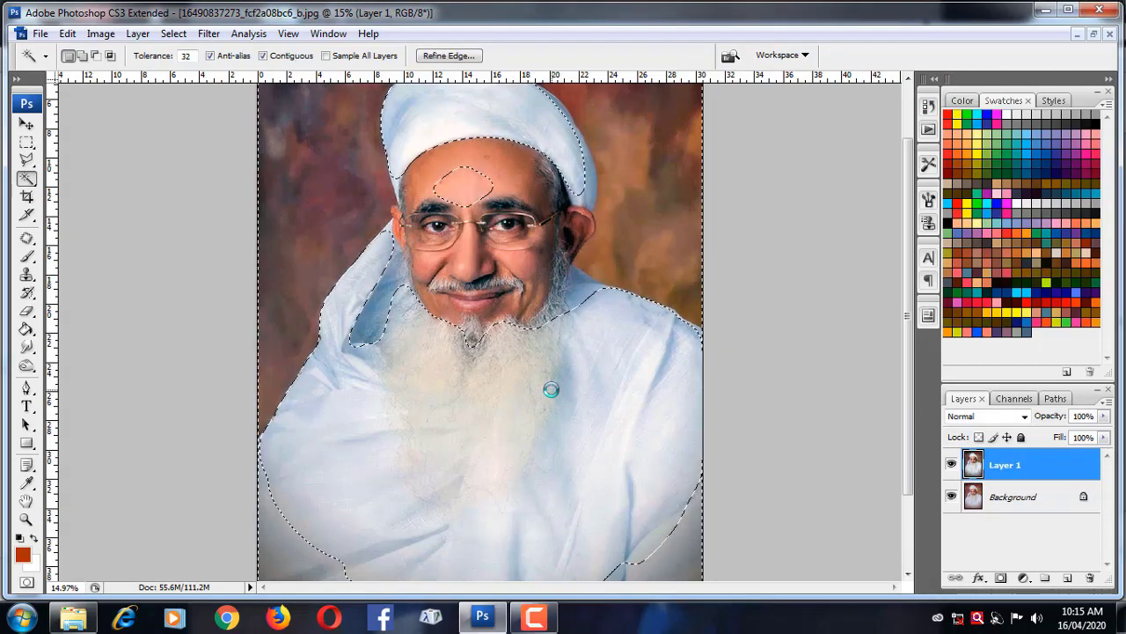
Set Levels midtones to 1.24 and white point to 242, then deselect
key(ctrl+l)
drag(799, 356, 779, 356)
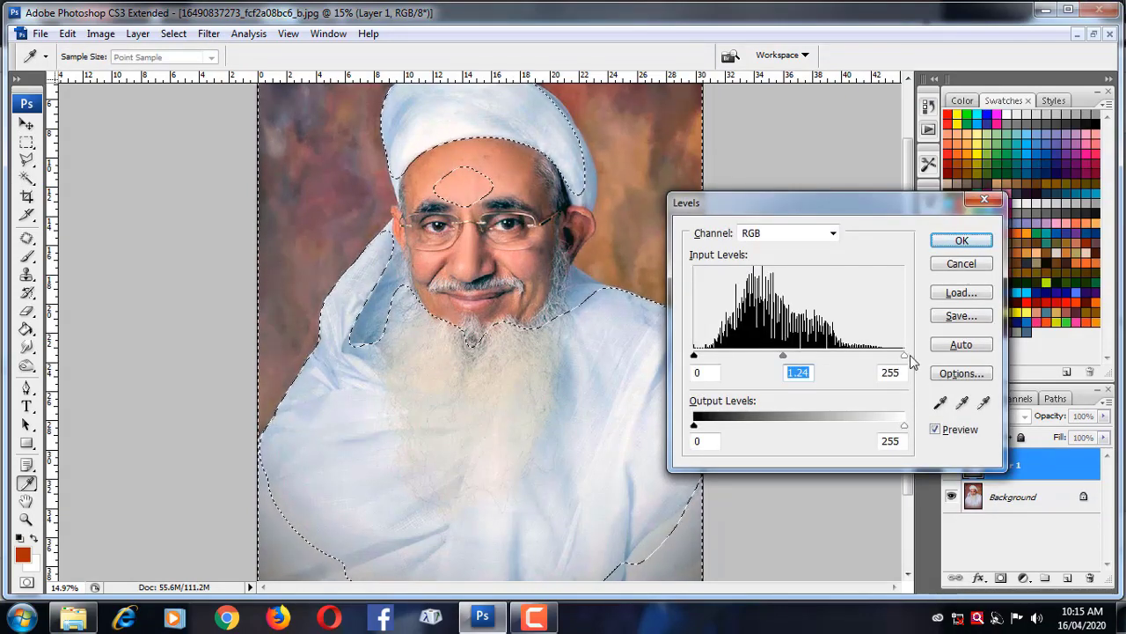
drag(903, 355, 894, 357)
key(Return)
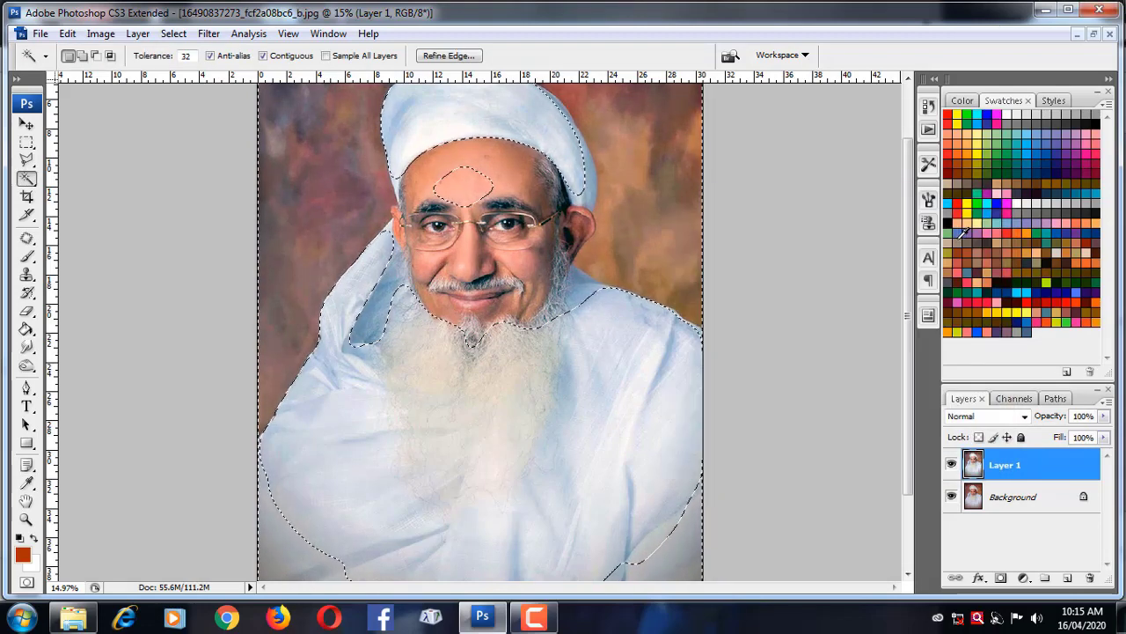
key(ctrl+d)
key(ctrl+0)
Sharpen Layer 1 with Smart Sharpen at Amount 271% and Radius 3.8 pixels
click(26, 124)
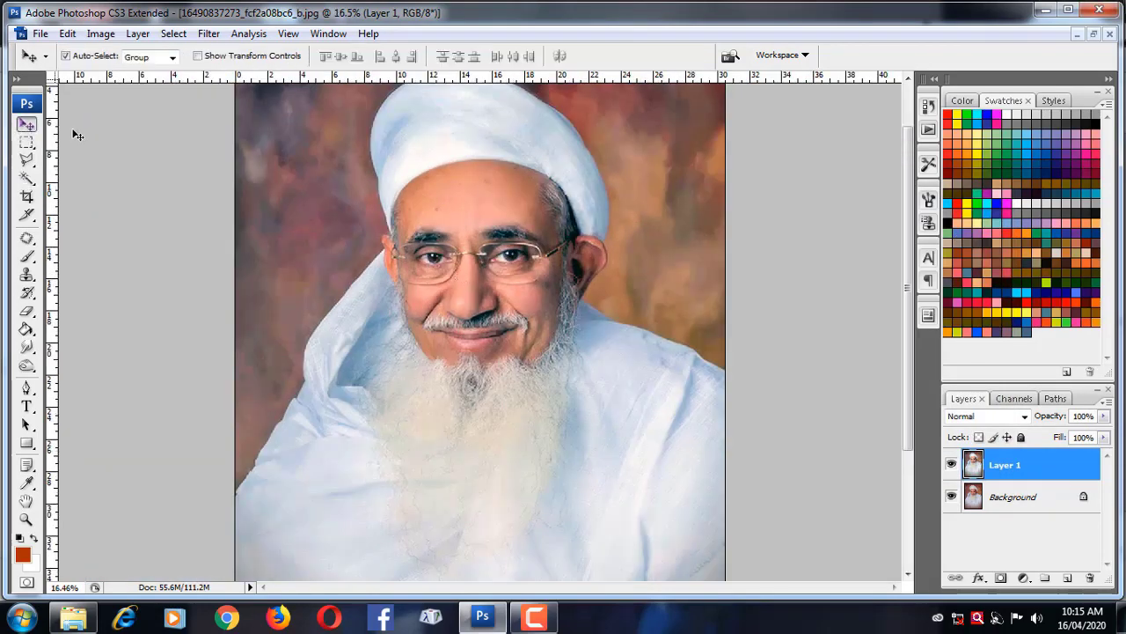
click(209, 33)
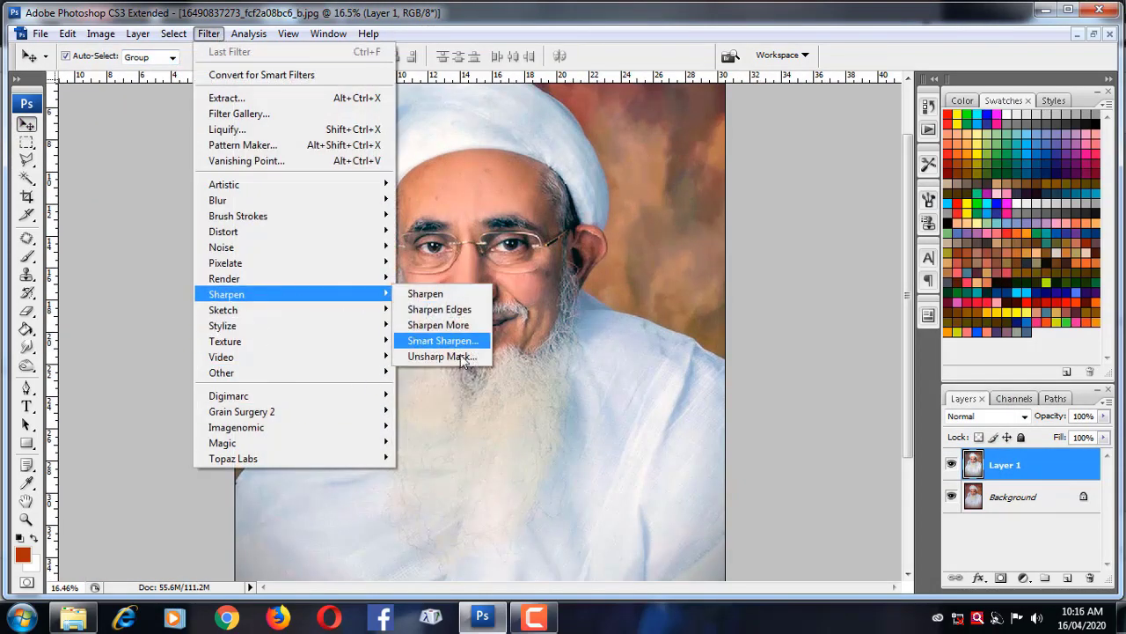
click(438, 342)
click(405, 448)
drag(758, 266, 795, 274)
drag(728, 305, 710, 305)
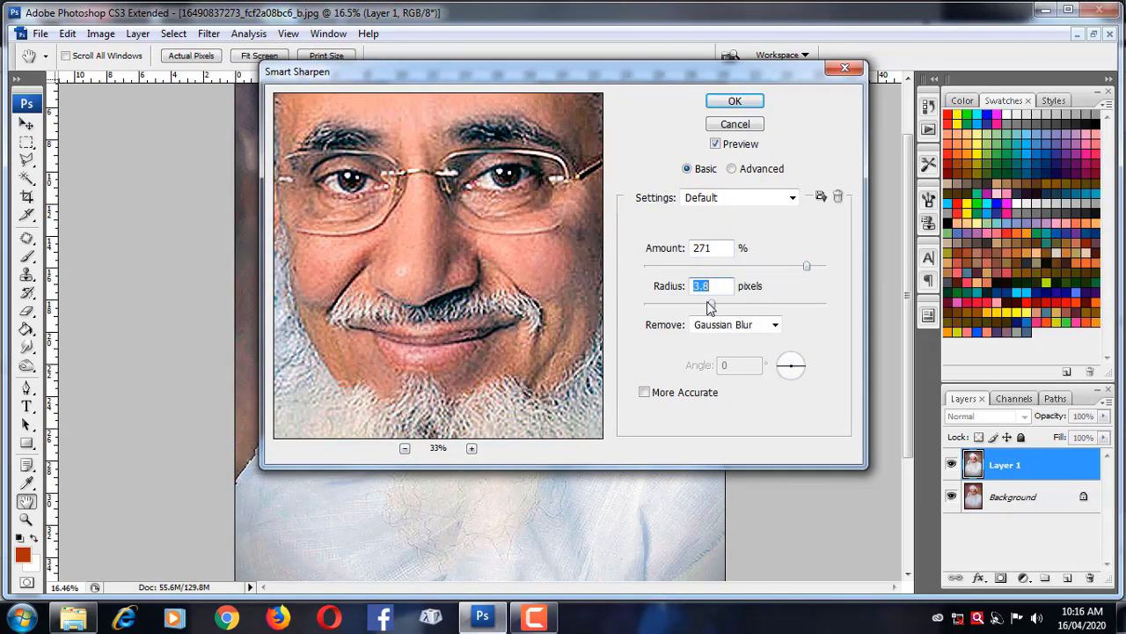
key(Return)
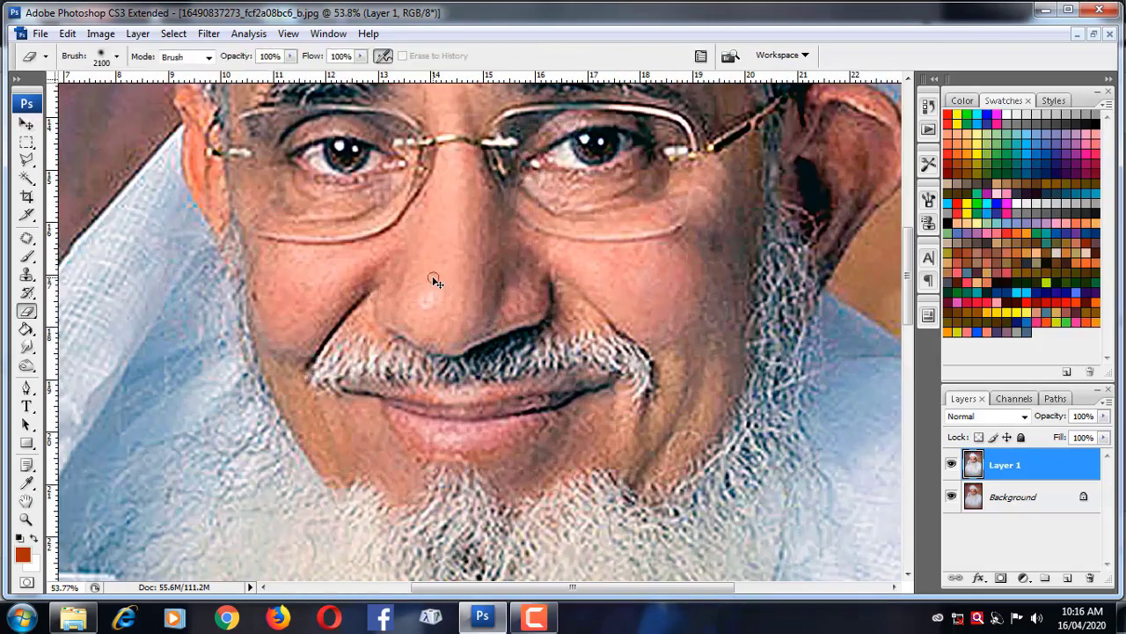
key(ctrl+0)
Zoom in on the face and smudge the nose tip smooth with a size-50 brush
key(v)
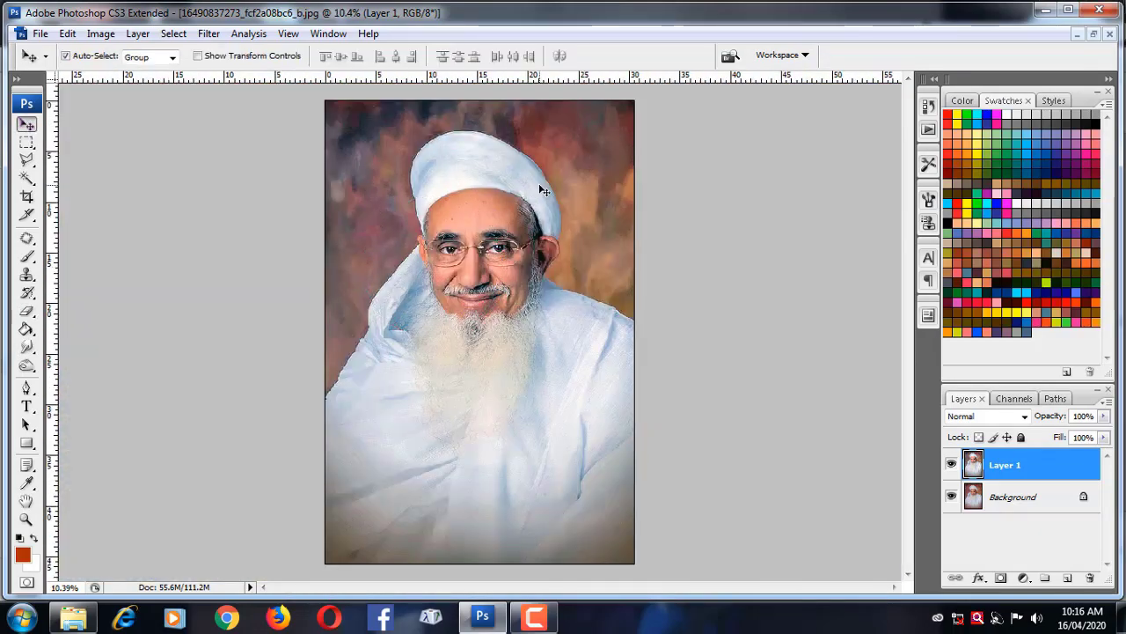
key(ctrl+plus)
key(ctrl+plus)
key(ctrl+plus)
key(r)
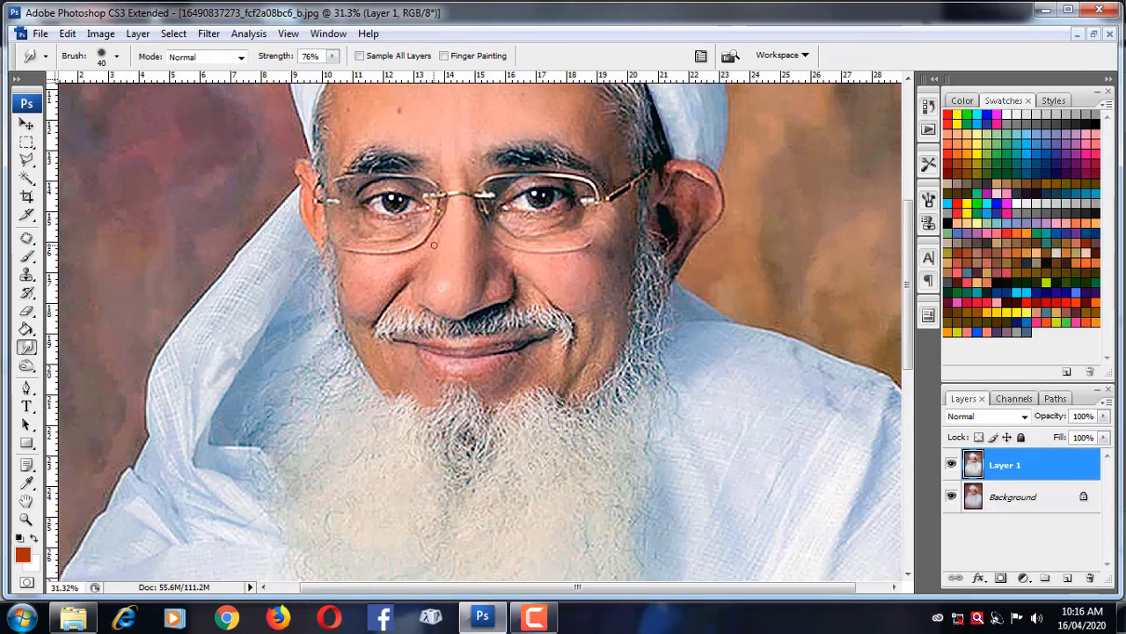
key(ctrl+plus)
click(332, 55)
drag(335, 72, 322, 74)
scroll(436, 220, up, 3)
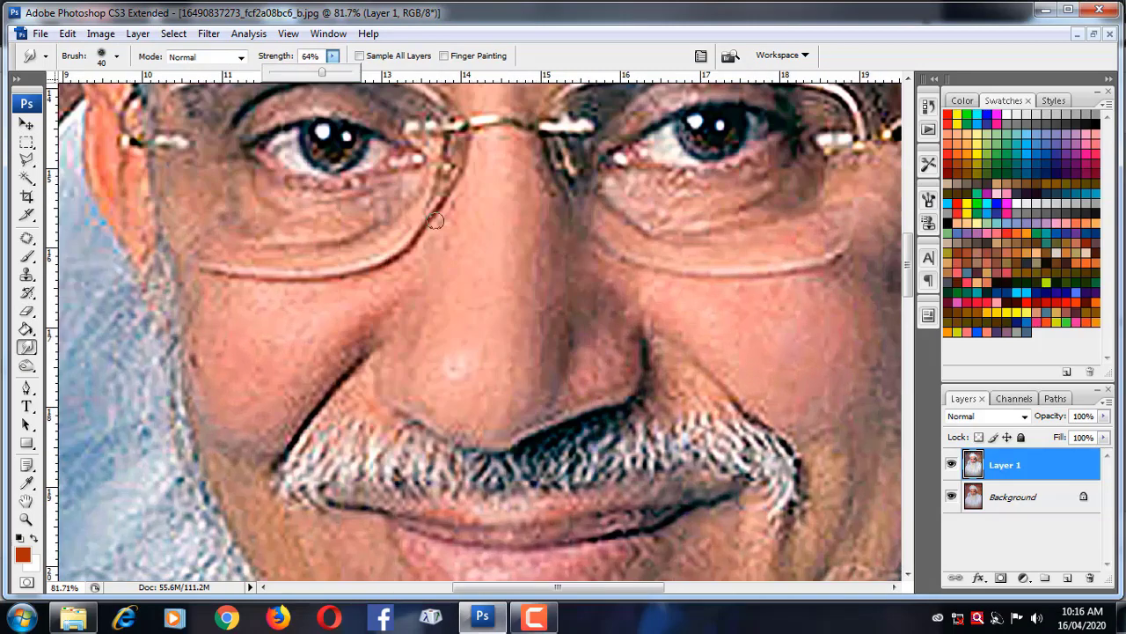
key(bracketleft)
scroll(493, 313, up, 2)
scroll(528, 282, up, 2)
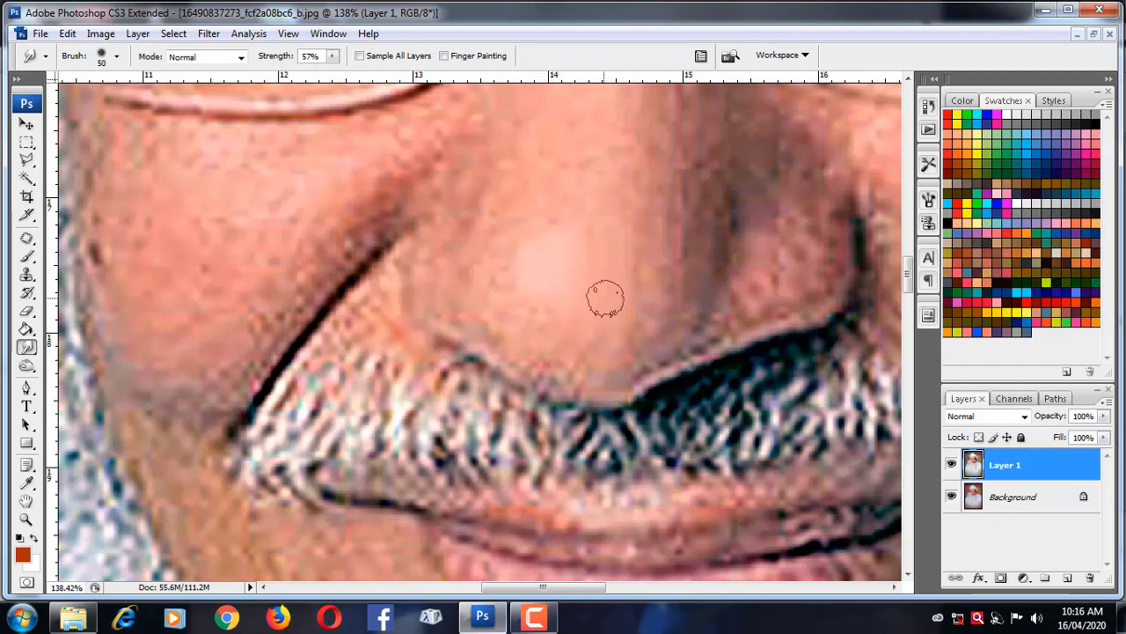
key(bracketright)
mouse_move(524, 224)
mouse_down()
mouse_move(549, 337)
mouse_move(633, 276)
mouse_move(714, 249)
mouse_move(630, 347)
mouse_move(593, 359)
mouse_move(516, 355)
mouse_move(616, 385)
mouse_move(691, 307)
mouse_move(659, 322)
mouse_up()
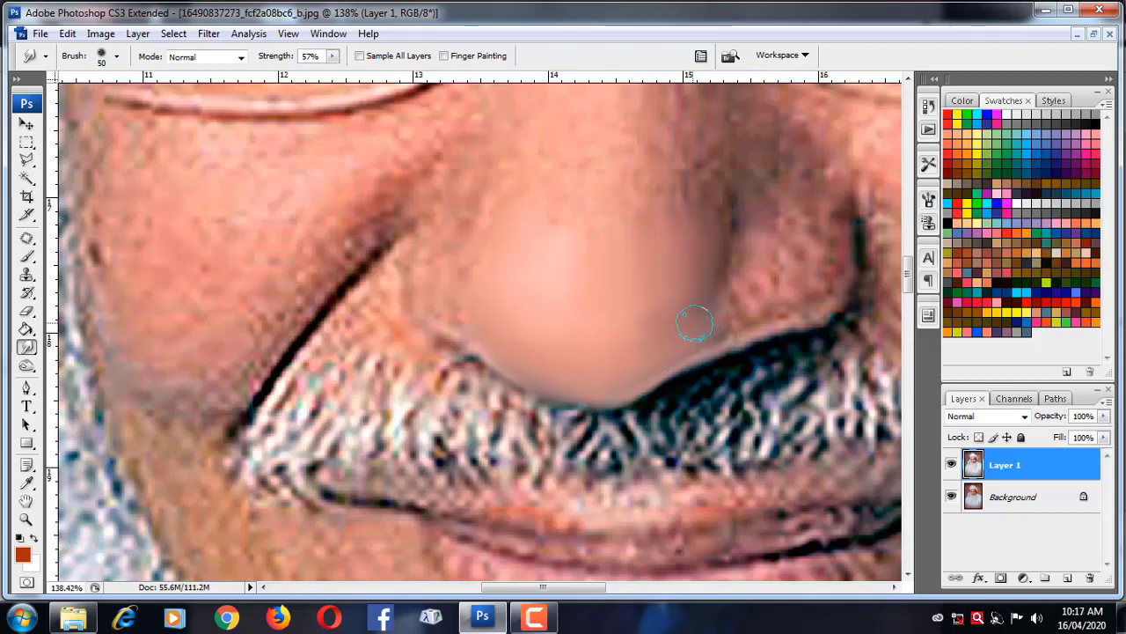
With a size-70 brush, smudge the nose bridge sides, under the tip and nostril crease
scroll(637, 394, down, 2)
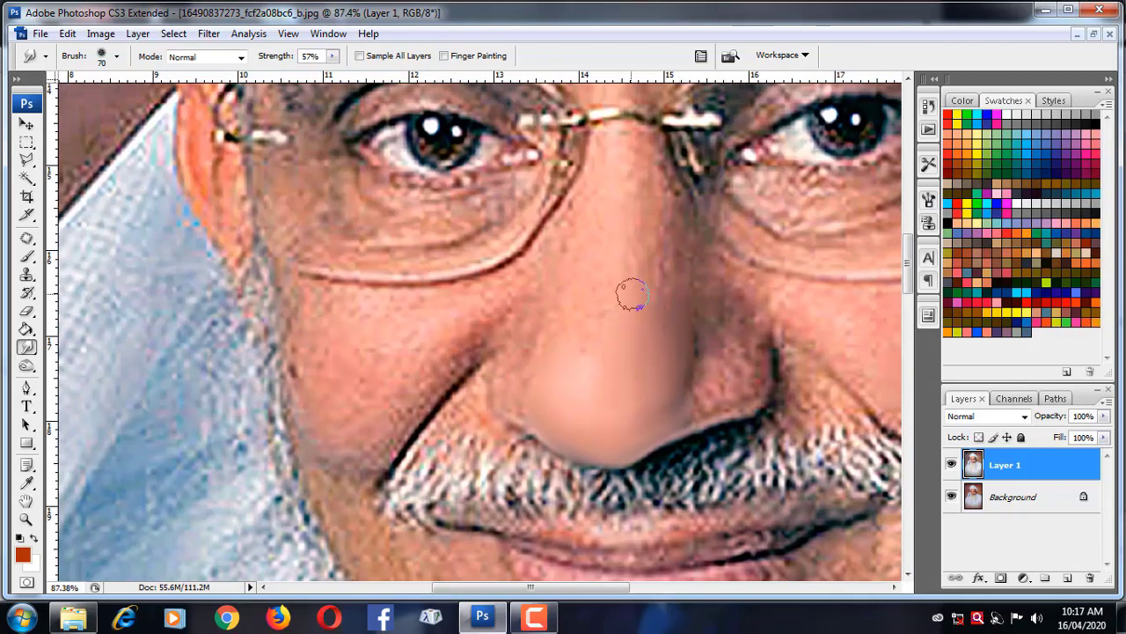
key(bracketright)
key(bracketright)
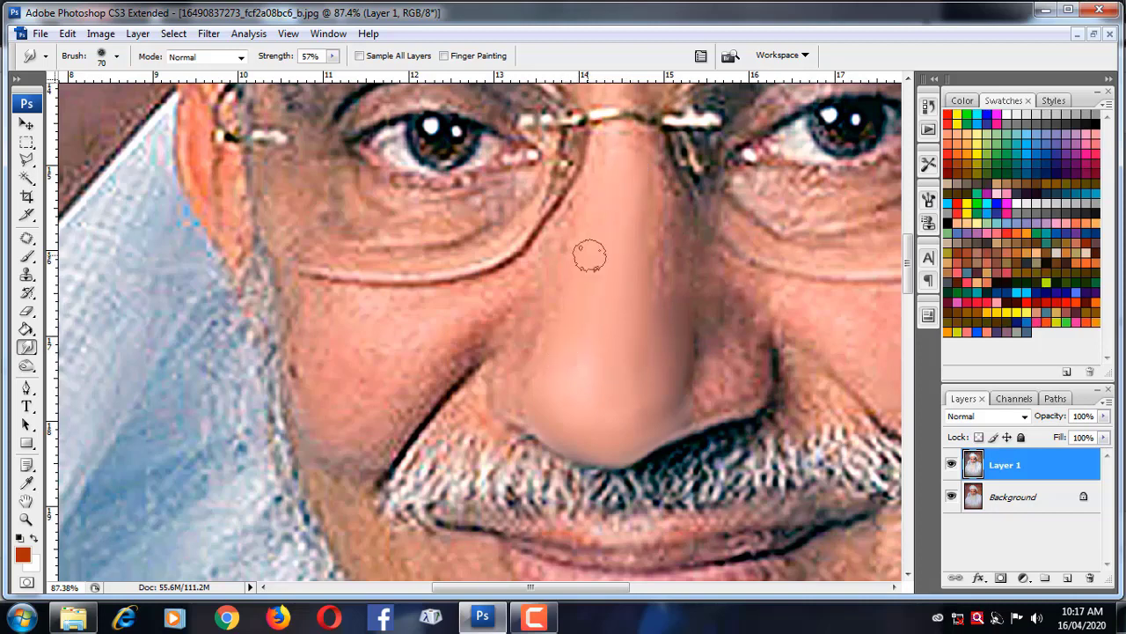
drag(589, 252, 568, 238)
drag(646, 330, 674, 214)
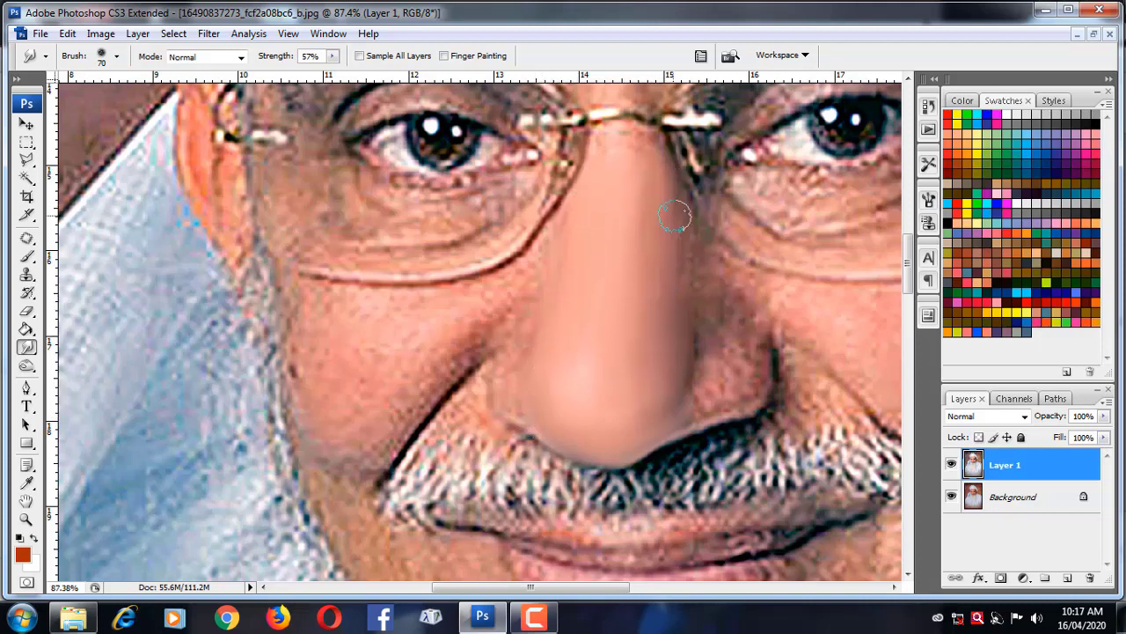
drag(709, 314, 649, 181)
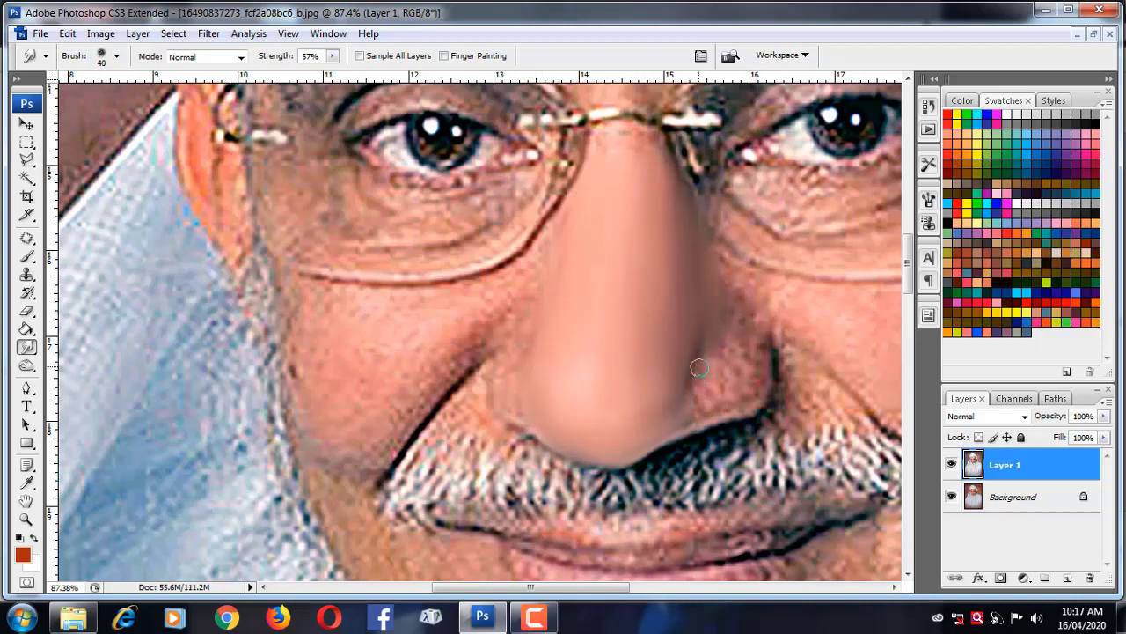
drag(701, 416, 758, 331)
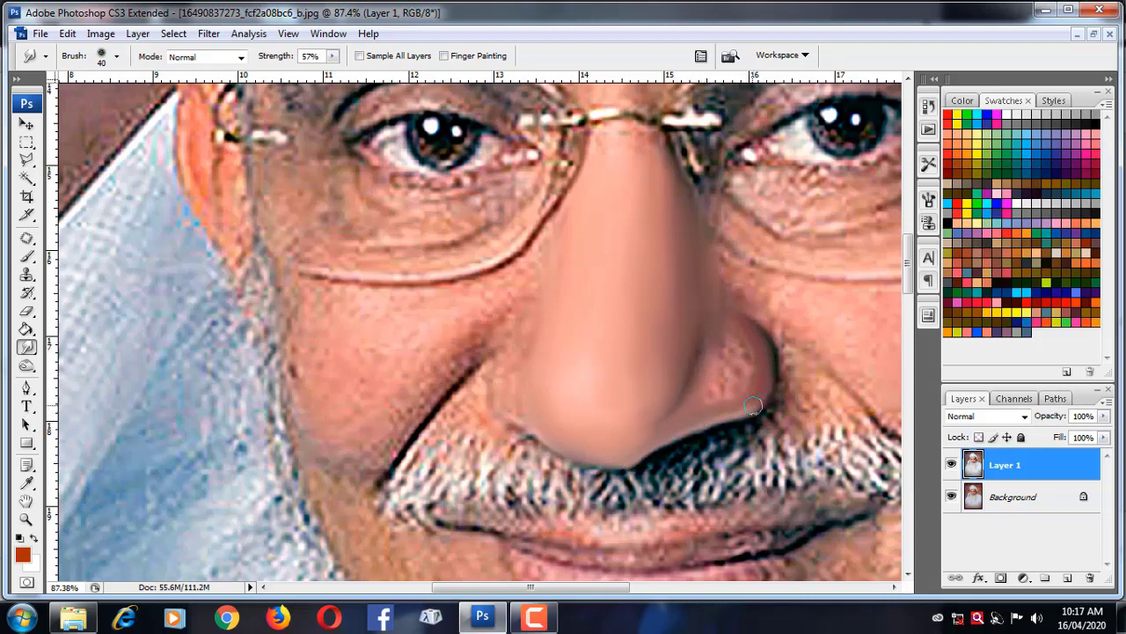
drag(767, 385, 741, 324)
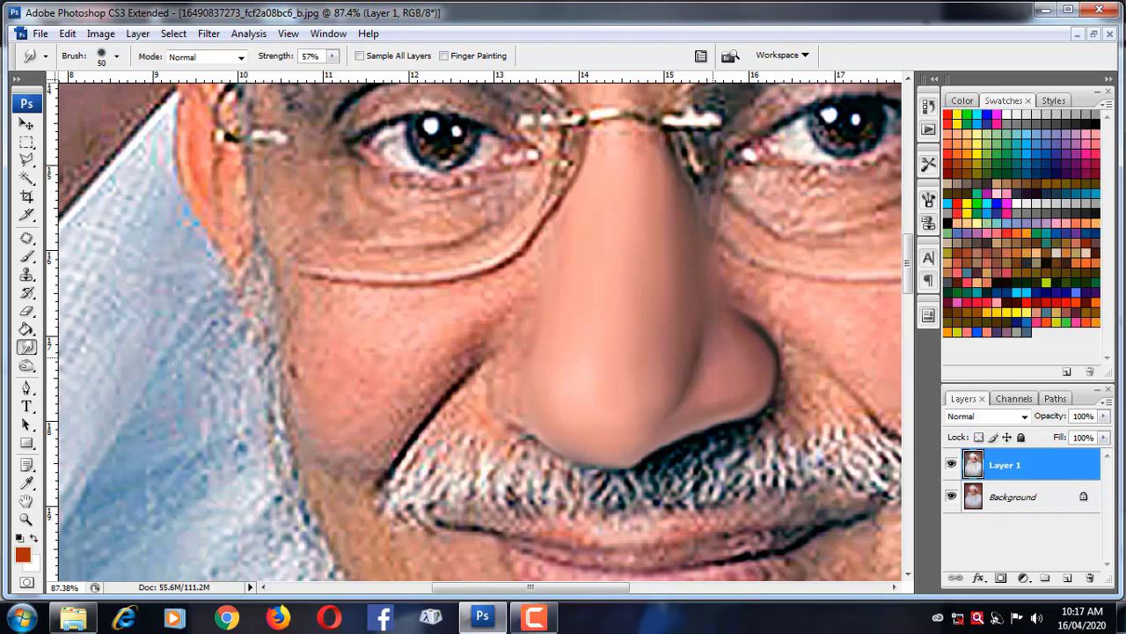
scroll(692, 347, down, 3)
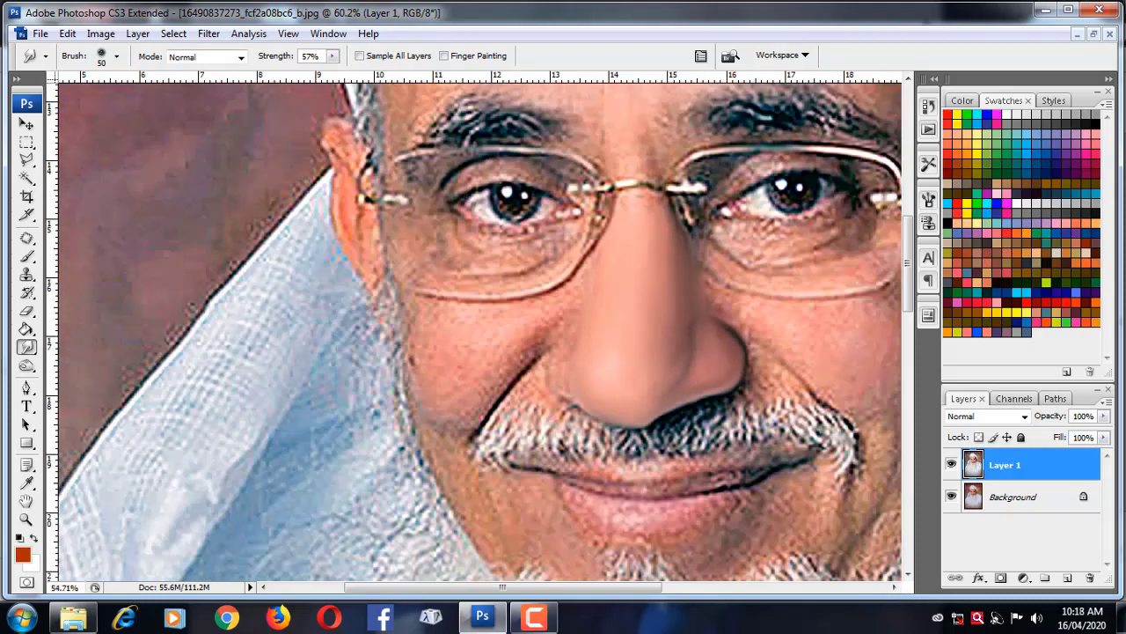
scroll(662, 363, up, 3)
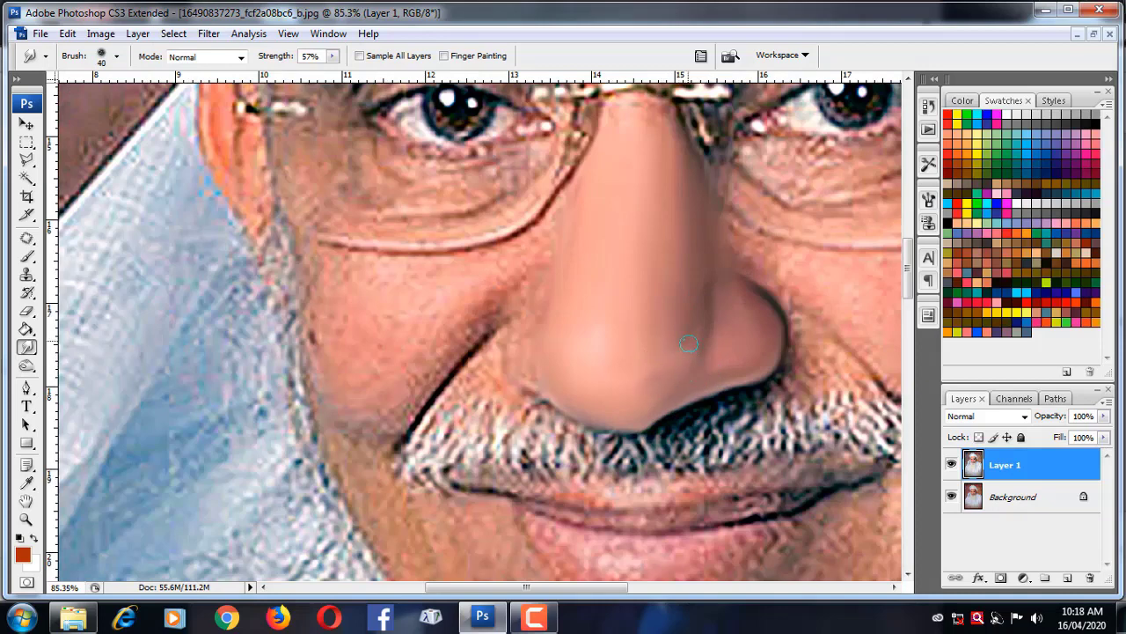
At 43% strength and size 50, smooth skin below the glasses bridge and beside the nose
key(4)
key(3)
key(bracketright)
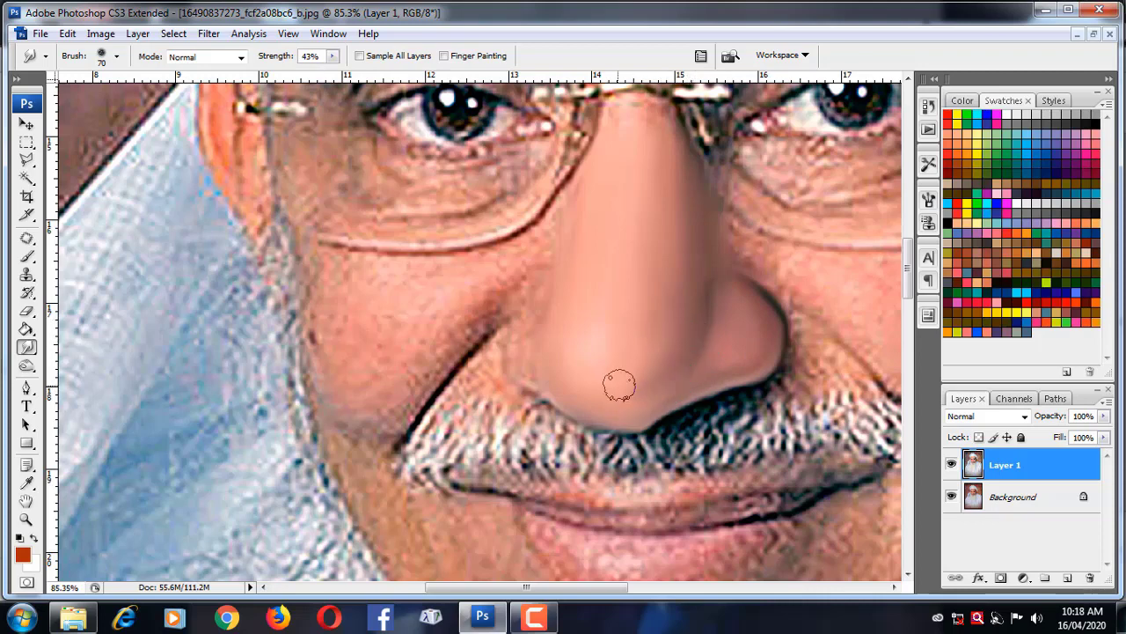
scroll(713, 316, up, 3)
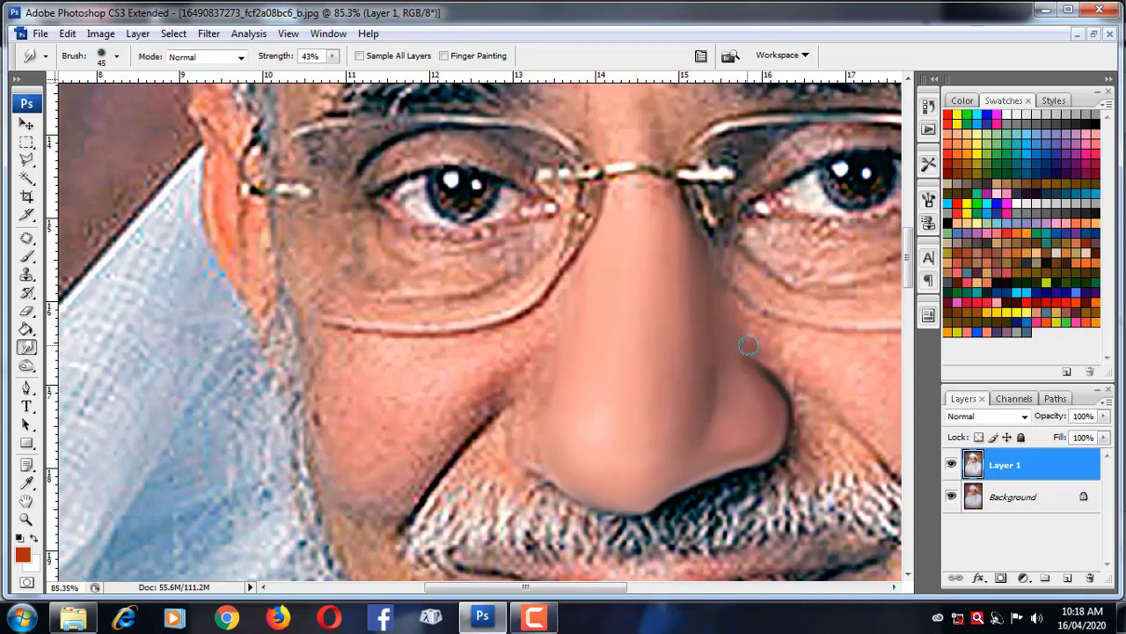
key(bracketright)
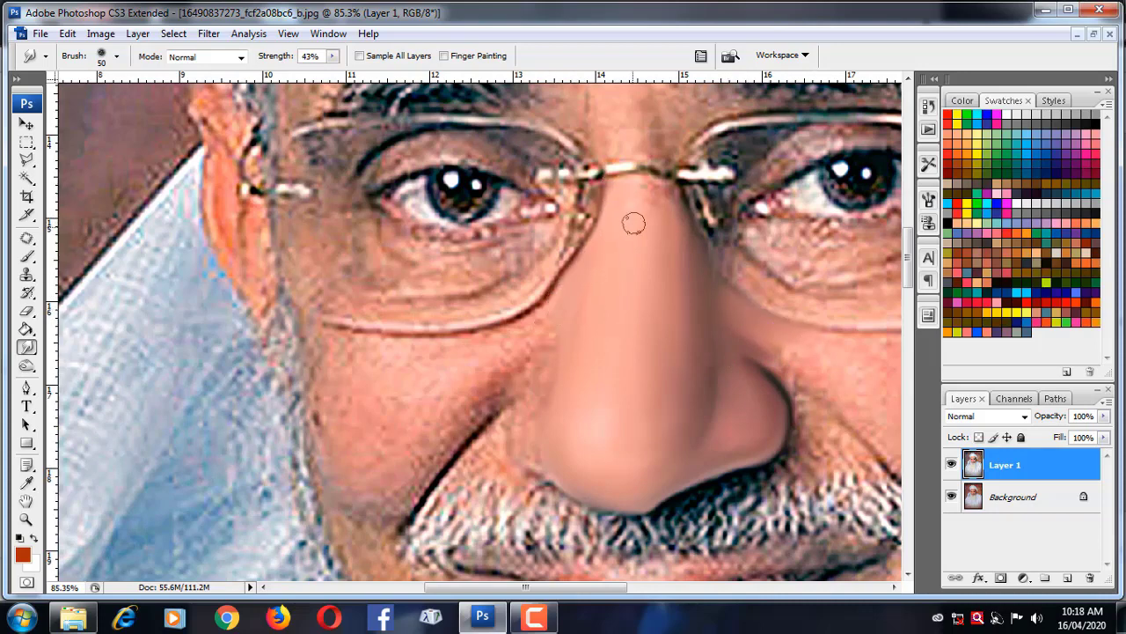
drag(655, 211, 668, 227)
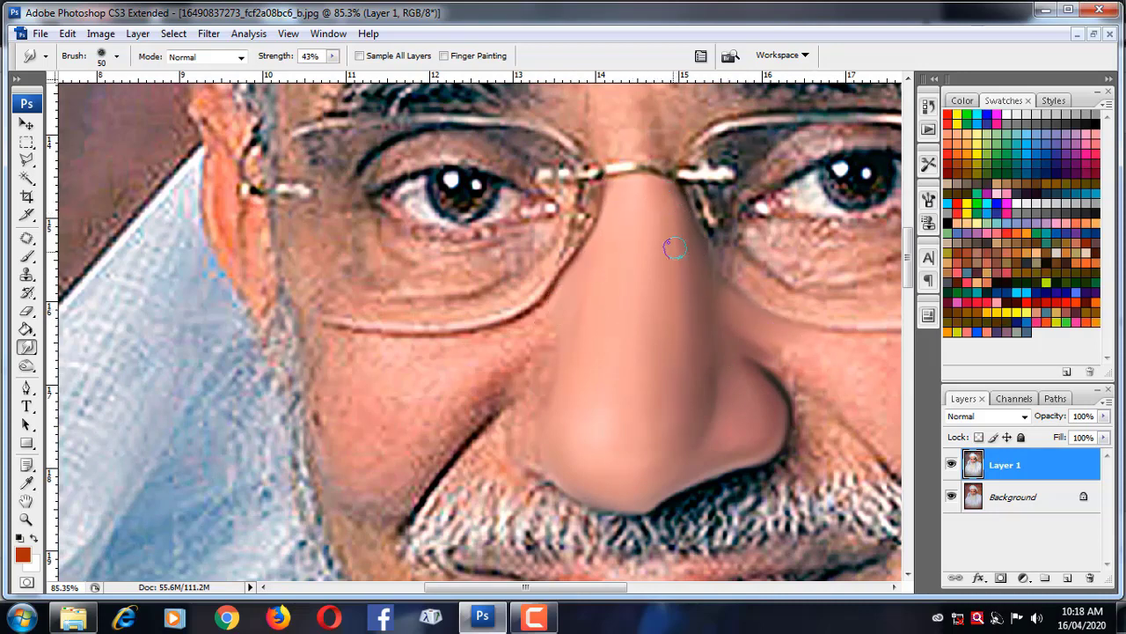
drag(695, 262, 700, 250)
drag(556, 322, 529, 323)
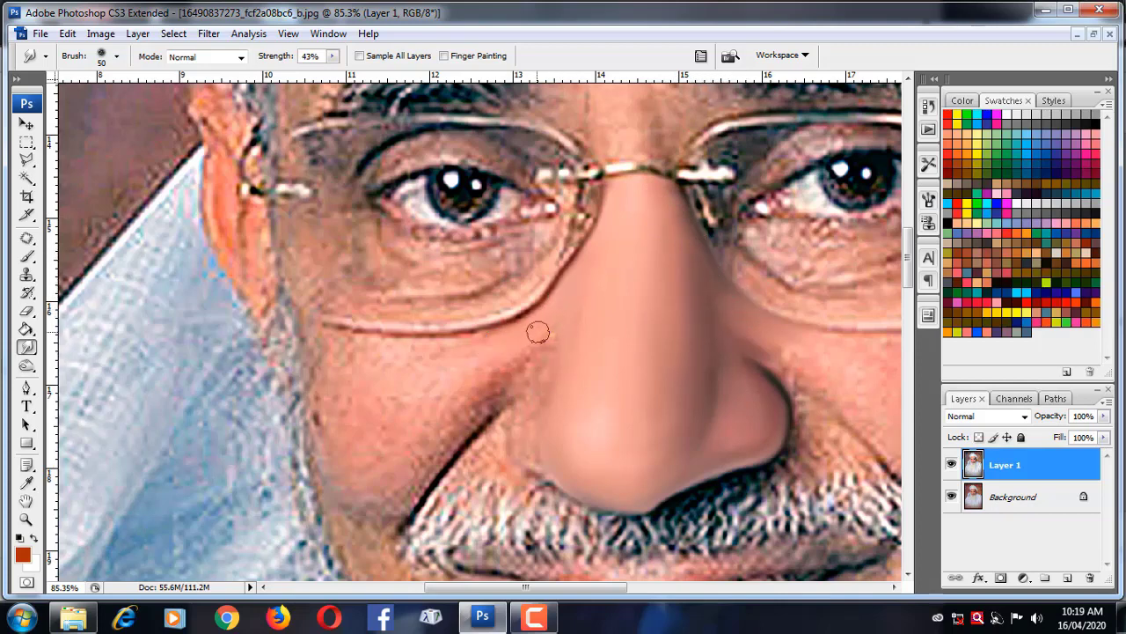
drag(464, 434, 528, 427)
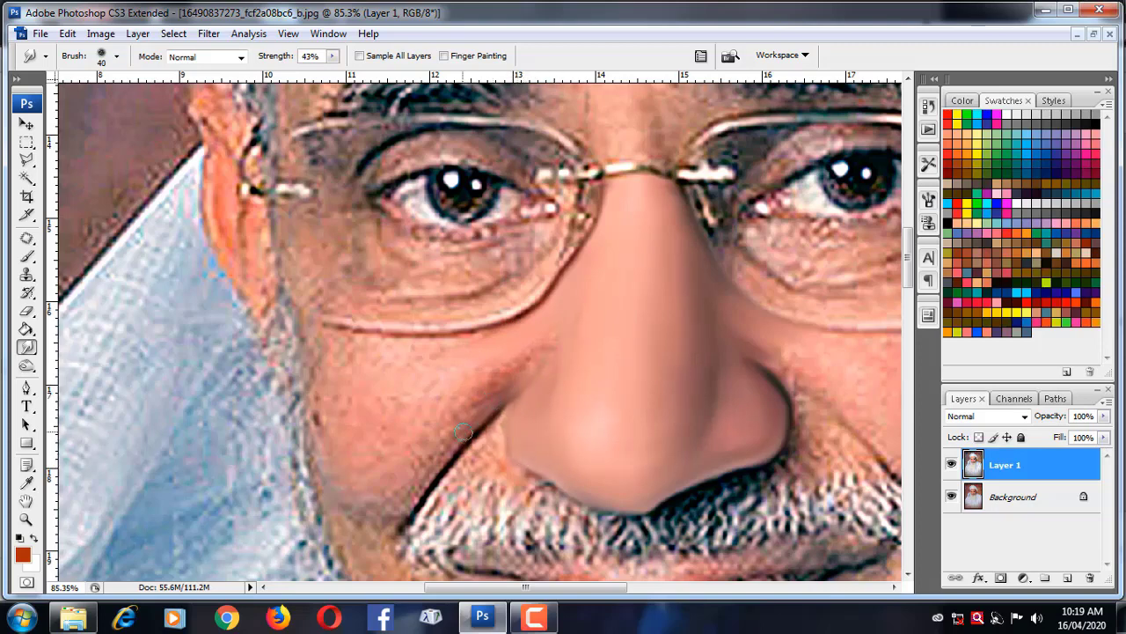
Smudge the cheek-nose crease shadow and the cheek texture and dark spots smooth
click(26, 256)
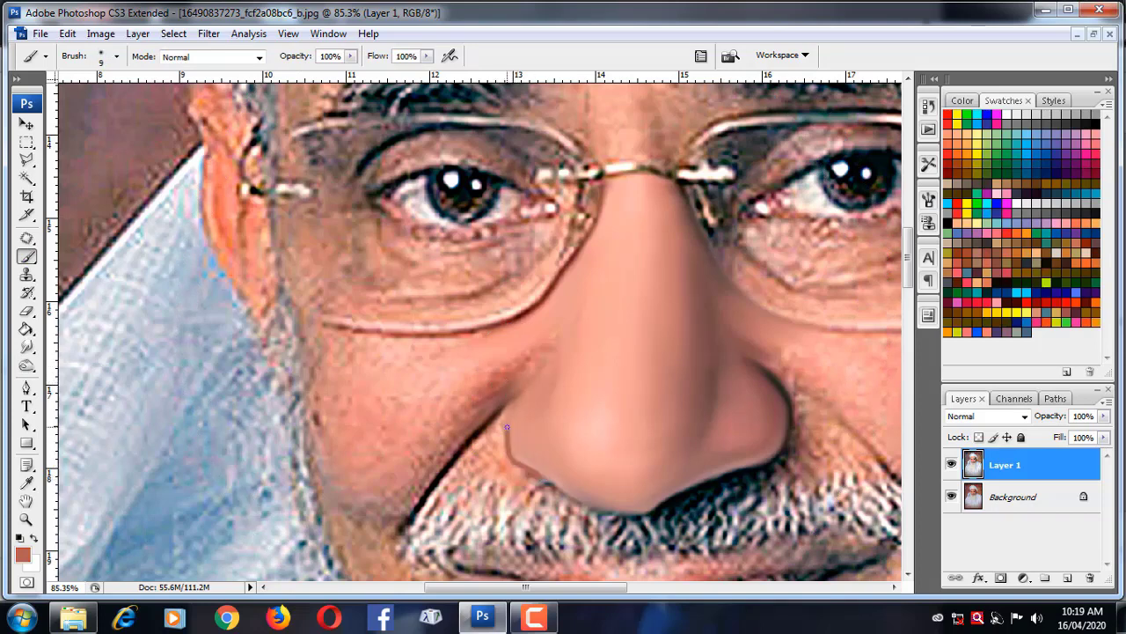
key(r)
scroll(529, 390, up, 2)
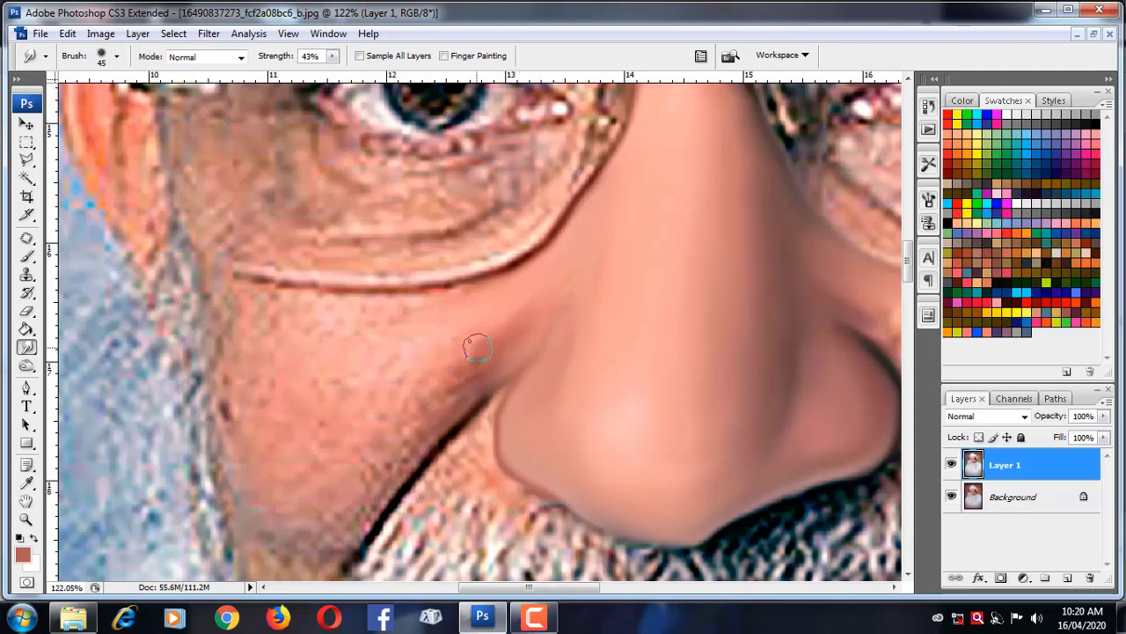
key(bracketright)
key(bracketright)
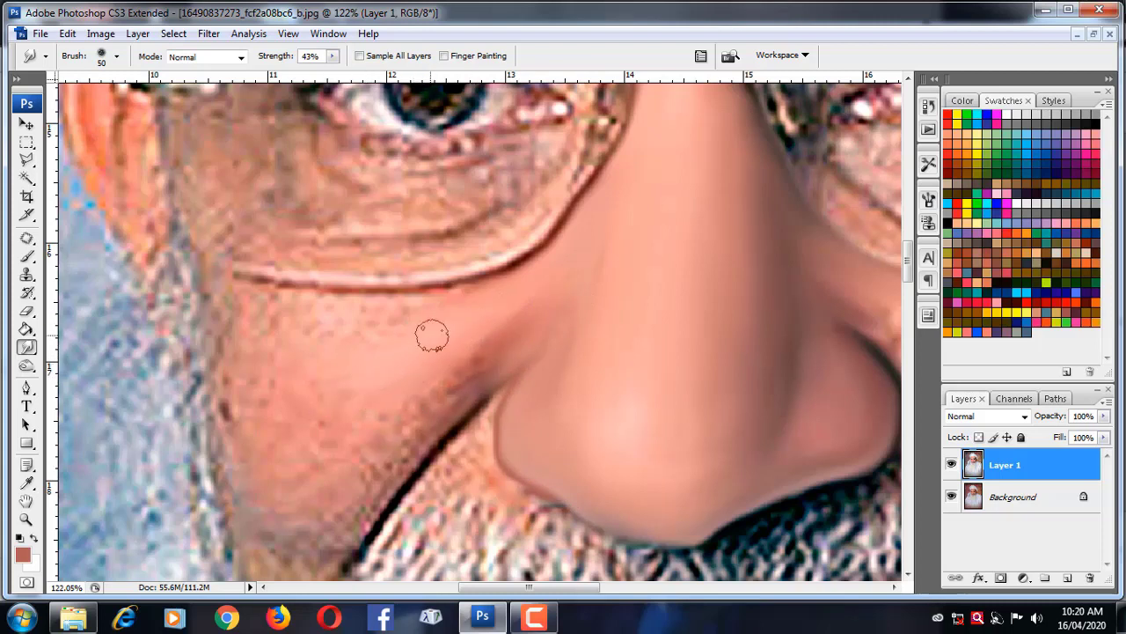
key(bracketright)
key(bracketright)
key(bracketleft)
key(bracketleft)
drag(532, 295, 415, 440)
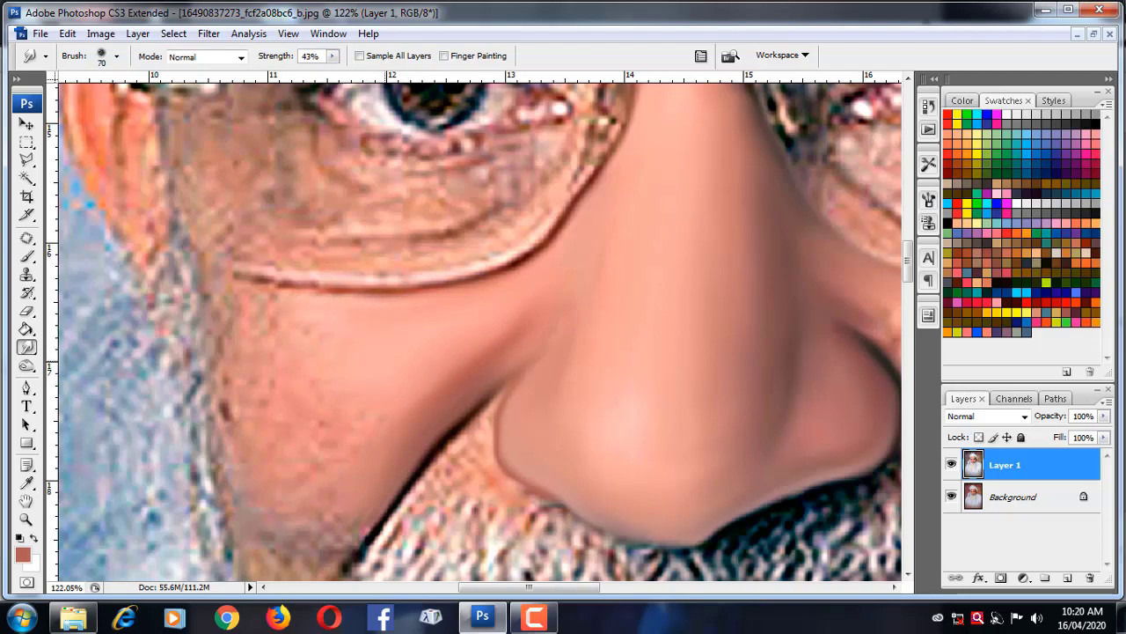
key(bracketright)
key(bracketright)
mouse_move(313, 431)
mouse_down()
mouse_move(309, 352)
mouse_move(244, 372)
mouse_move(364, 440)
mouse_move(410, 410)
mouse_move(367, 403)
mouse_move(464, 371)
mouse_move(543, 282)
mouse_move(440, 382)
mouse_up()
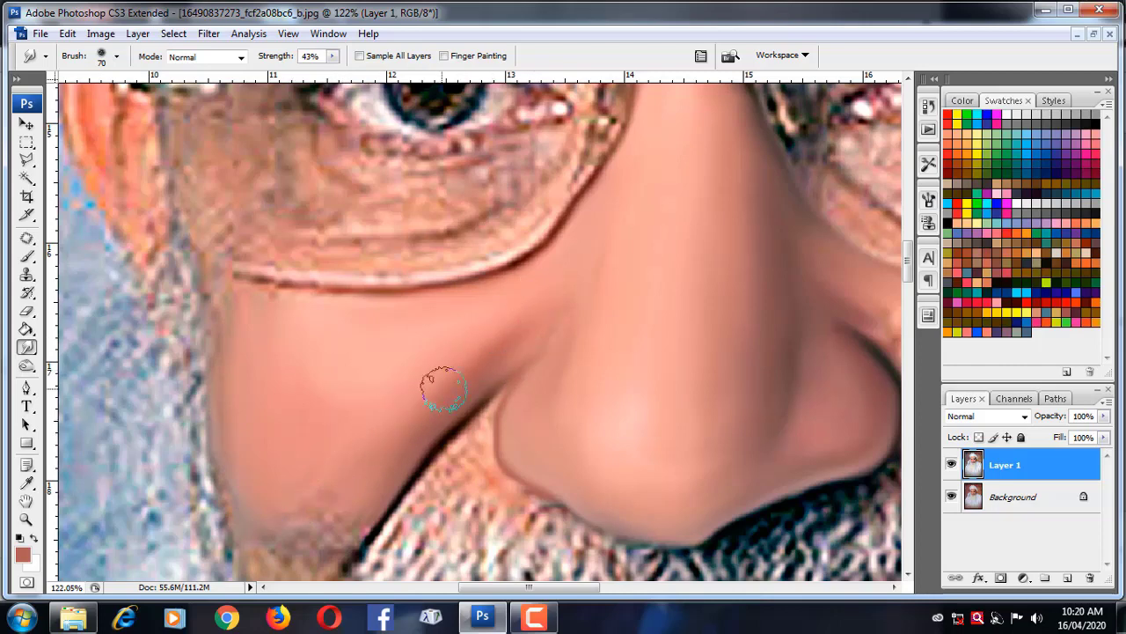
With a size-40 brush, smooth the cheek below the mustache and under the eye-bag line
scroll(599, 216, down, 3)
scroll(602, 304, up, 5)
scroll(599, 106, down, 5)
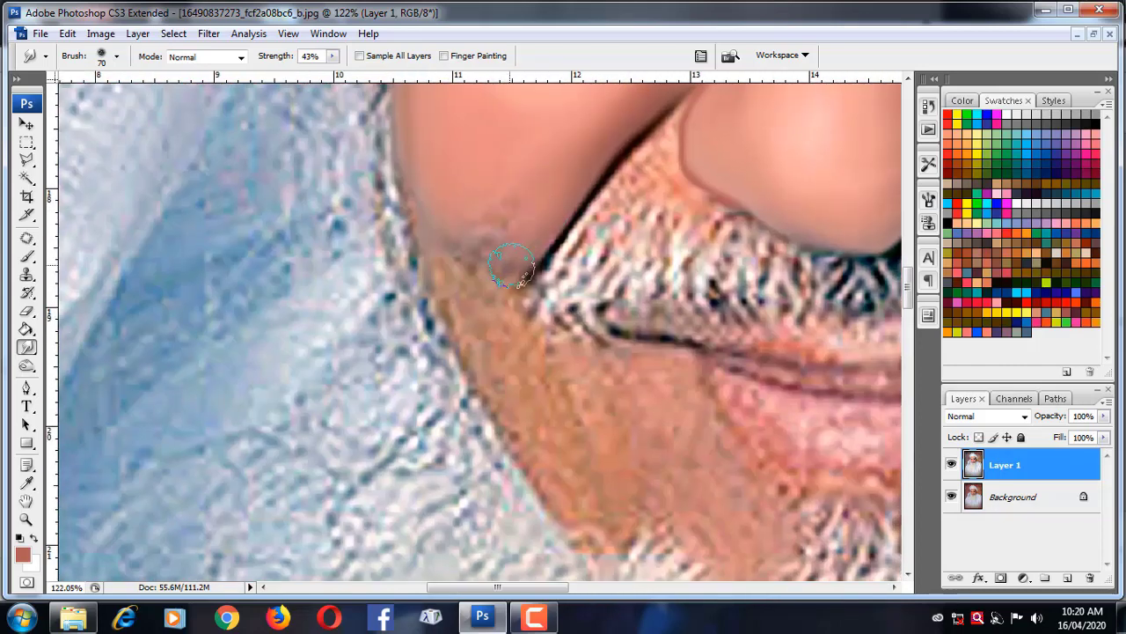
scroll(511, 256, up, 1)
key(bracketleft)
key(bracketleft)
key(bracketleft)
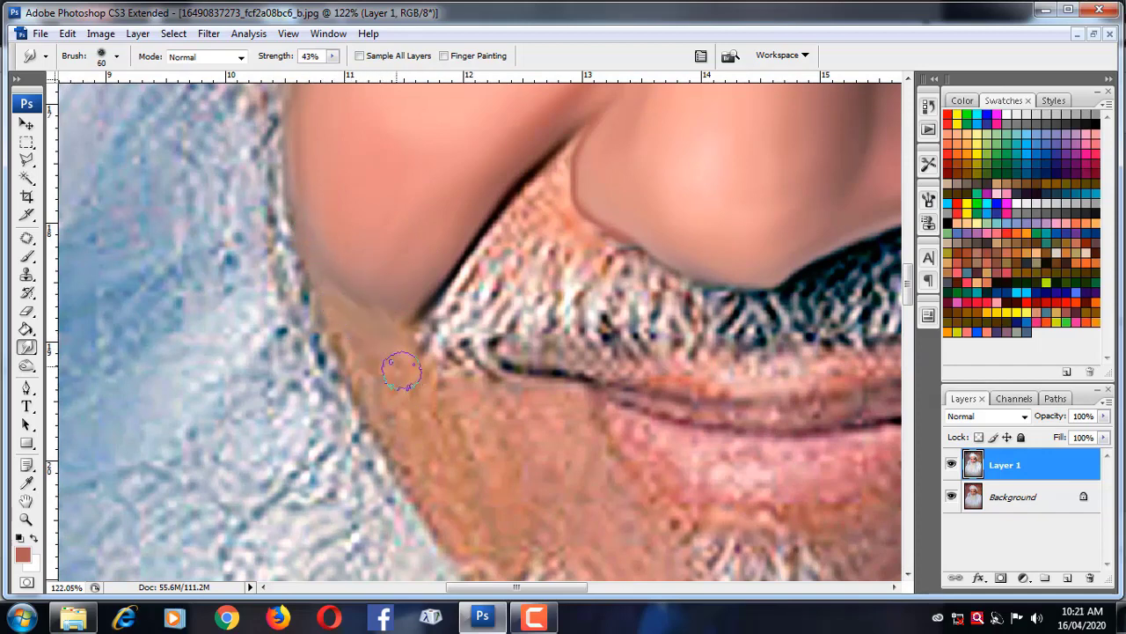
mouse_move(401, 372)
mouse_down()
mouse_move(407, 480)
mouse_move(402, 365)
mouse_up()
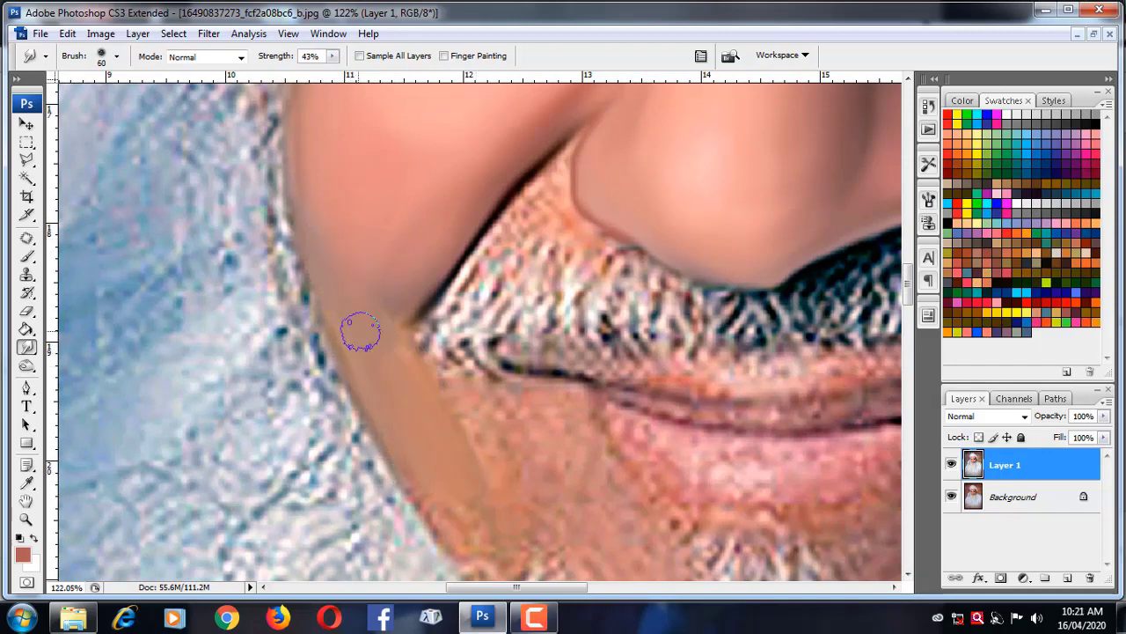
mouse_move(485, 535)
mouse_down()
mouse_move(410, 243)
mouse_move(618, 525)
mouse_move(604, 517)
mouse_up()
mouse_move(344, 334)
mouse_down()
mouse_move(485, 355)
mouse_move(669, 299)
mouse_move(503, 344)
mouse_up()
mouse_move(457, 414)
mouse_down()
mouse_move(409, 302)
mouse_move(440, 378)
mouse_move(302, 269)
mouse_up()
drag(408, 334, 259, 281)
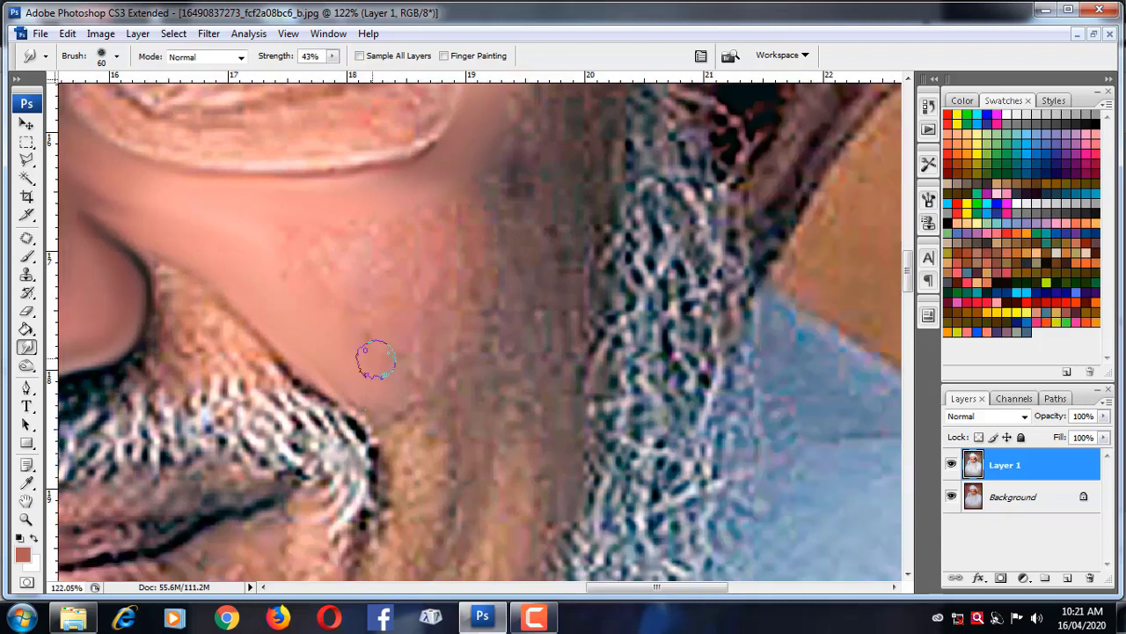
With a size-80 brush, smudge a band along the jawline toward the chin
drag(376, 359, 468, 196)
key(bracketright)
key(bracketright)
key(bracketright)
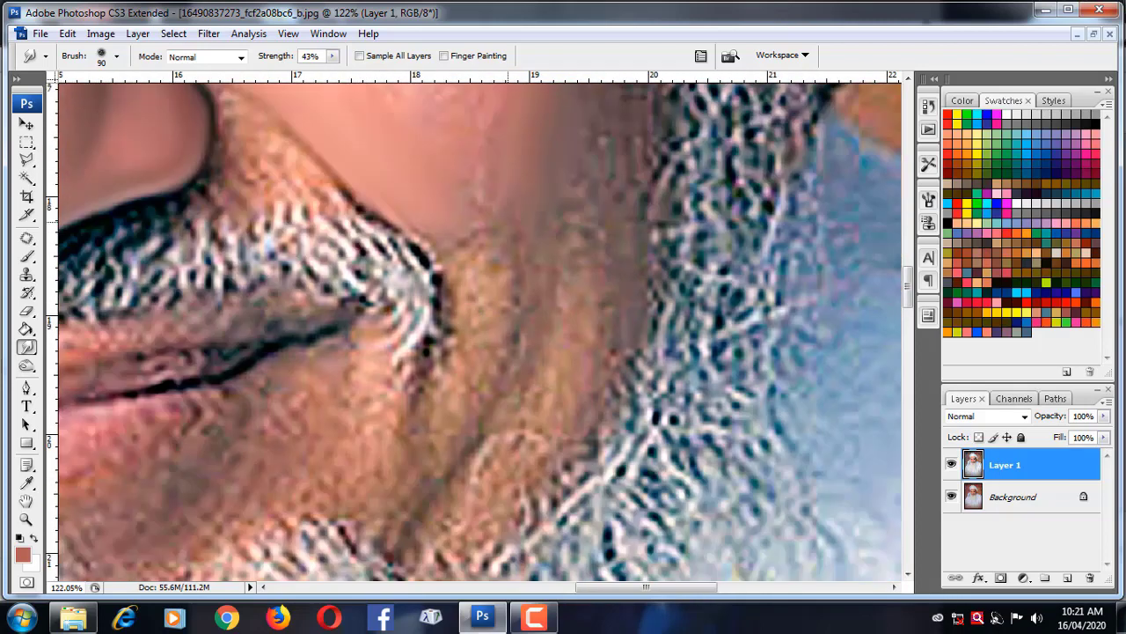
key(bracketleft)
drag(496, 307, 378, 546)
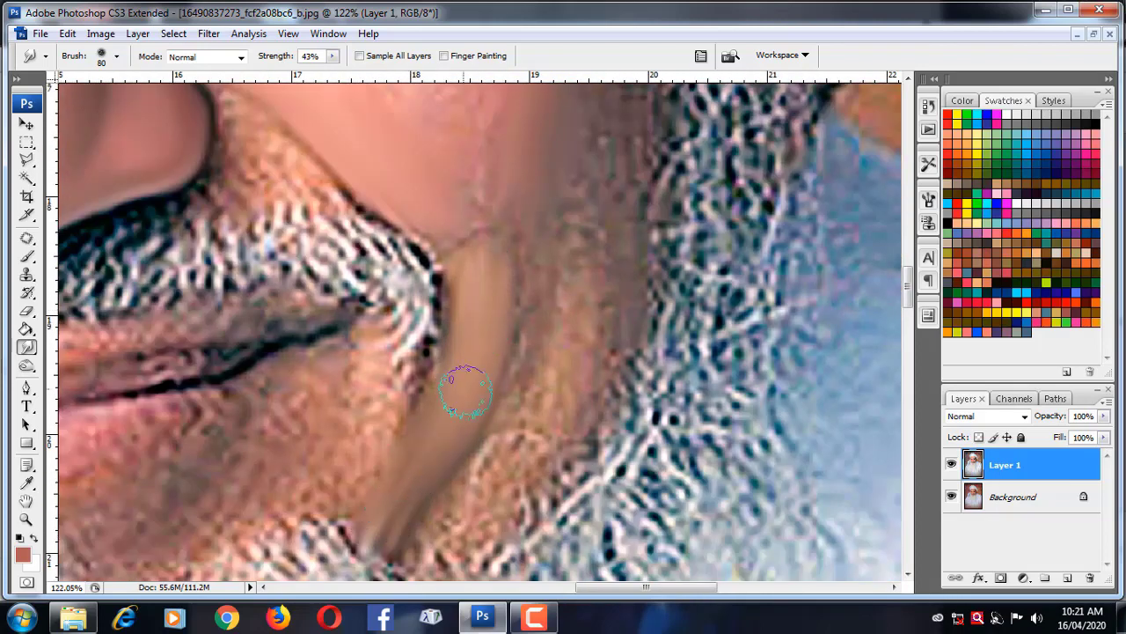
drag(589, 281, 462, 541)
drag(546, 264, 501, 455)
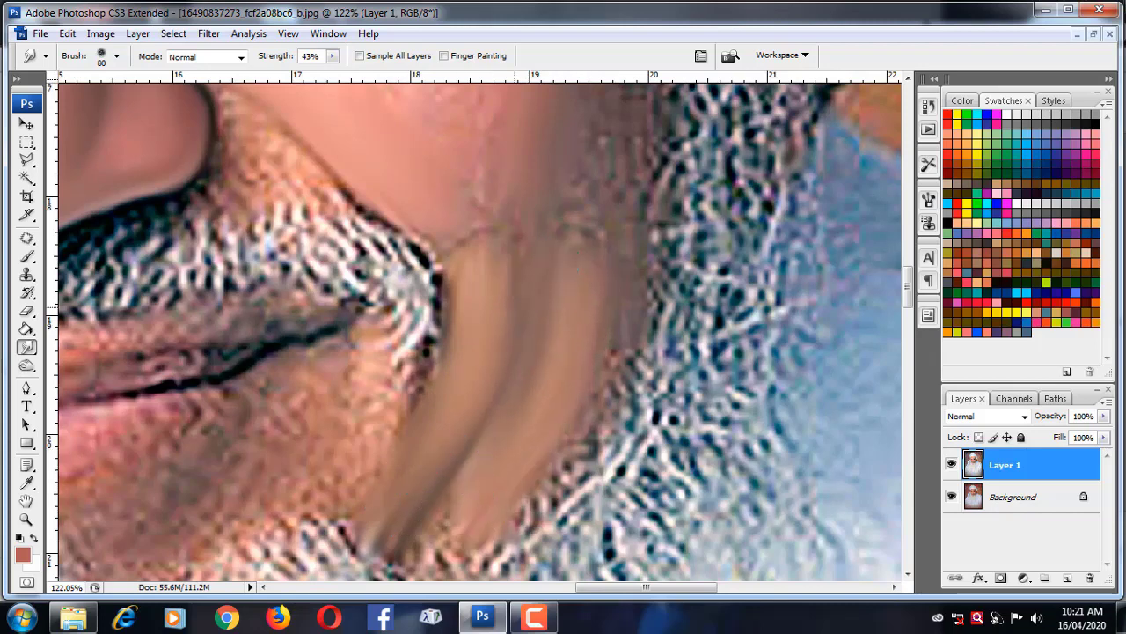
drag(475, 413, 428, 533)
drag(528, 515, 591, 378)
drag(475, 221, 540, 365)
Smooth away cheek speckles and blend skin tone up toward the glasses arm
key(bracketleft)
key(bracketleft)
key(bracketleft)
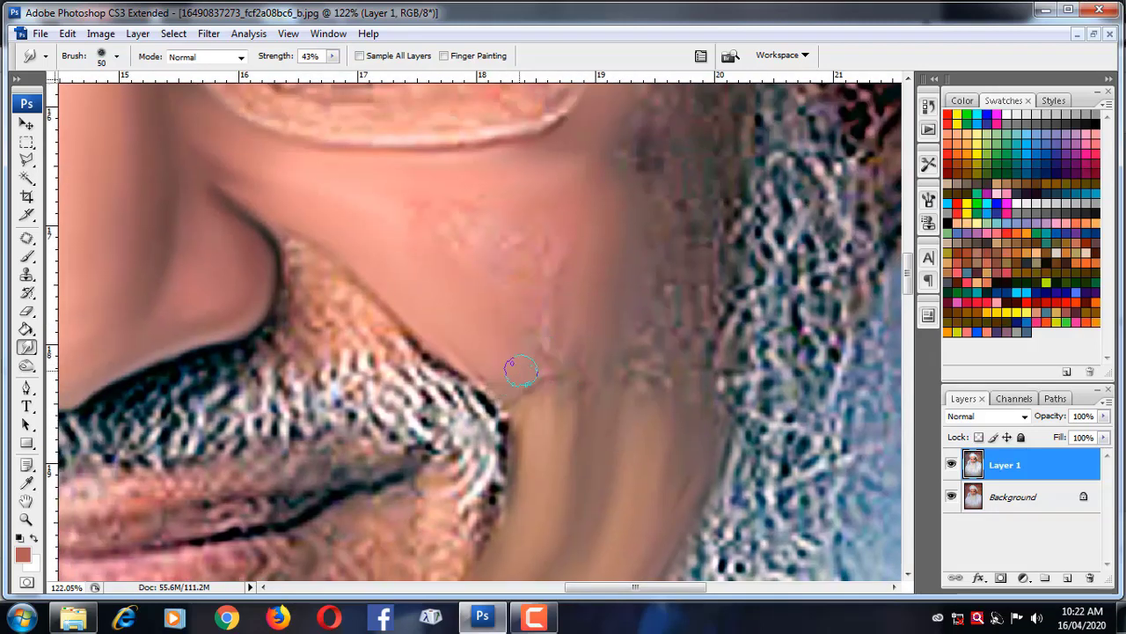
key(bracketright)
key(bracketright)
key(bracketright)
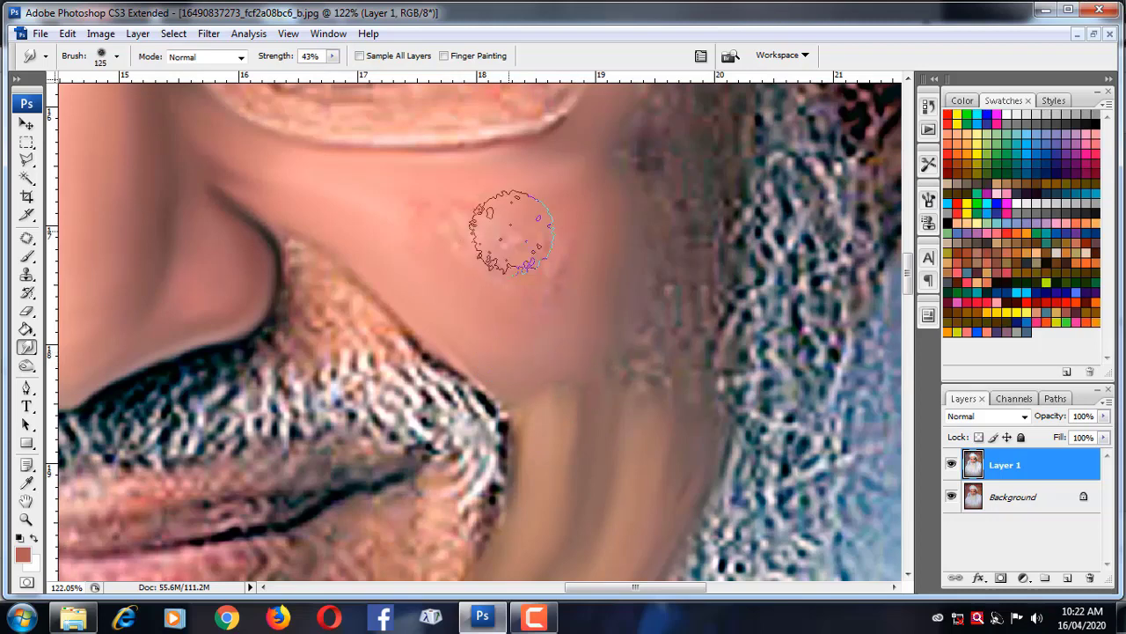
key(bracketleft)
key(bracketleft)
key(bracketleft)
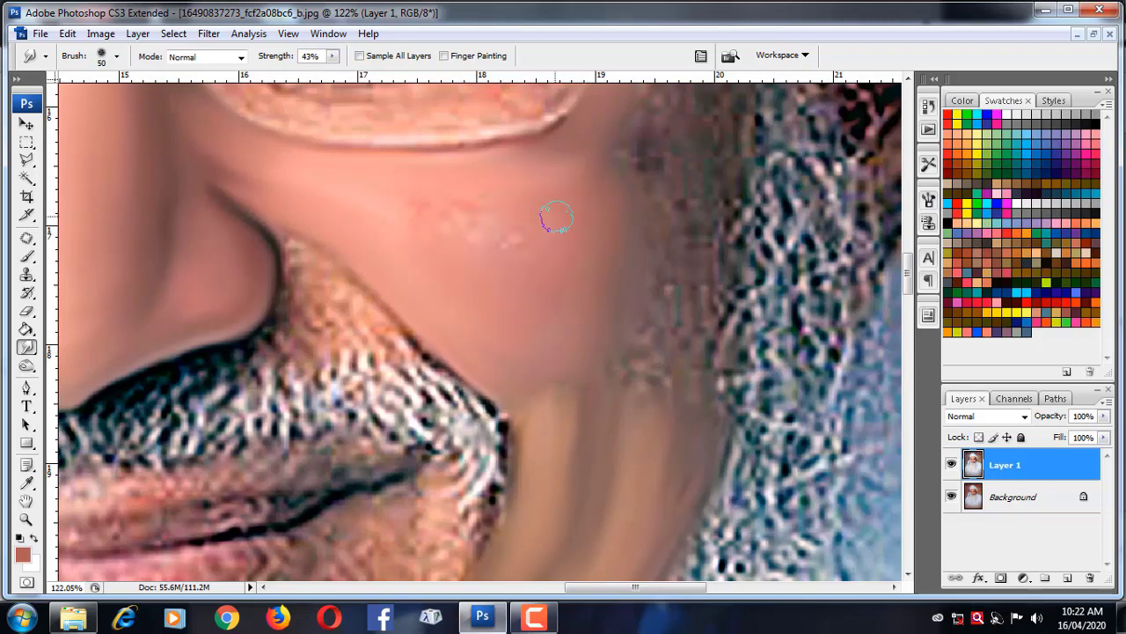
mouse_move(491, 197)
mouse_down()
mouse_move(463, 232)
mouse_move(500, 237)
mouse_up()
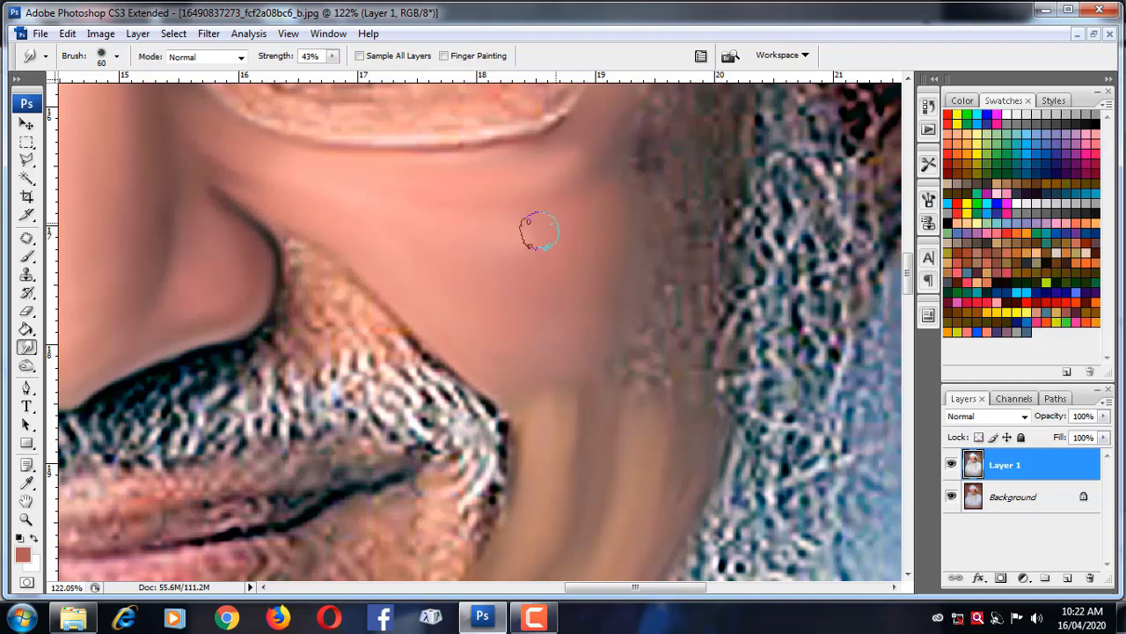
key(bracketright)
key(bracketright)
scroll(661, 314, up, 3)
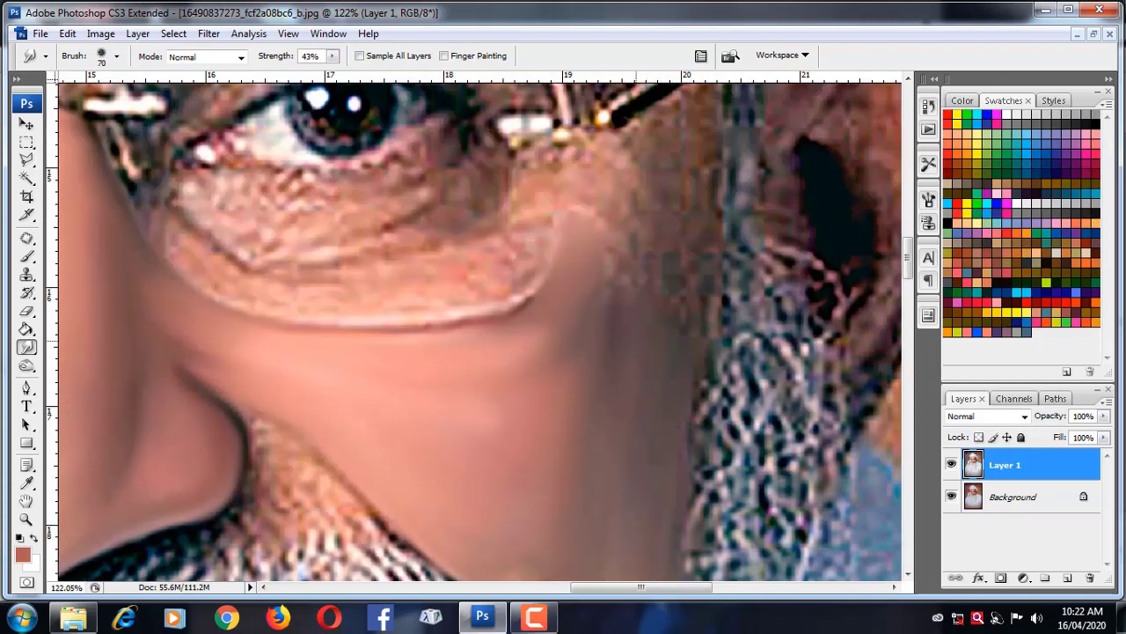
scroll(575, 317, up, 2)
key(bracketleft)
key(bracketleft)
key(bracketleft)
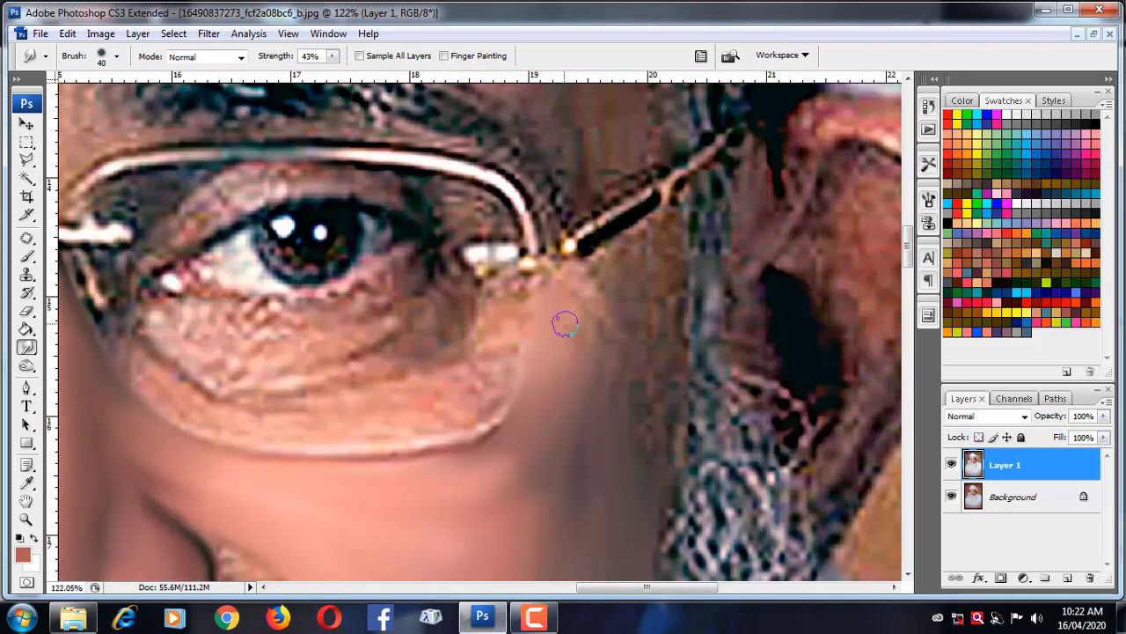
key(bracketright)
key(bracketright)
drag(633, 317, 671, 214)
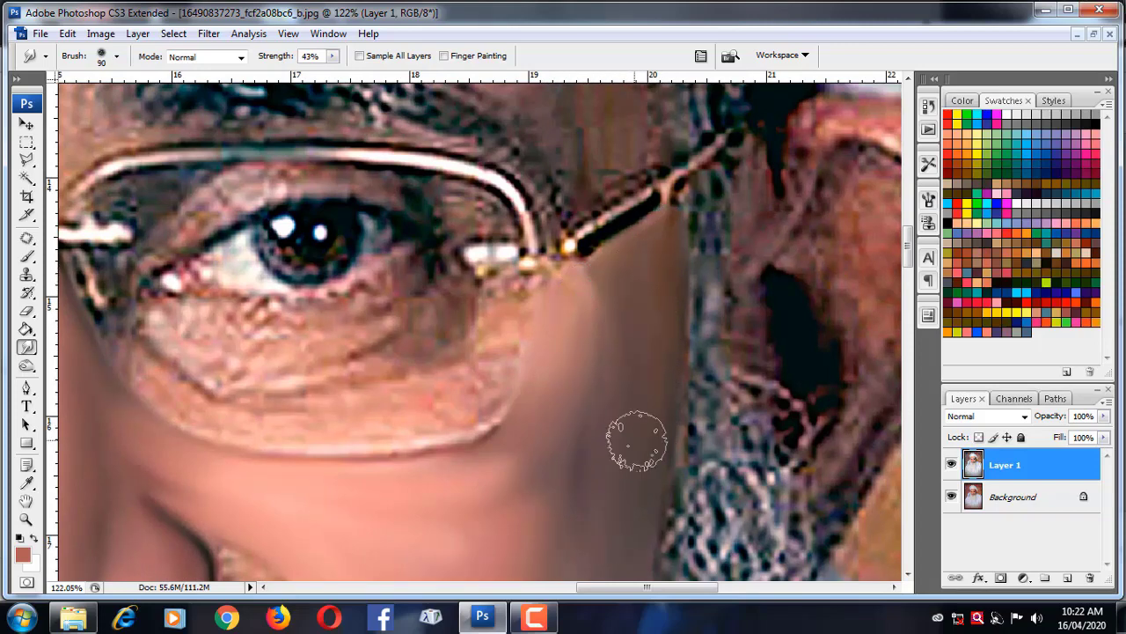
key(bracketright)
key(bracketright)
key(bracketright)
Scroll down the face and enlarge the smudge brush to 125 and beyond
scroll(612, 359, down, 2)
scroll(576, 477, down, 4)
scroll(613, 432, down, 3)
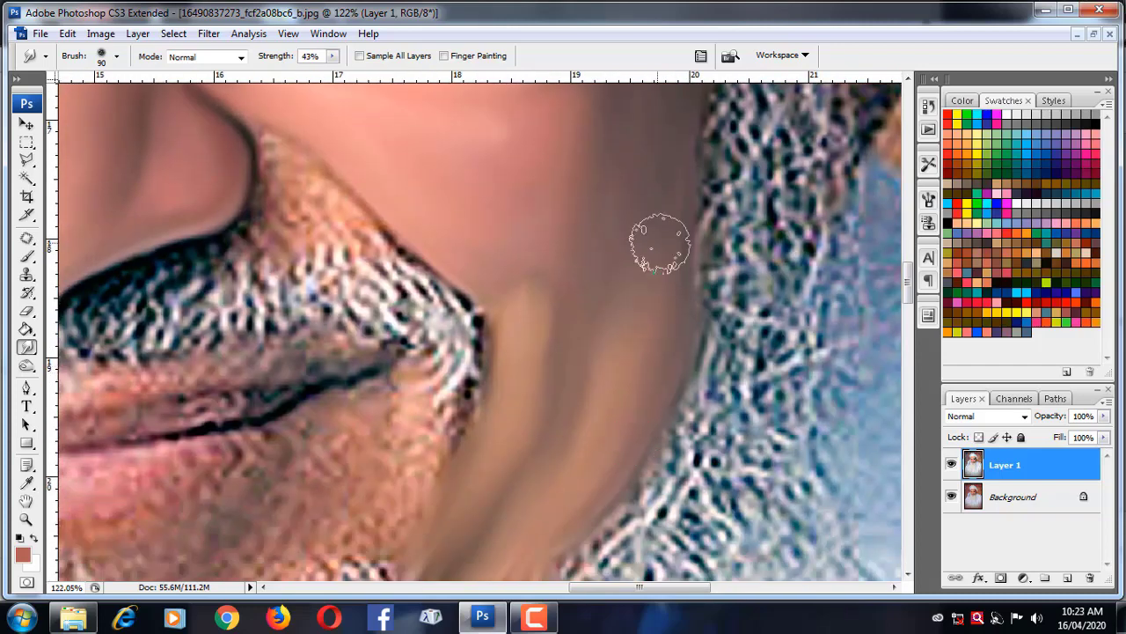
scroll(658, 241, left, 2)
alt+scroll(712, 299, down, 3)
alt+scroll(695, 264, down, 1)
key(bracketright)
key(bracketright)
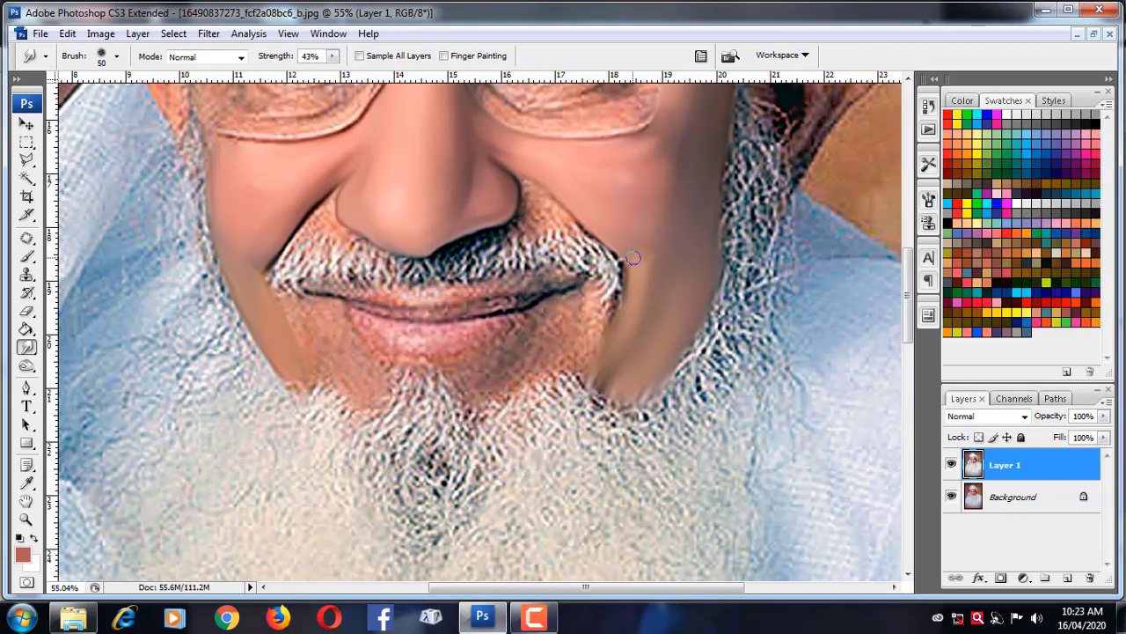
alt+scroll(617, 244, down, 2)
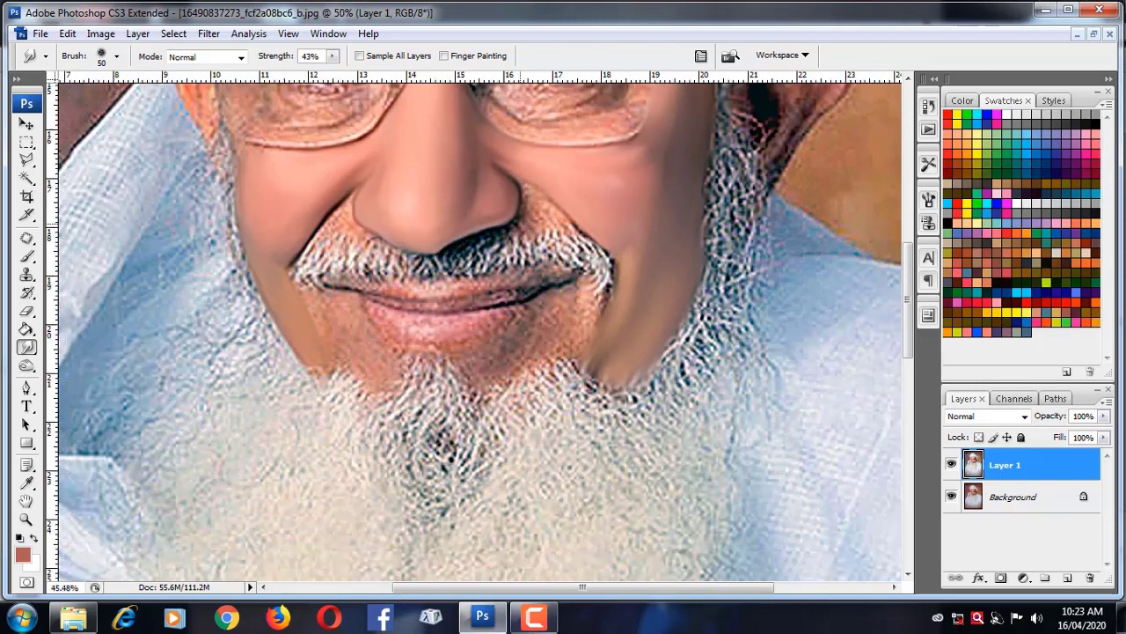
alt+scroll(563, 264, down, 2)
alt+scroll(463, 290, up, 5)
key(bracketright)
key(bracketright)
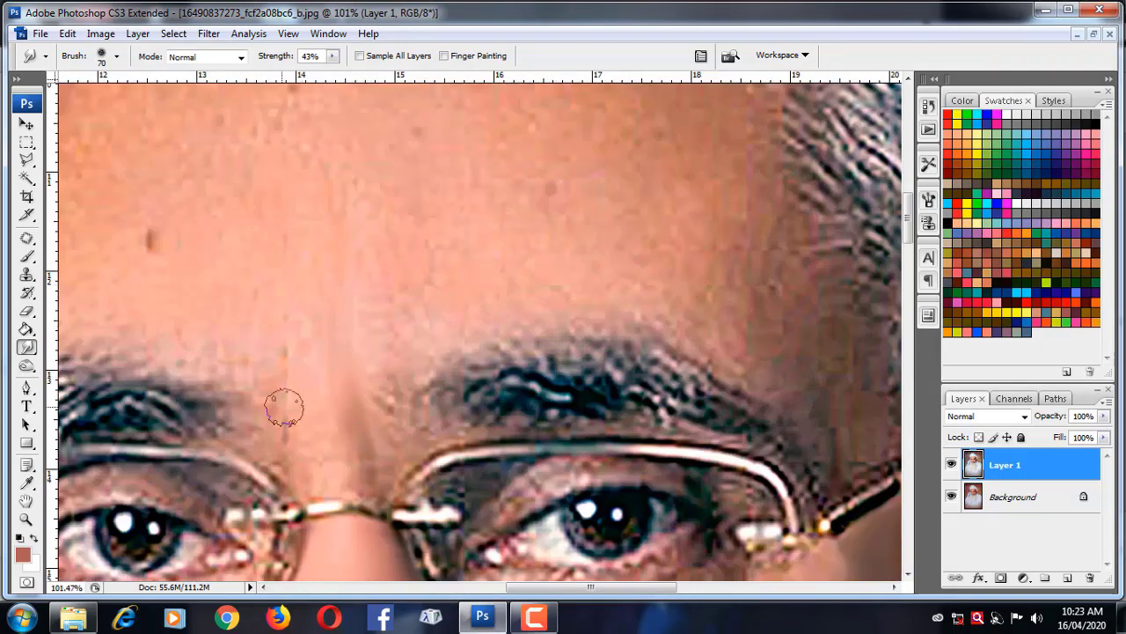
Smudge the skin between the brows, then the forehead with a larger brush
drag(282, 402, 329, 405)
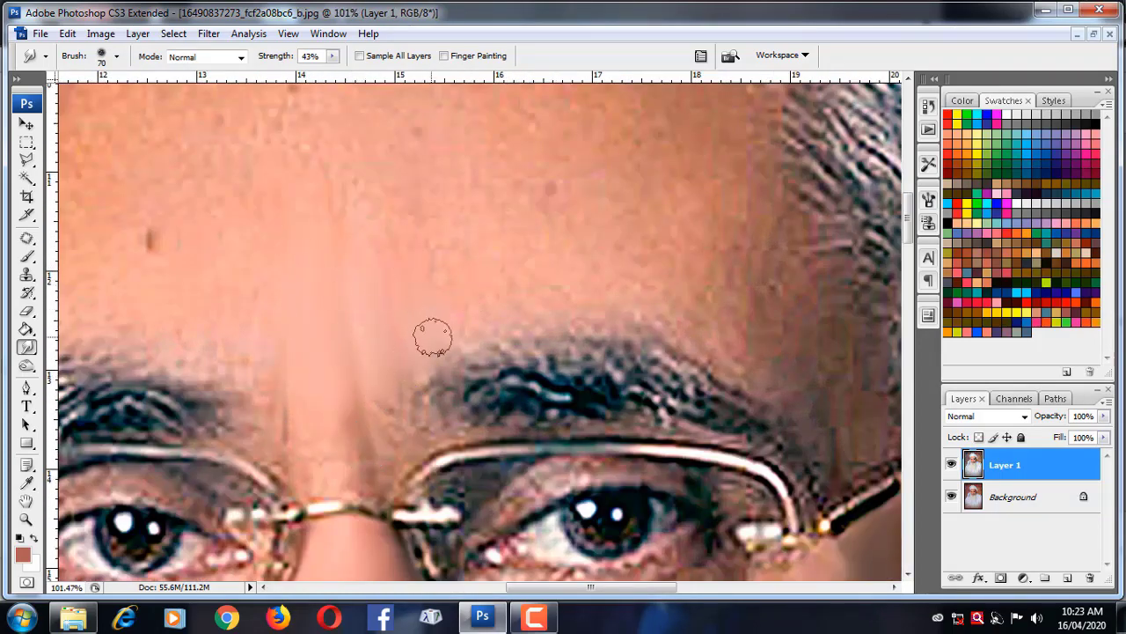
key(bracketright)
key(bracketright)
key(bracketright)
key(bracketright)
key(bracketright)
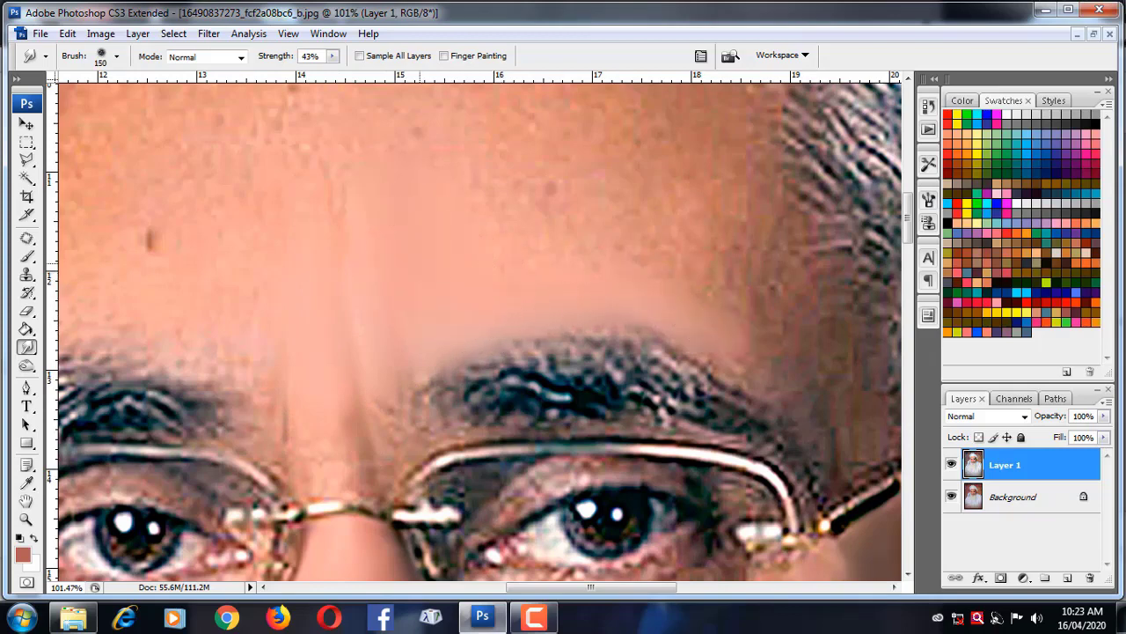
drag(354, 216, 488, 368)
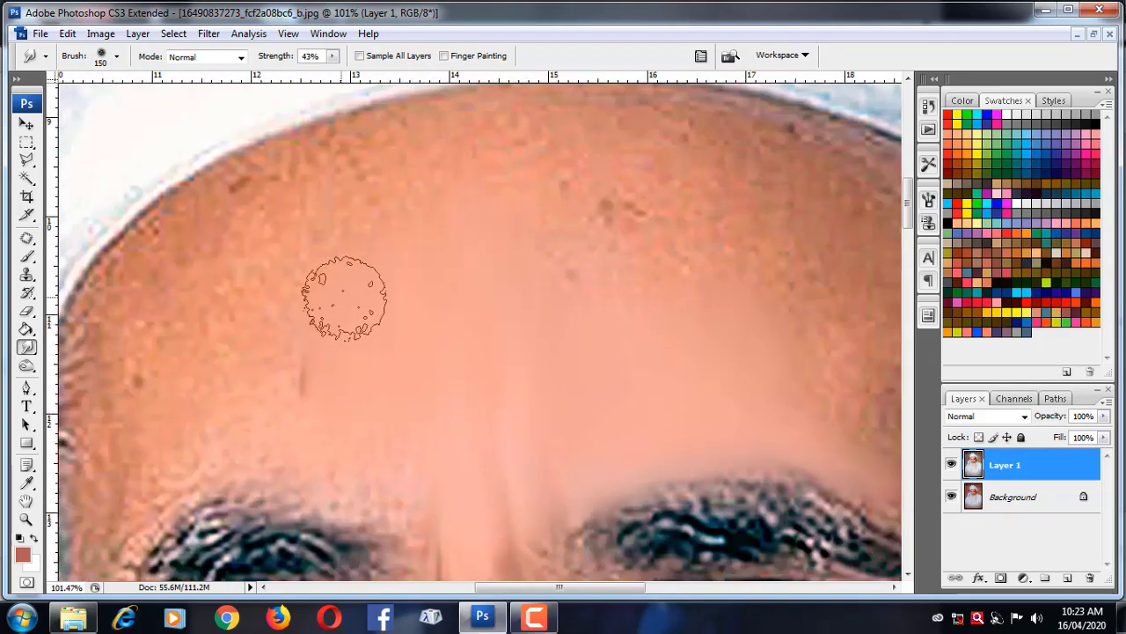
mouse_move(344, 302)
mouse_down()
mouse_move(413, 302)
mouse_move(462, 285)
mouse_up()
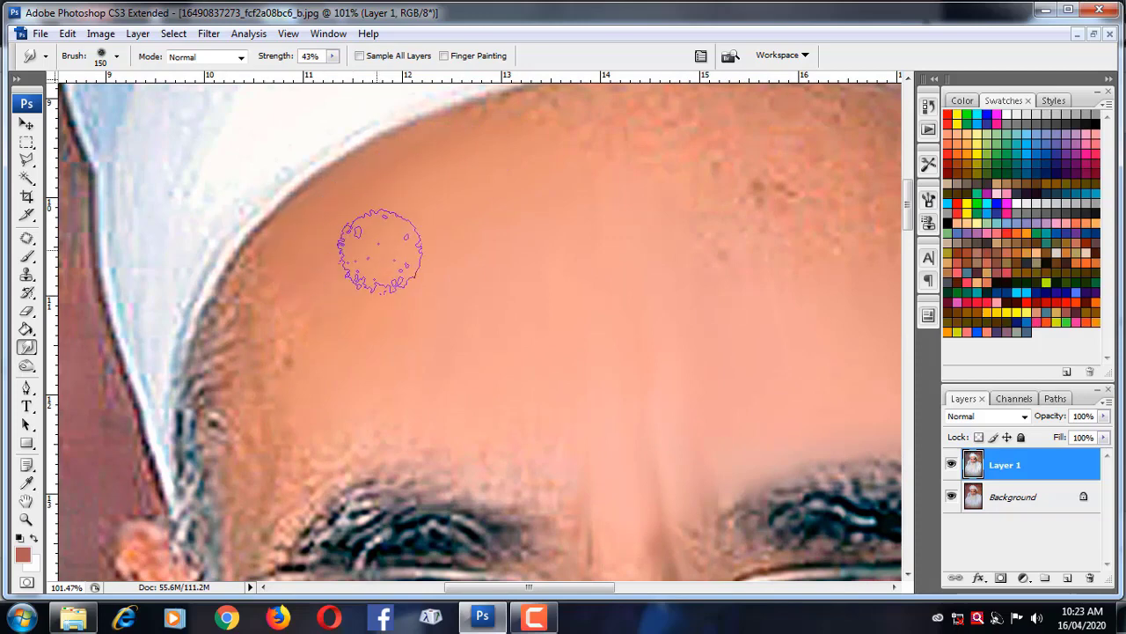
drag(377, 252, 364, 326)
drag(460, 246, 352, 264)
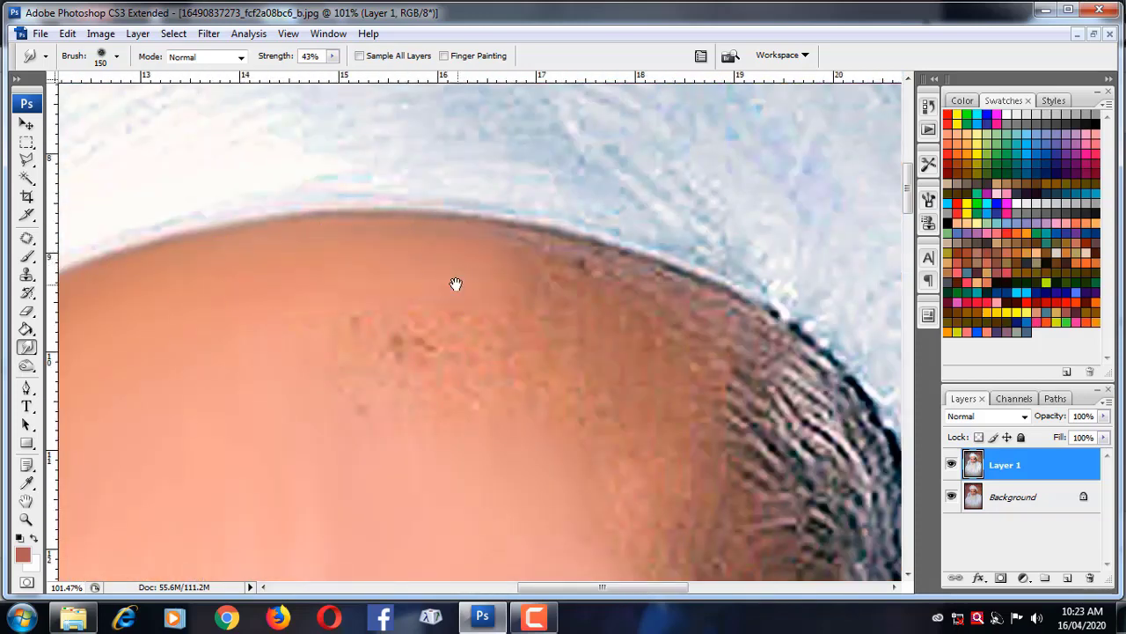
mouse_move(455, 284)
mouse_down()
mouse_move(540, 302)
mouse_move(715, 218)
mouse_up()
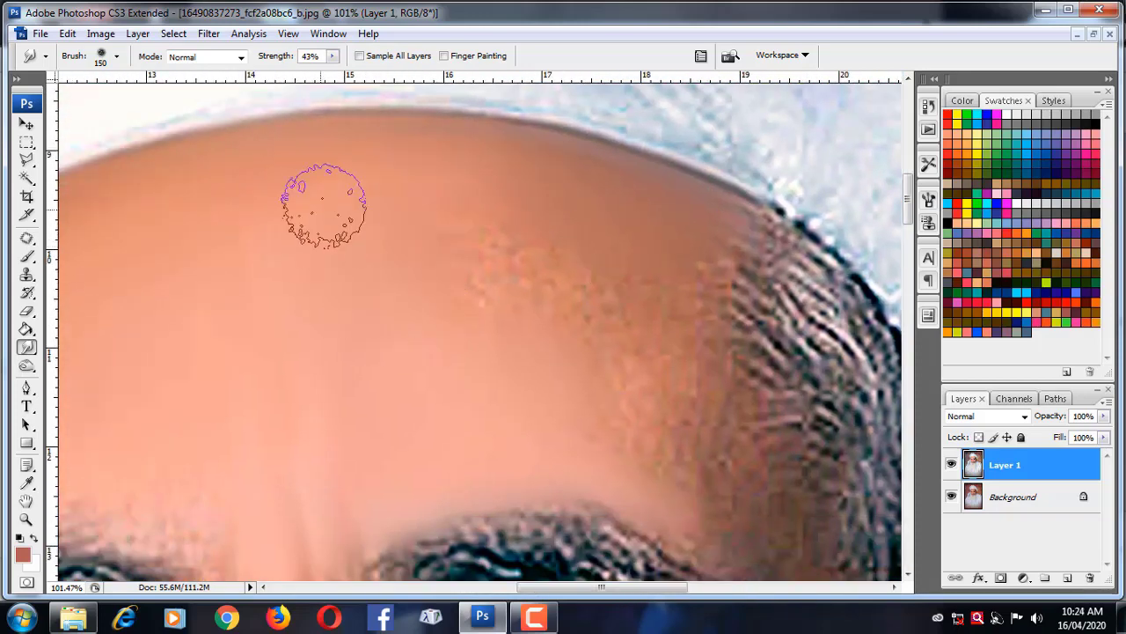
With a smaller brush, smudge the brow end and temple skin along the glasses arm
drag(574, 292, 470, 295)
drag(573, 375, 485, 340)
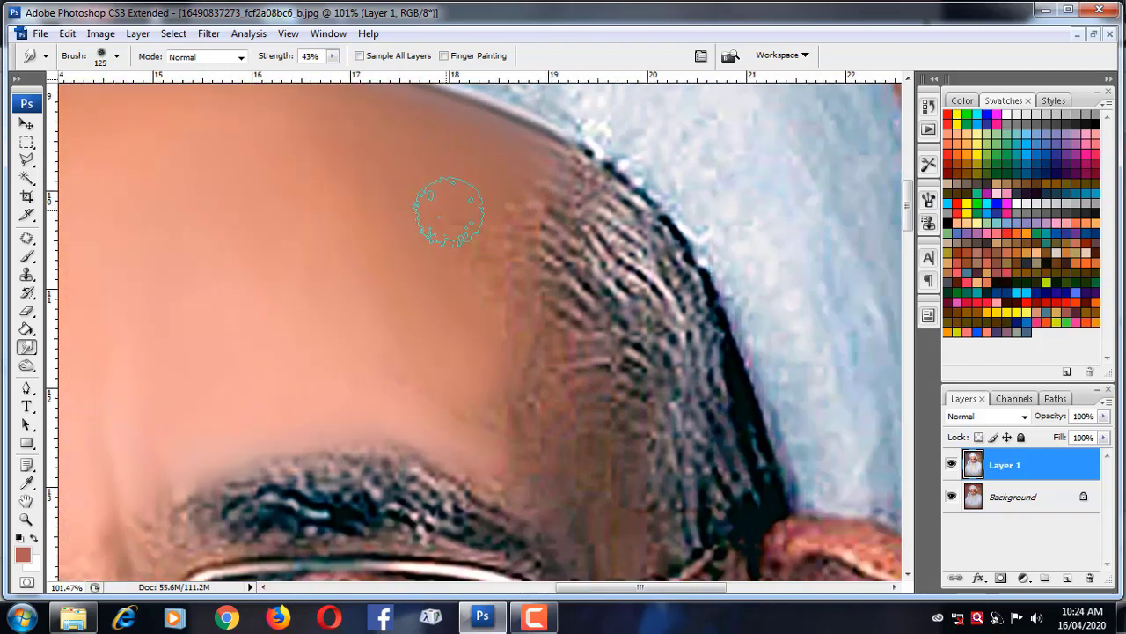
key(bracketleft)
key(bracketleft)
key(bracketleft)
drag(500, 424, 495, 273)
key(bracketleft)
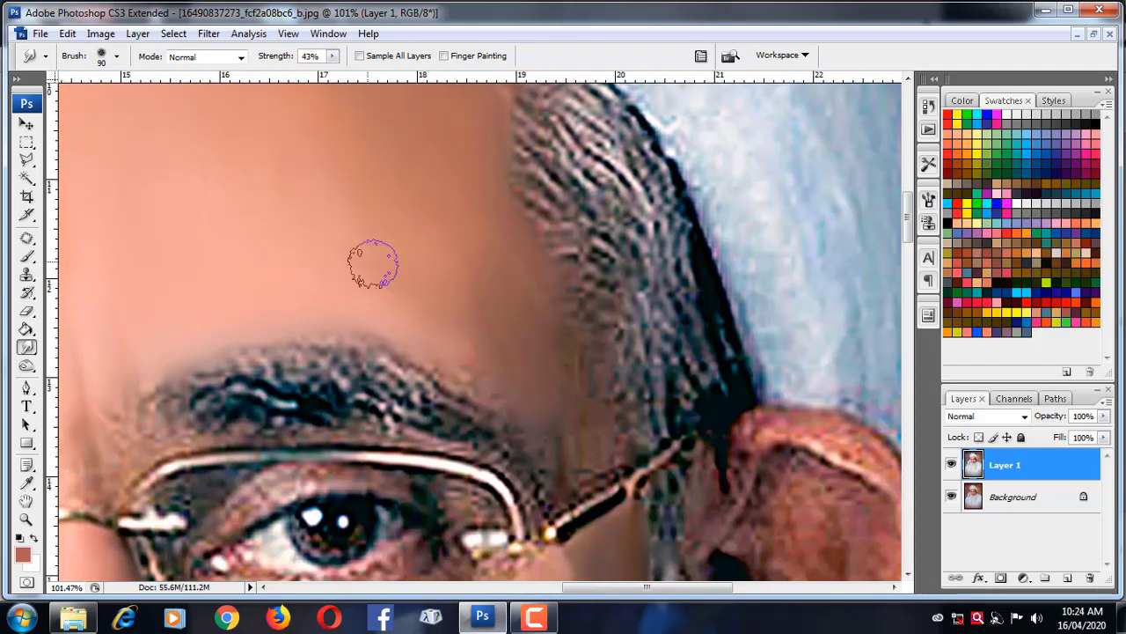
drag(489, 356, 432, 297)
key(bracketleft)
key(bracketleft)
key(bracketleft)
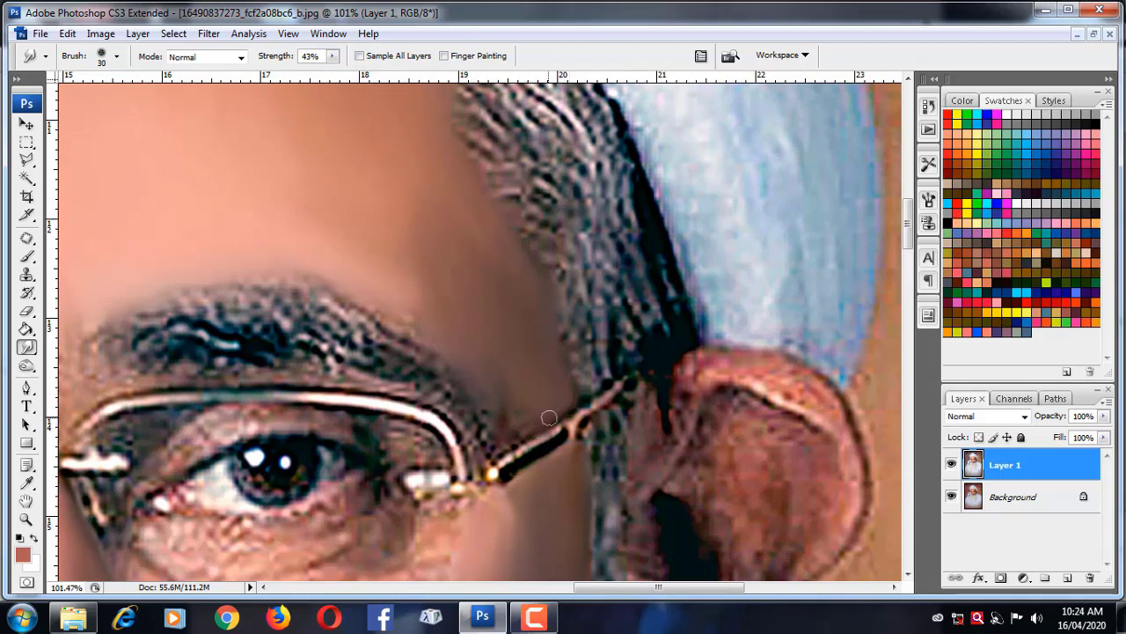
drag(549, 417, 492, 455)
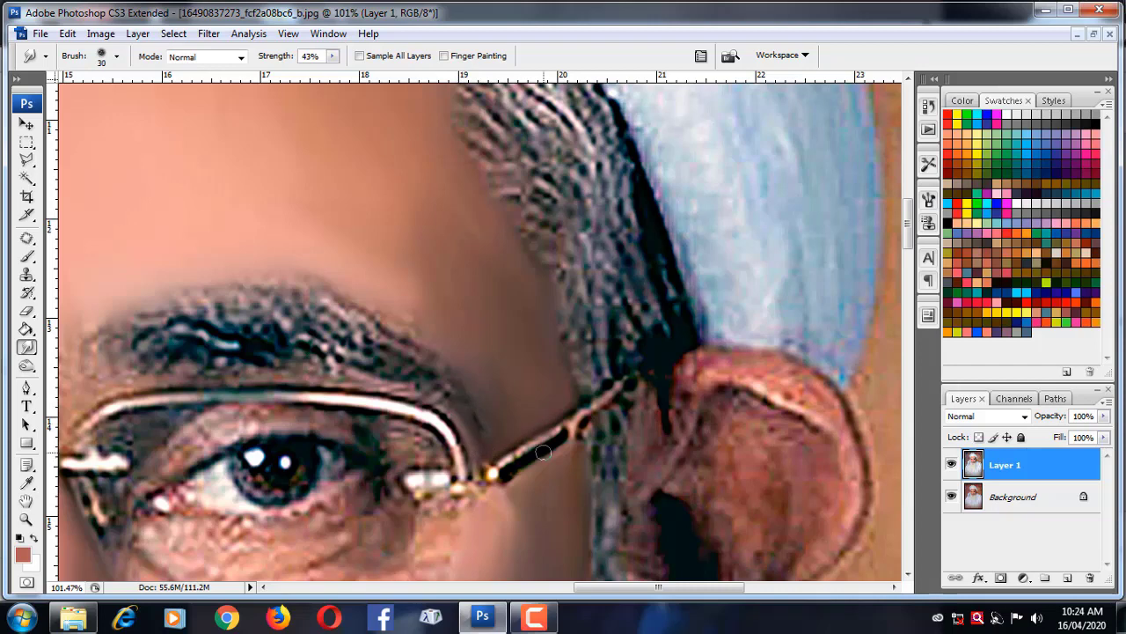
Pan over to the ear and raise the Smudge strength to 67%
scroll(493, 231, left, 5)
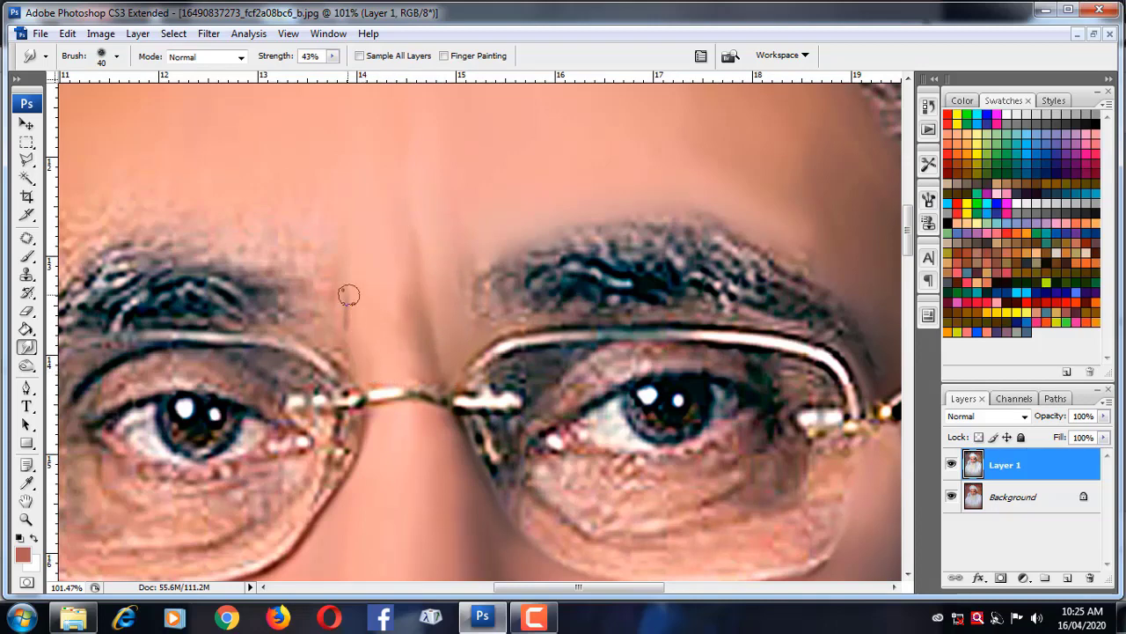
scroll(356, 449, up, 1)
scroll(379, 284, left, 1)
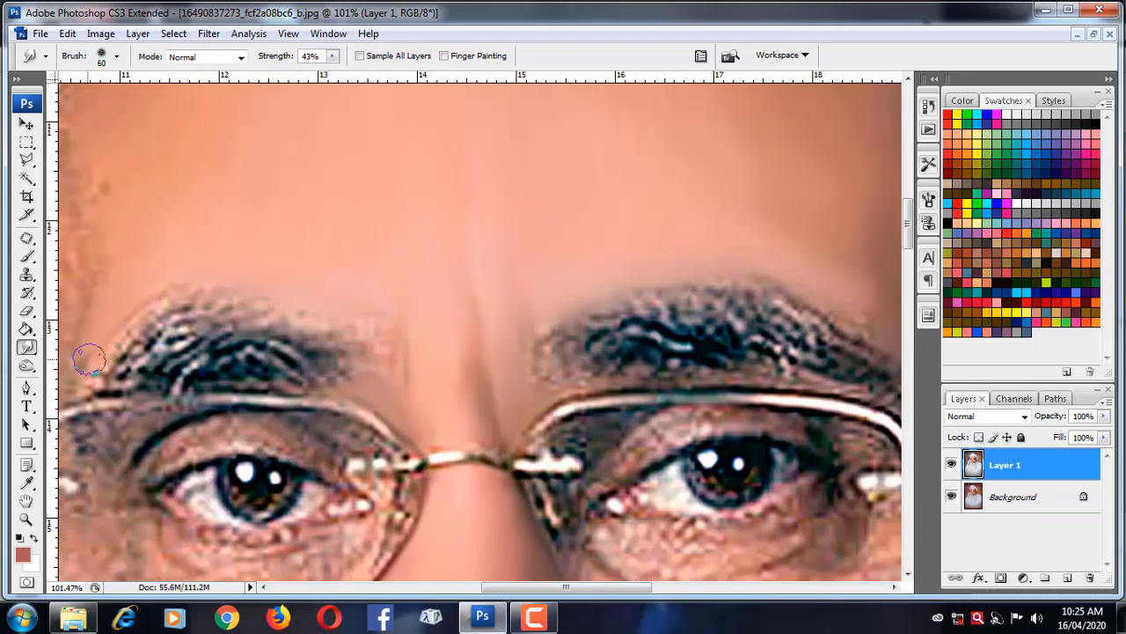
scroll(345, 315, left, 3)
scroll(533, 219, left, 2)
scroll(534, 220, up, 1)
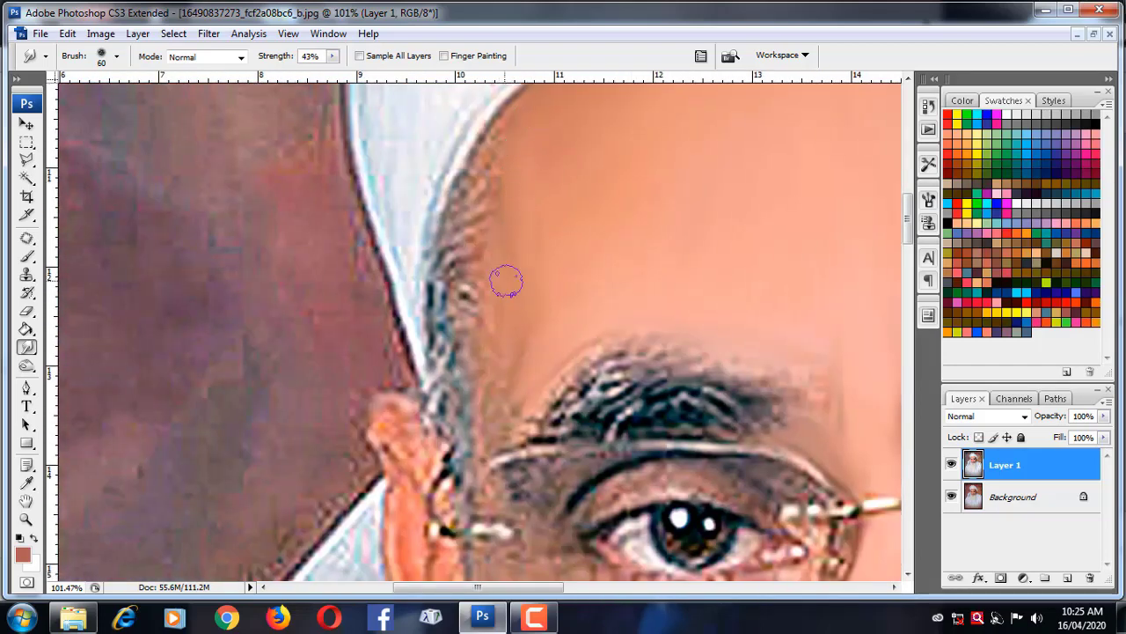
scroll(528, 282, down, 1)
scroll(528, 281, left, 1)
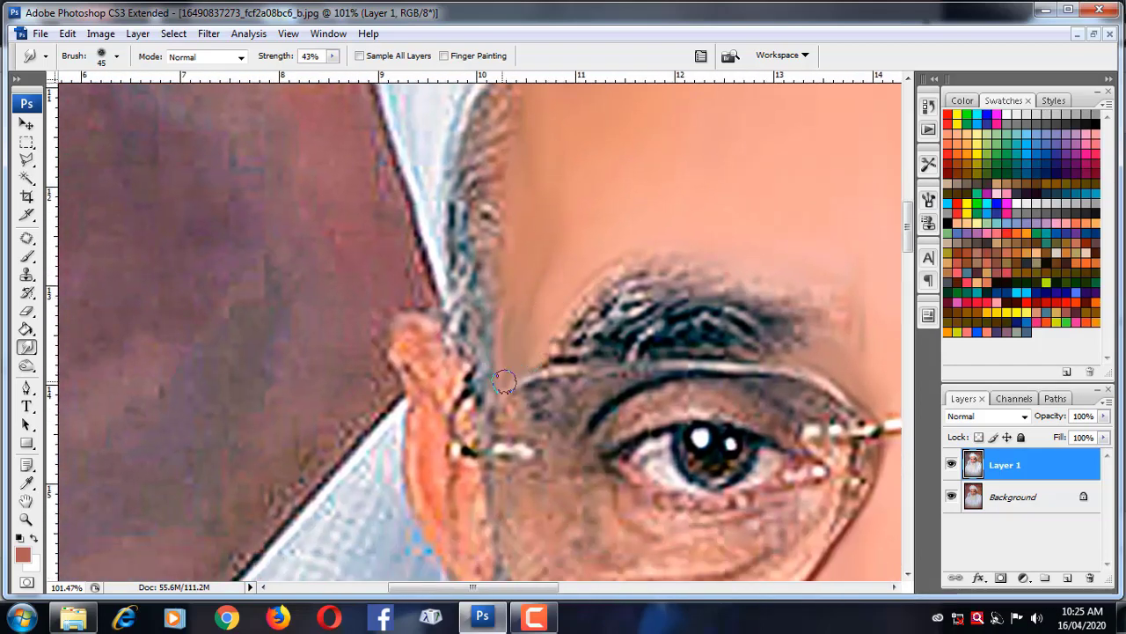
scroll(526, 378, down, 3)
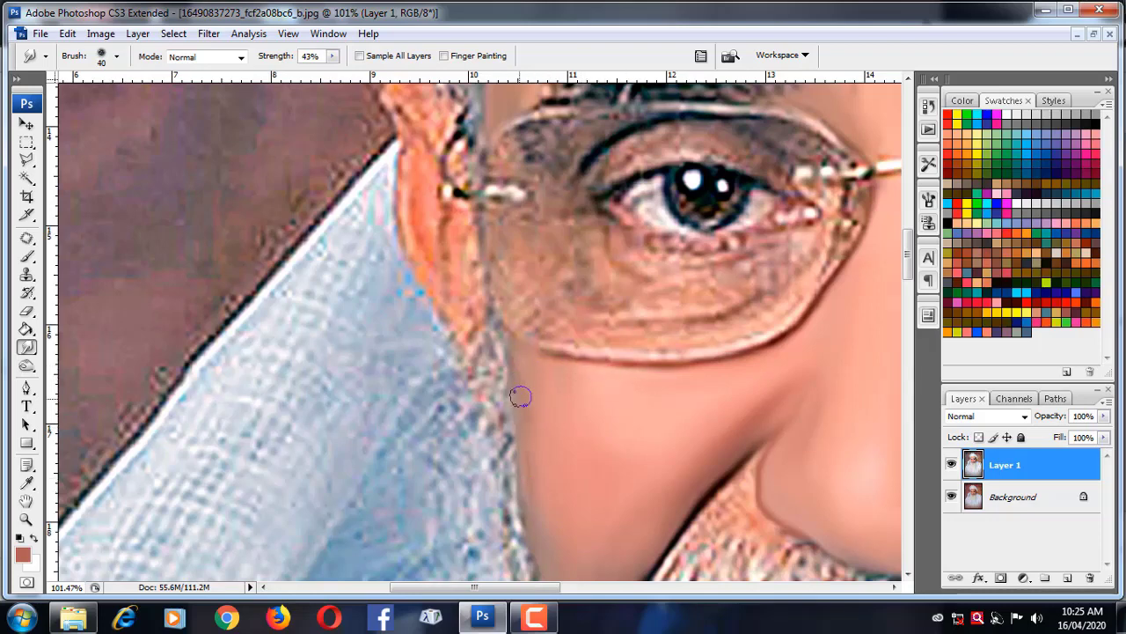
scroll(493, 359, up, 3)
scroll(494, 359, left, 1)
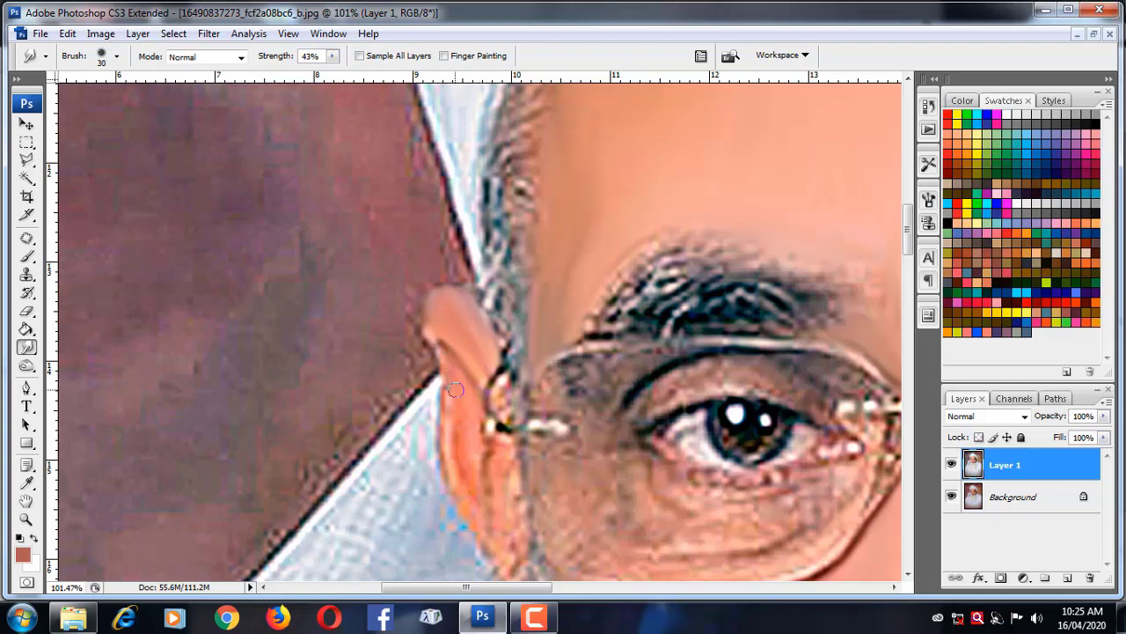
right_click(376, 77)
click(334, 58)
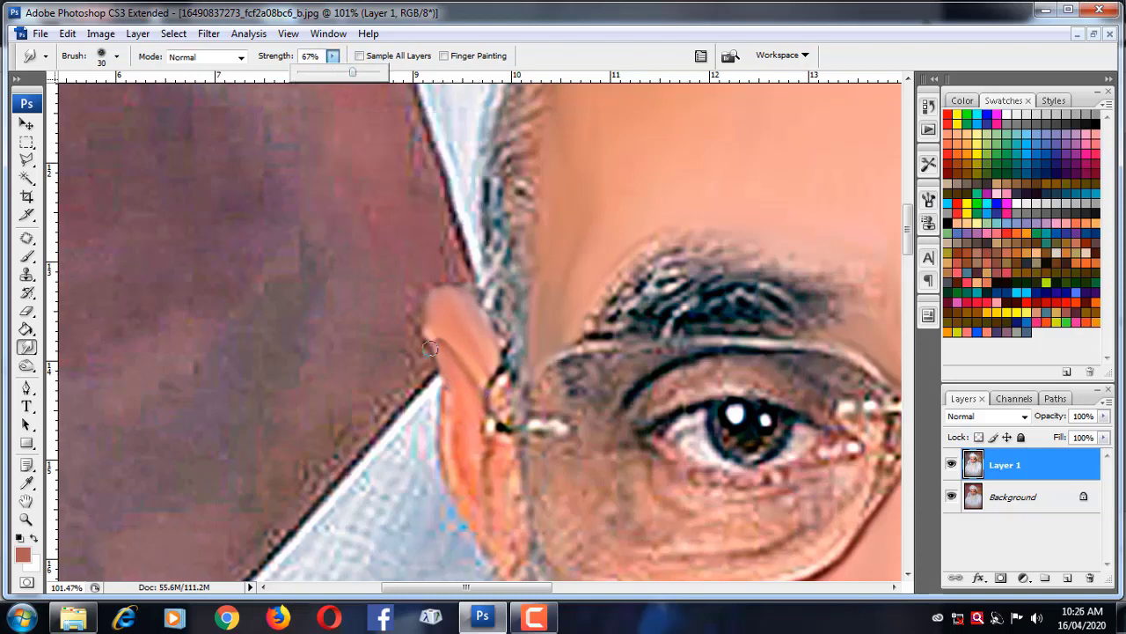
Smudge the ear's lower edge, the background below the cheek and the jawline
key(bracketleft)
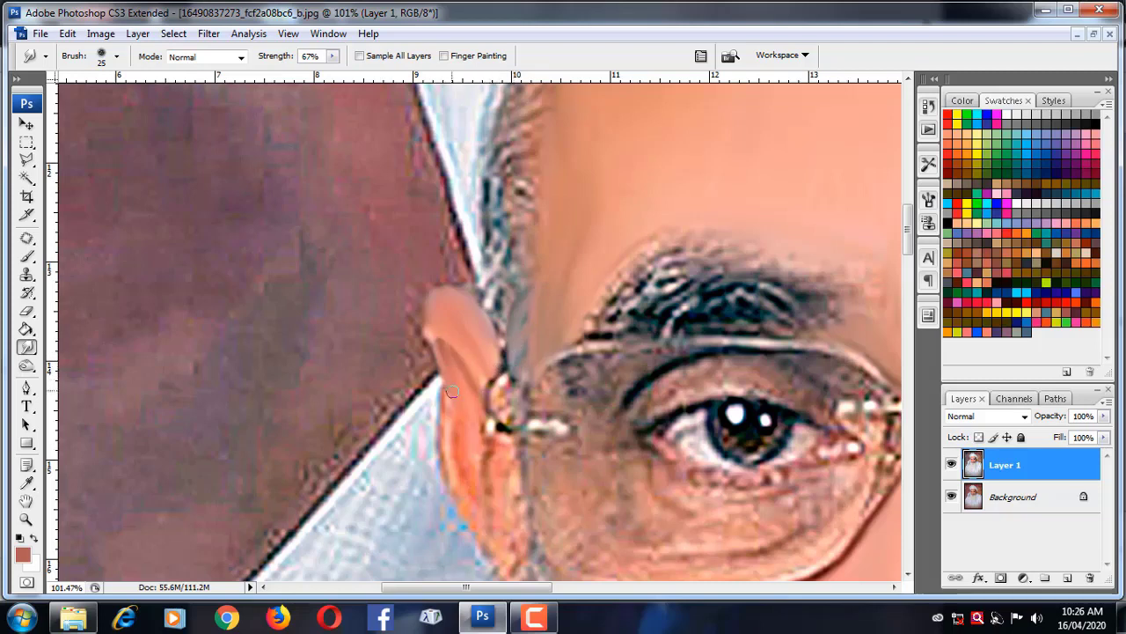
drag(466, 479, 512, 466)
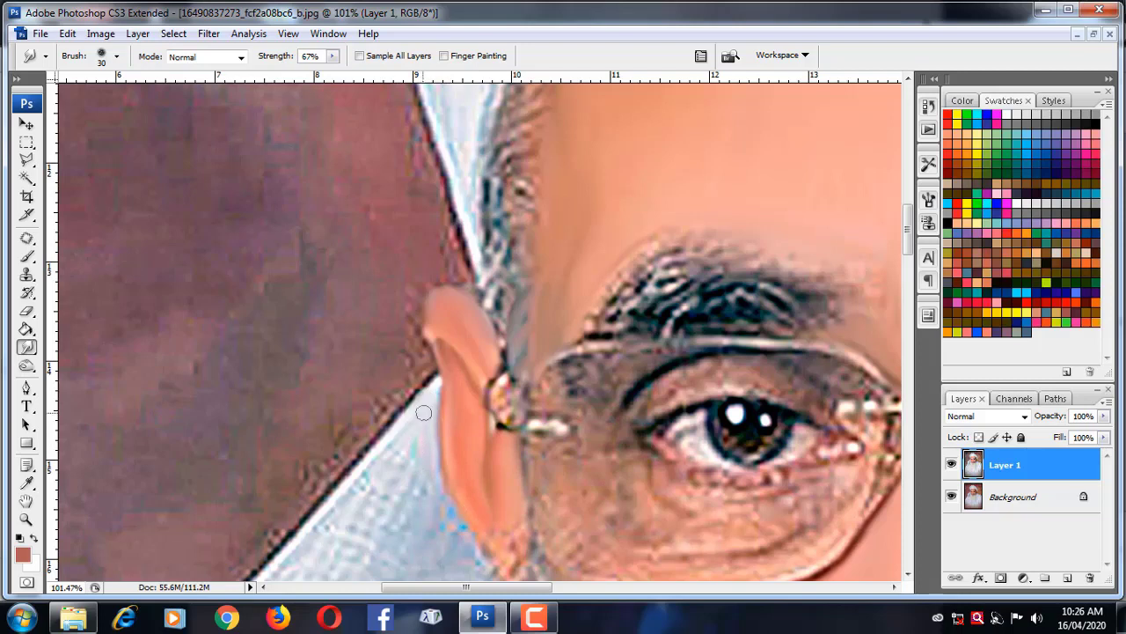
key(bracketright)
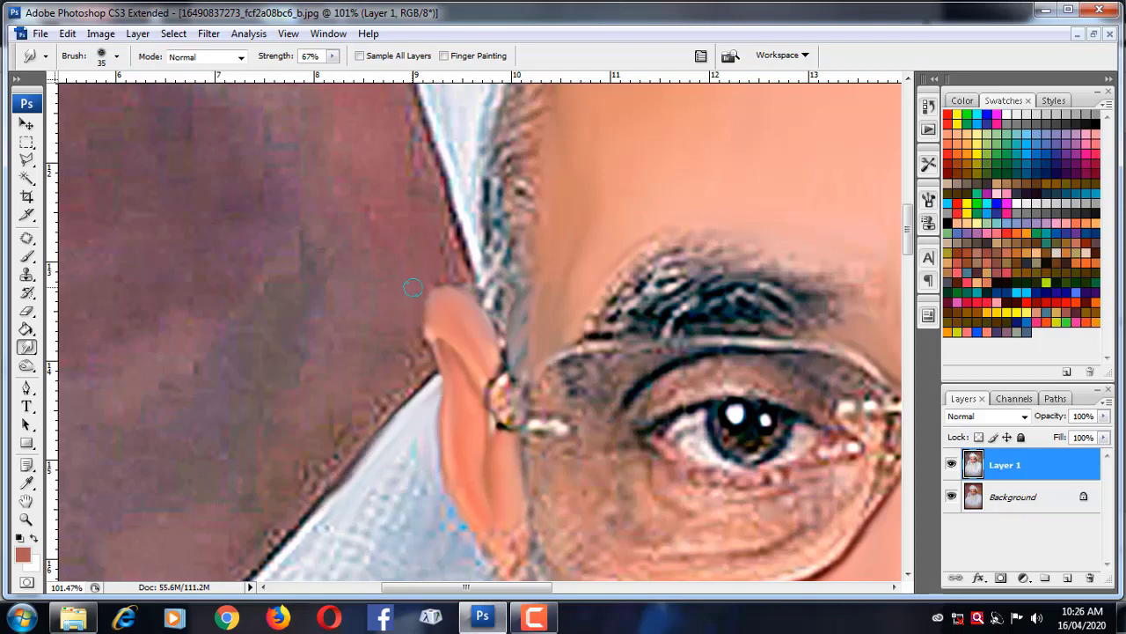
key(bracketright)
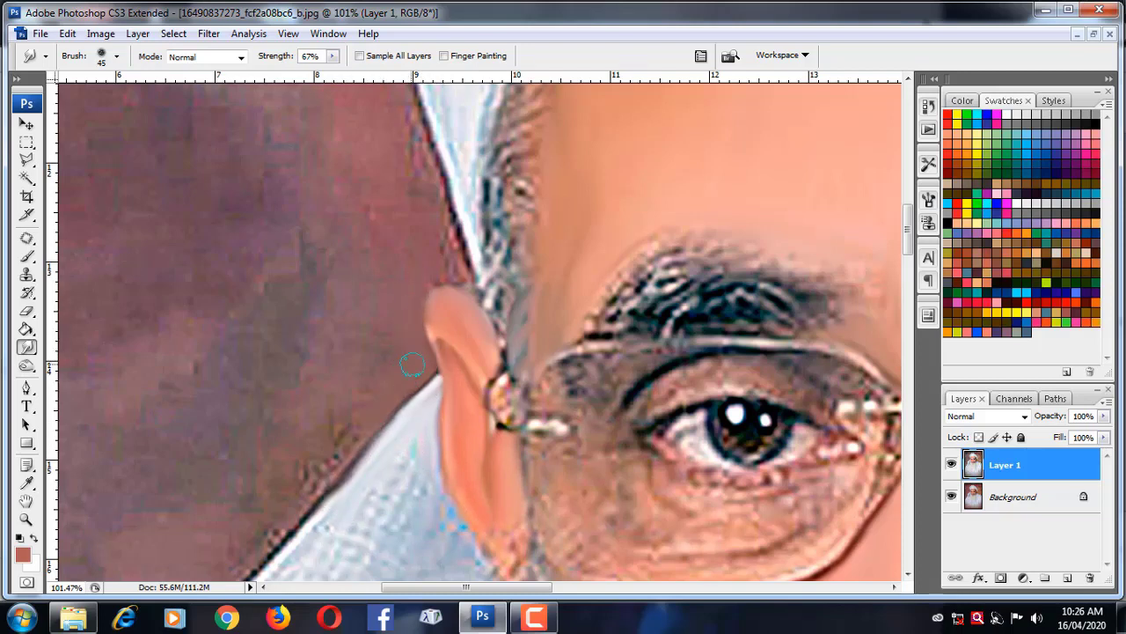
mouse_move(419, 422)
mouse_down()
mouse_move(443, 502)
mouse_move(417, 472)
mouse_move(362, 484)
mouse_move(507, 366)
mouse_up()
key(bracketright)
key(bracketright)
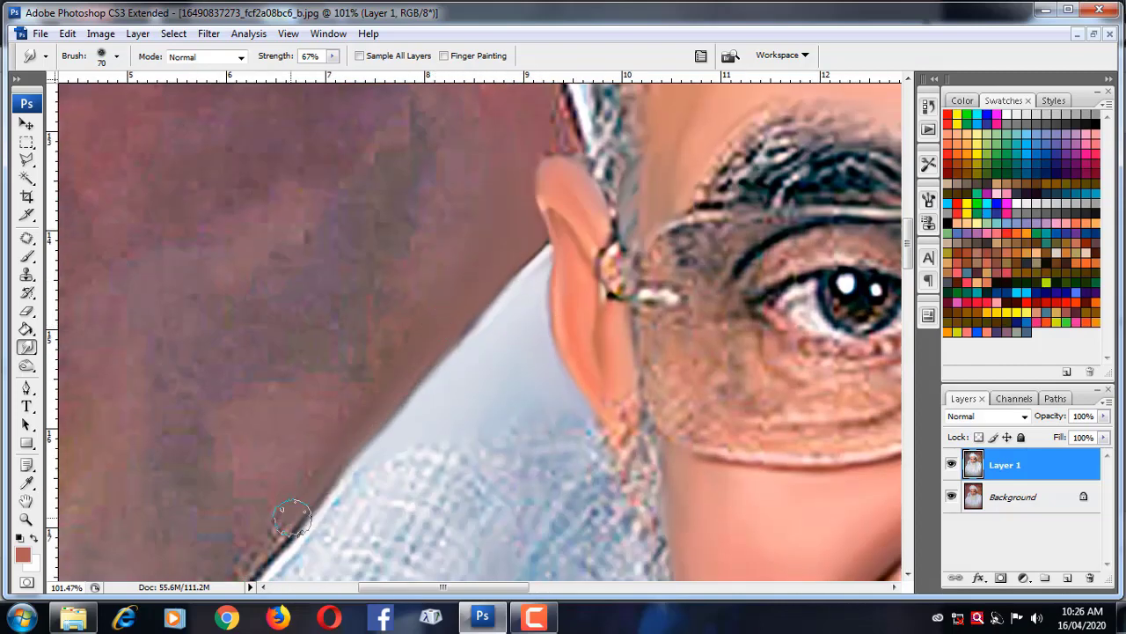
drag(571, 442, 380, 273)
drag(429, 206, 492, 282)
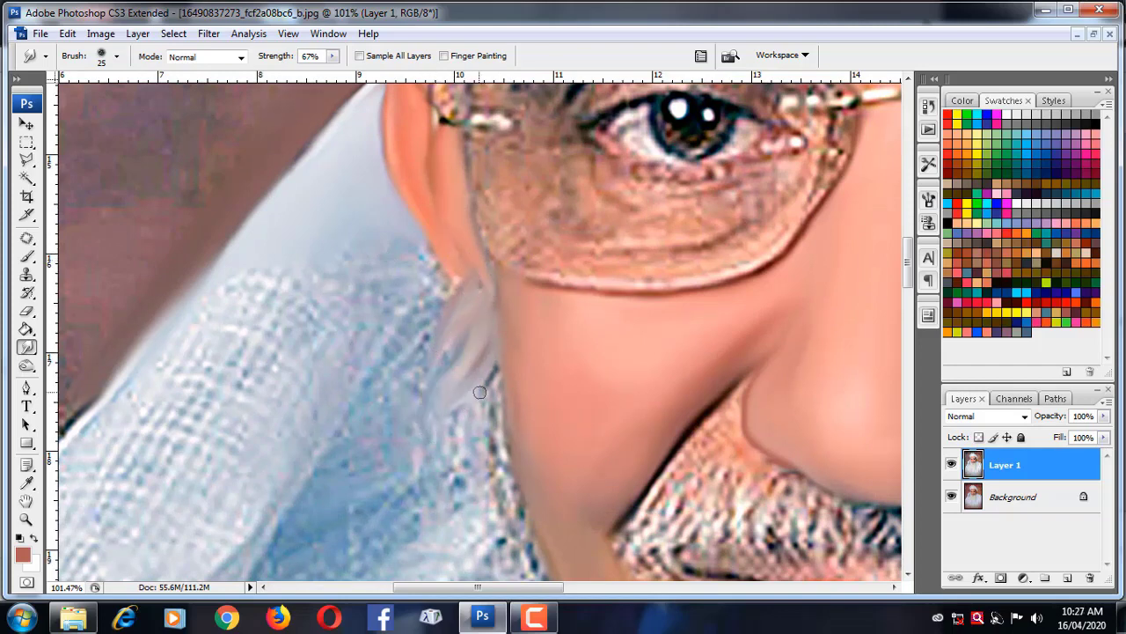
mouse_move(480, 391)
mouse_down()
mouse_move(467, 447)
mouse_move(484, 459)
mouse_up()
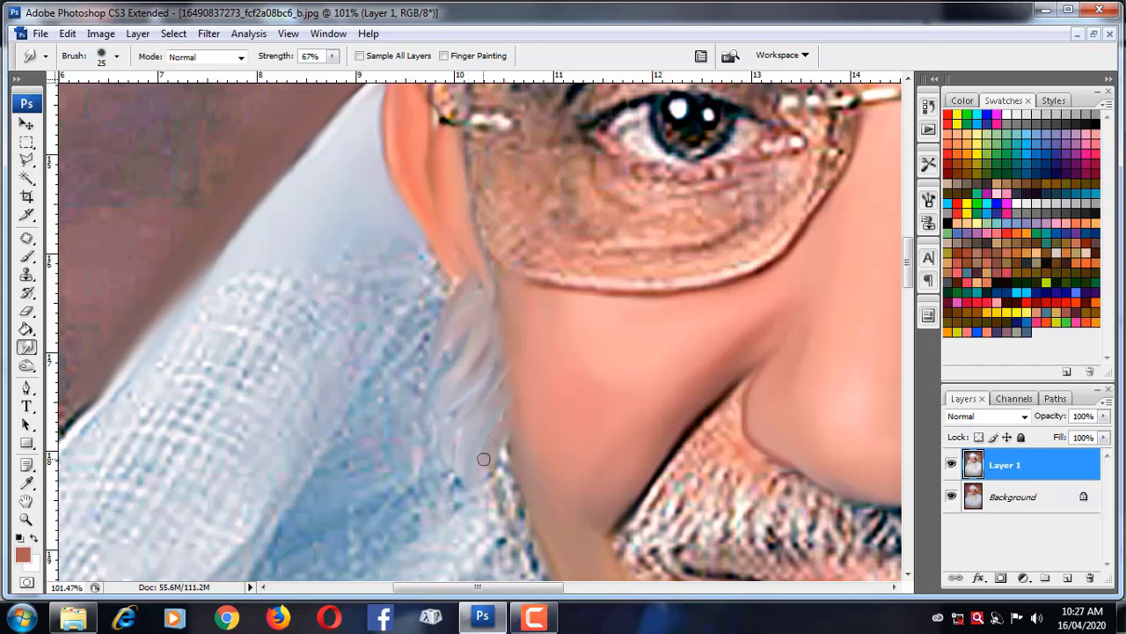
Smooth the fabric texture across the top and edge of the left shoulder
scroll(511, 450, left, 2)
scroll(495, 299, down, 1)
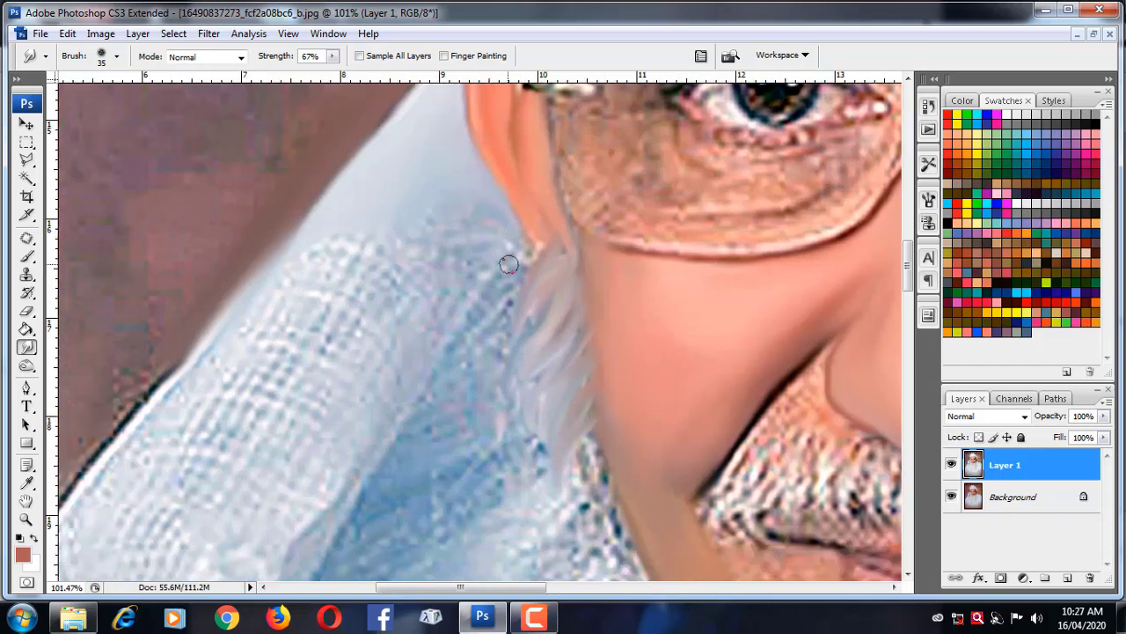
mouse_move(428, 356)
mouse_down()
mouse_move(470, 234)
mouse_move(378, 294)
mouse_up()
key(bracketright)
key(bracketright)
key(bracketright)
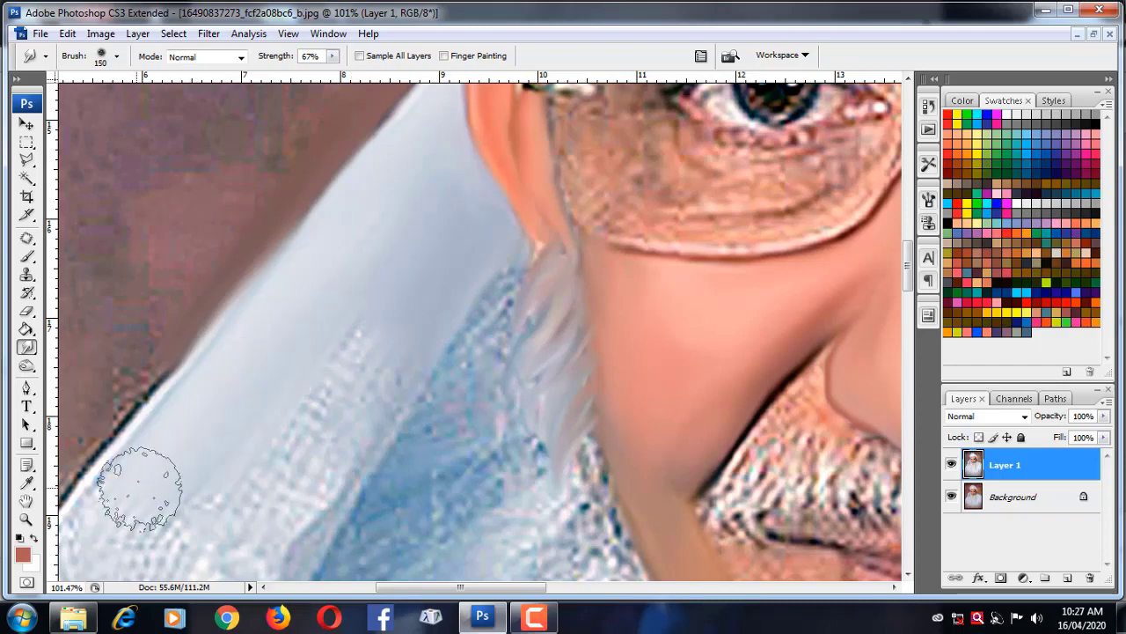
scroll(396, 334, down, 3)
scroll(396, 335, left, 2)
key(bracketleft)
mouse_move(439, 218)
mouse_down()
mouse_move(309, 513)
mouse_move(329, 528)
mouse_move(329, 277)
mouse_move(185, 403)
mouse_up()
scroll(214, 534, up, 3)
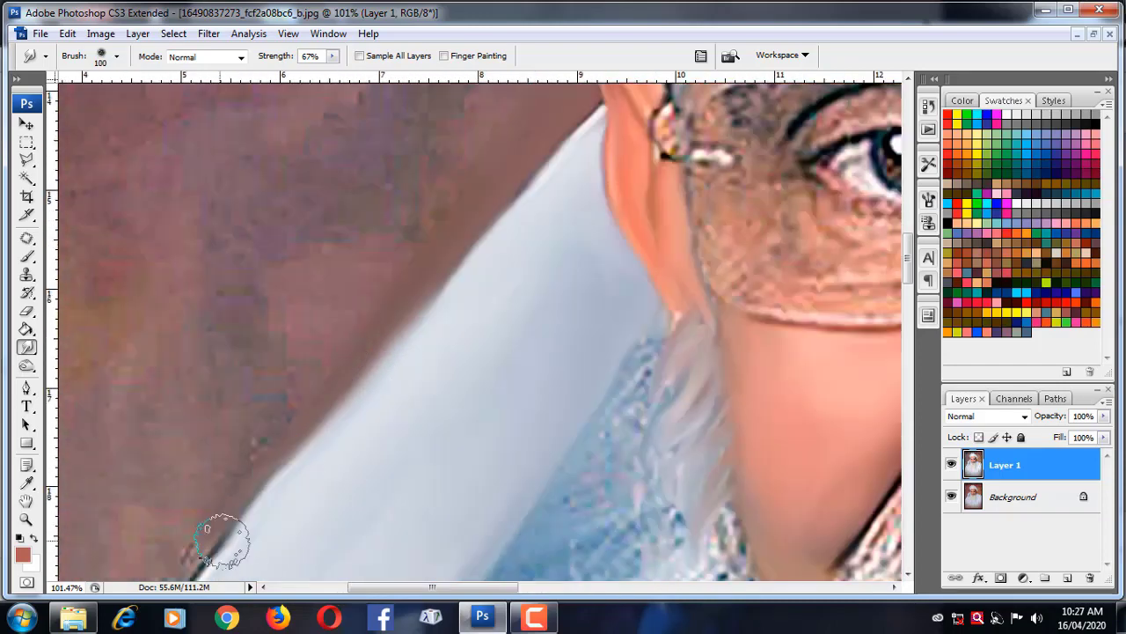
scroll(322, 432, down, 3)
drag(322, 432, 307, 382)
scroll(307, 382, down, 1)
Smudge the shoulder edge and the edge between neck and white collar
scroll(361, 455, down, 1)
scroll(360, 455, right, 1)
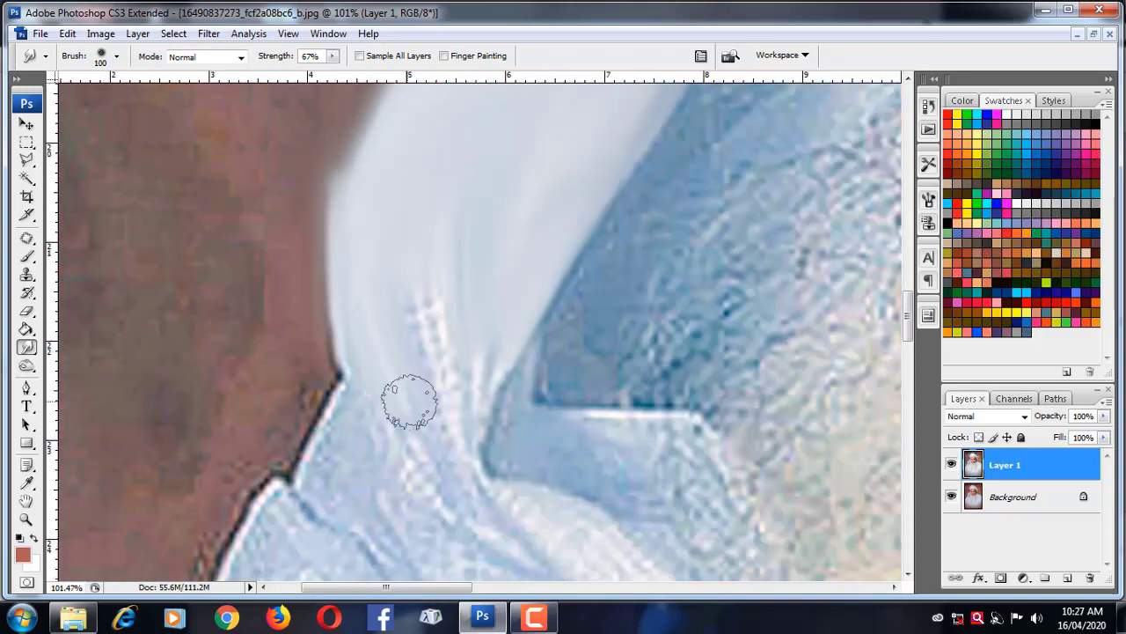
scroll(510, 541, down, 2)
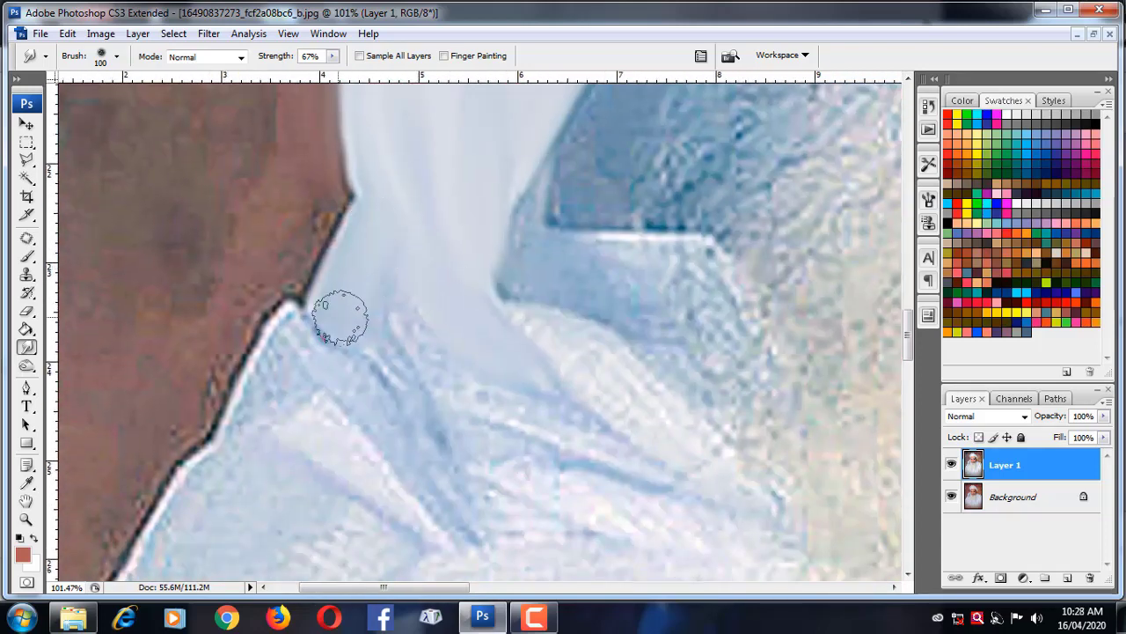
key(bracketleft)
key(bracketleft)
key(bracketleft)
mouse_move(308, 277)
mouse_down()
mouse_move(261, 281)
mouse_move(276, 297)
mouse_up()
key(bracketright)
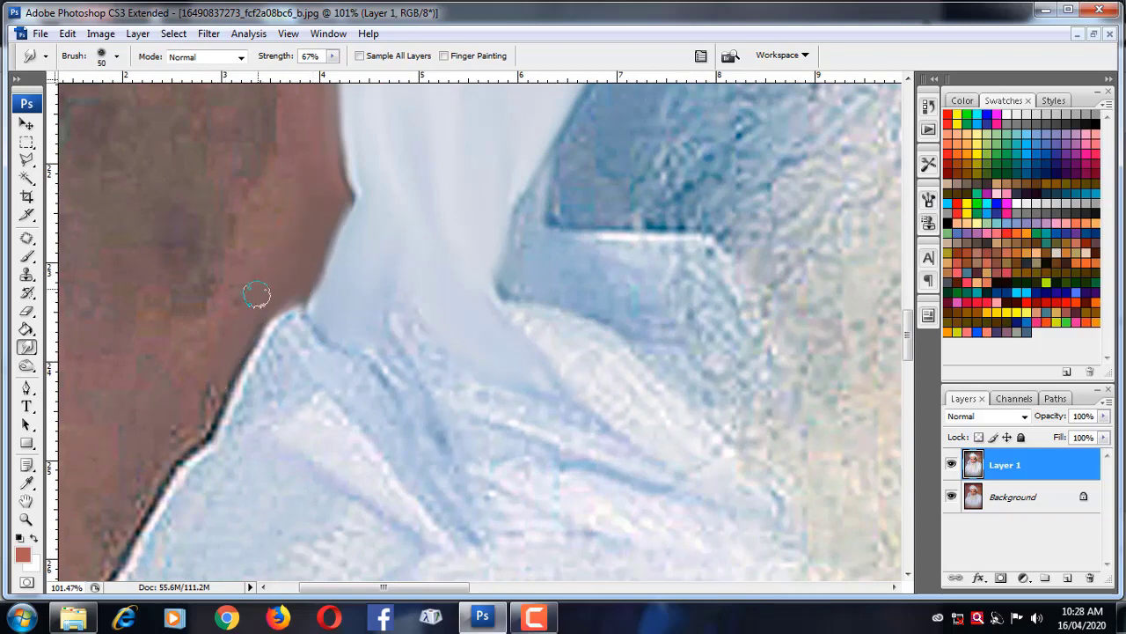
scroll(184, 414, down, 3)
scroll(184, 415, left, 2)
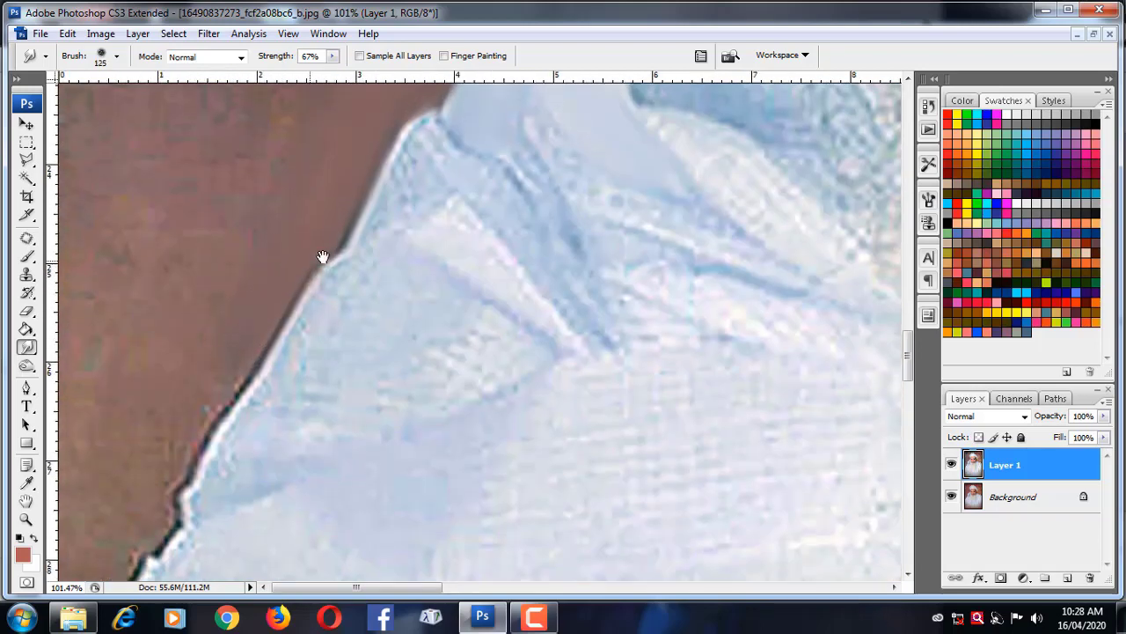
key(bracketleft)
At 76% strength, soften the collar's blue creases, long fold and neck edge
key(bracketleft)
mouse_move(329, 211)
mouse_down()
mouse_move(226, 447)
mouse_move(364, 390)
mouse_move(501, 307)
mouse_move(419, 327)
mouse_move(435, 251)
mouse_move(360, 219)
mouse_up()
key(bracketright)
key(bracketleft)
key(bracketleft)
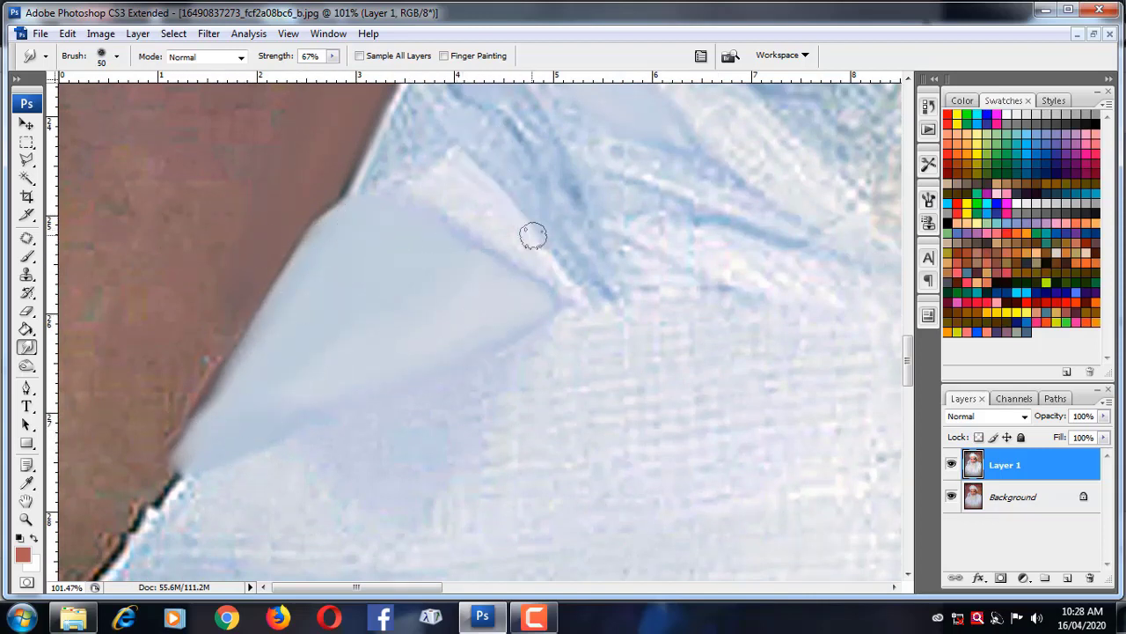
mouse_move(448, 204)
mouse_down()
mouse_move(556, 284)
mouse_move(507, 224)
mouse_up()
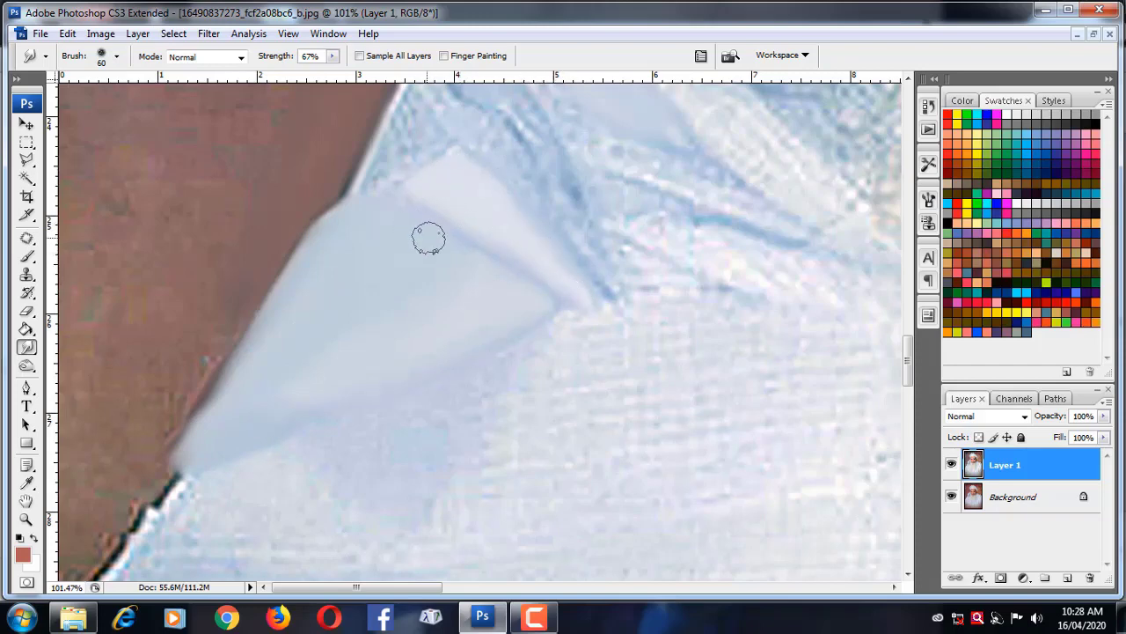
scroll(429, 238, up, 3)
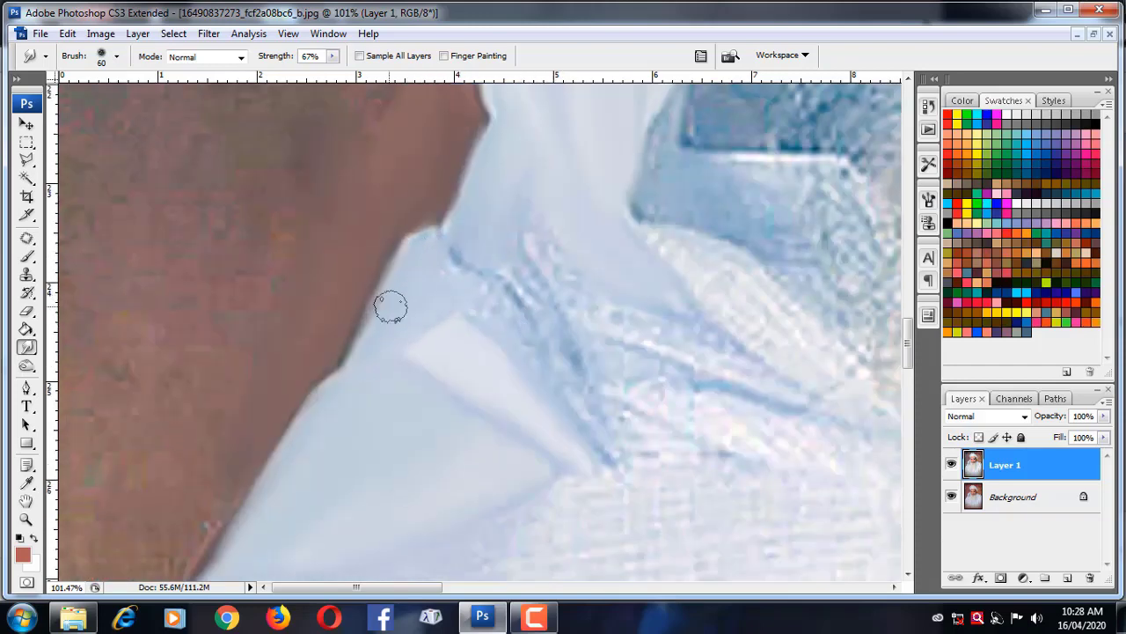
key(bracketleft)
key(bracketleft)
key(7)
key(6)
drag(384, 292, 365, 368)
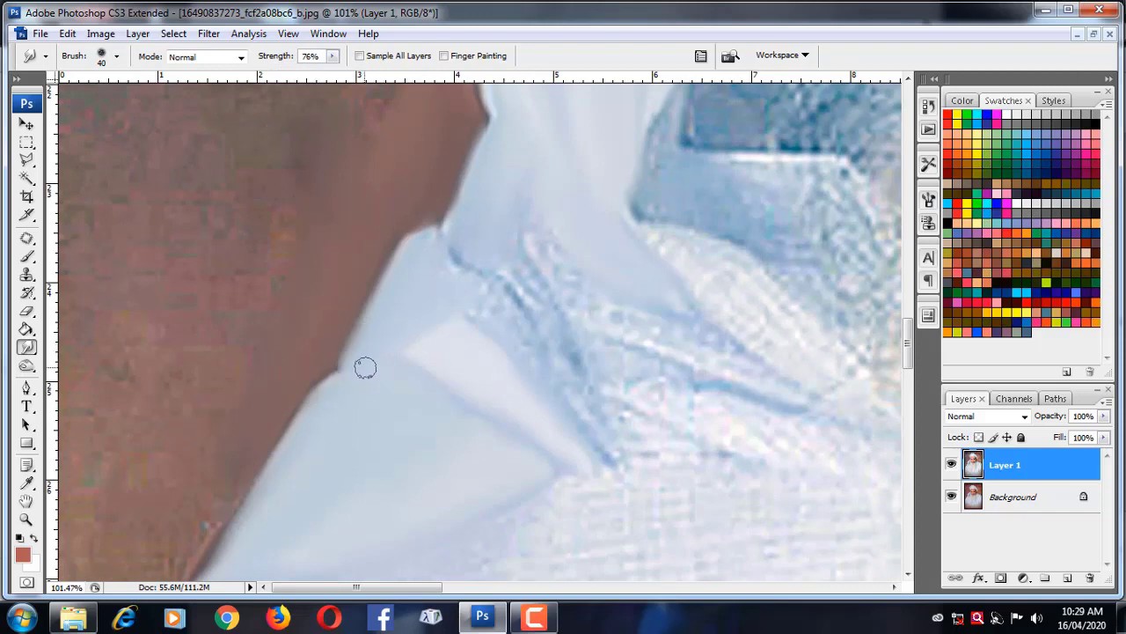
mouse_move(496, 280)
mouse_down()
mouse_move(523, 252)
mouse_move(575, 385)
mouse_move(465, 277)
mouse_up()
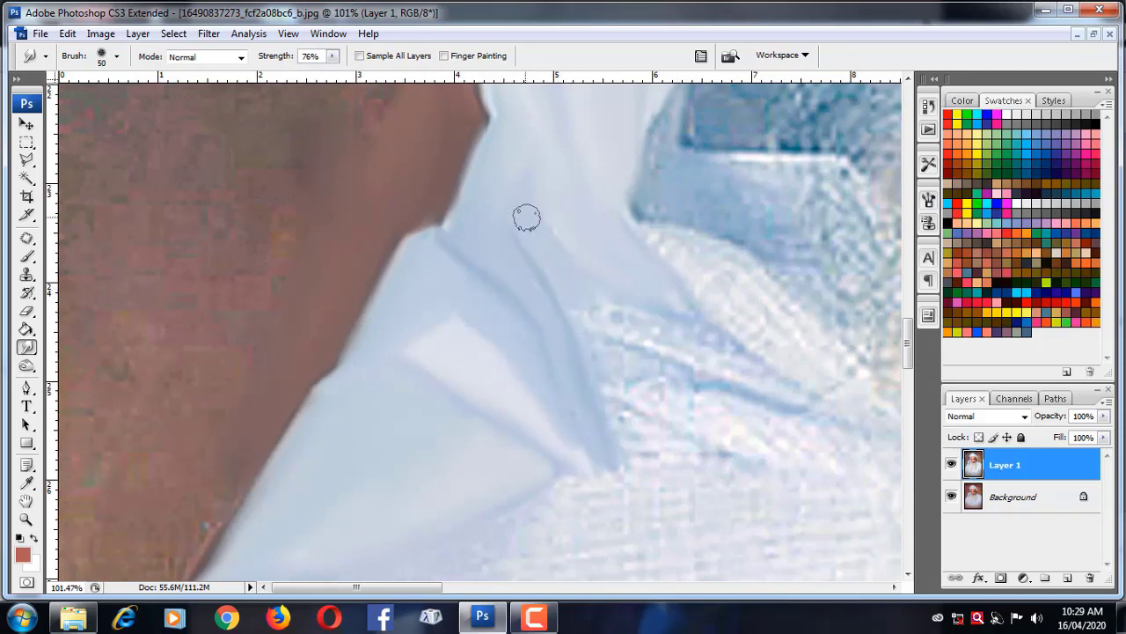
mouse_move(712, 355)
mouse_down()
mouse_move(792, 408)
mouse_move(685, 293)
mouse_move(734, 282)
mouse_move(701, 241)
mouse_up()
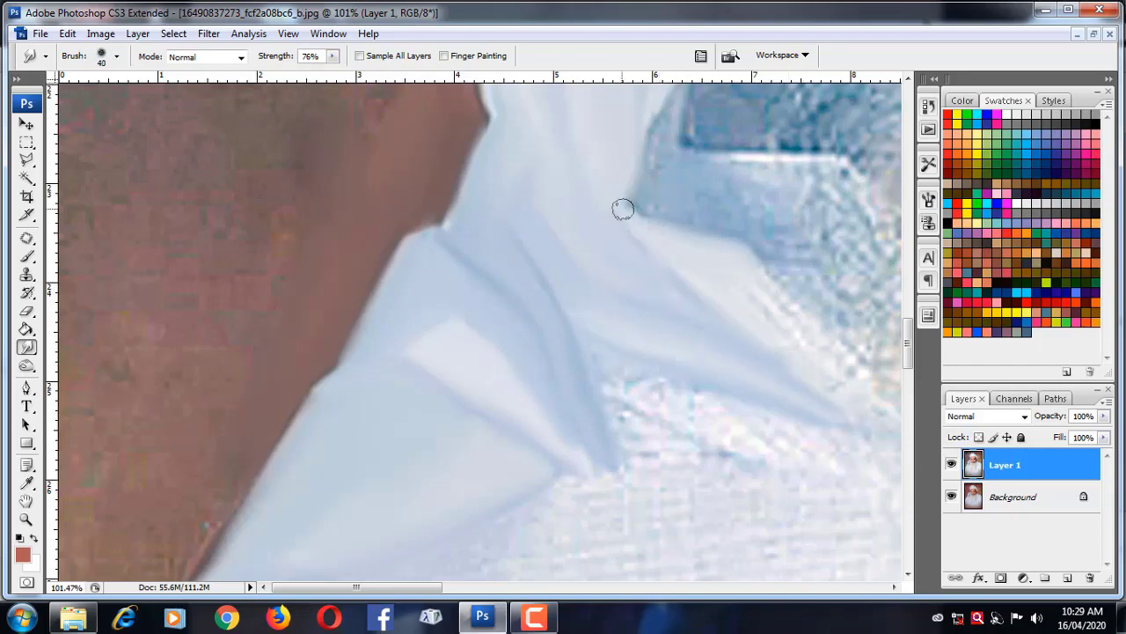
Smooth the collar's outer edge and blend its fold into the textured shirt
key(bracketright)
key(bracketright)
key(bracketright)
mouse_move(691, 292)
mouse_down()
mouse_move(436, 265)
mouse_move(378, 352)
mouse_move(473, 395)
mouse_move(364, 395)
mouse_move(560, 442)
mouse_up()
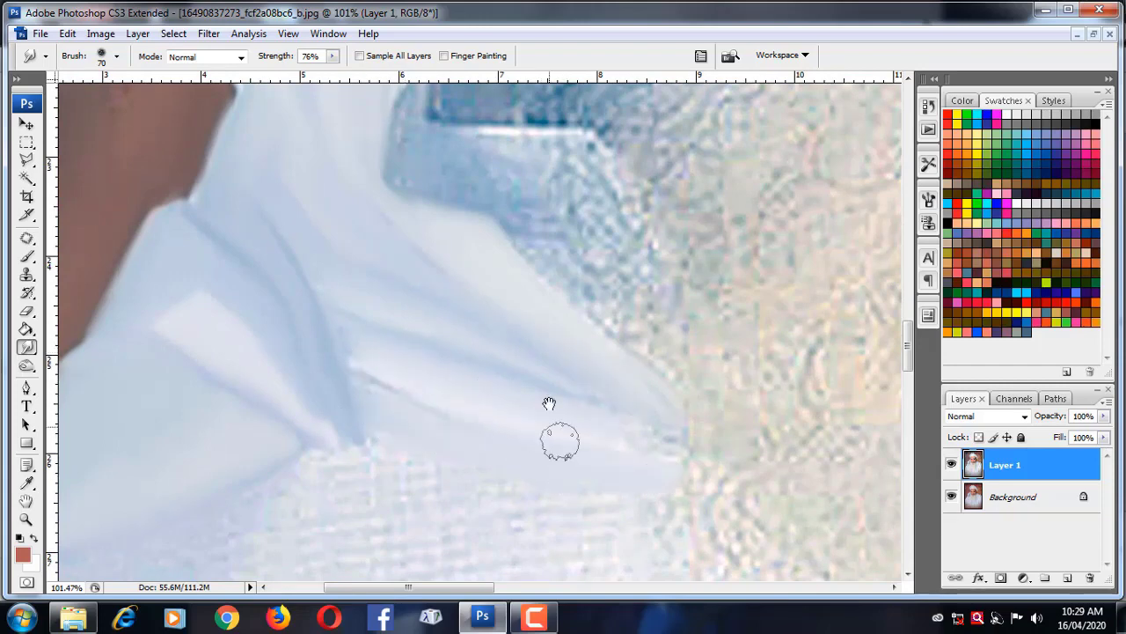
key(bracketleft)
key(bracketleft)
key(bracketleft)
drag(549, 403, 619, 629)
mouse_move(484, 410)
mouse_down()
mouse_move(518, 317)
mouse_move(661, 370)
mouse_move(551, 264)
mouse_move(547, 405)
mouse_move(749, 518)
mouse_move(696, 536)
mouse_move(485, 397)
mouse_move(536, 358)
mouse_up()
key(bracketright)
key(bracketright)
key(bracketright)
key(bracketright)
drag(656, 478, 491, 203)
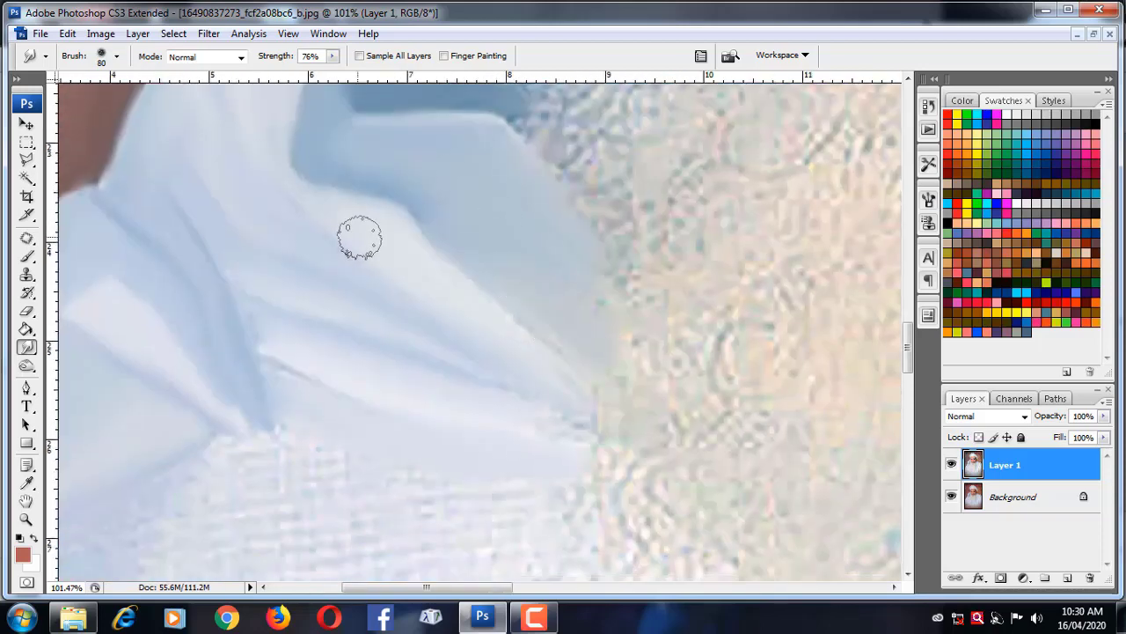
mouse_move(589, 329)
mouse_down()
mouse_move(696, 410)
mouse_move(450, 471)
mouse_up()
key(bracketright)
key(bracketright)
key(bracketright)
Zoom out to the shirt below the beard and switch to full screen with menu bar
scroll(449, 471, down, 3)
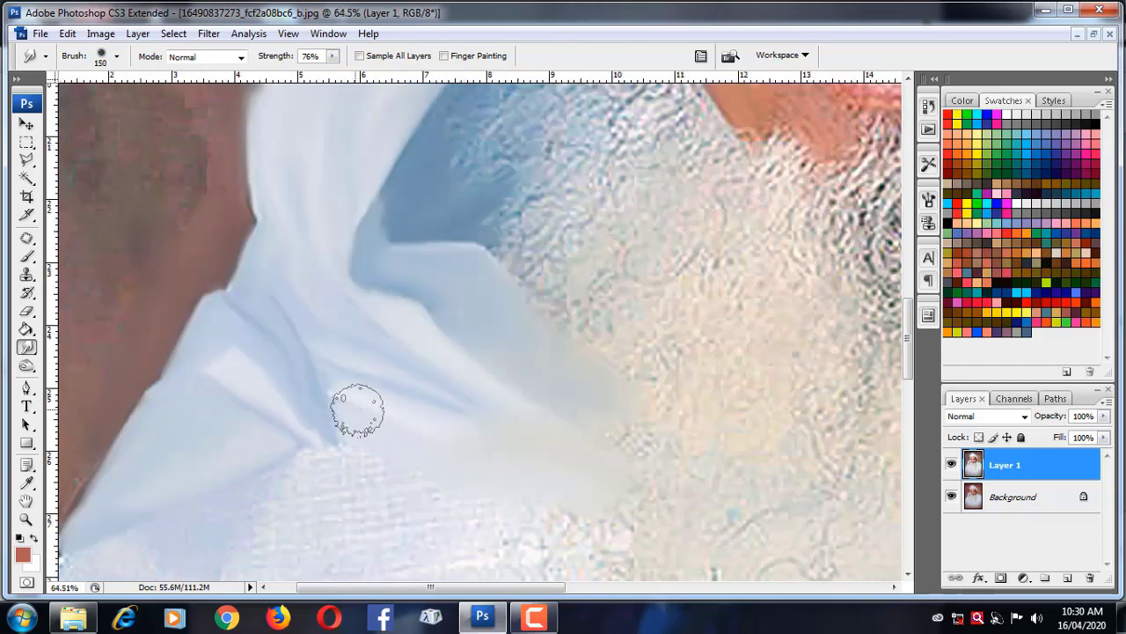
key(bracketright)
key(bracketright)
key(bracketright)
scroll(385, 480, down, 2)
drag(534, 296, 576, 393)
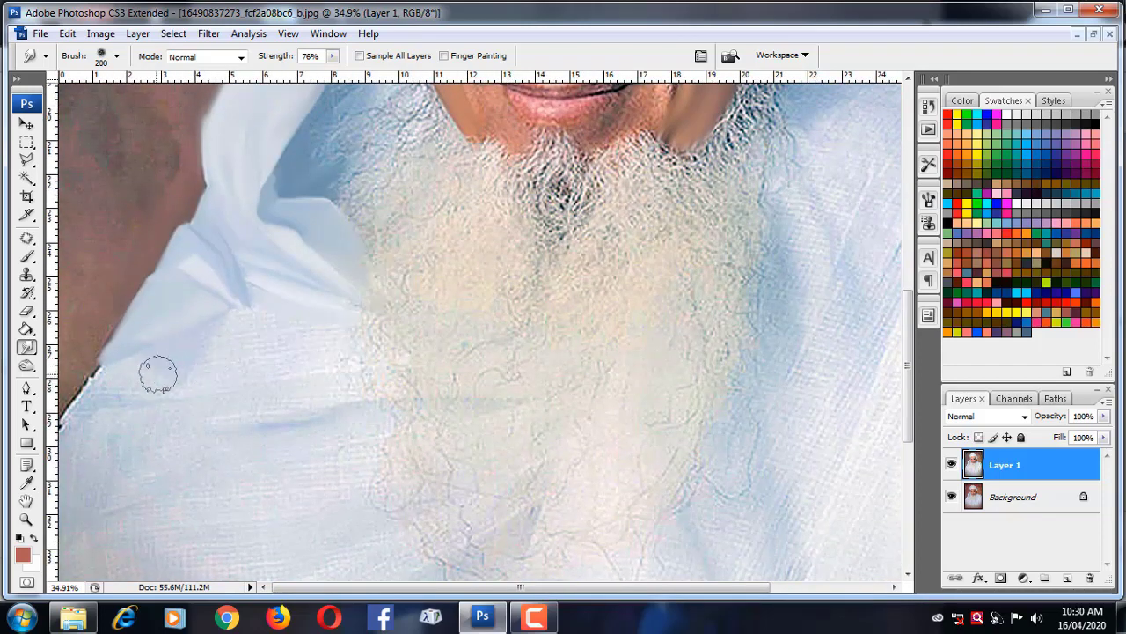
key(bracketleft)
key(bracketleft)
key(bracketleft)
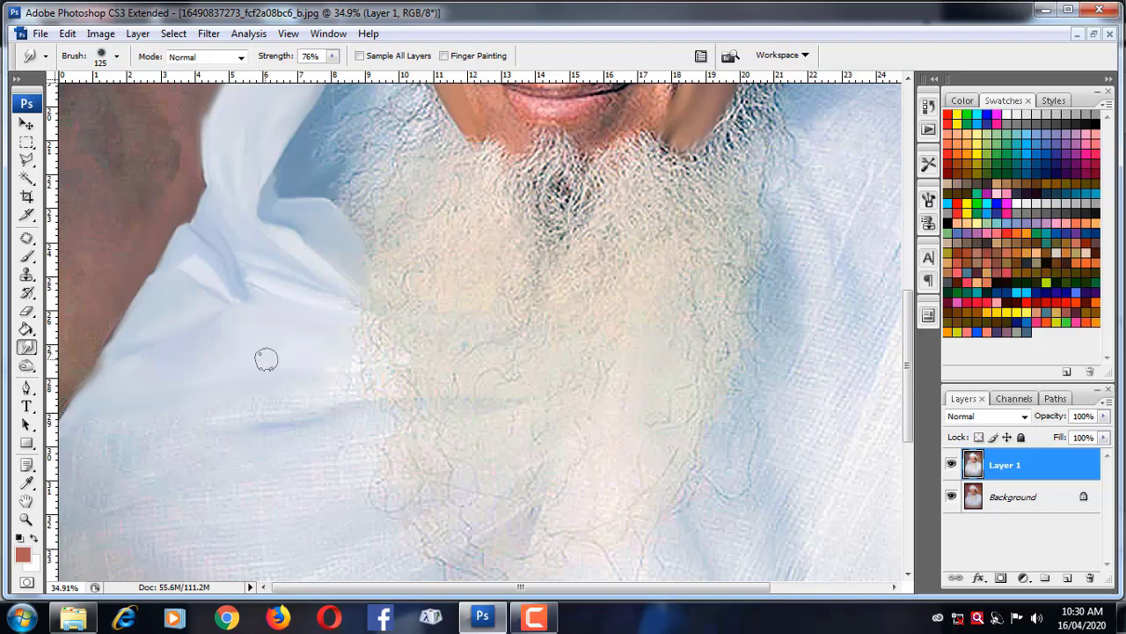
scroll(164, 445, down, 2)
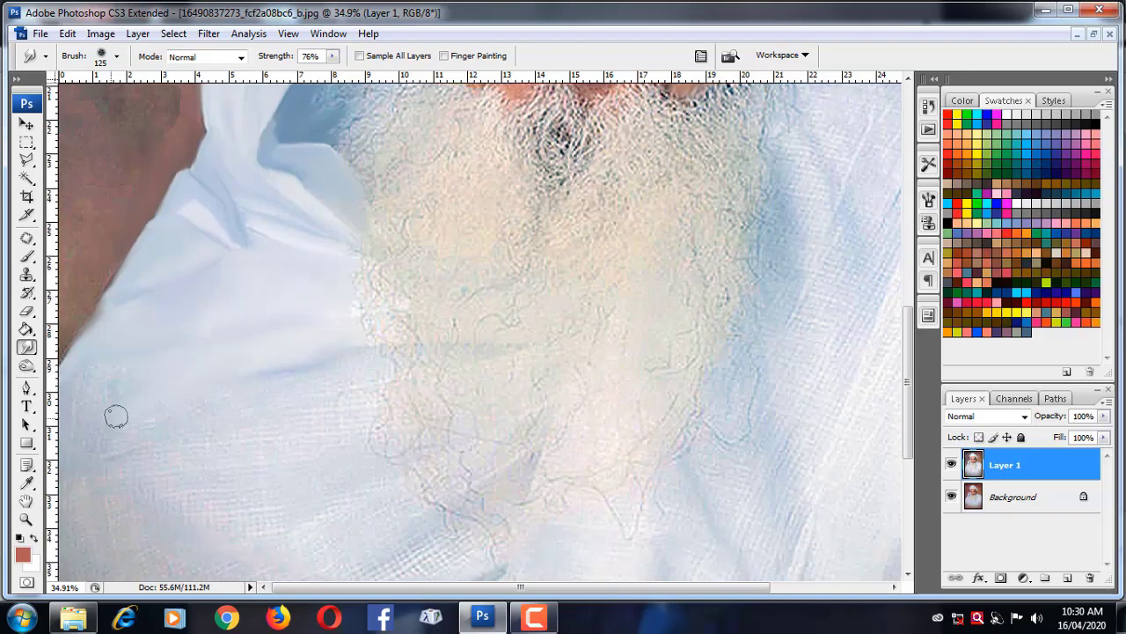
key(f)
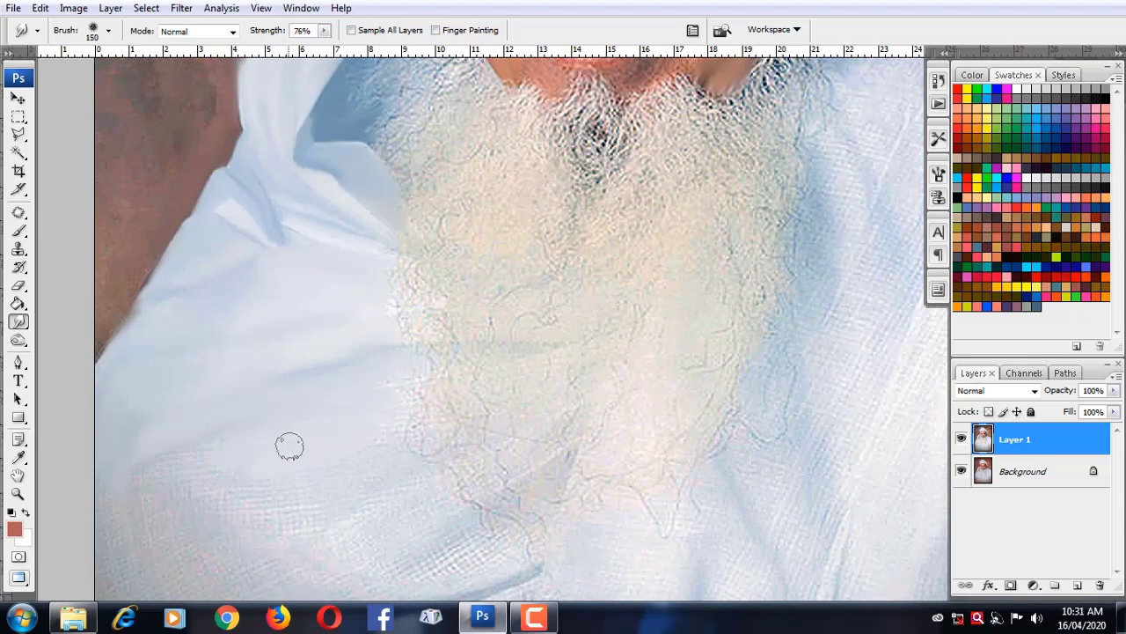
scroll(325, 469, left, 5)
scroll(300, 428, down, 2)
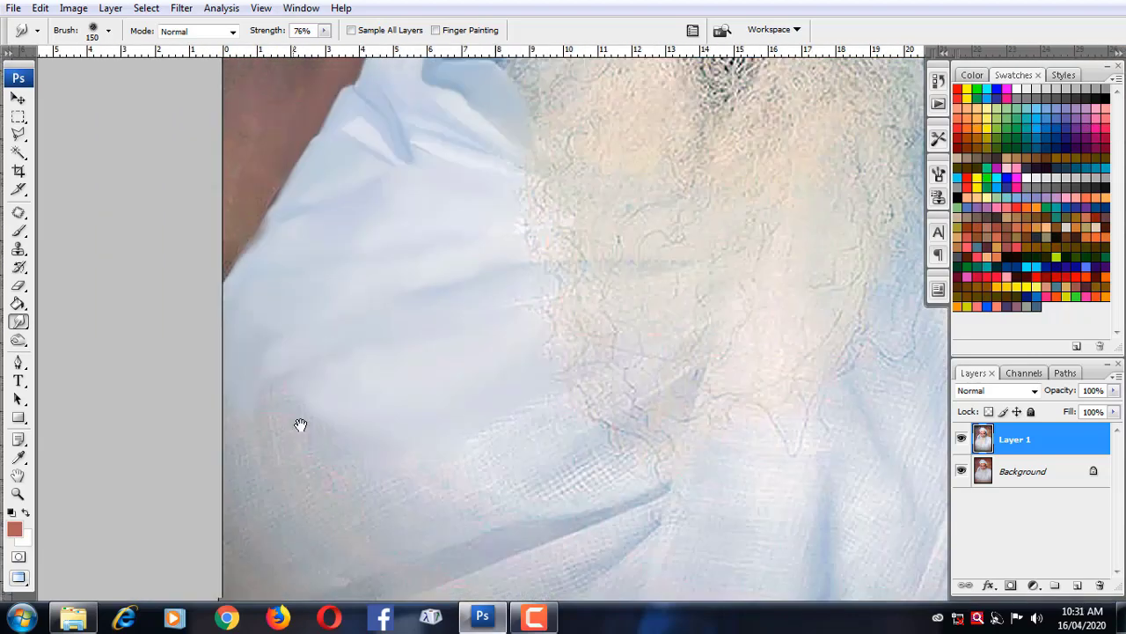
Smudge away the mesh texture on the lower-left shirt
mouse_move(244, 500)
mouse_down()
mouse_move(264, 528)
mouse_move(244, 558)
mouse_up()
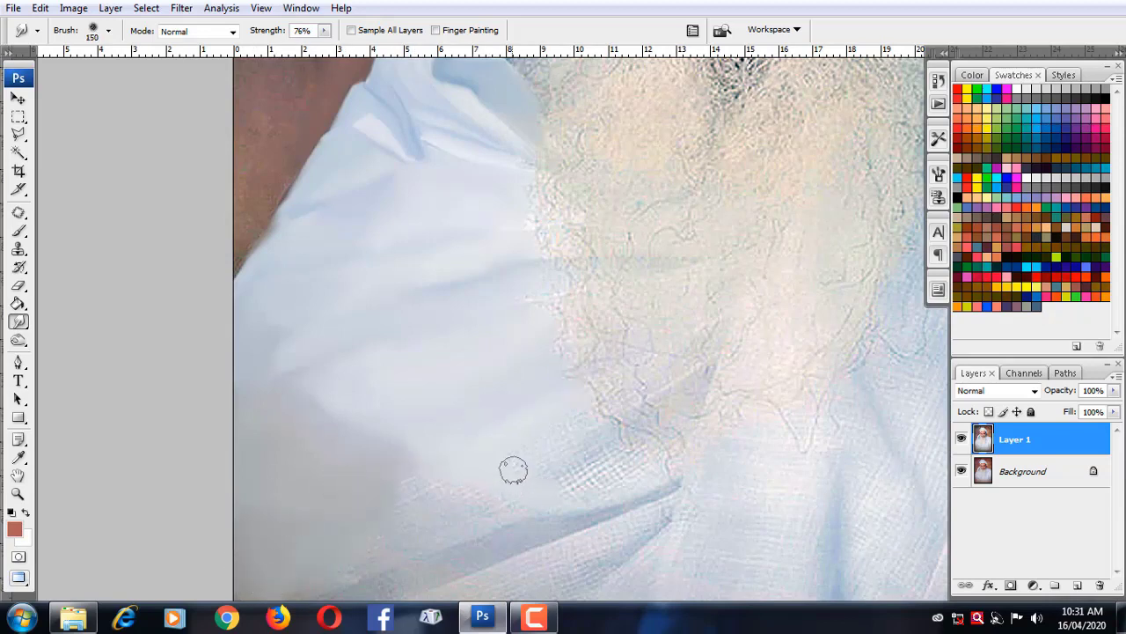
mouse_move(514, 471)
mouse_down()
mouse_move(656, 478)
mouse_move(555, 516)
mouse_move(443, 531)
mouse_up()
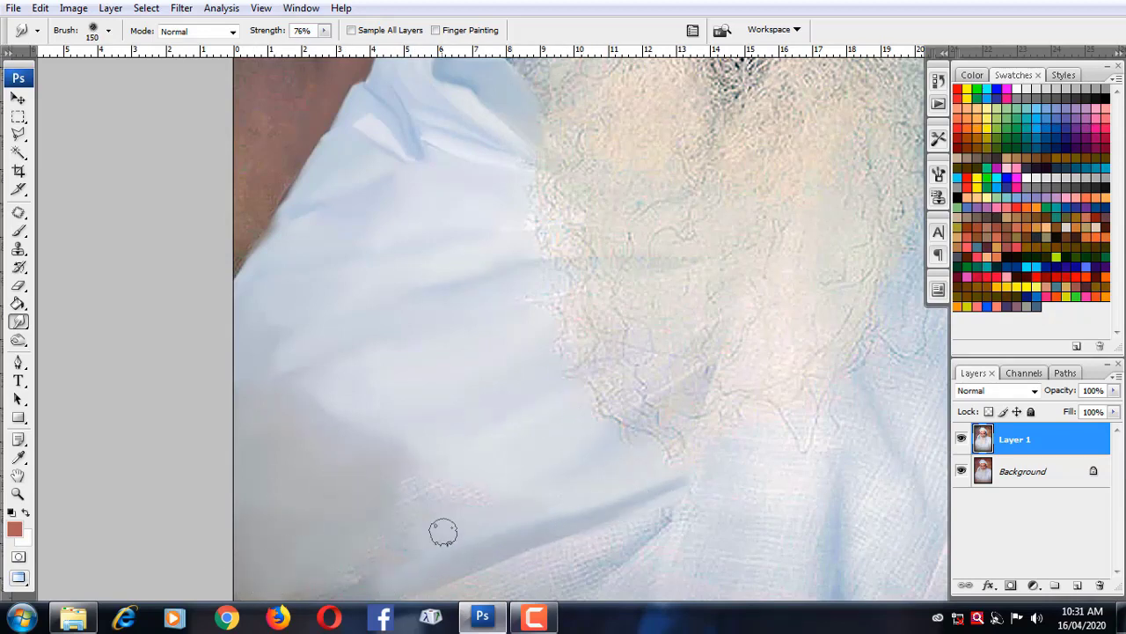
mouse_move(418, 494)
mouse_down()
mouse_move(393, 548)
mouse_move(337, 578)
mouse_up()
key(bracketright)
key(bracketright)
scroll(337, 578, down, 5)
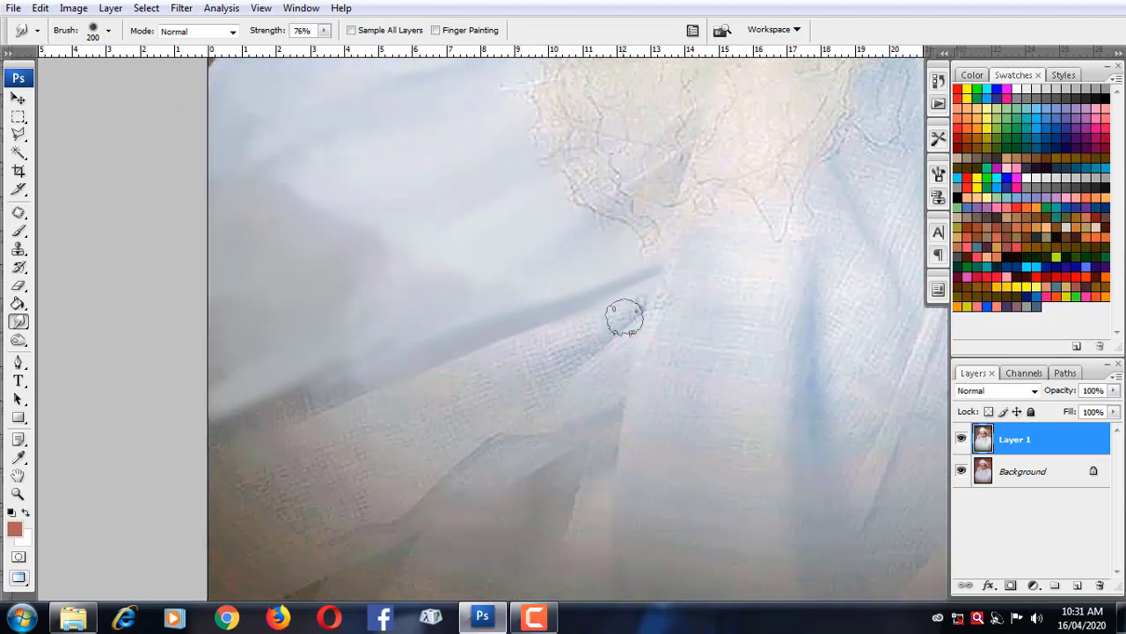
mouse_move(625, 315)
mouse_down()
mouse_move(440, 420)
mouse_move(251, 450)
mouse_move(310, 504)
mouse_move(352, 491)
mouse_up()
key(bracketleft)
key(bracketleft)
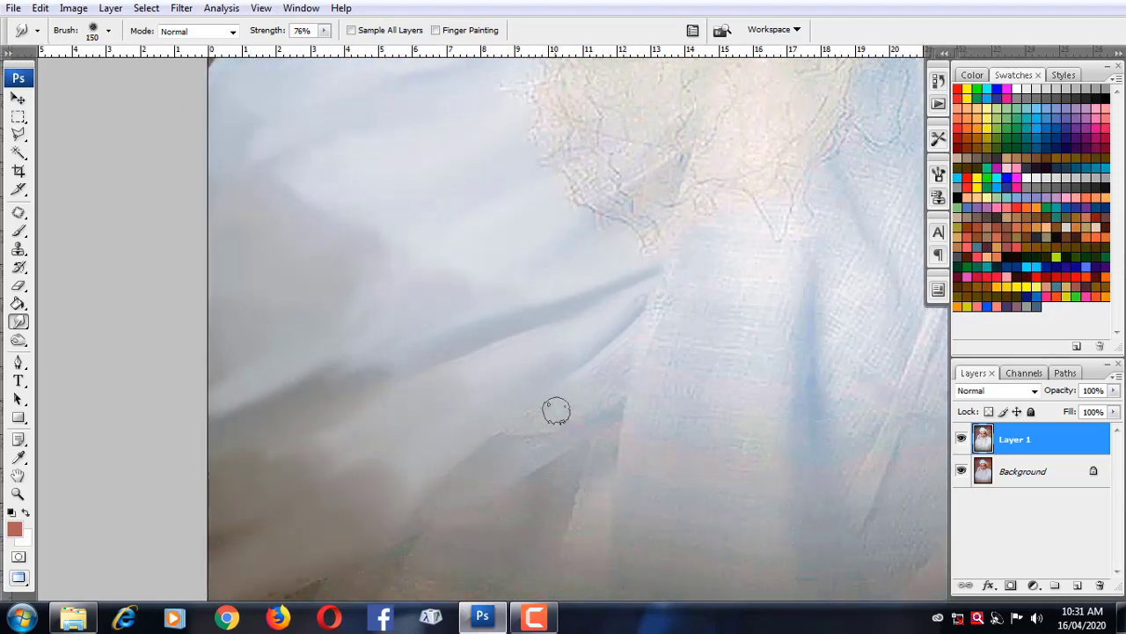
key(bracketleft)
key(bracketleft)
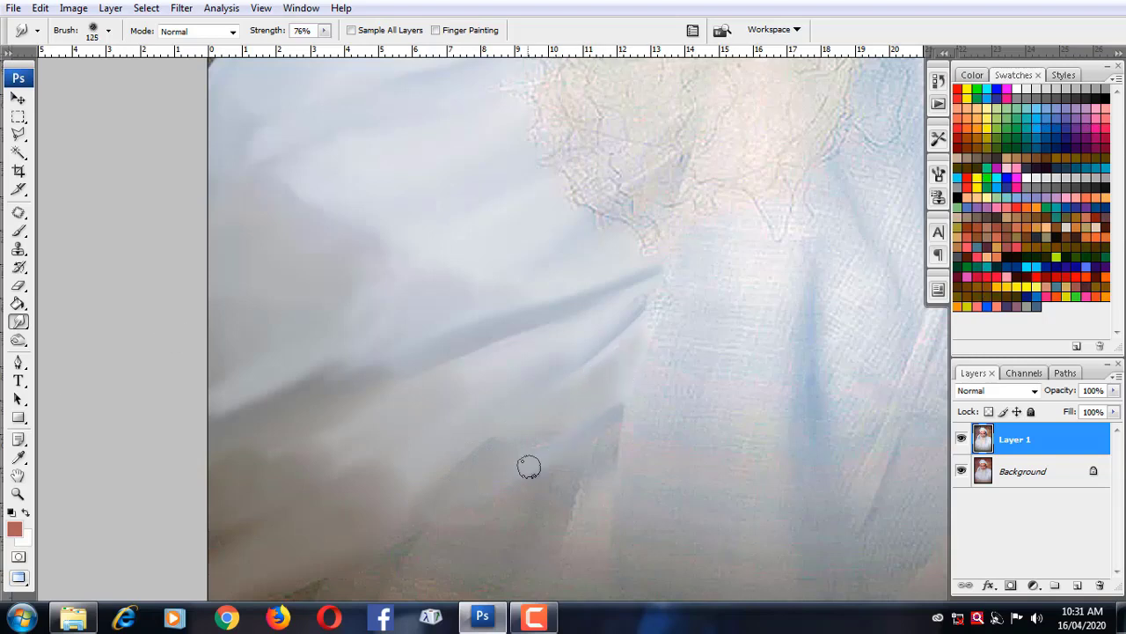
drag(529, 467, 244, 560)
scroll(476, 357, down, 3)
scroll(476, 357, right, 2)
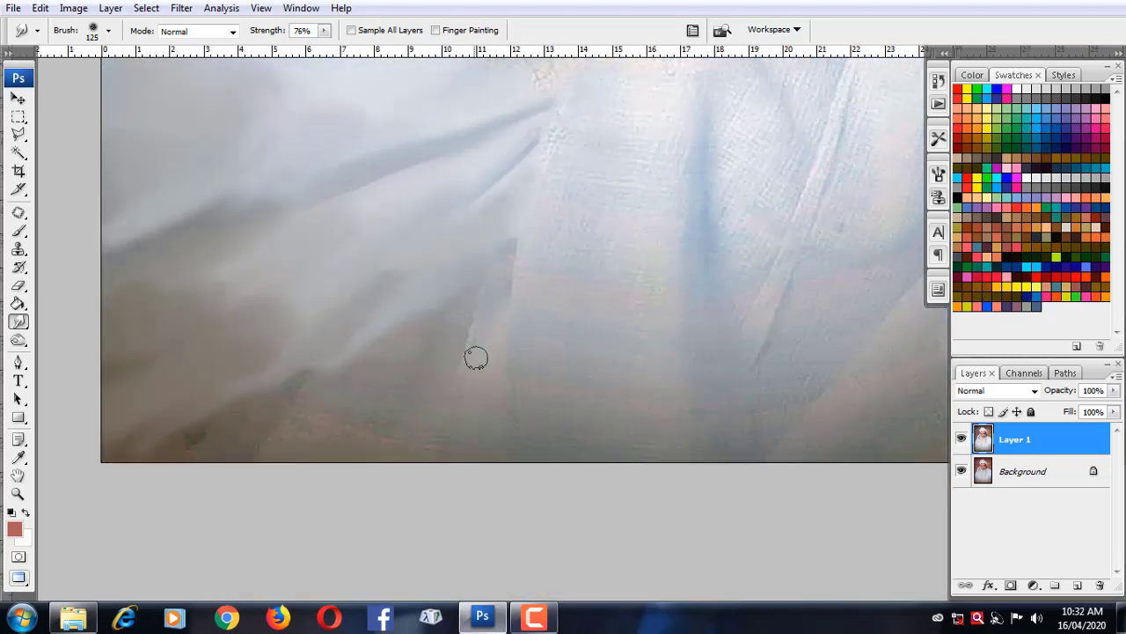
Blend the shirt down to the image's bottom edge with a much larger brush
key(bracketright)
key(bracketright)
key(bracketright)
drag(485, 390, 467, 440)
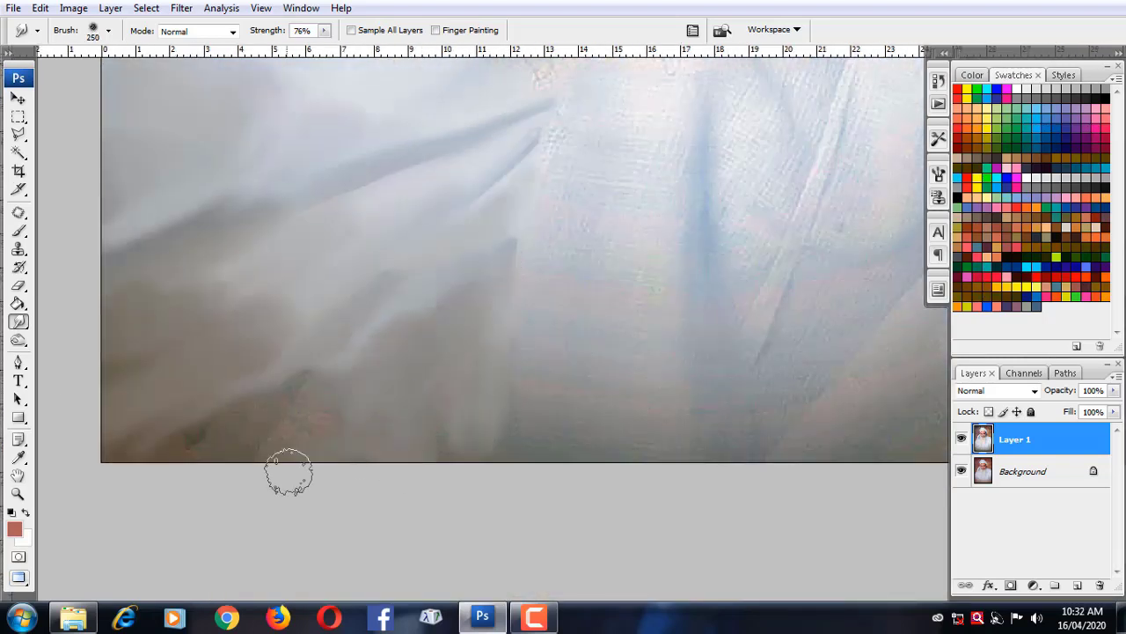
key(bracketleft)
key(bracketleft)
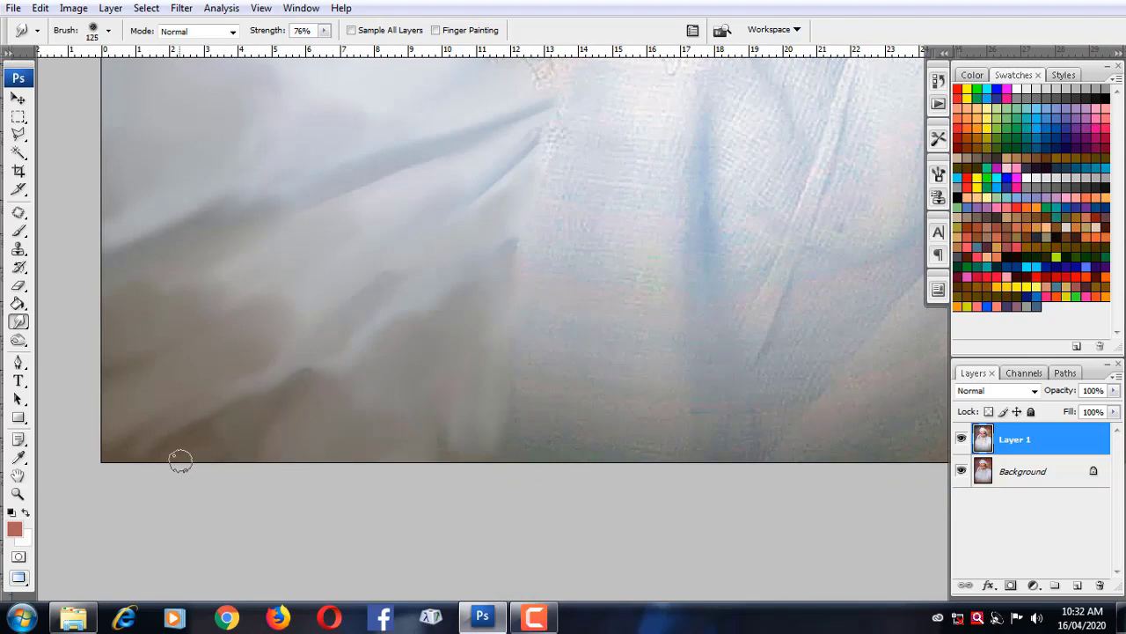
key(bracketright)
key(bracketright)
key(bracketright)
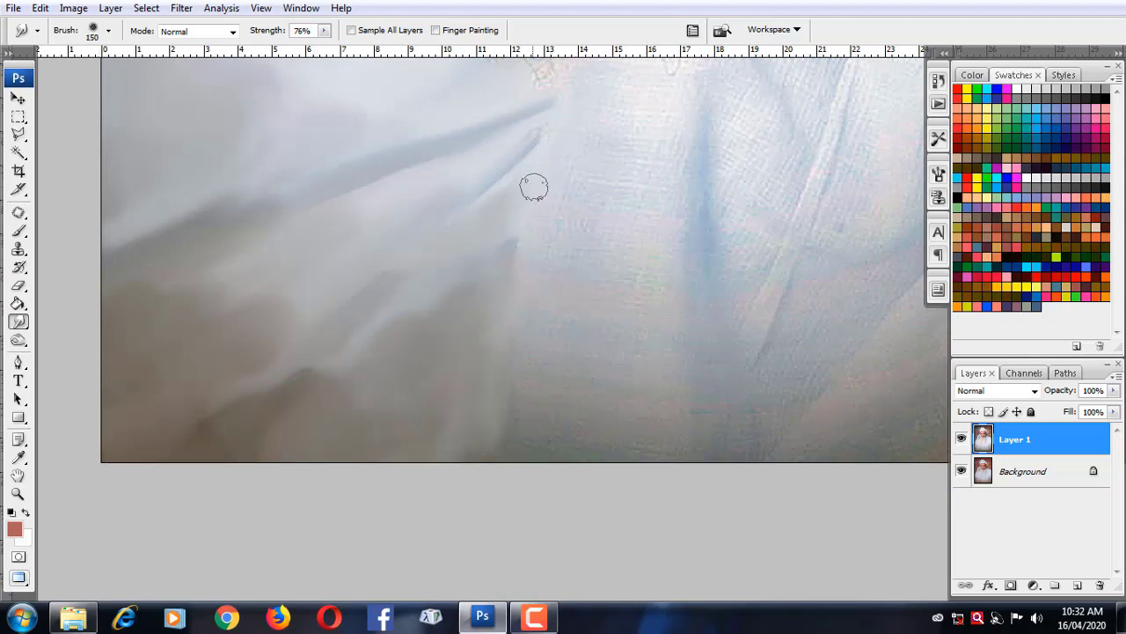
key(bracketright)
key(bracketright)
drag(593, 126, 496, 352)
key(bracketright)
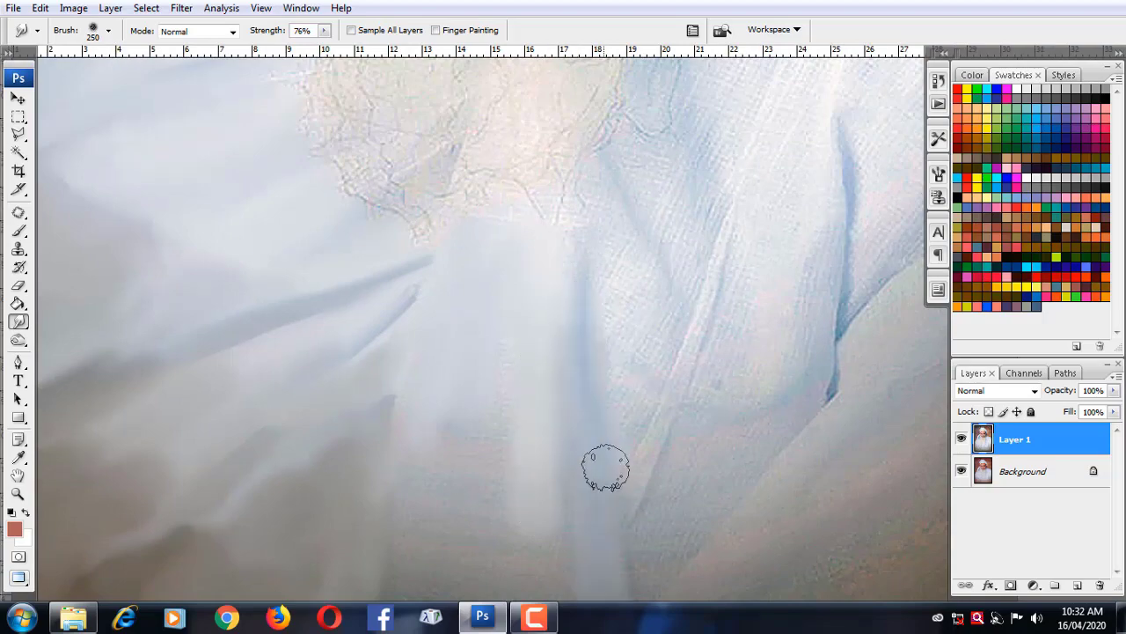
drag(485, 397, 538, 234)
key(bracketright)
key(bracketright)
key(bracketright)
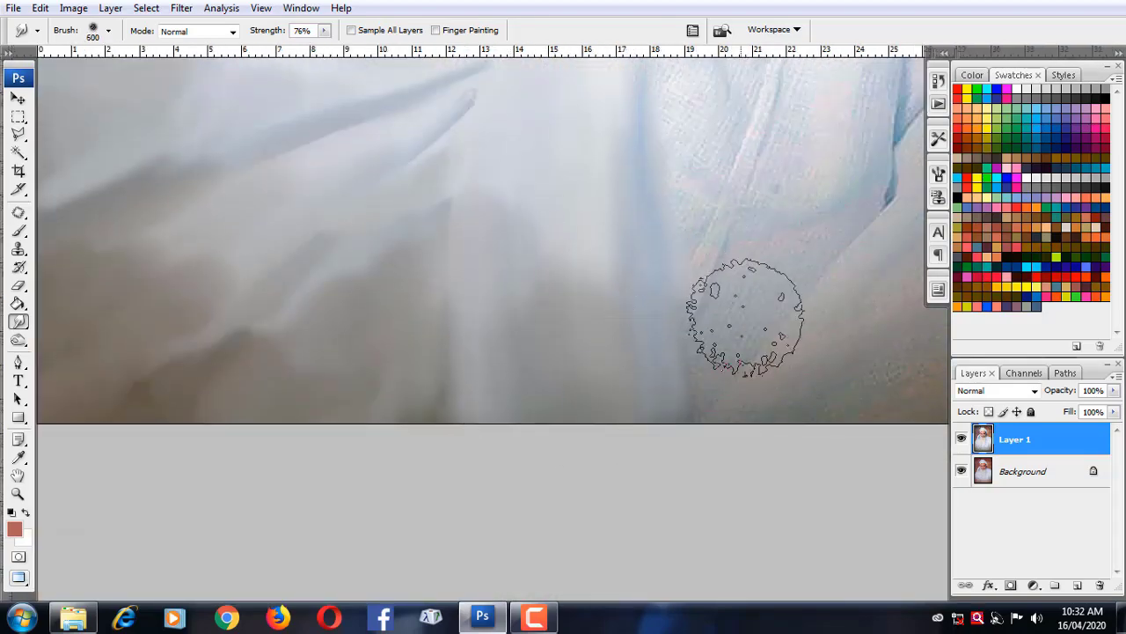
key(bracketleft)
key(bracketleft)
key(bracketleft)
scroll(596, 528, up, 5)
Zoom in on the mouth and smudge the lower lip line into even pink
key(ctrl+minus)
key(ctrl+plus)
key(ctrl+plus)
key(ctrl+plus)
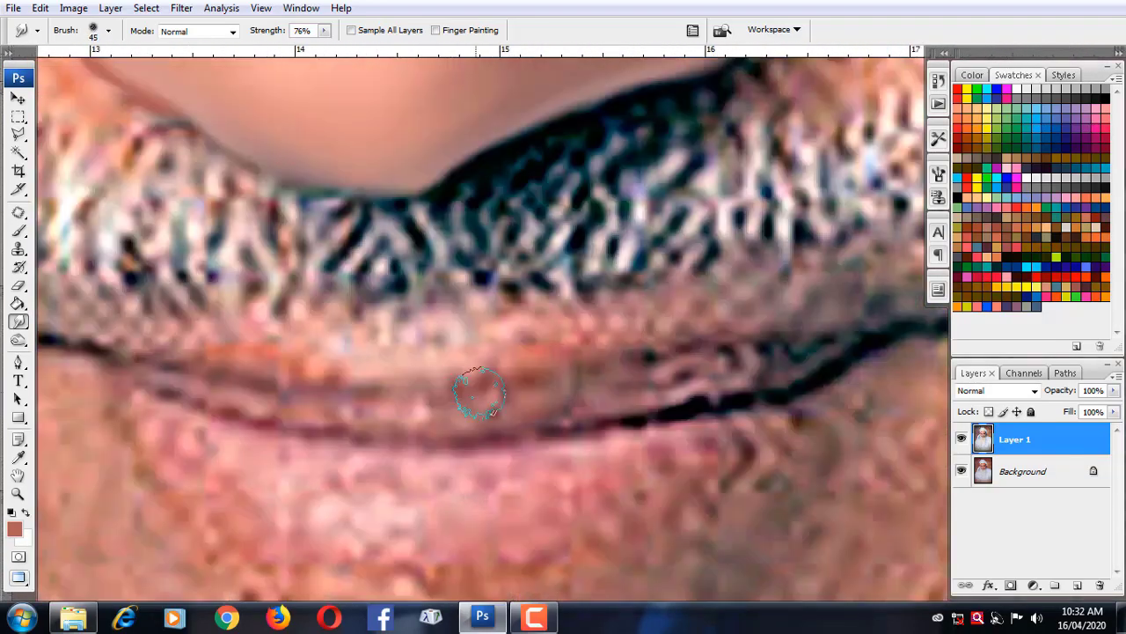
drag(449, 456, 176, 401)
drag(634, 432, 493, 440)
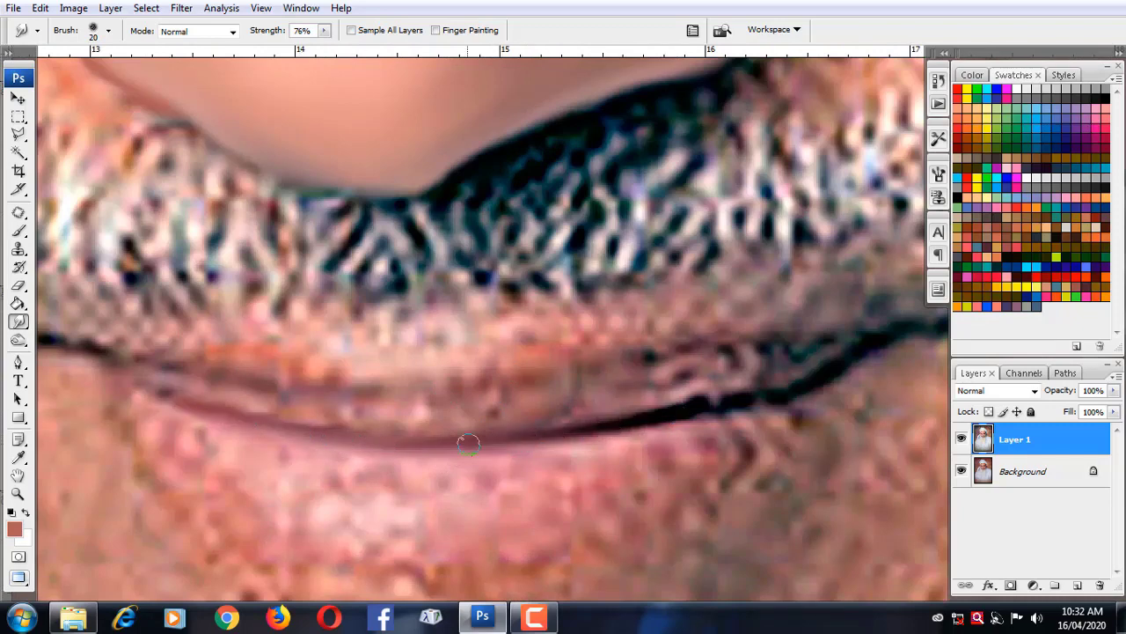
key(bracketleft)
mouse_move(820, 381)
mouse_down()
mouse_move(540, 432)
mouse_move(737, 406)
mouse_move(446, 368)
mouse_up()
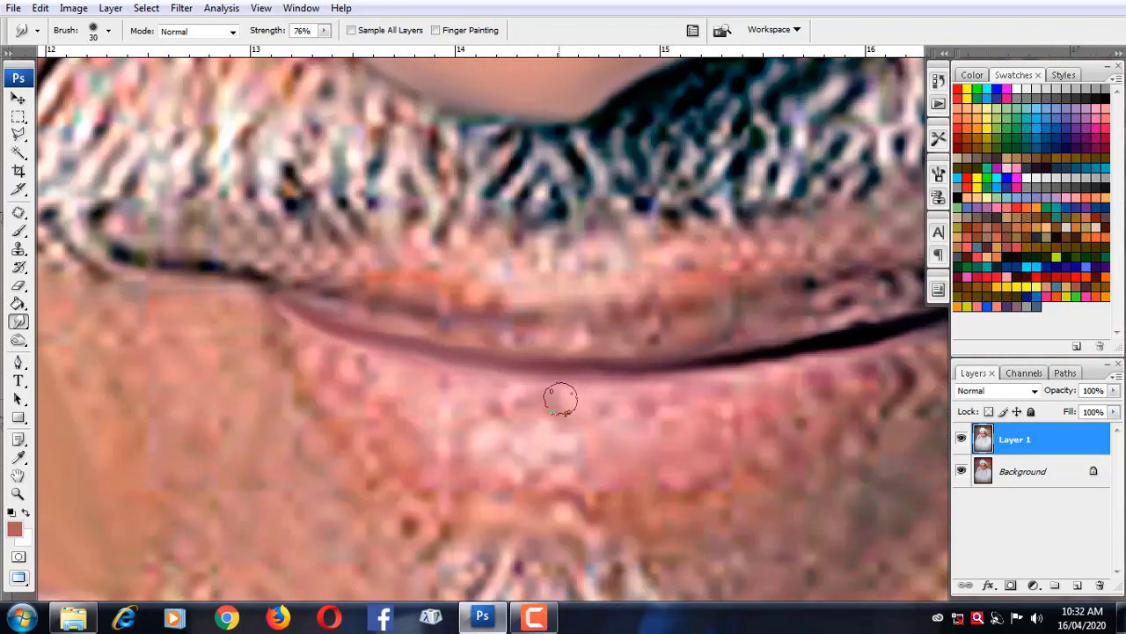
mouse_move(561, 398)
mouse_down()
mouse_move(621, 407)
mouse_move(782, 390)
mouse_move(699, 460)
mouse_move(767, 450)
mouse_up()
key(bracketright)
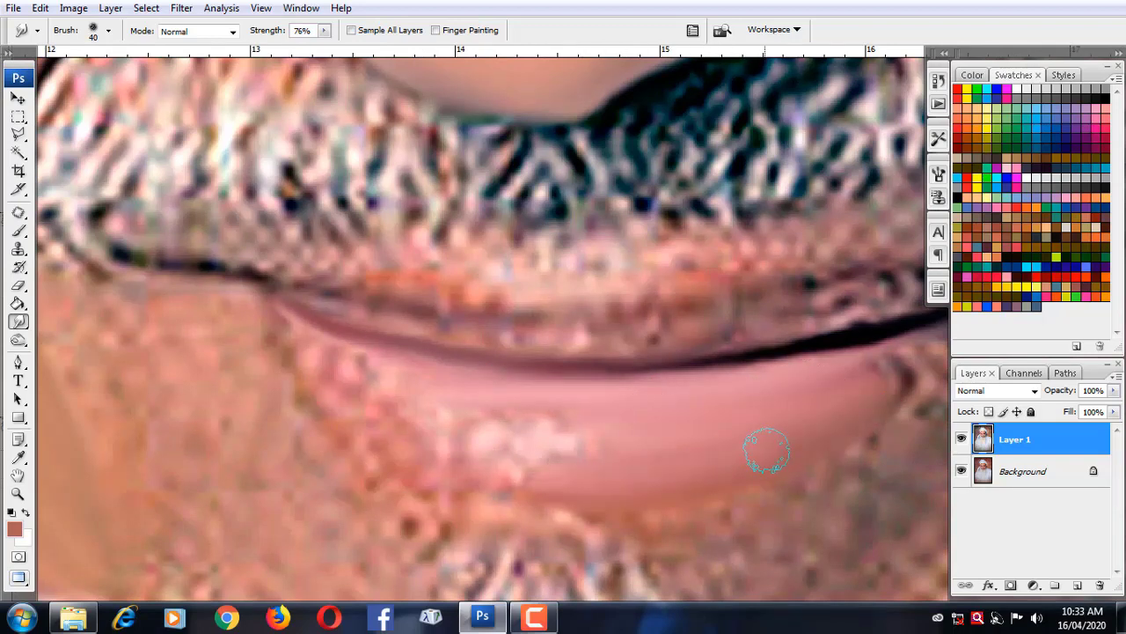
key(bracketleft)
Define the lip corner, soften the lower lip edge and streak its highlight
drag(395, 452, 510, 505)
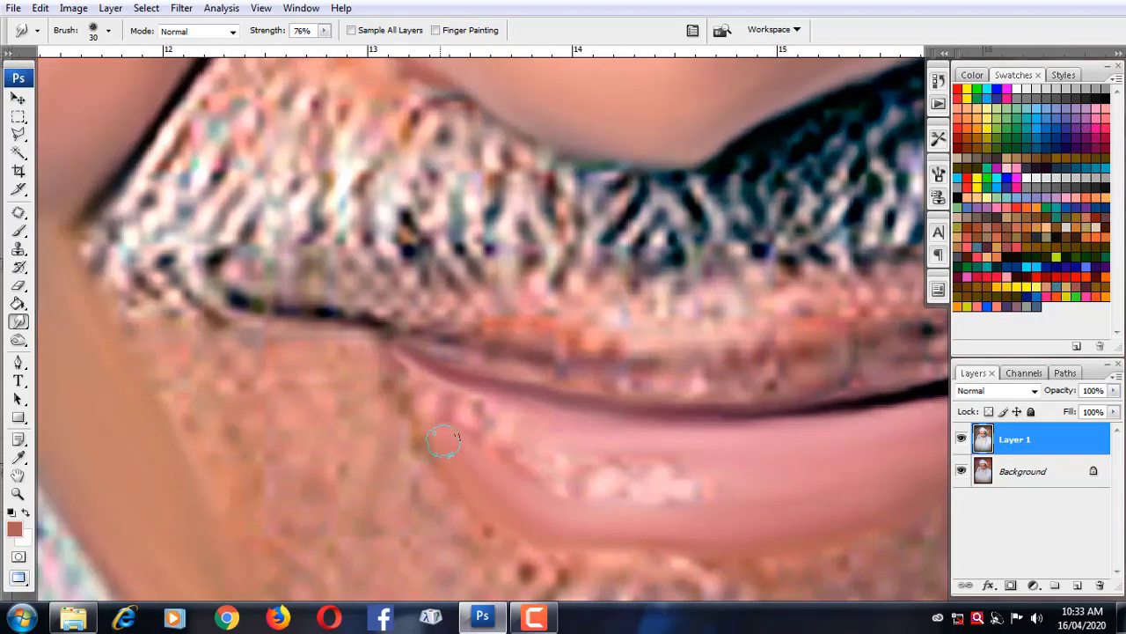
mouse_move(443, 440)
mouse_down()
mouse_move(440, 378)
mouse_move(578, 437)
mouse_move(528, 476)
mouse_move(423, 402)
mouse_move(432, 388)
mouse_move(391, 339)
mouse_move(424, 440)
mouse_up()
key(bracketleft)
key(bracketleft)
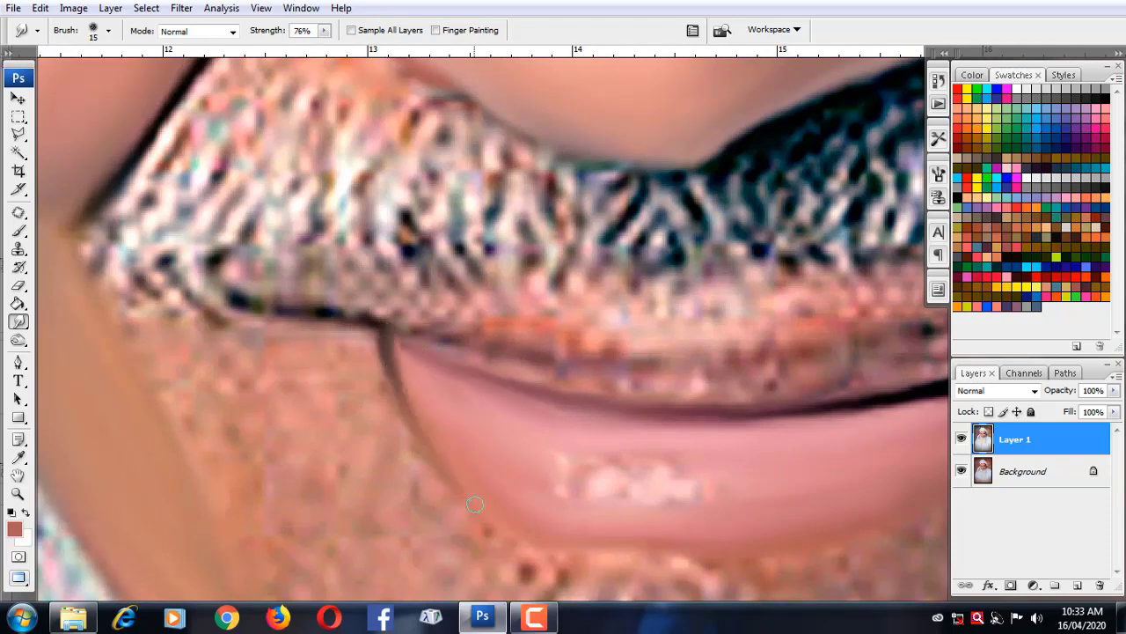
drag(572, 528, 417, 373)
drag(564, 395, 436, 395)
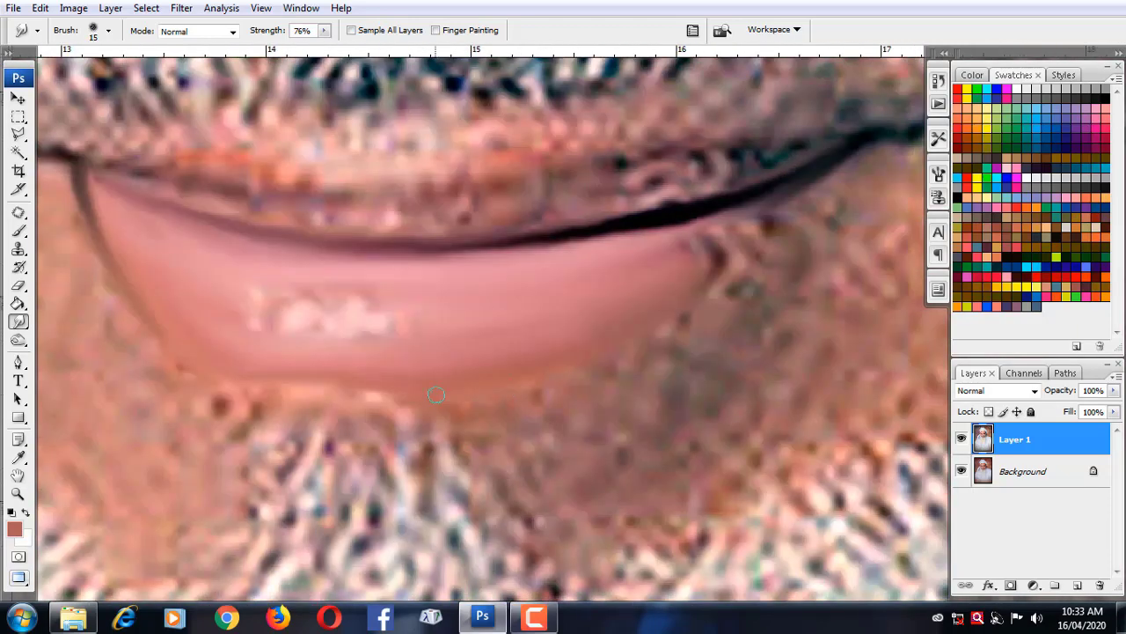
mouse_move(348, 397)
mouse_down()
mouse_move(320, 394)
mouse_move(355, 465)
mouse_up()
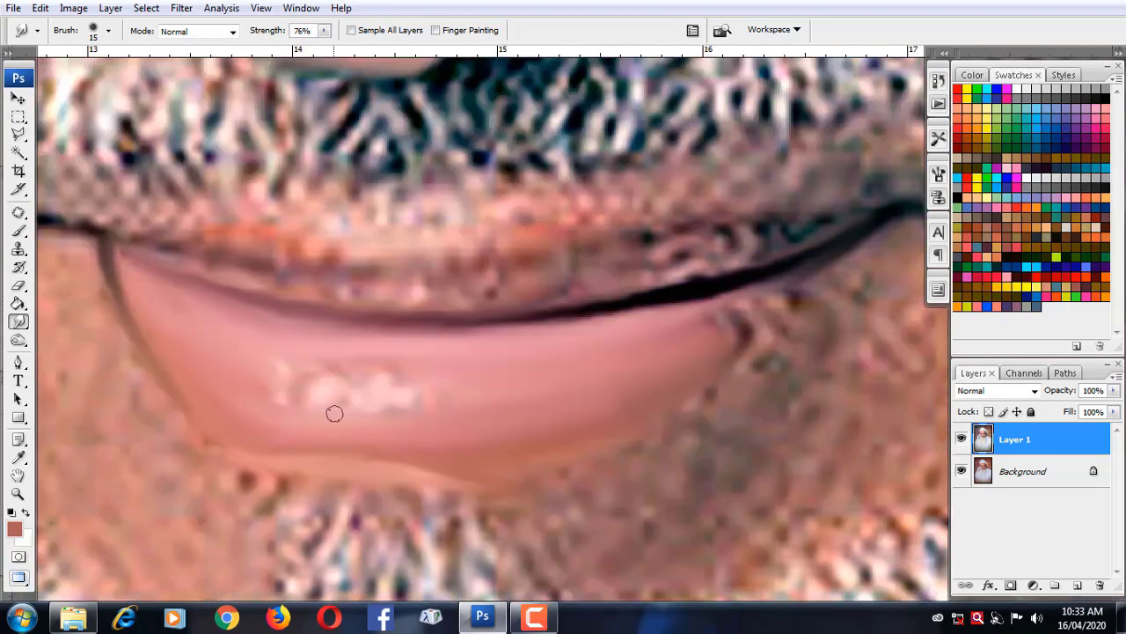
key(bracketright)
mouse_move(282, 383)
mouse_down()
mouse_move(454, 396)
mouse_move(297, 408)
mouse_up()
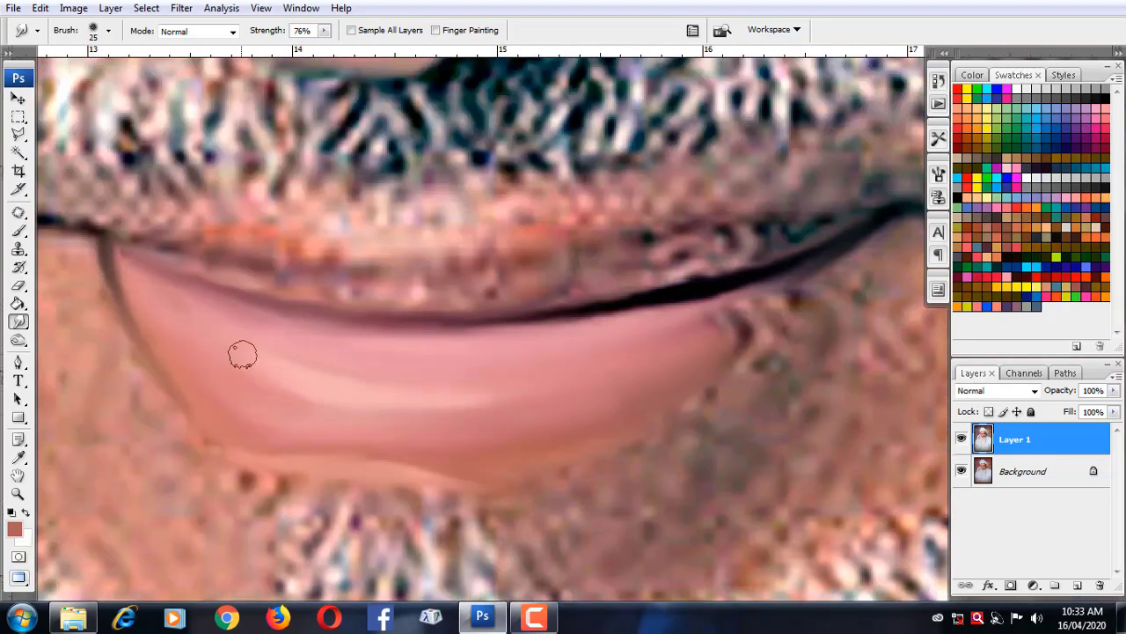
Smooth the stubbly skin below the lip and along the cheek beside the chin
drag(694, 378, 460, 466)
key(bracketright)
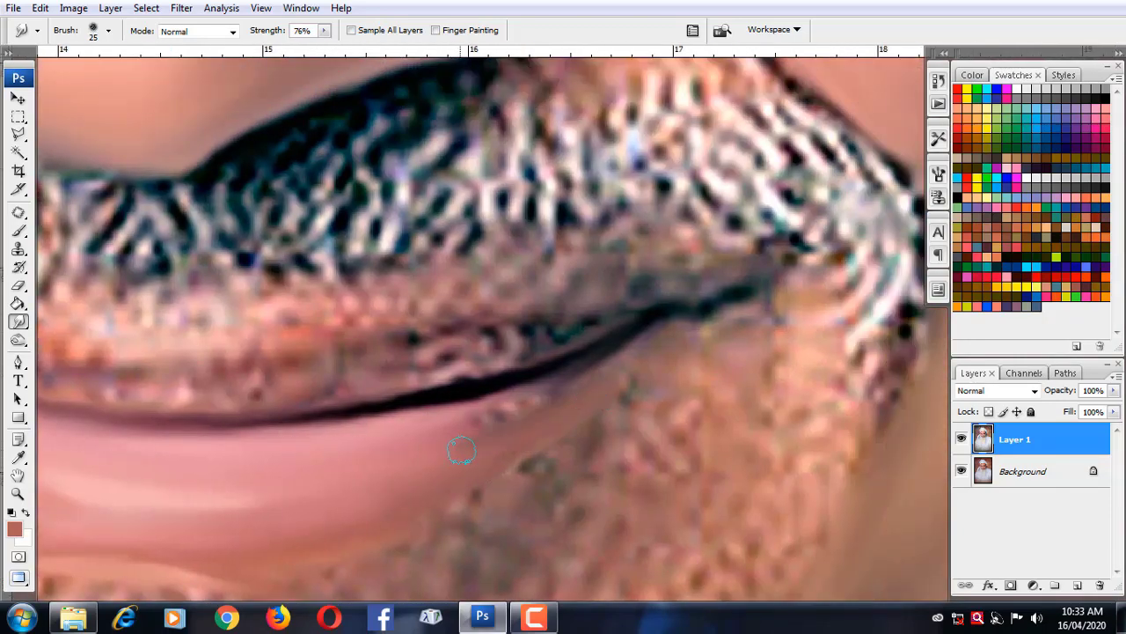
drag(594, 376, 678, 344)
drag(569, 480, 474, 403)
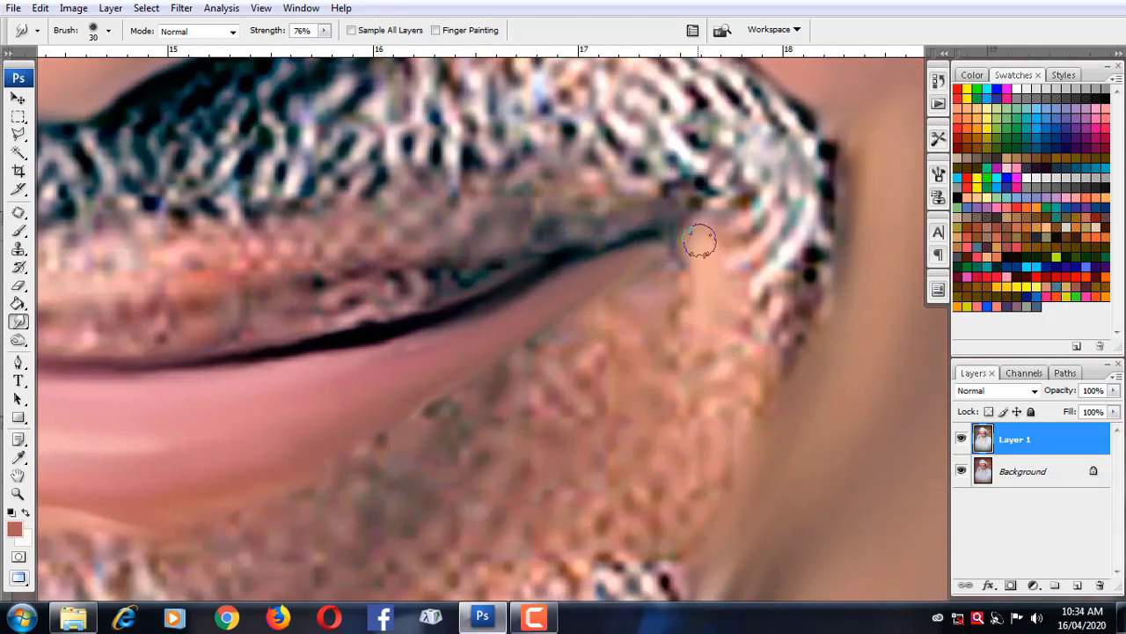
mouse_move(697, 239)
mouse_down()
mouse_move(727, 262)
mouse_move(706, 314)
mouse_up()
mouse_move(740, 337)
mouse_down()
mouse_move(759, 364)
mouse_move(734, 397)
mouse_move(800, 332)
mouse_move(706, 533)
mouse_up()
scroll(718, 414, down, 5)
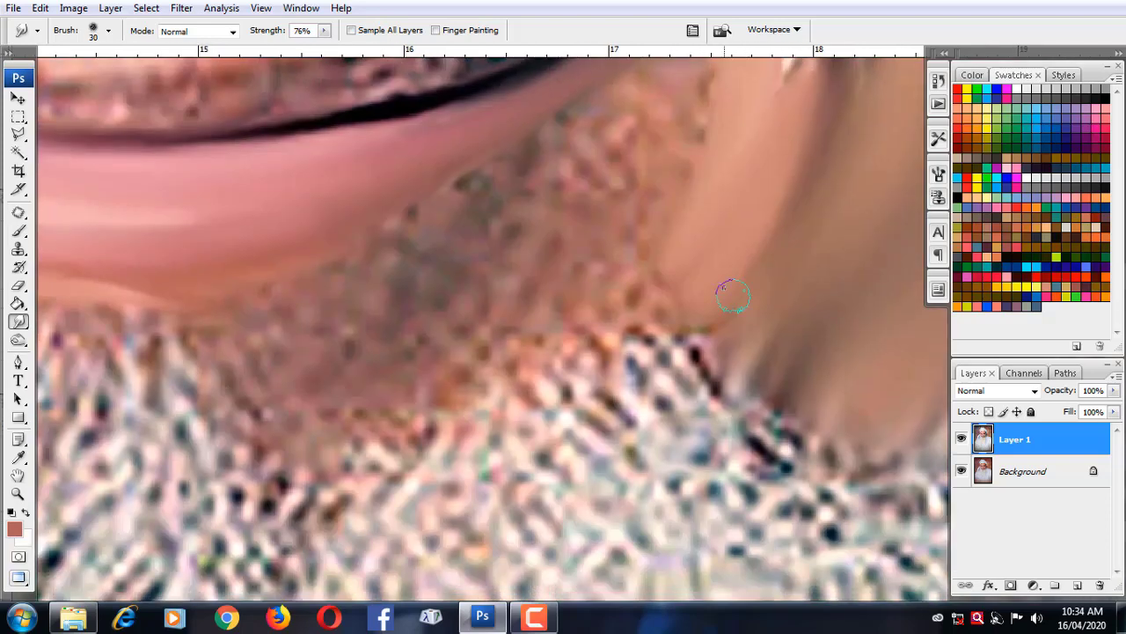
scroll(686, 286, up, 4)
key(bracketright)
mouse_move(678, 294)
mouse_down()
mouse_move(653, 264)
mouse_move(631, 309)
mouse_move(586, 280)
mouse_move(546, 365)
mouse_move(604, 352)
mouse_move(367, 468)
mouse_move(547, 449)
mouse_up()
Smudge the stubble right of and below the lip, and soften the dark lip-corner line
scroll(548, 449, down, 1)
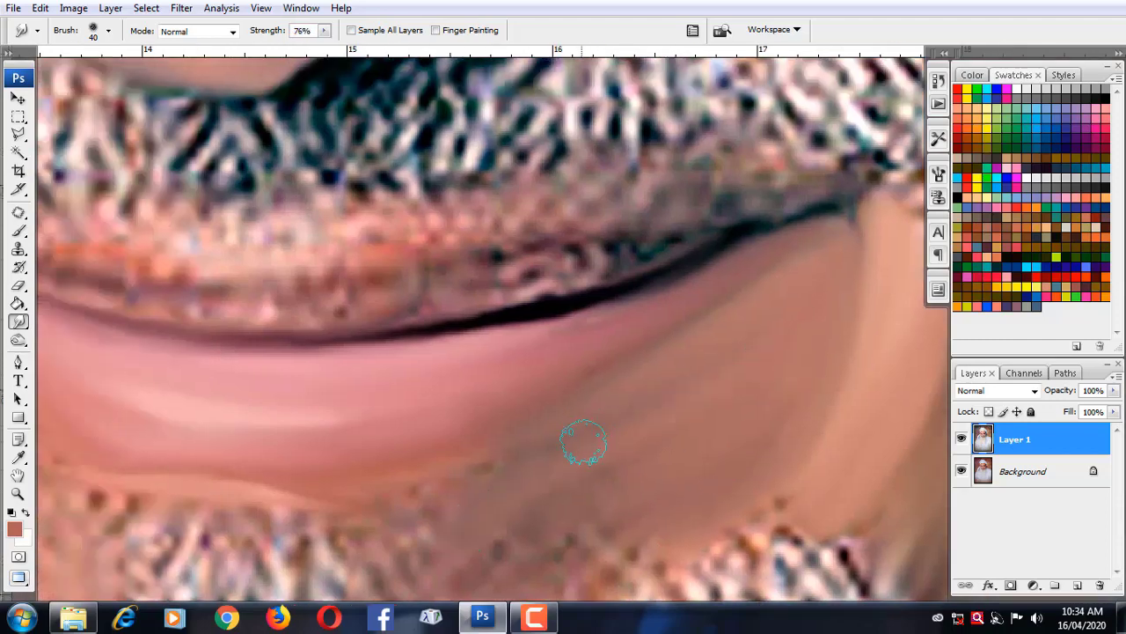
scroll(581, 443, up, 2)
scroll(335, 423, up, 1)
drag(634, 433, 546, 389)
mouse_move(546, 389)
mouse_down()
mouse_move(566, 403)
mouse_move(603, 390)
mouse_move(621, 425)
mouse_up()
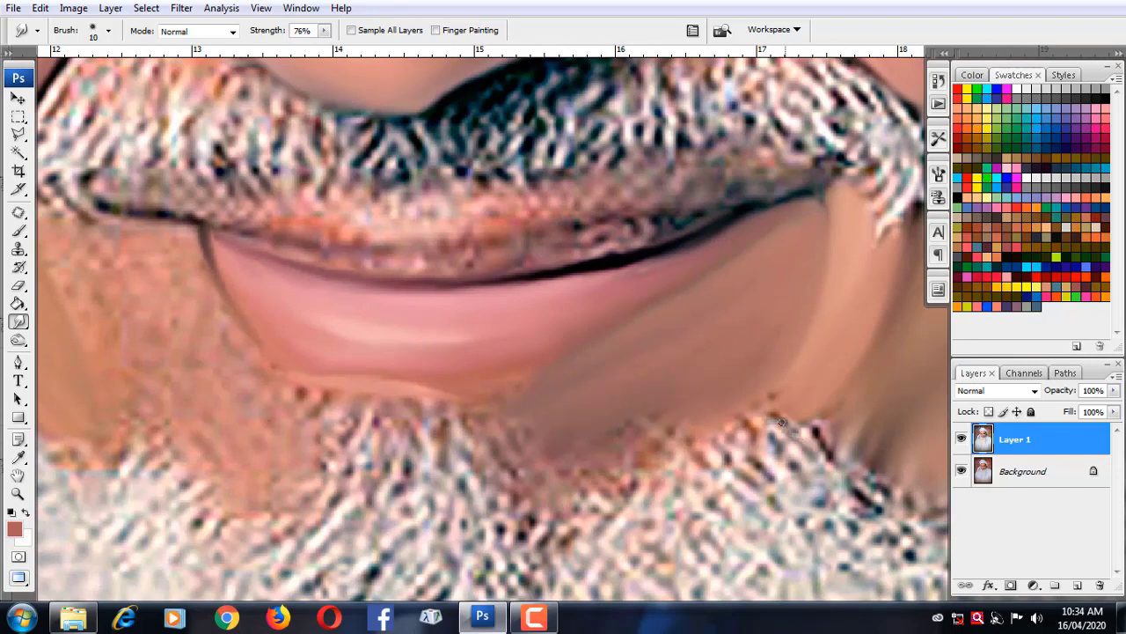
mouse_move(176, 244)
mouse_down()
mouse_move(190, 273)
mouse_move(114, 244)
mouse_move(151, 335)
mouse_move(287, 395)
mouse_move(283, 465)
mouse_up()
With a slightly larger Smudge brush, smear the stubbly skin along the jaw smooth
key(])
scroll(241, 453, down, 2)
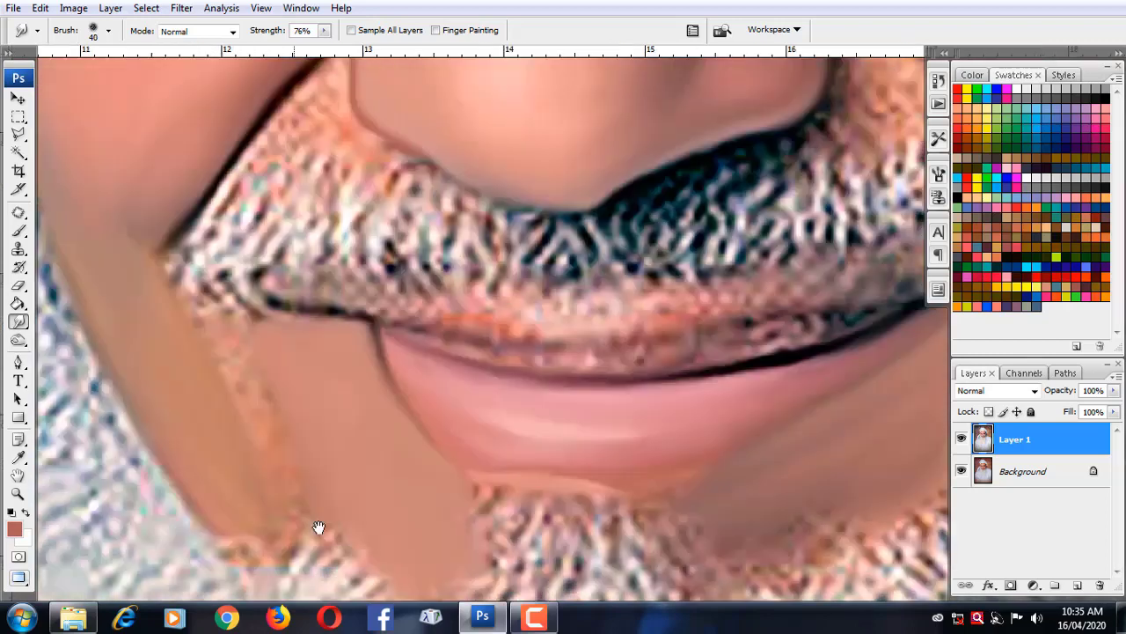
scroll(320, 526, up, 2)
drag(304, 492, 228, 374)
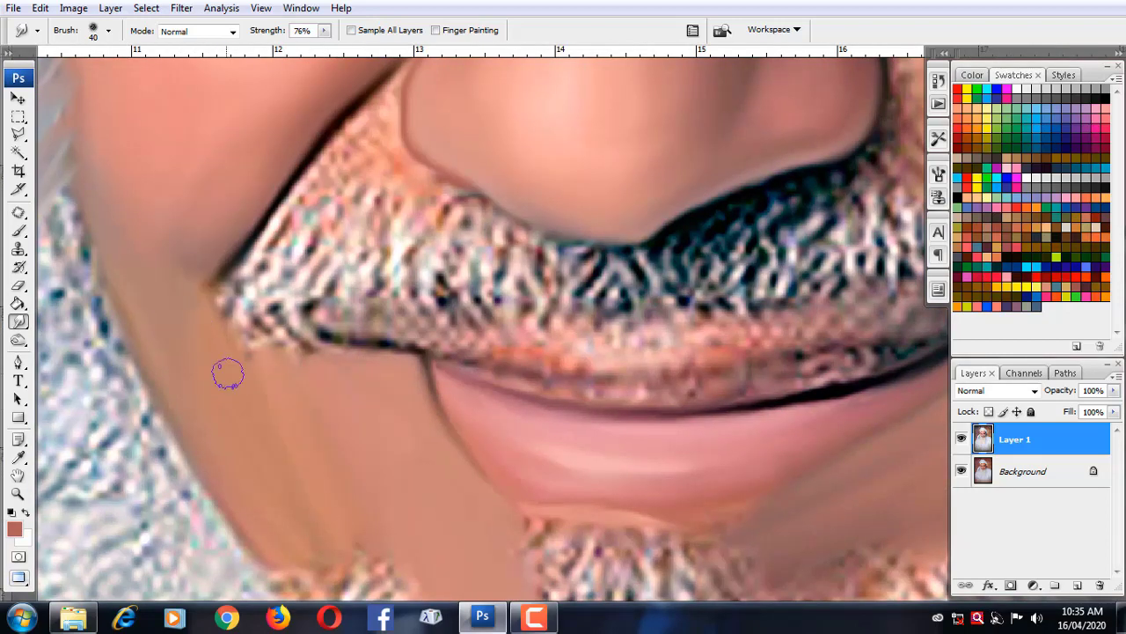
scroll(264, 382, down, 2)
scroll(438, 386, up, 2)
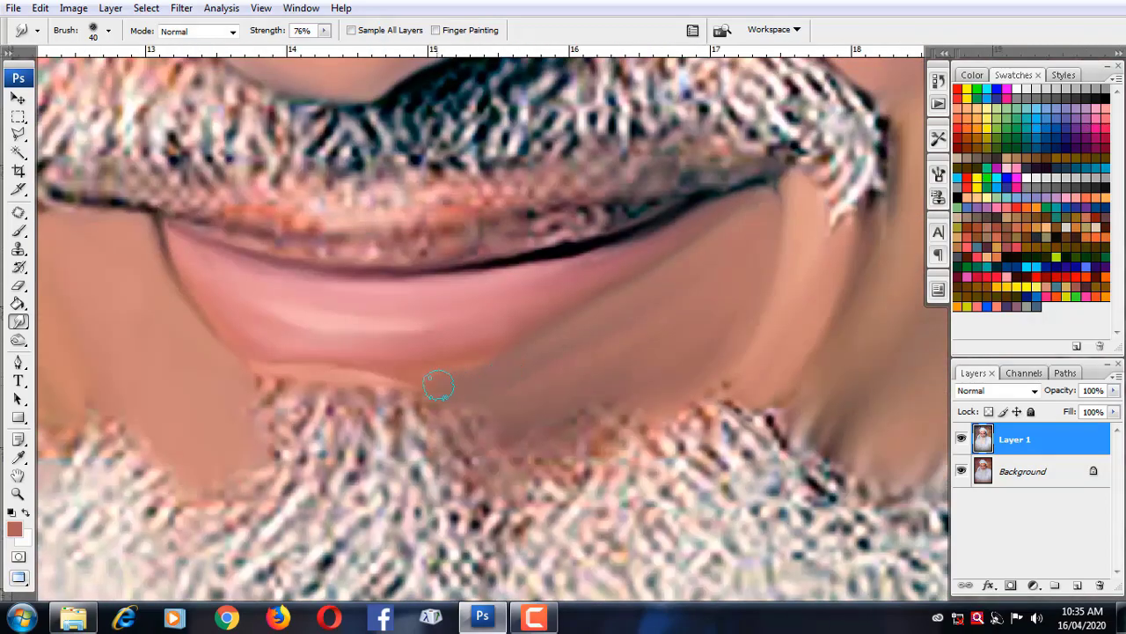
scroll(489, 390, down, 2)
scroll(502, 432, up, 3)
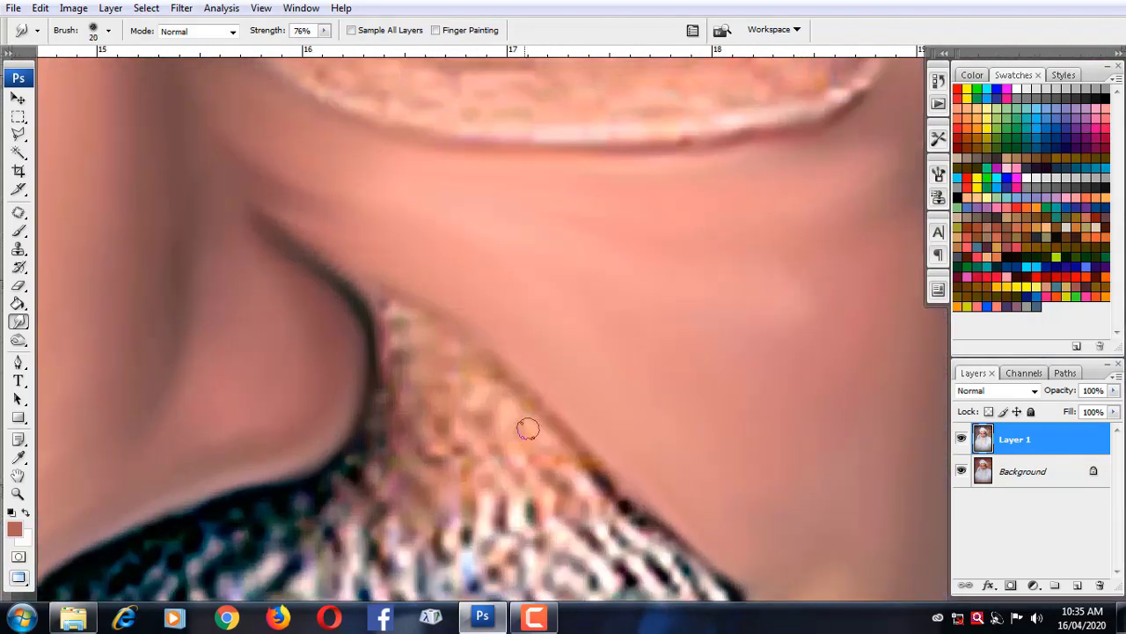
Smudge the speckled, textured skin along the dark crease edge smooth
drag(625, 501, 505, 375)
drag(578, 431, 489, 346)
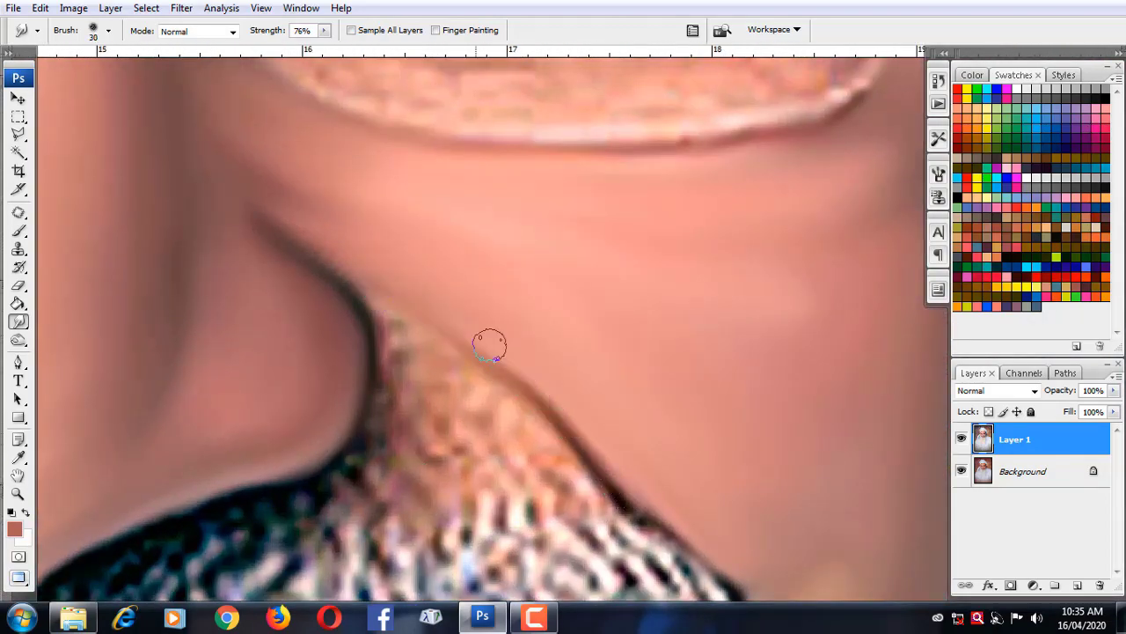
drag(526, 386, 432, 331)
drag(554, 422, 455, 339)
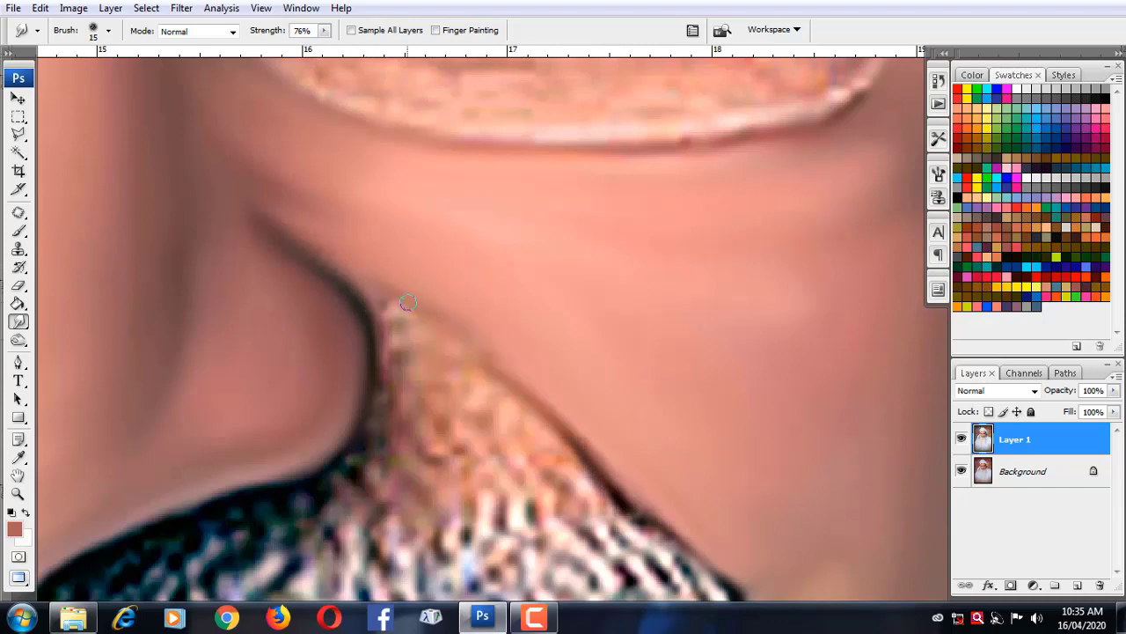
key(bracketright)
mouse_move(563, 435)
mouse_down()
mouse_move(458, 338)
mouse_move(387, 315)
mouse_move(409, 379)
mouse_up()
key(bracketright)
key(bracketright)
mouse_move(414, 327)
mouse_down()
mouse_move(536, 440)
mouse_move(512, 473)
mouse_move(440, 432)
mouse_move(405, 378)
mouse_move(403, 340)
mouse_move(390, 415)
mouse_move(407, 467)
mouse_move(335, 493)
mouse_up()
Keep smoothing the crease edge and the textured skin below it at varied brush sizes
key(bracketleft)
key(bracketright)
drag(413, 374, 340, 336)
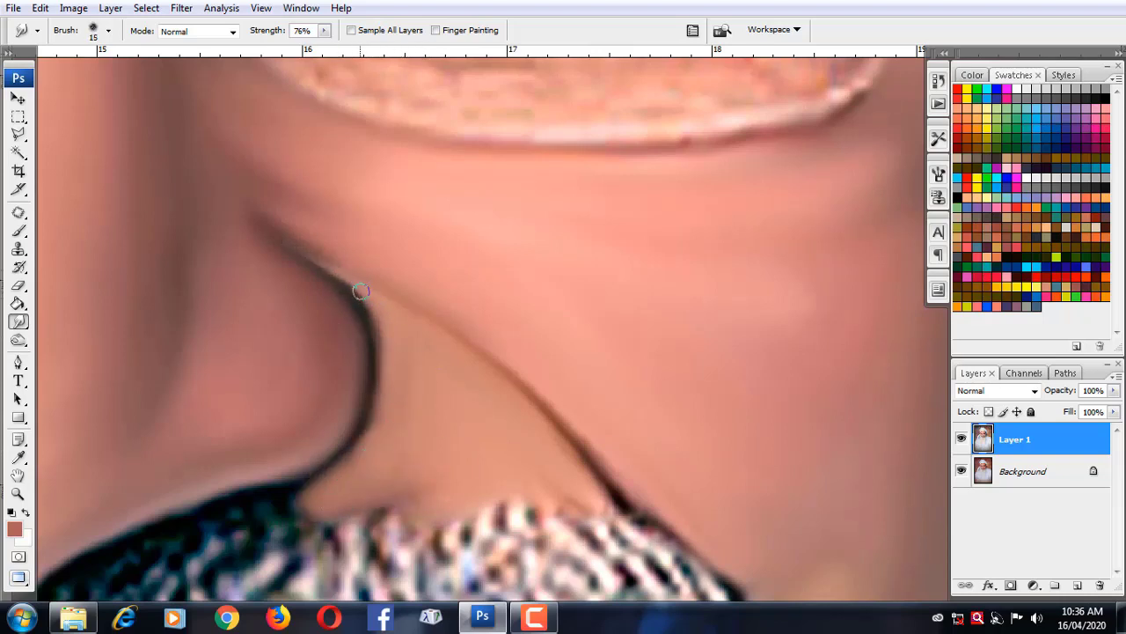
mouse_move(600, 431)
mouse_down()
mouse_move(659, 493)
mouse_move(466, 309)
mouse_move(451, 231)
mouse_move(627, 412)
mouse_move(833, 482)
mouse_up()
key(bracketright)
drag(324, 395, 440, 237)
key(bracketleft)
key(bracketleft)
key(bracketleft)
mouse_move(378, 326)
mouse_down()
mouse_move(365, 385)
mouse_move(442, 264)
mouse_up()
key(bracketright)
key(bracketright)
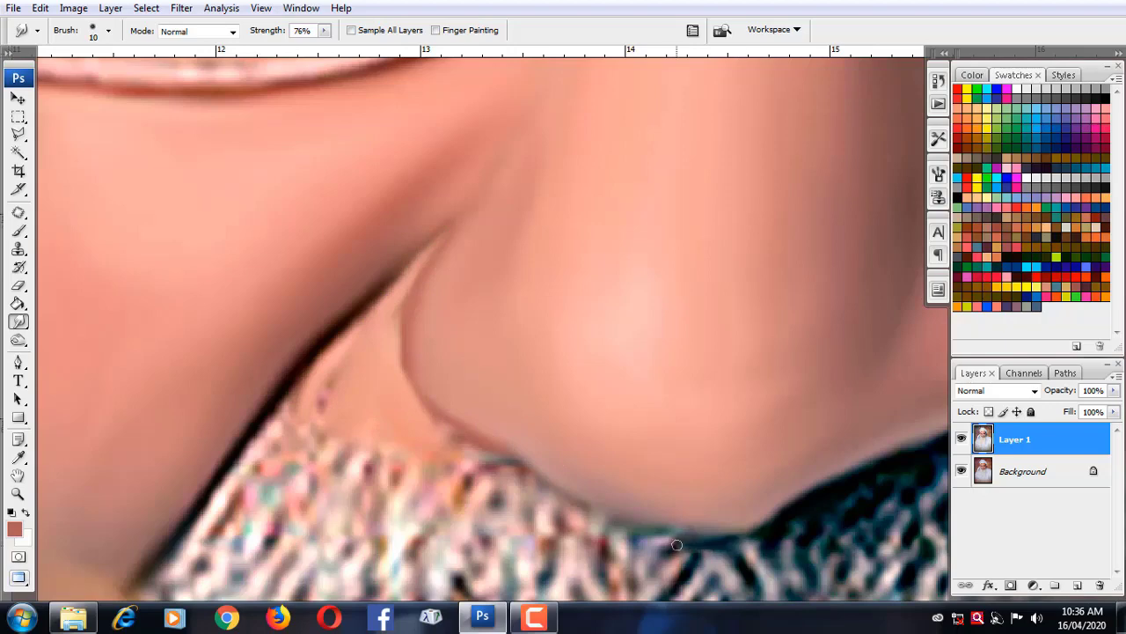
Paint a black outline along the crease edge, then smudge away its upper end
key(b)
mouse_move(537, 468)
mouse_down()
mouse_move(441, 396)
mouse_move(628, 515)
mouse_move(519, 440)
mouse_up()
key(r)
scroll(457, 440, down, 1)
scroll(475, 423, up, 2)
mouse_move(420, 364)
mouse_down()
mouse_move(372, 352)
mouse_move(453, 432)
mouse_move(393, 420)
mouse_move(335, 510)
mouse_move(254, 576)
mouse_move(269, 435)
mouse_move(249, 493)
mouse_move(228, 433)
mouse_move(231, 395)
mouse_move(202, 432)
mouse_move(207, 532)
mouse_up()
Pull the moustache's edge upward into painted streaks
key(])
scroll(446, 282, down, 3)
scroll(255, 415, up, 3)
key([)
key([)
mouse_move(278, 411)
mouse_down()
mouse_move(267, 440)
mouse_move(272, 558)
mouse_move(290, 452)
mouse_move(340, 354)
mouse_move(392, 312)
mouse_up()
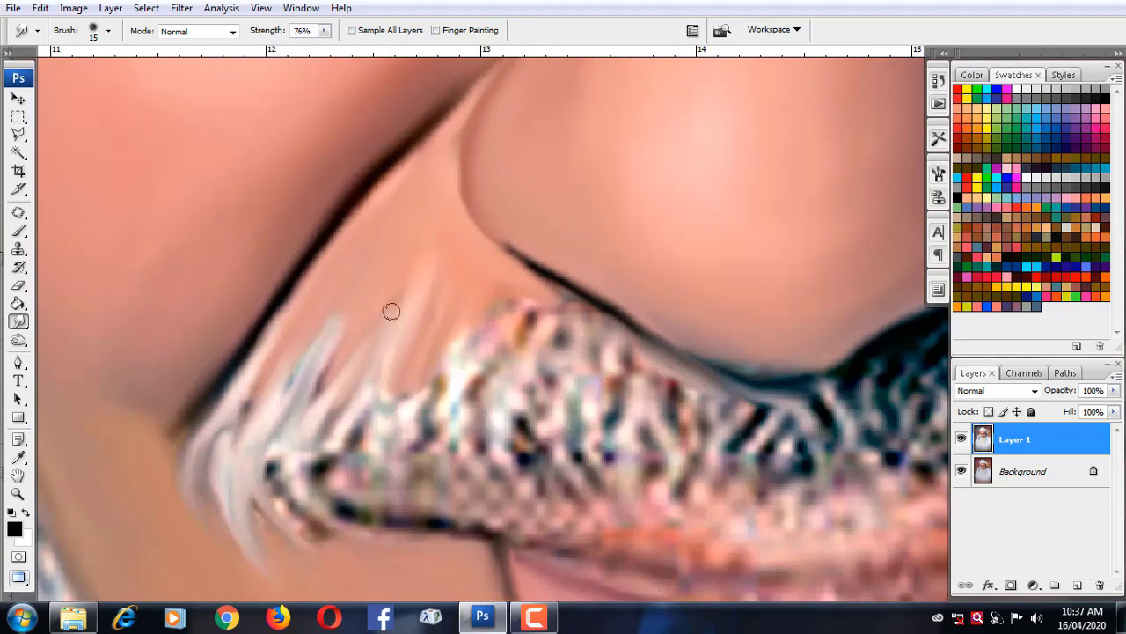
With a scattered brush tip at size 25, pull pale hair strands up from the moustache
click(110, 34)
scroll(145, 264, down, 2)
double_click(132, 220)
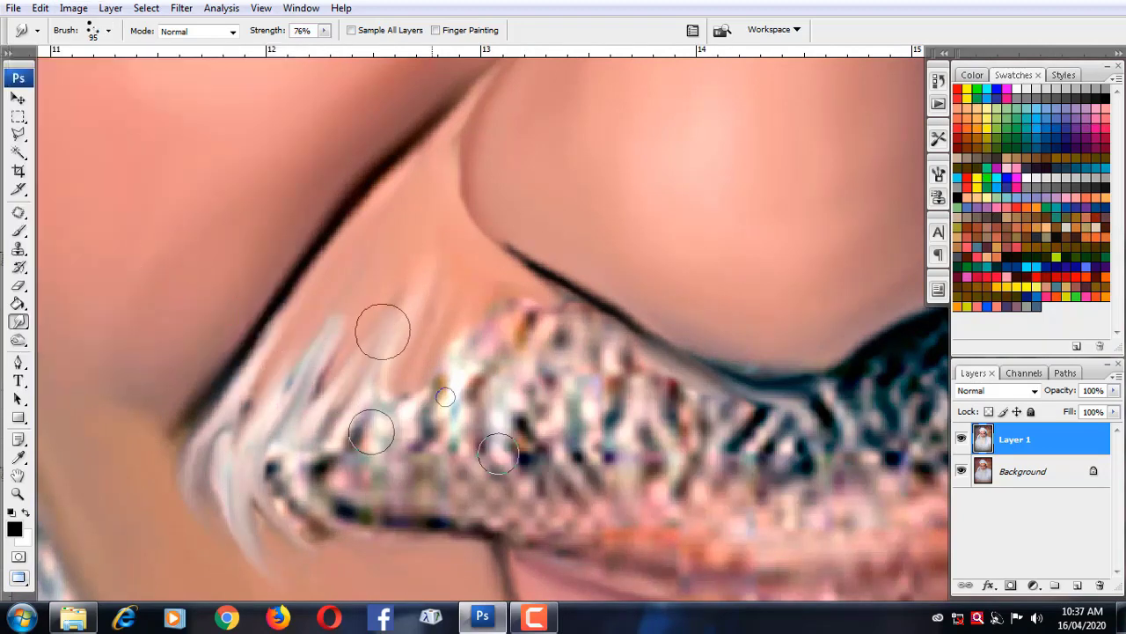
key(bracketleft)
key(bracketleft)
drag(390, 423, 409, 304)
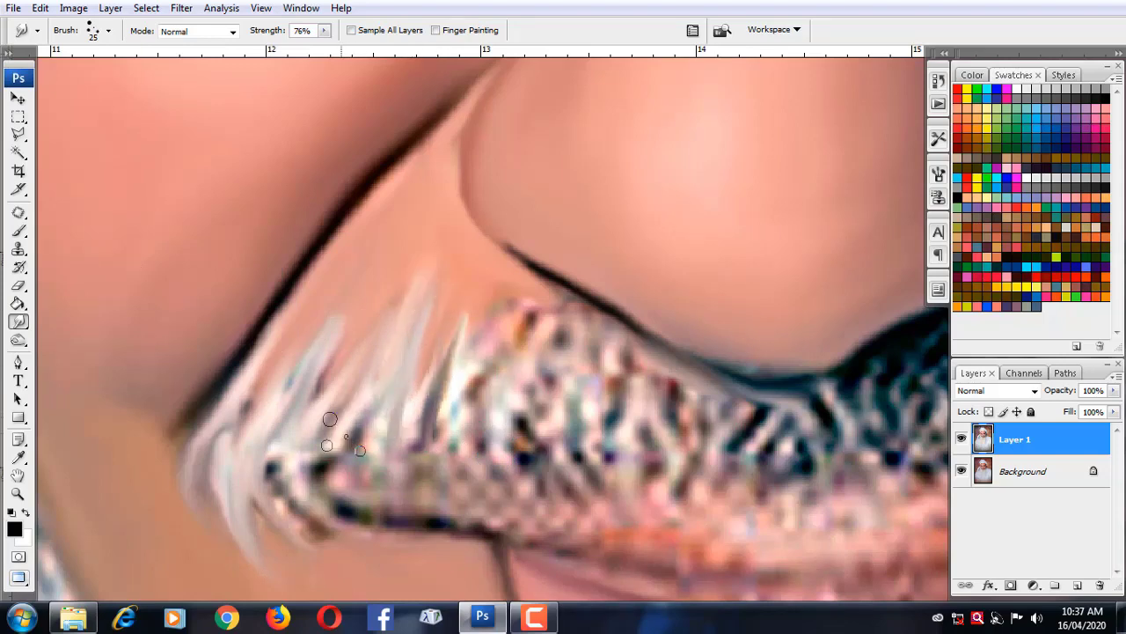
drag(355, 391, 338, 332)
drag(476, 410, 506, 304)
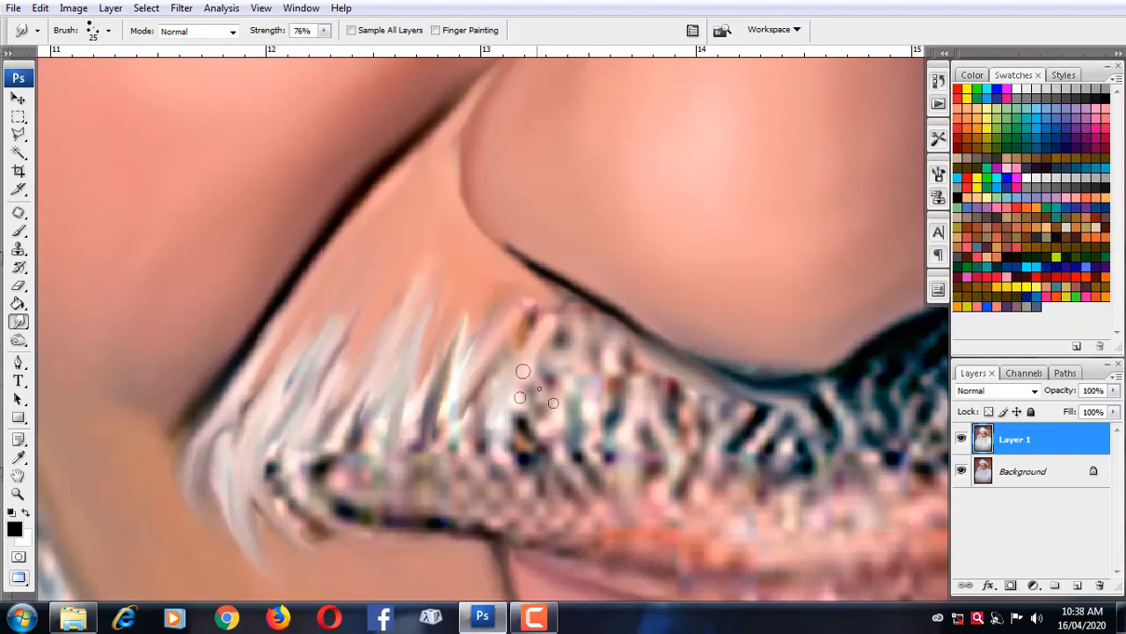
drag(528, 414, 564, 312)
Draw more hair strands through the dark centre of the moustache
scroll(511, 392, right, 2)
scroll(503, 390, right, 3)
drag(588, 396, 588, 344)
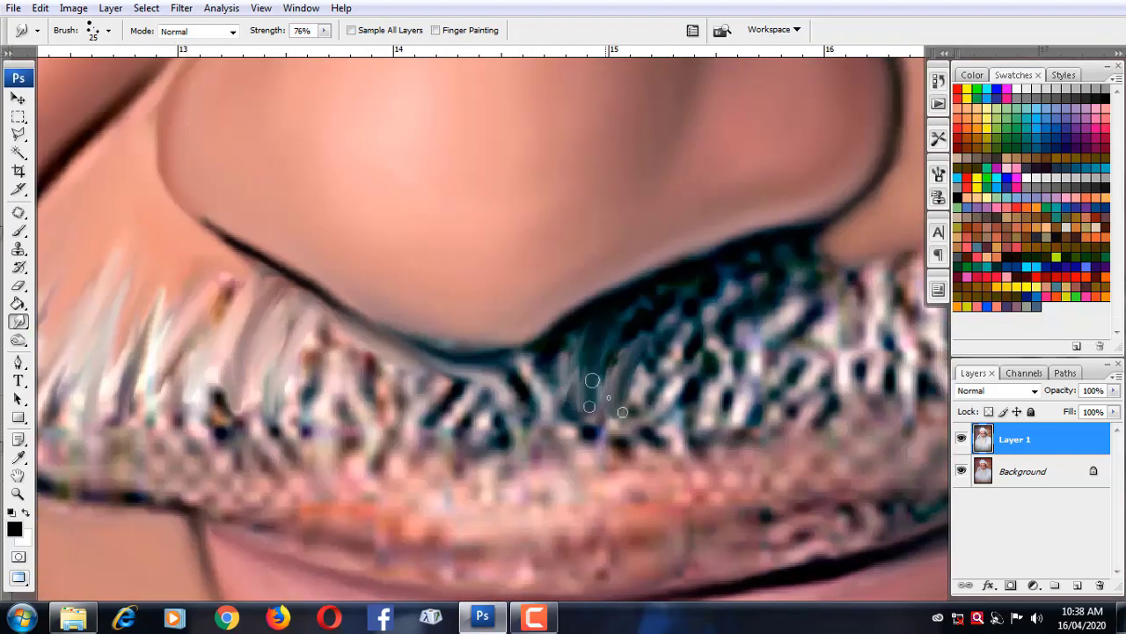
scroll(591, 382, right, 4)
scroll(591, 382, down, 1)
Switch to a round brush tip and smudge the lip band under the moustache smooth
click(108, 31)
double_click(170, 342)
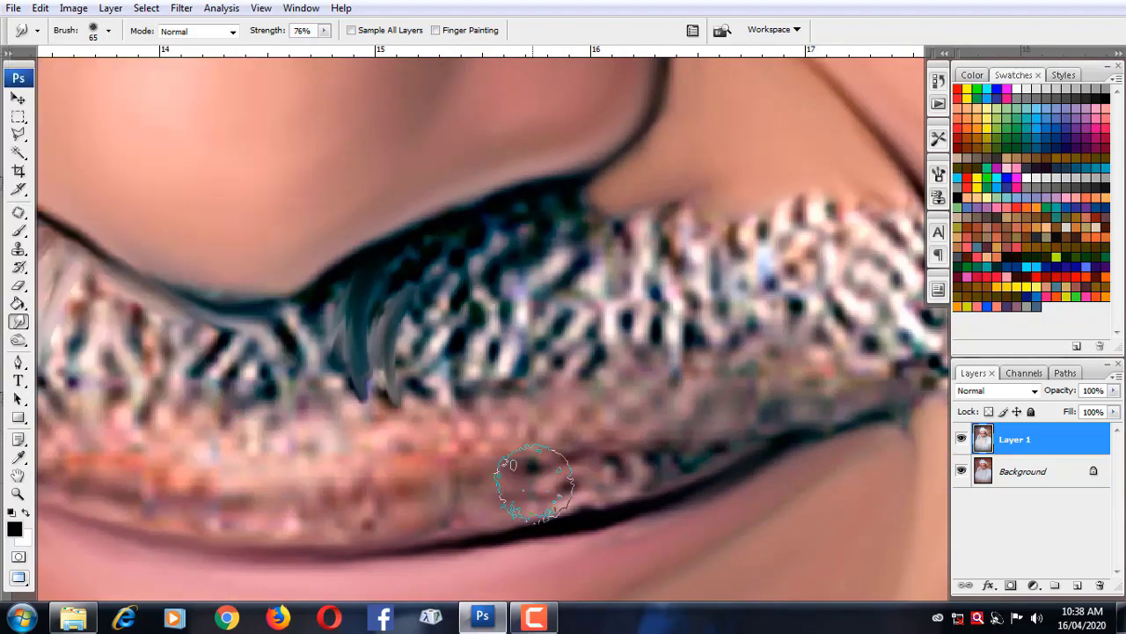
scroll(382, 511, down, 2)
scroll(382, 510, up, 1)
scroll(382, 510, up, 1)
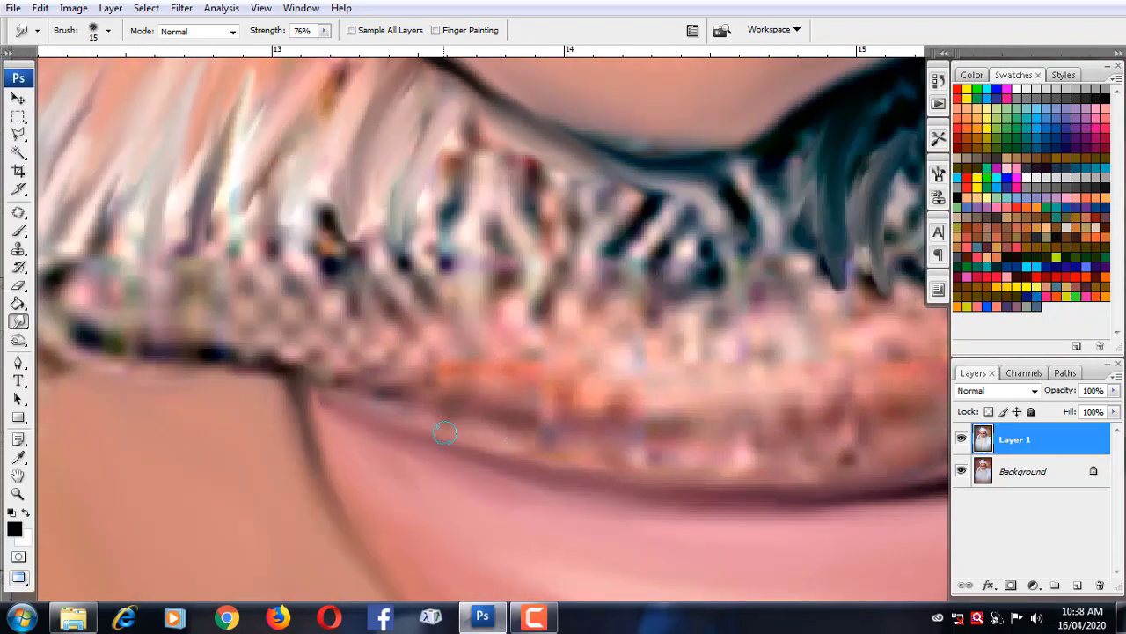
key(bracketleft)
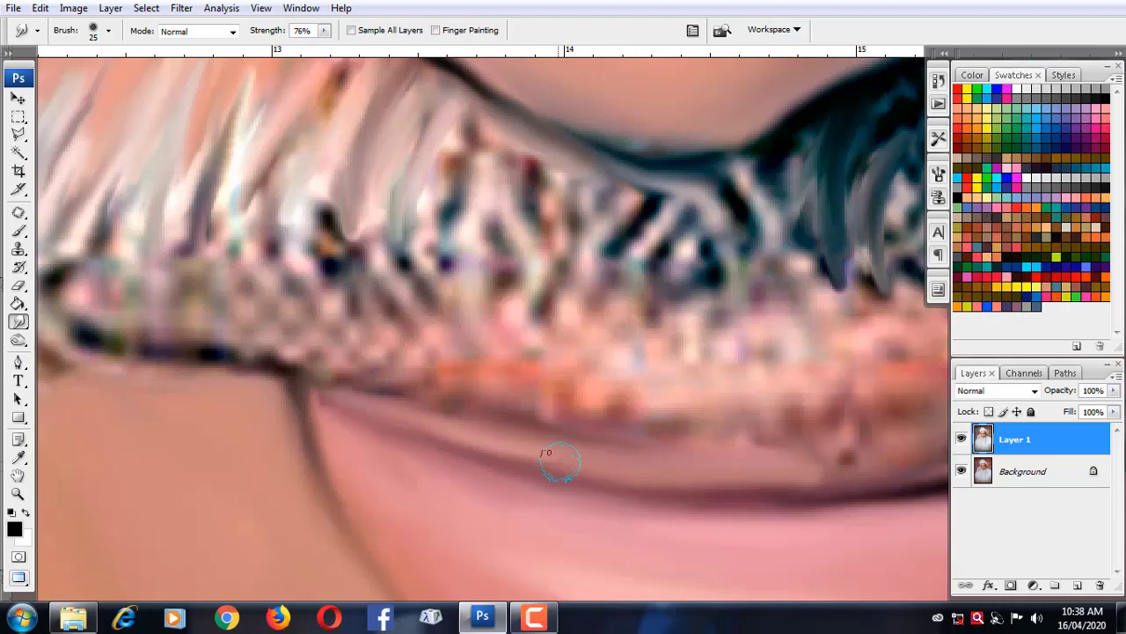
key(bracketright)
scroll(528, 431, right, 4)
scroll(528, 432, down, 1)
scroll(516, 433, right, 5)
scroll(516, 433, up, 1)
key(bracketleft)
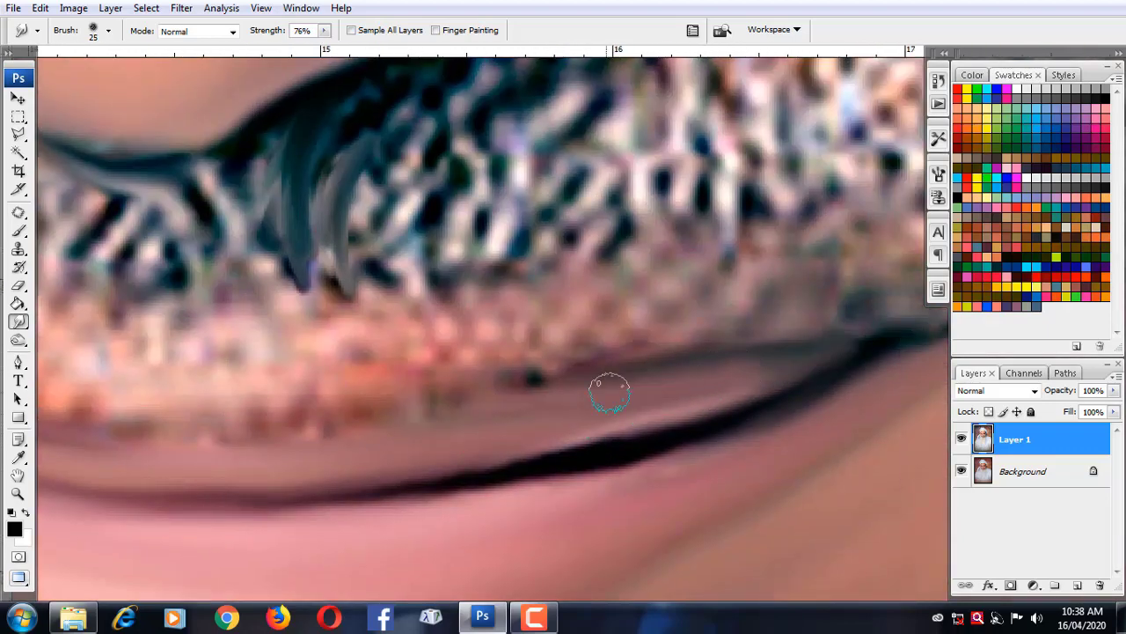
scroll(535, 406, left, 5)
key(bracketright)
scroll(553, 415, left, 5)
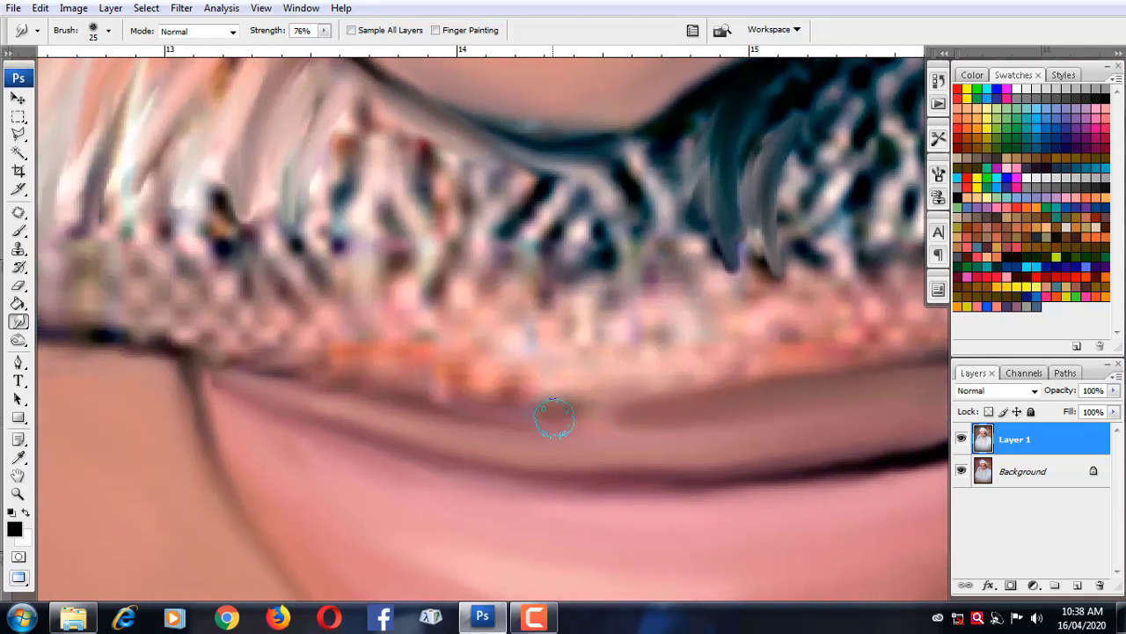
scroll(656, 476, up, 1)
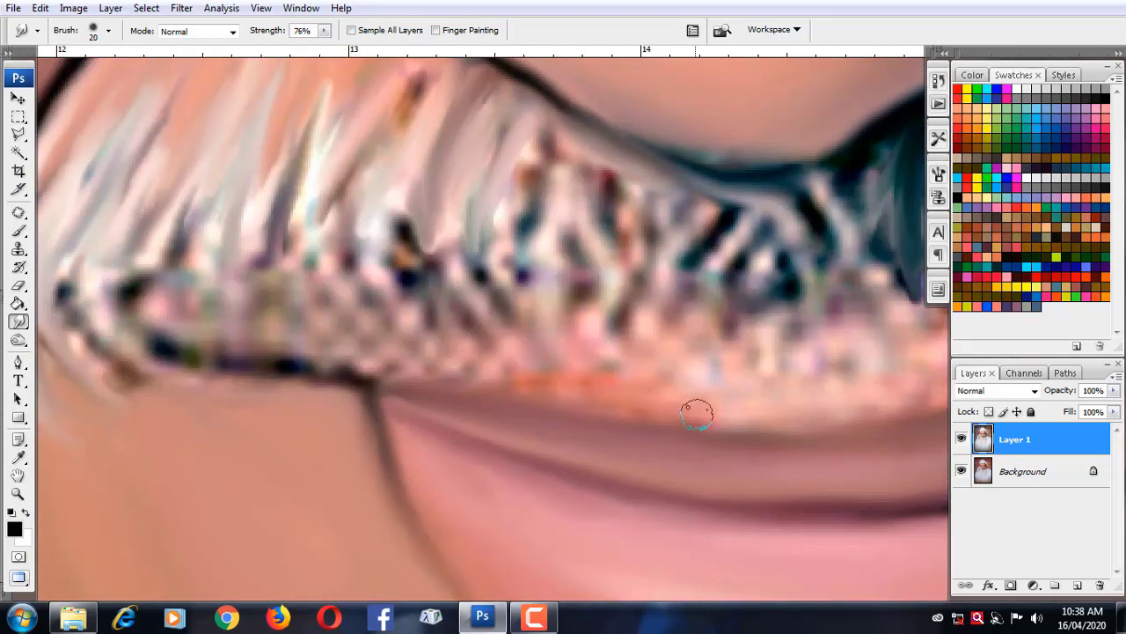
drag(692, 410, 616, 402)
scroll(616, 403, down, 3)
scroll(463, 434, up, 1)
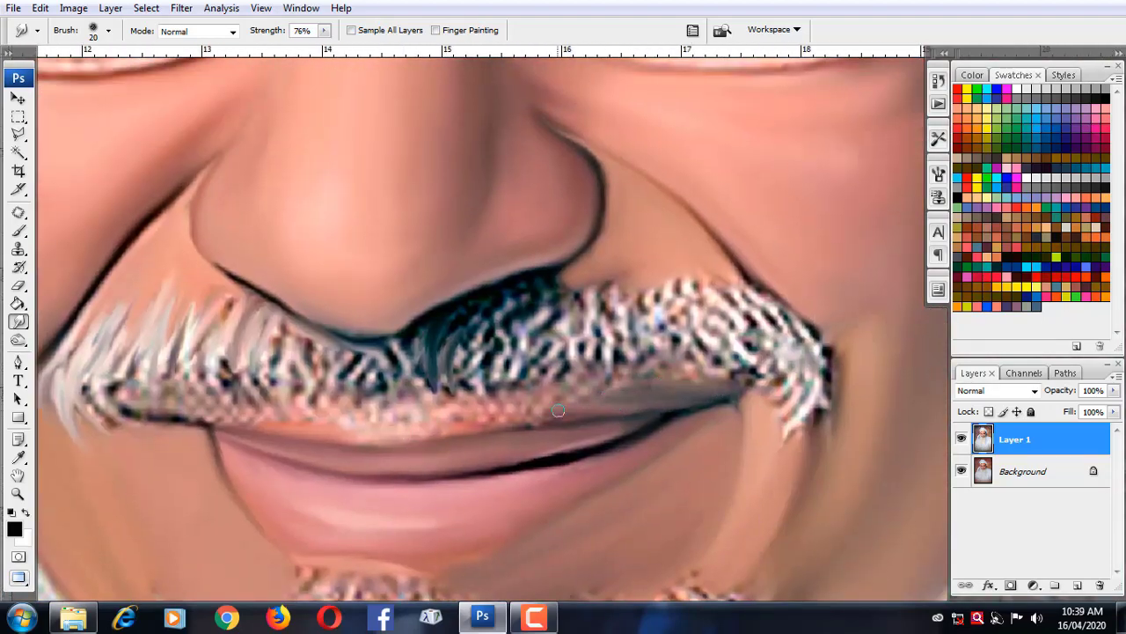
Blend the moustache's lower edge into the lip and smooth the grey band above it
scroll(558, 410, up, 1)
drag(474, 424, 361, 432)
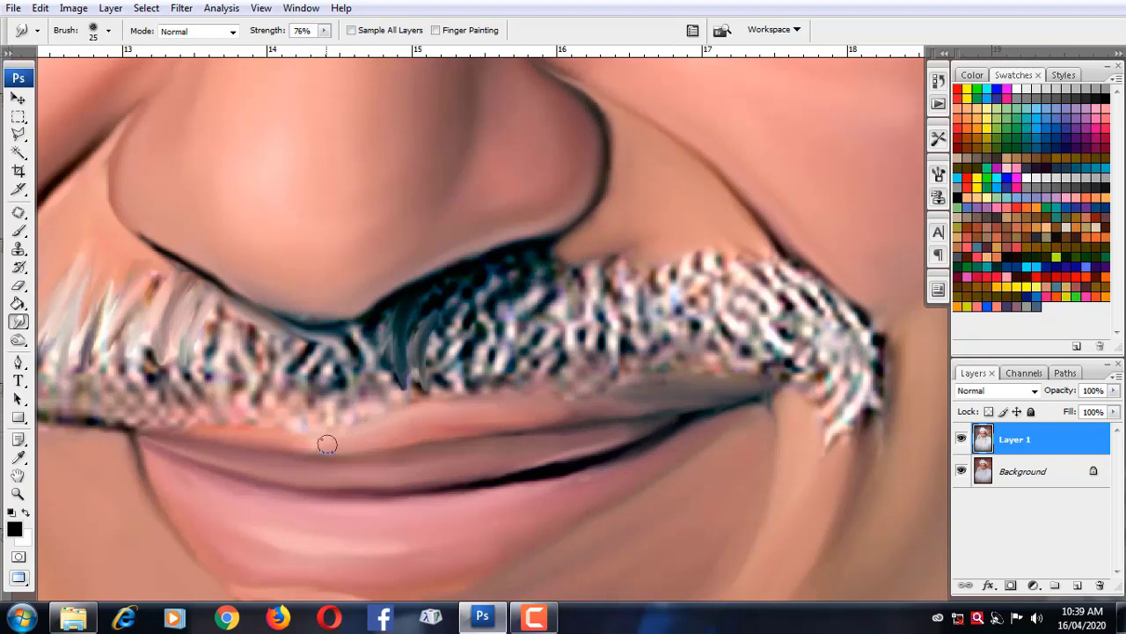
drag(279, 423, 726, 397)
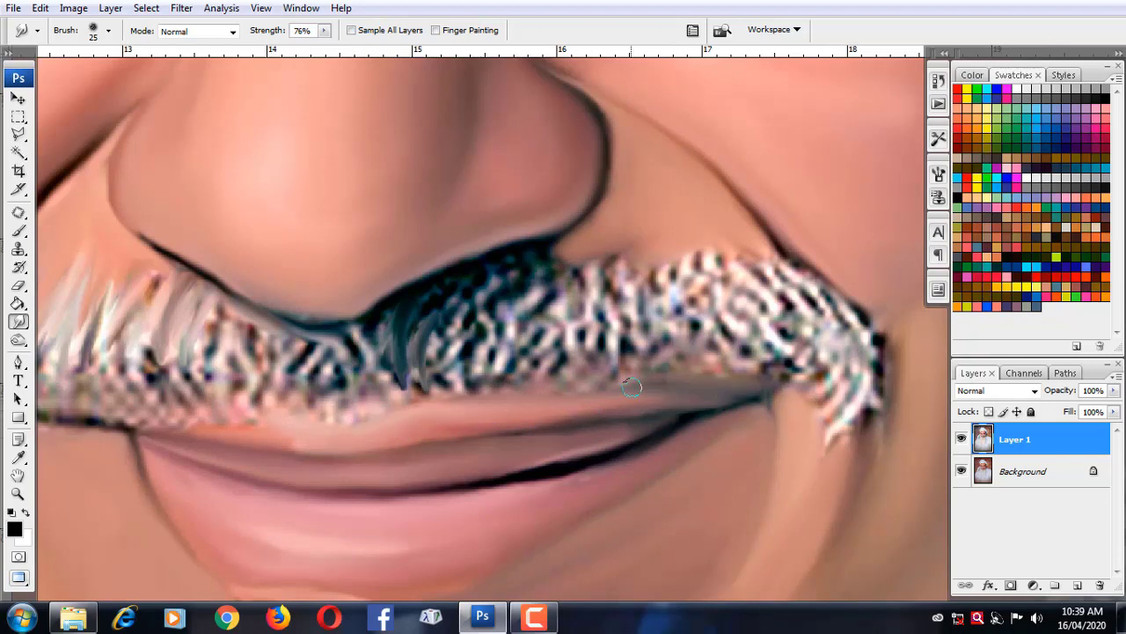
key(bracketleft)
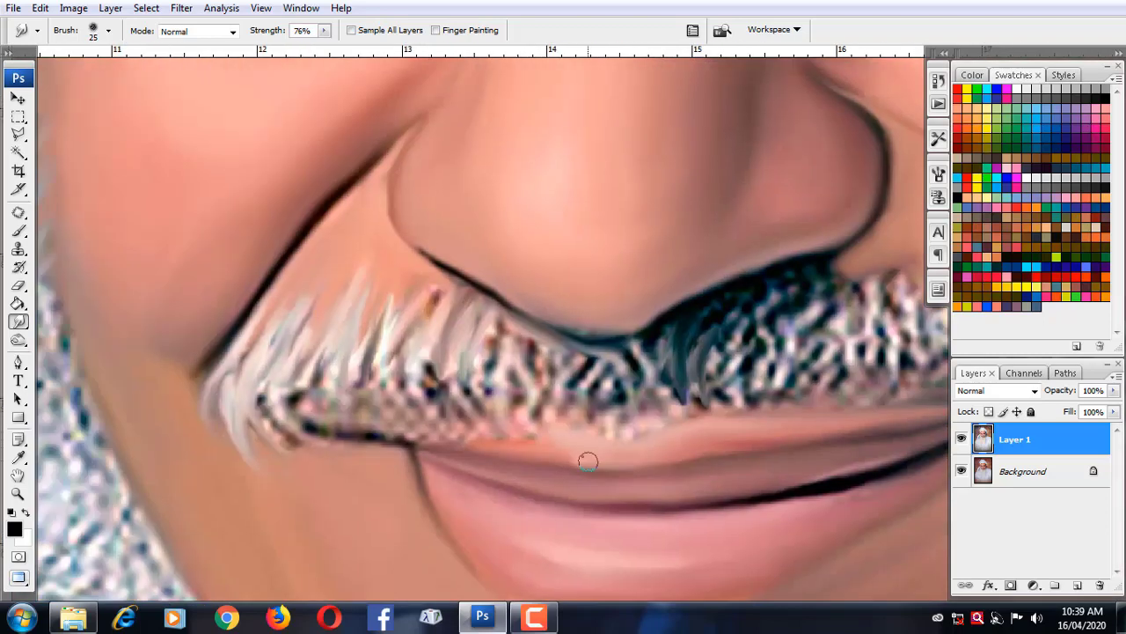
drag(304, 434, 584, 460)
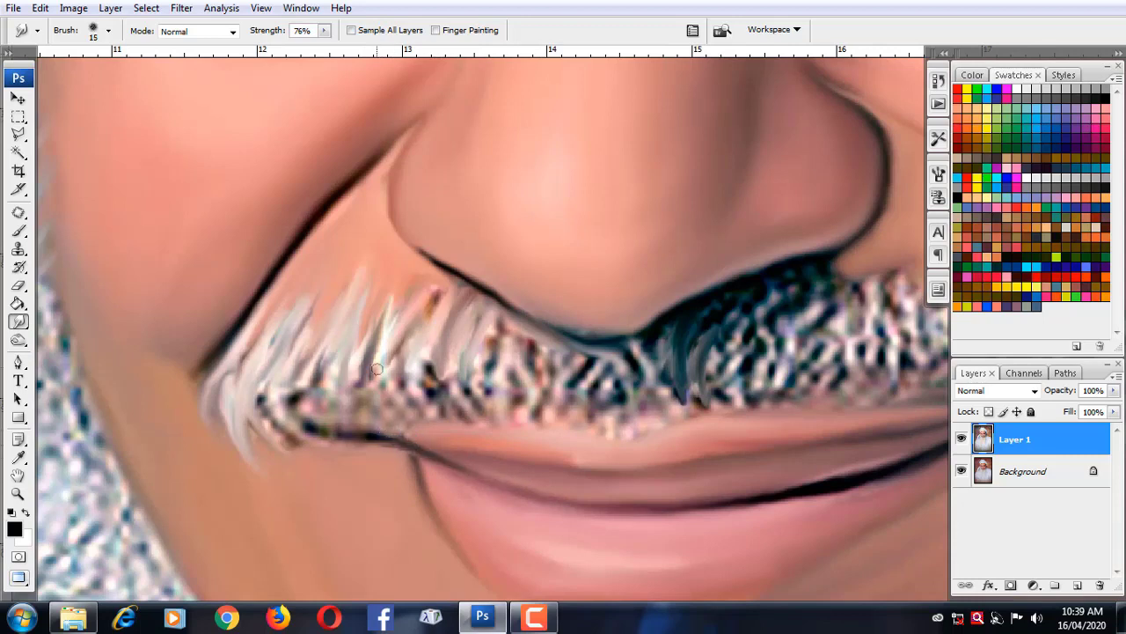
Smear the lower moustache hairs downward into painted strands
drag(387, 308, 380, 396)
mouse_move(381, 330)
mouse_down()
mouse_move(391, 410)
mouse_move(427, 424)
mouse_up()
drag(440, 334, 449, 420)
drag(458, 352, 482, 430)
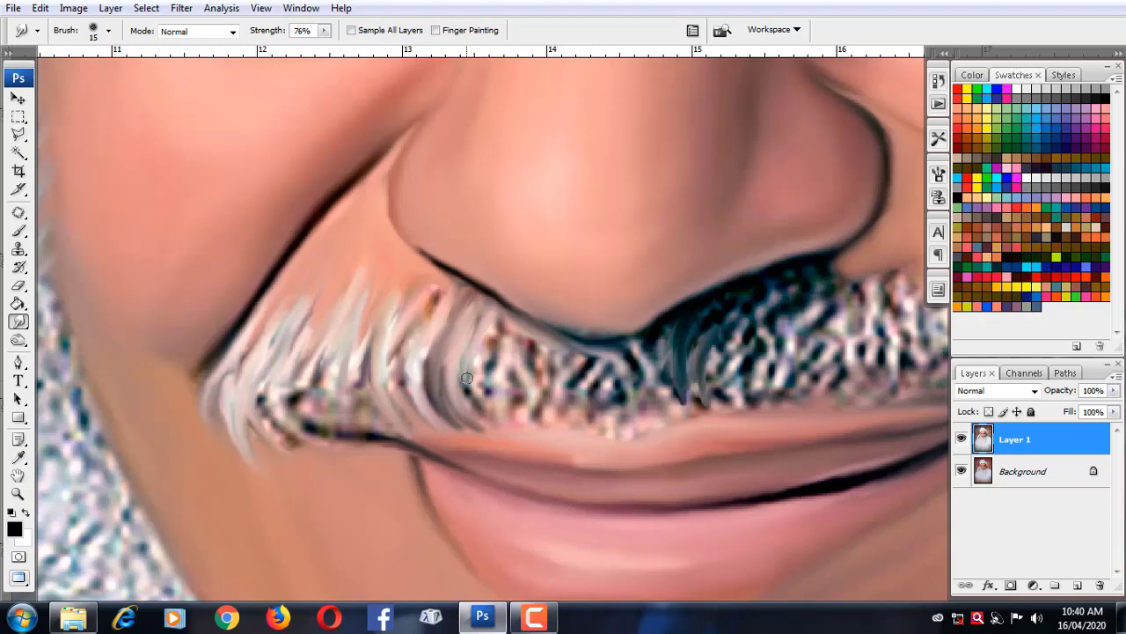
drag(467, 378, 493, 432)
mouse_move(502, 332)
mouse_down()
mouse_move(503, 429)
mouse_move(515, 440)
mouse_move(489, 343)
mouse_up()
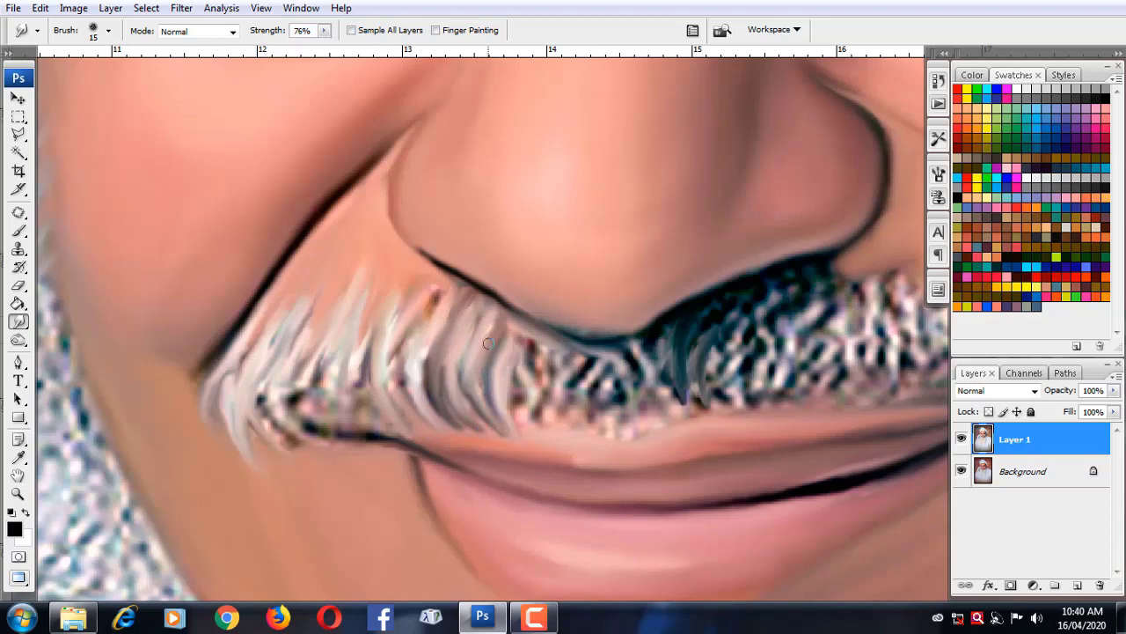
Blend strands across the moustache's left side, up to its top and left edge
mouse_move(447, 305)
mouse_down()
mouse_move(427, 374)
mouse_move(418, 296)
mouse_move(379, 396)
mouse_up()
mouse_move(376, 294)
mouse_down()
mouse_move(365, 412)
mouse_move(352, 380)
mouse_move(350, 412)
mouse_up()
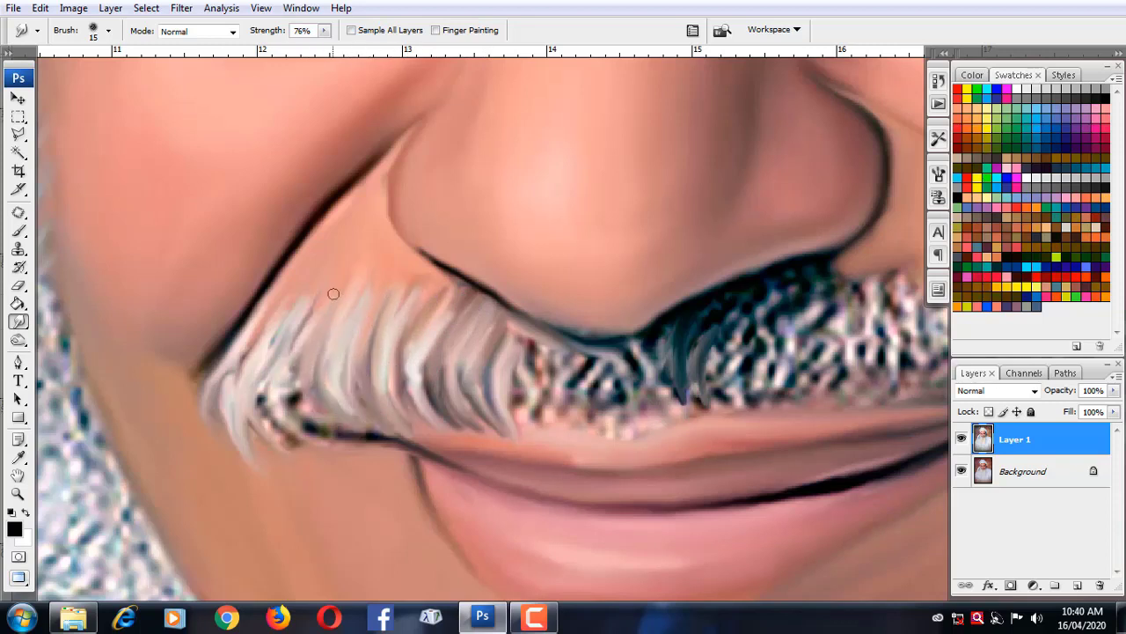
drag(330, 297, 303, 409)
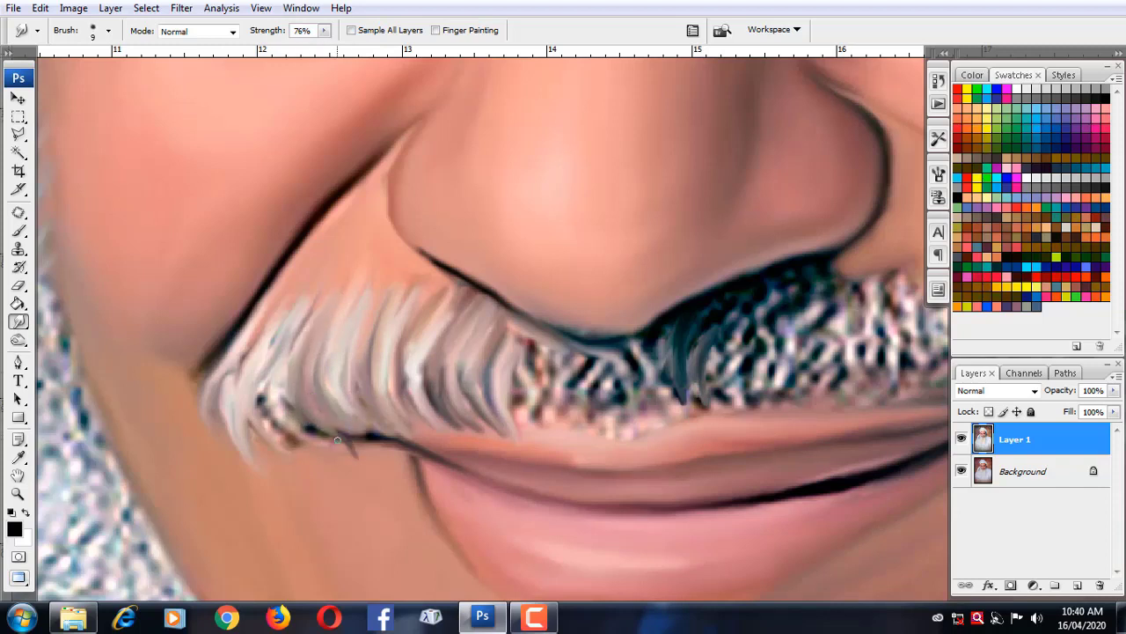
drag(274, 407, 293, 344)
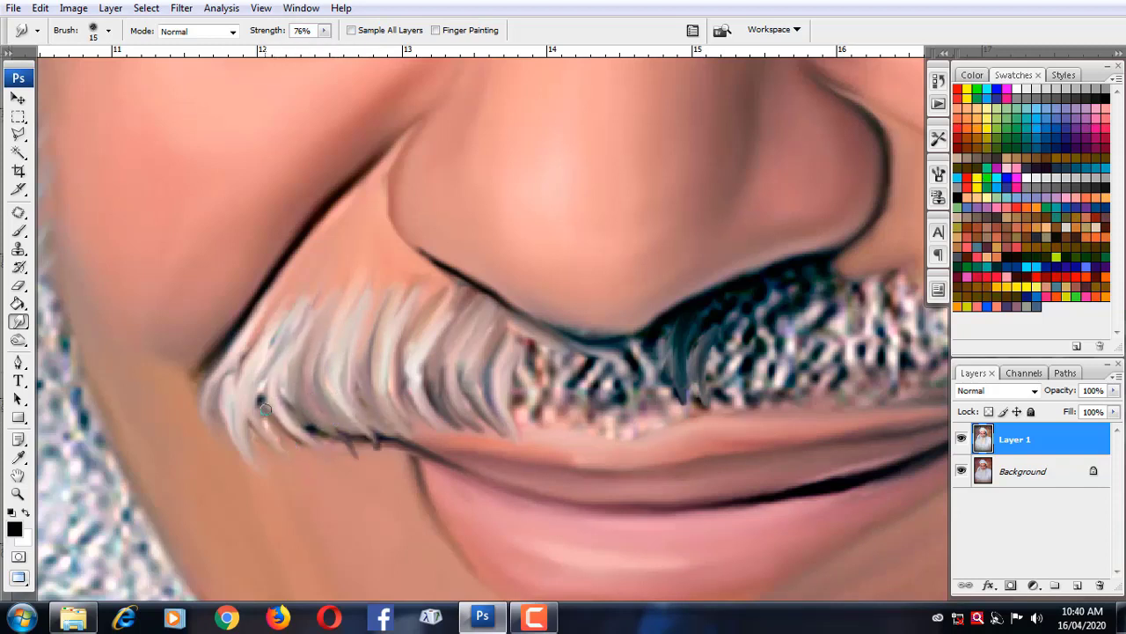
drag(261, 428, 308, 299)
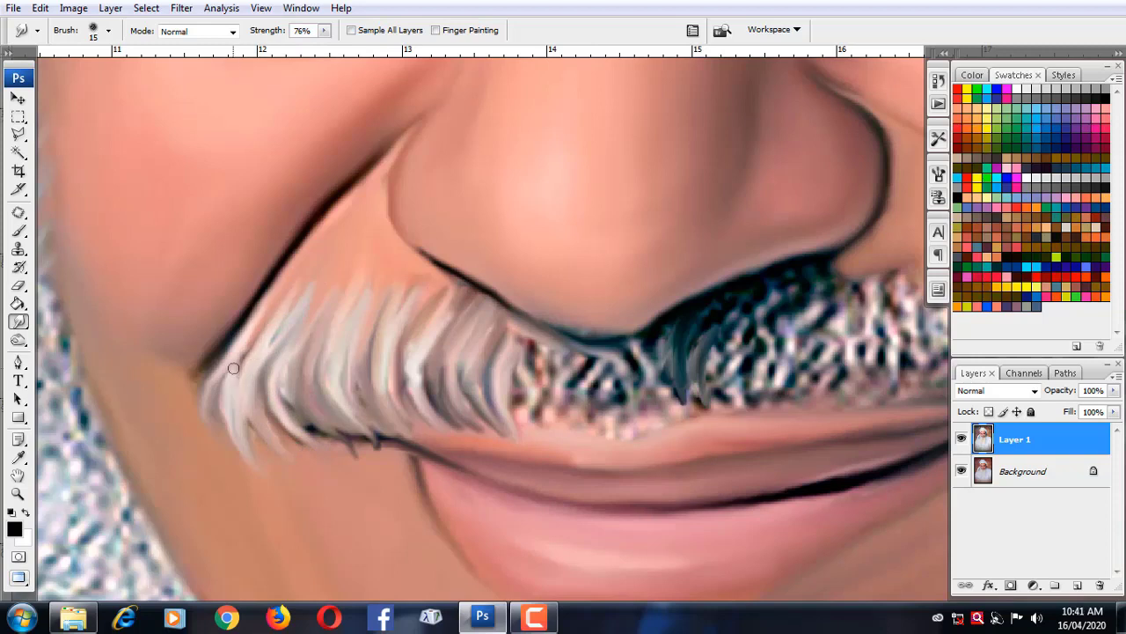
mouse_move(233, 368)
mouse_down()
mouse_move(208, 431)
mouse_move(94, 448)
mouse_up()
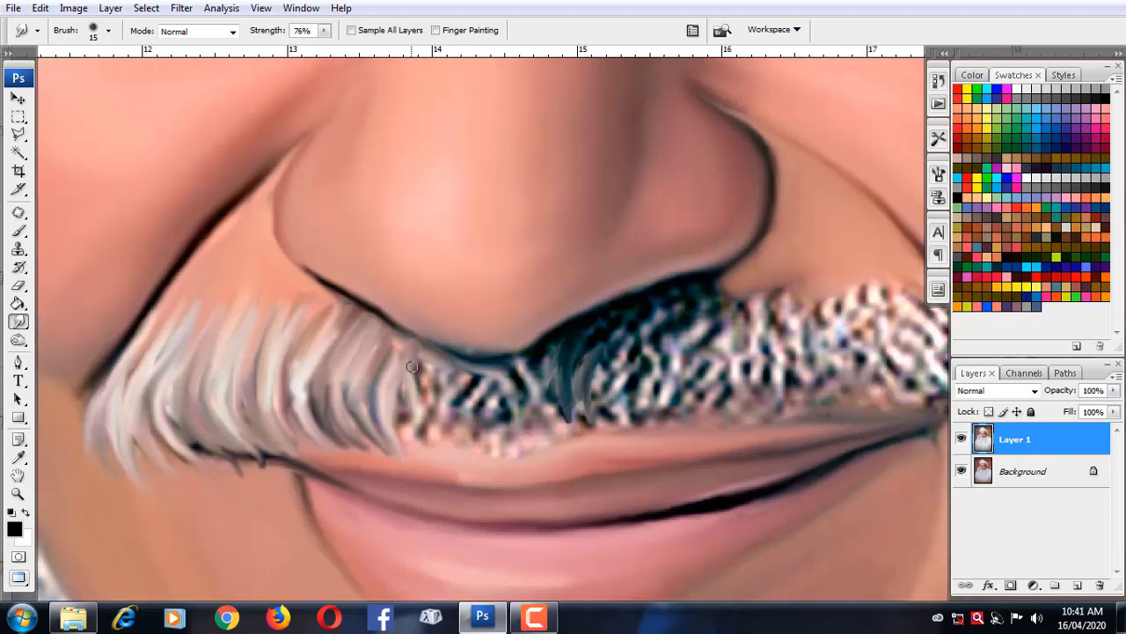
Smear vertical hair strands through the moustache centre, pulling dark strands toward the lip
mouse_move(412, 366)
mouse_down()
mouse_move(410, 436)
mouse_move(413, 369)
mouse_up()
mouse_move(431, 454)
mouse_down()
mouse_move(435, 365)
mouse_move(423, 362)
mouse_up()
mouse_move(450, 403)
mouse_down()
mouse_move(454, 444)
mouse_move(469, 374)
mouse_move(484, 453)
mouse_up()
mouse_move(488, 378)
mouse_down()
mouse_move(490, 407)
mouse_move(515, 414)
mouse_up()
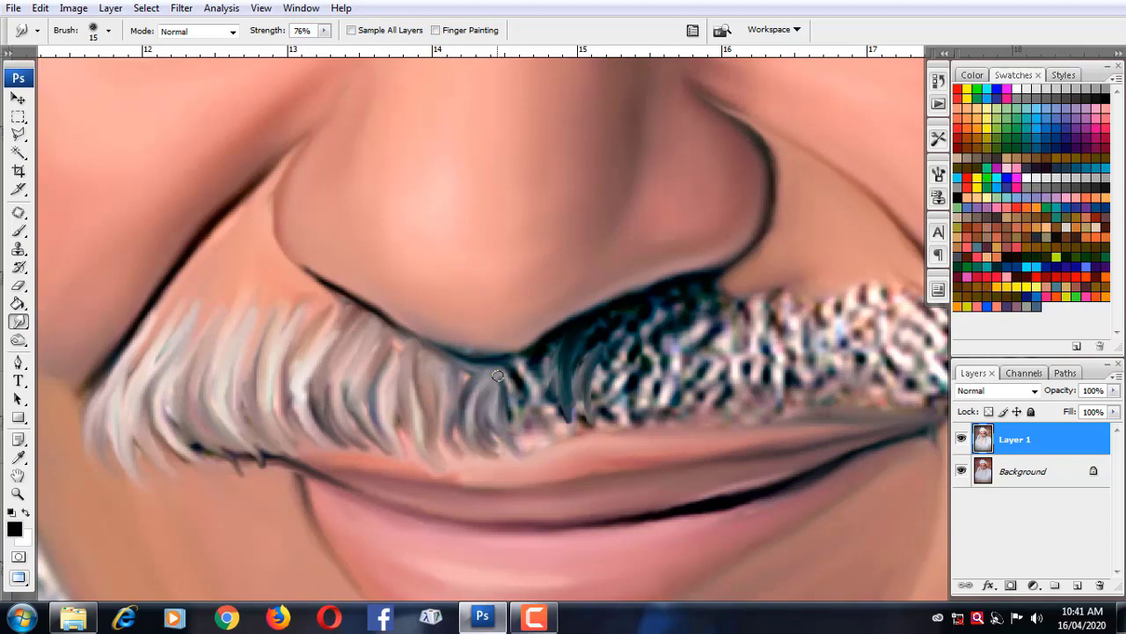
mouse_move(498, 376)
mouse_down()
mouse_move(526, 444)
mouse_move(551, 440)
mouse_up()
drag(534, 364, 548, 436)
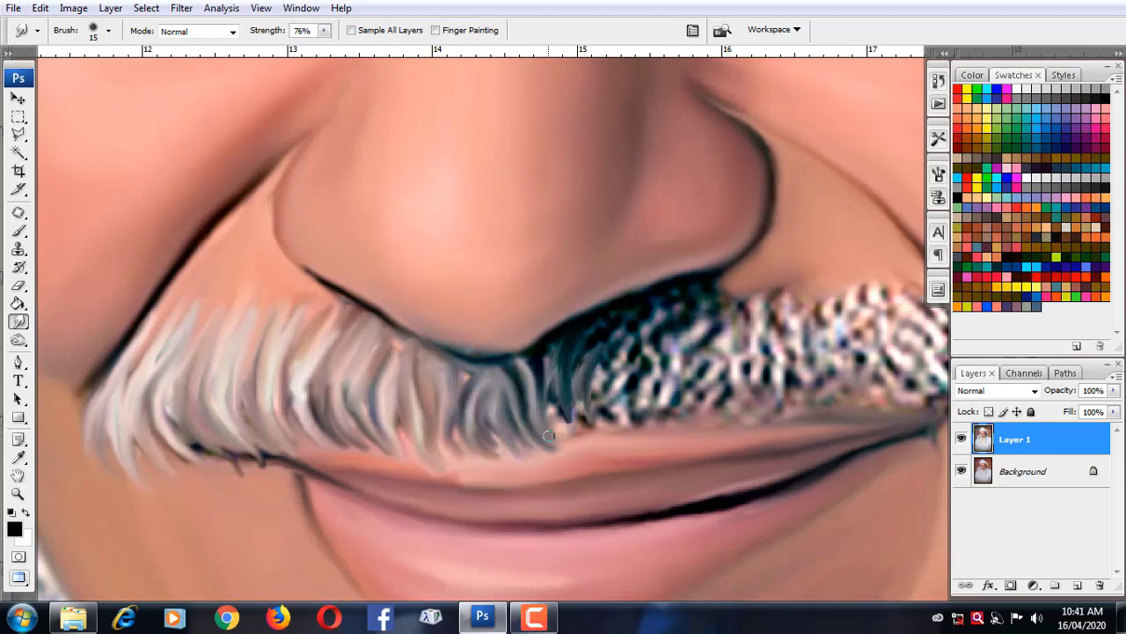
drag(546, 357, 578, 444)
drag(563, 381, 580, 445)
drag(586, 348, 590, 451)
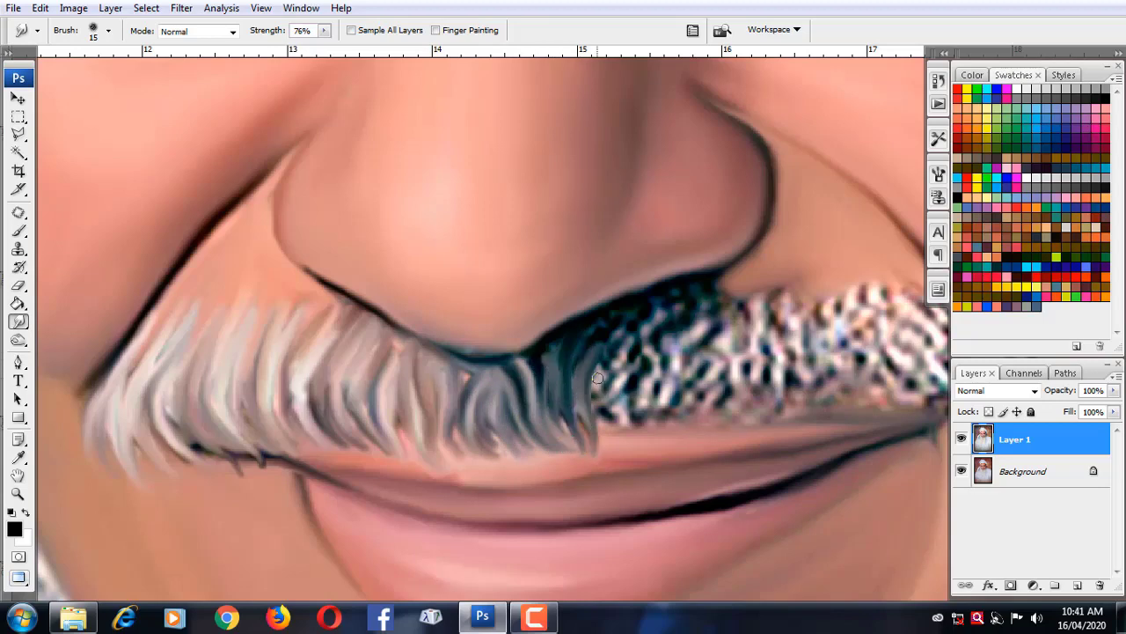
Stretch the strands on the moustache's right side into long pale streaks
scroll(590, 396, up, 2)
scroll(589, 396, right, 5)
drag(587, 366, 616, 504)
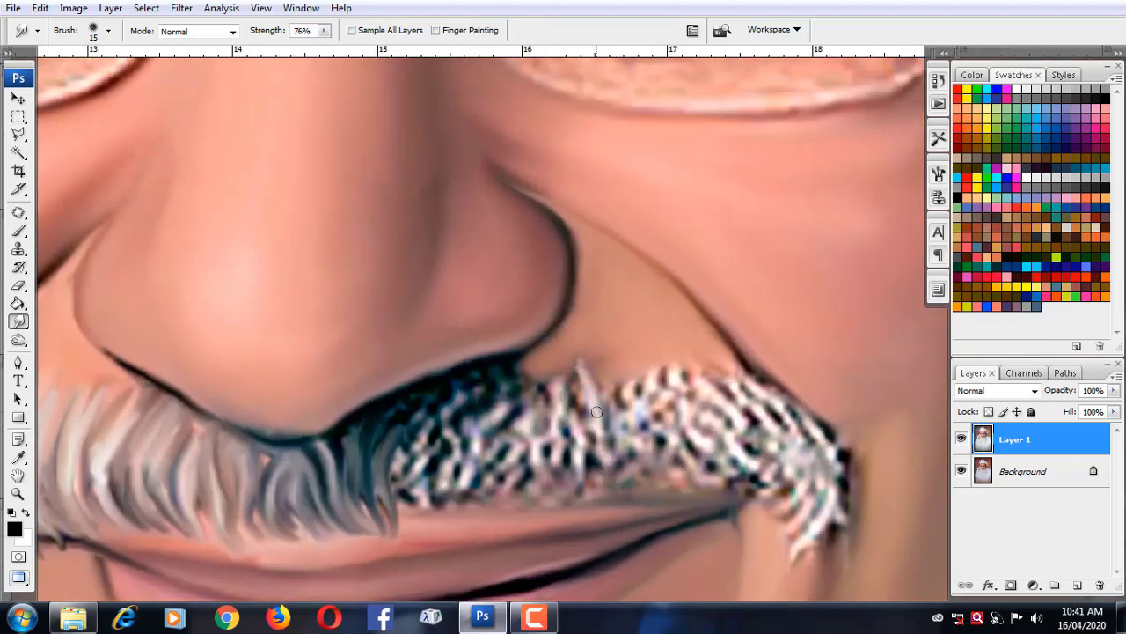
drag(596, 412, 602, 489)
drag(608, 388, 626, 493)
mouse_move(635, 369)
mouse_down()
mouse_move(641, 448)
mouse_move(658, 477)
mouse_up()
Streak diagonal pale hairs down the right end, then lighten the dark tip at size 25
mouse_move(669, 361)
mouse_down()
mouse_move(732, 435)
mouse_move(739, 493)
mouse_up()
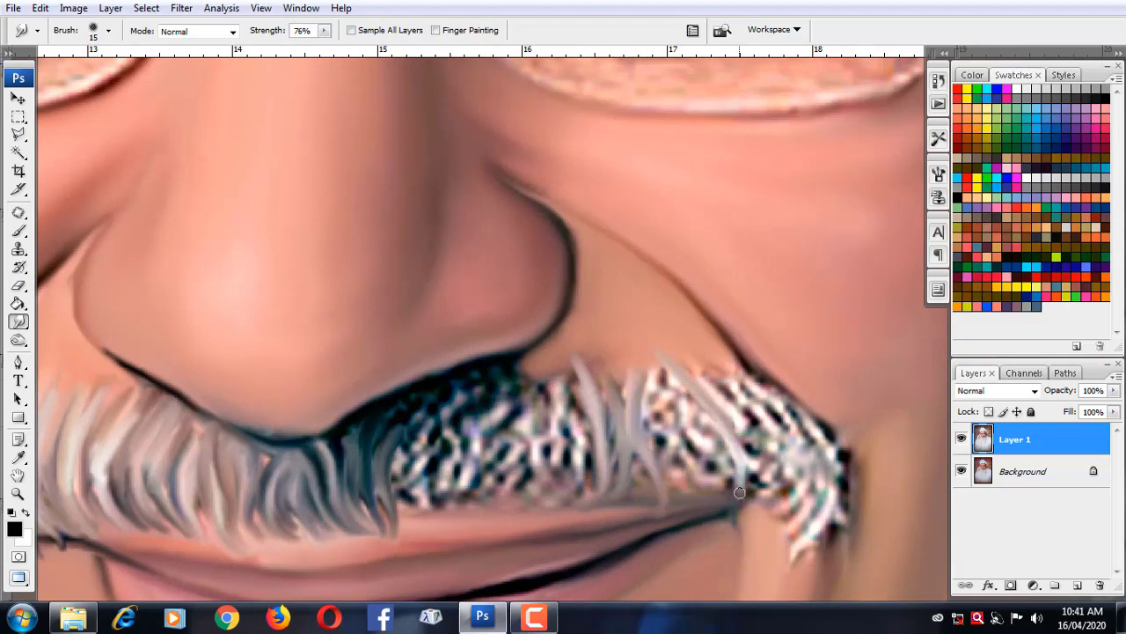
mouse_move(696, 374)
mouse_down()
mouse_move(741, 510)
mouse_move(757, 502)
mouse_up()
mouse_move(727, 365)
mouse_down()
mouse_move(782, 503)
mouse_move(793, 454)
mouse_move(779, 519)
mouse_up()
drag(796, 415, 735, 535)
drag(786, 409, 813, 510)
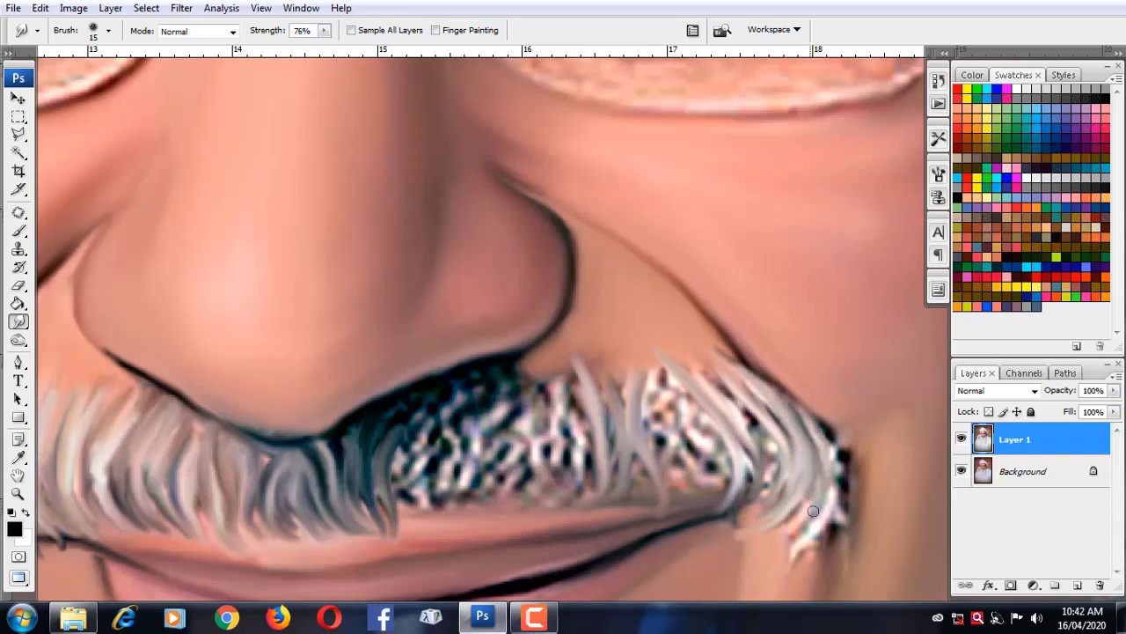
drag(819, 439, 817, 534)
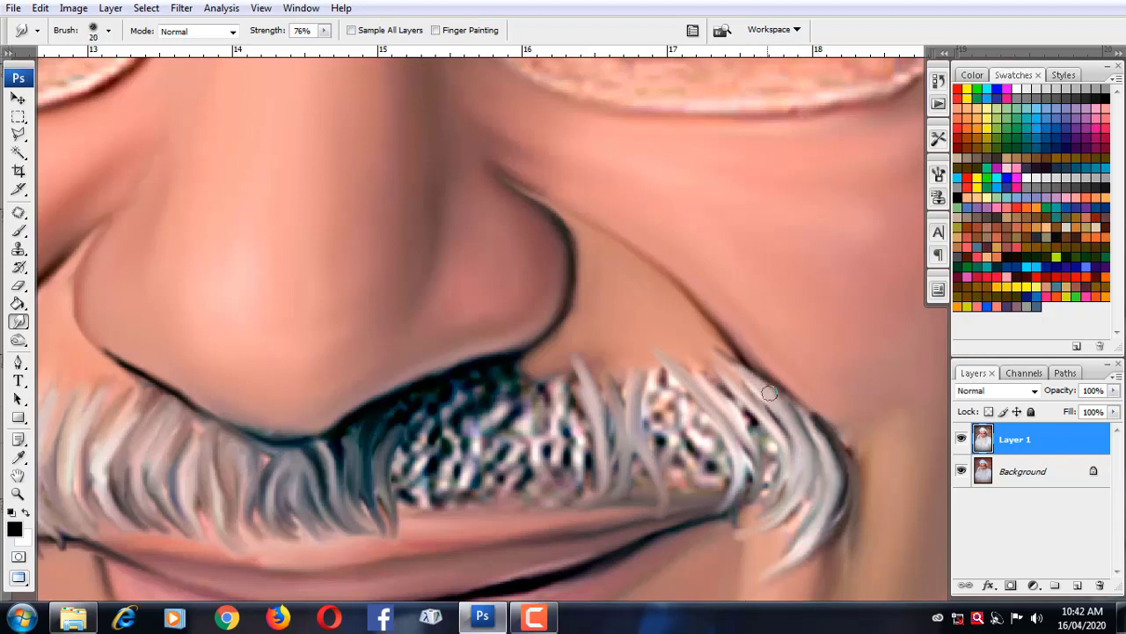
key(bracketright)
drag(834, 422, 848, 513)
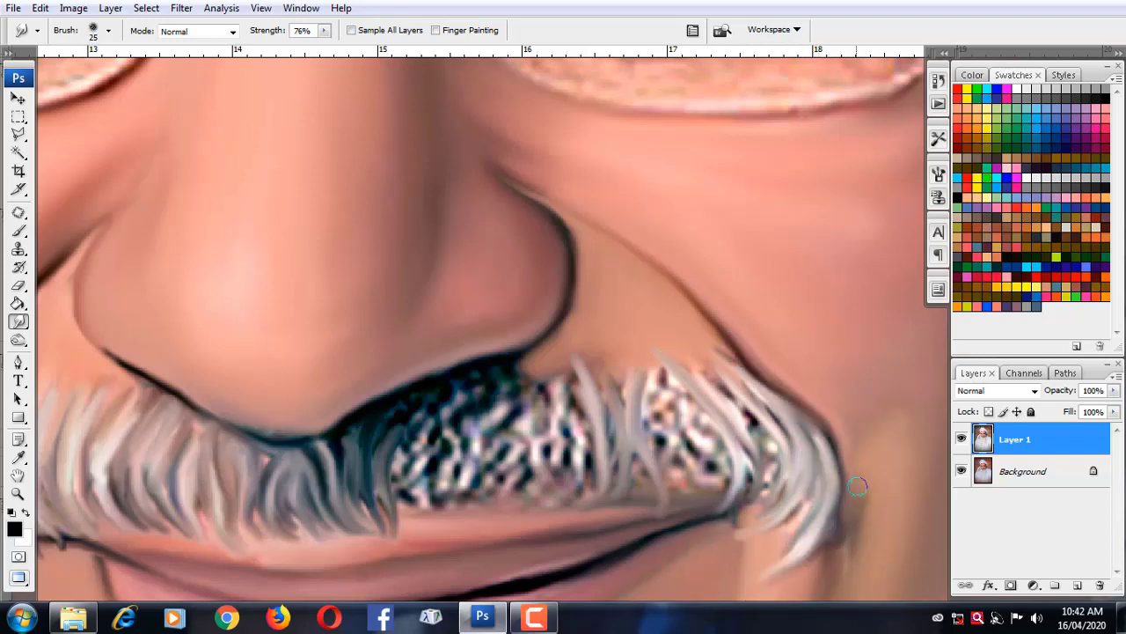
scroll(849, 513, down, 1)
Set the Smudge brush to 15 px and draw the first white hair strands into the moustache
scroll(792, 440, down, 2)
scroll(744, 382, up, 3)
scroll(722, 450, right, 2)
scroll(708, 493, up, 2)
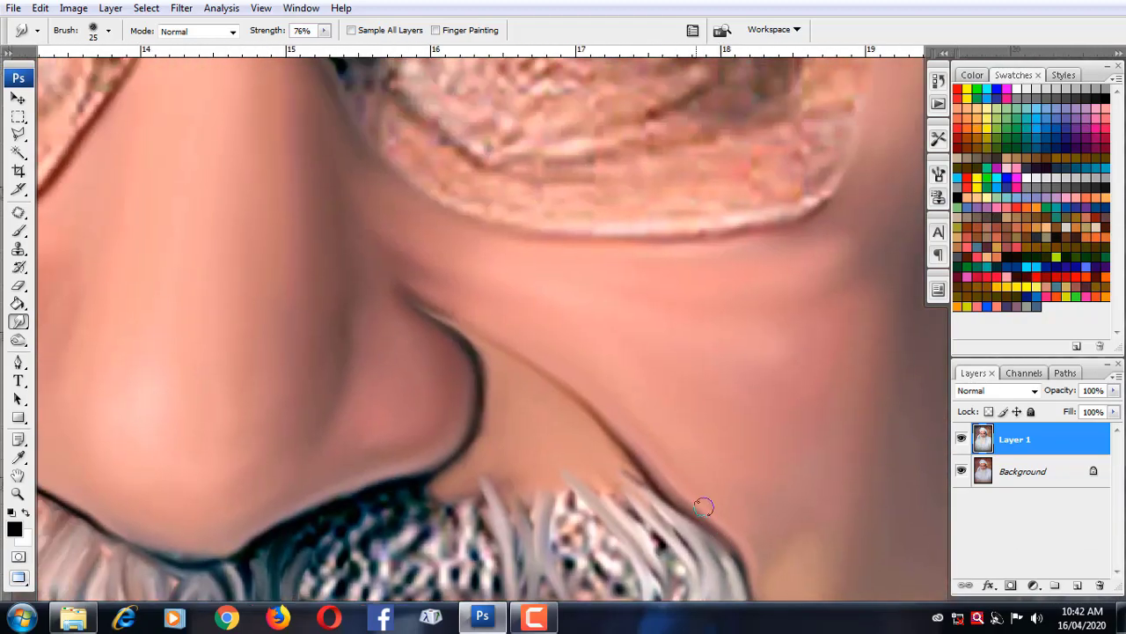
scroll(464, 273, down, 3)
scroll(464, 273, right, 1)
key(bracketright)
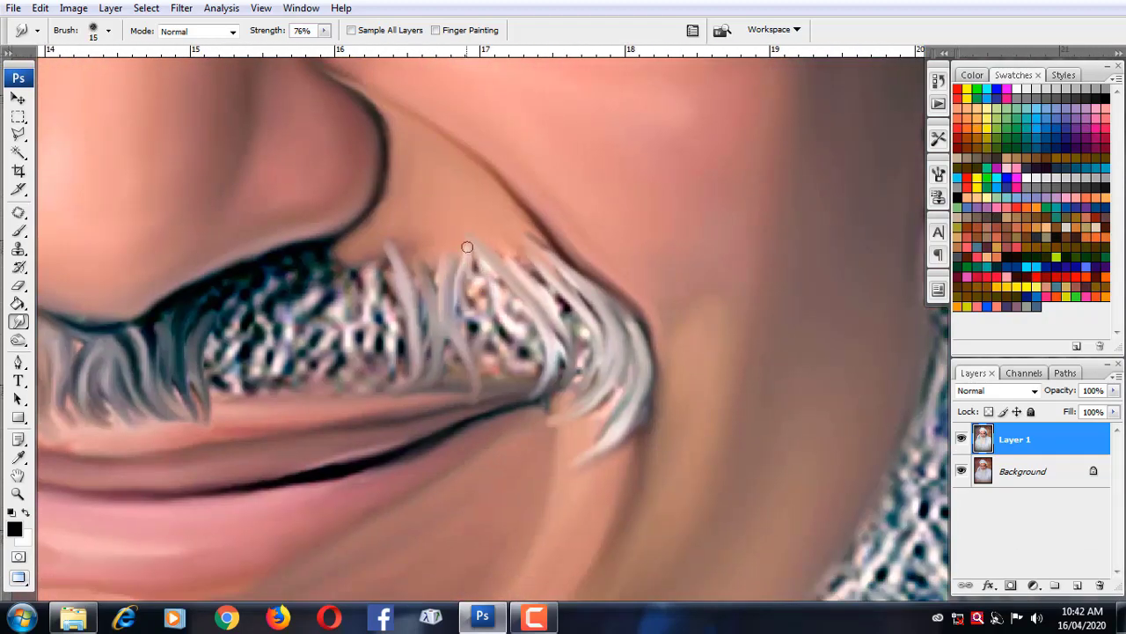
drag(484, 327, 475, 264)
drag(506, 352, 484, 282)
mouse_move(519, 387)
mouse_down()
mouse_move(493, 281)
mouse_move(490, 371)
mouse_up()
Extend and brighten the white strands across the moustache's right side toward its centre
drag(515, 311, 528, 406)
mouse_move(546, 299)
mouse_down()
mouse_move(571, 398)
mouse_move(581, 352)
mouse_up()
drag(567, 283, 602, 335)
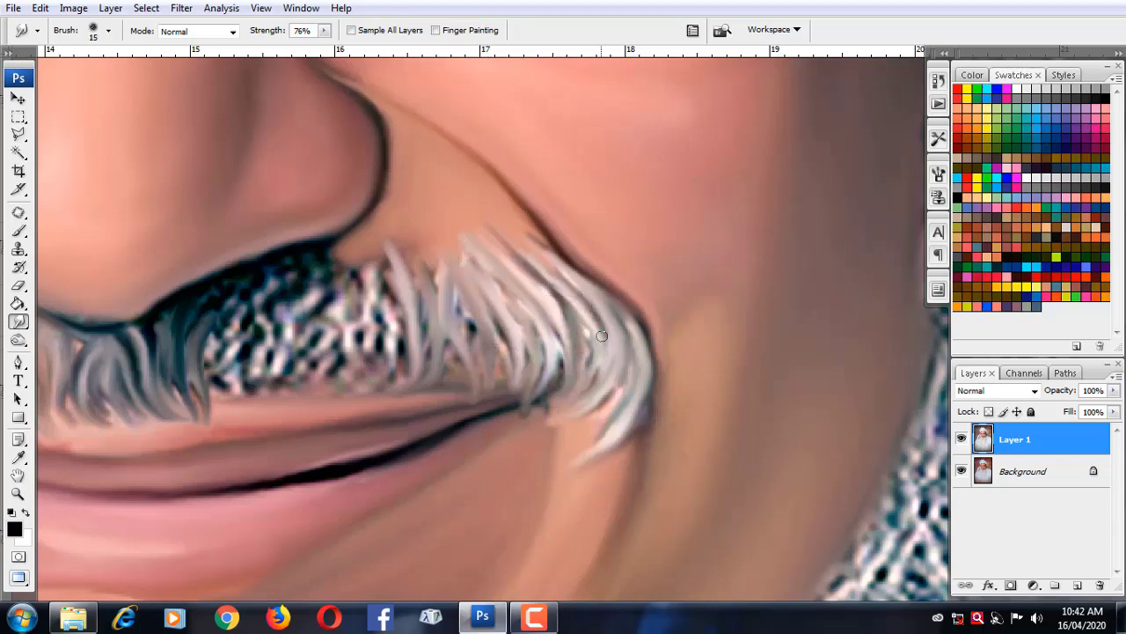
drag(556, 297, 579, 389)
drag(532, 251, 568, 396)
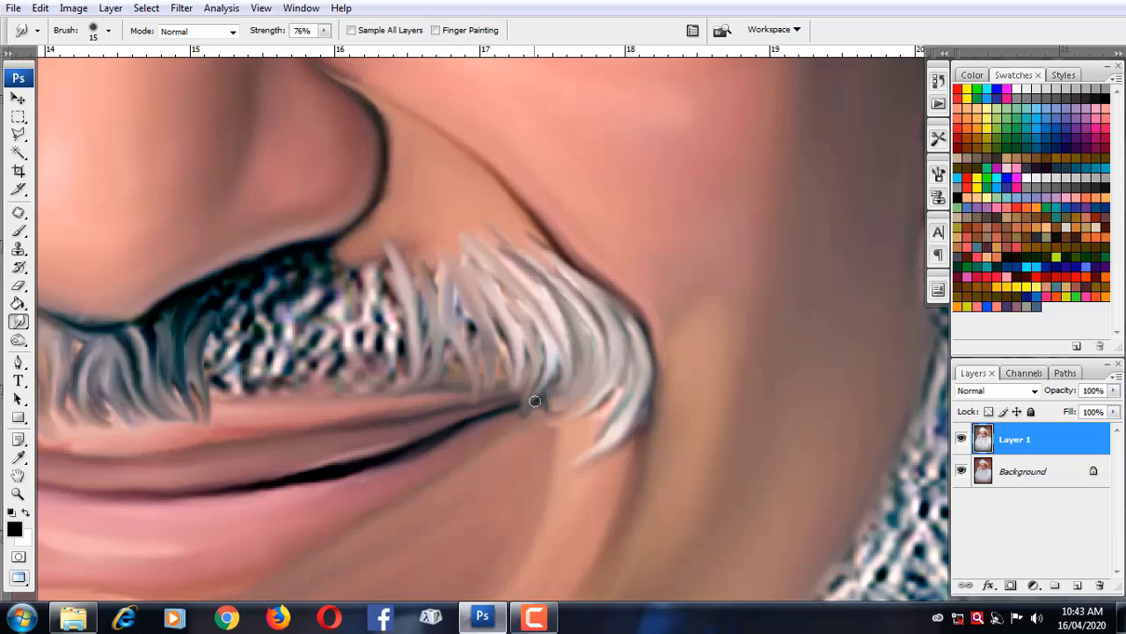
drag(568, 317, 572, 407)
drag(524, 314, 538, 401)
drag(479, 297, 503, 400)
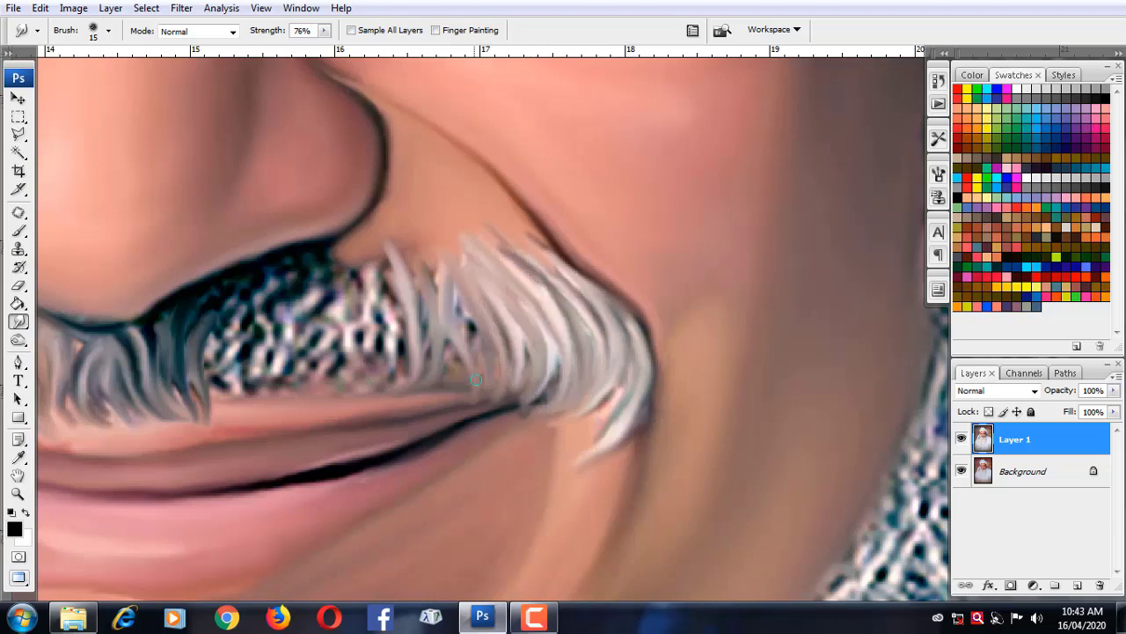
drag(467, 264, 452, 313)
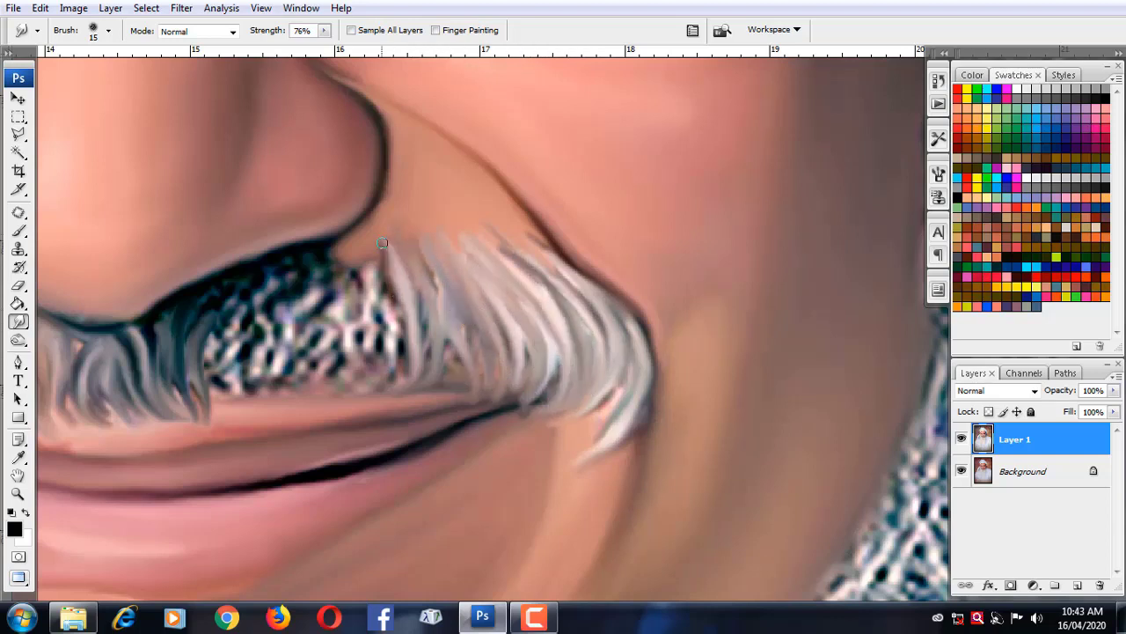
Paint light hair strands through the moustache middle and further left
drag(383, 243, 371, 374)
drag(388, 283, 385, 392)
drag(354, 272, 340, 357)
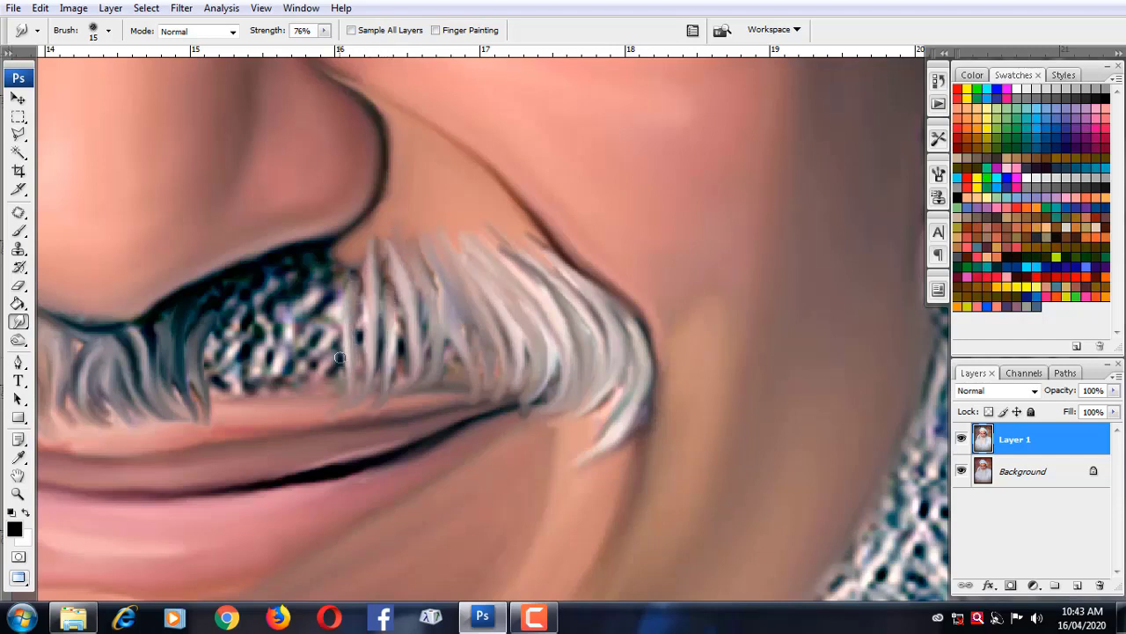
drag(351, 251, 332, 335)
drag(341, 290, 321, 396)
drag(334, 257, 290, 345)
mouse_move(333, 284)
mouse_down()
mouse_move(273, 410)
mouse_move(297, 407)
mouse_up()
drag(323, 261, 260, 391)
scroll(299, 369, left, 3)
Form dark brushed hair strands through the grainy centre of the moustache
mouse_move(405, 297)
mouse_down()
mouse_move(375, 405)
mouse_move(380, 374)
mouse_move(384, 419)
mouse_move(401, 417)
mouse_up()
drag(442, 278, 412, 373)
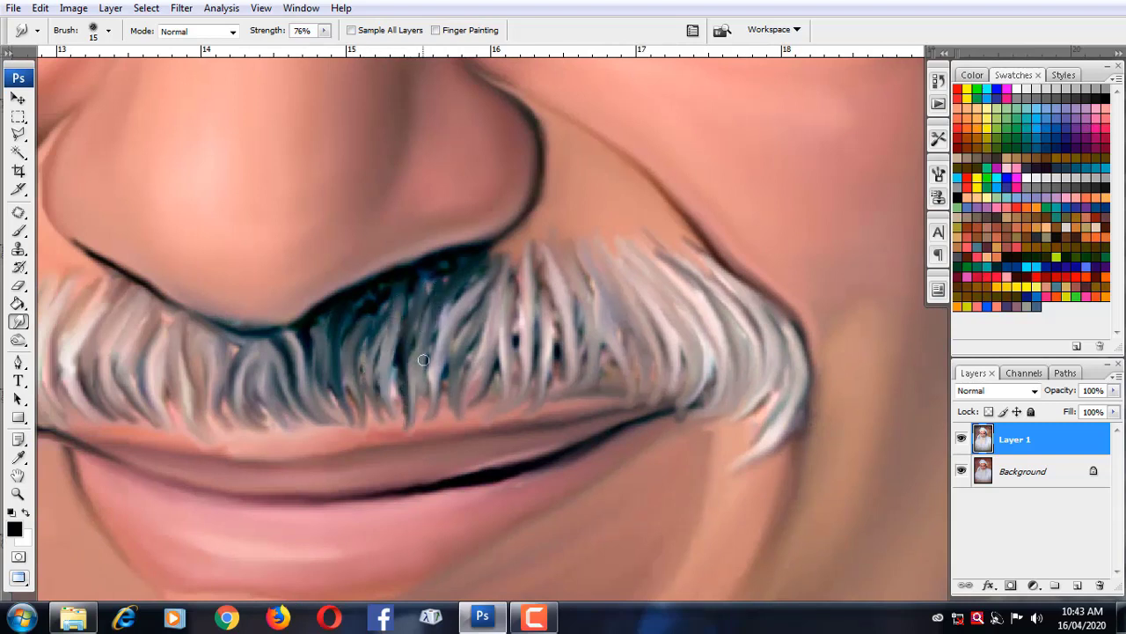
drag(438, 301, 417, 421)
drag(436, 339, 431, 423)
mouse_move(424, 290)
mouse_down()
mouse_move(389, 387)
mouse_move(380, 374)
mouse_up()
mouse_move(398, 278)
mouse_down()
mouse_move(368, 391)
mouse_move(387, 431)
mouse_up()
mouse_move(427, 264)
mouse_down()
mouse_move(397, 418)
mouse_move(414, 312)
mouse_up()
drag(466, 276, 412, 385)
Reshape and add light hair strands just right of the moustache centre
mouse_move(498, 250)
mouse_down()
mouse_move(440, 388)
mouse_move(475, 413)
mouse_up()
drag(500, 291, 453, 413)
drag(511, 264, 526, 409)
drag(554, 269, 560, 406)
drag(562, 256, 604, 379)
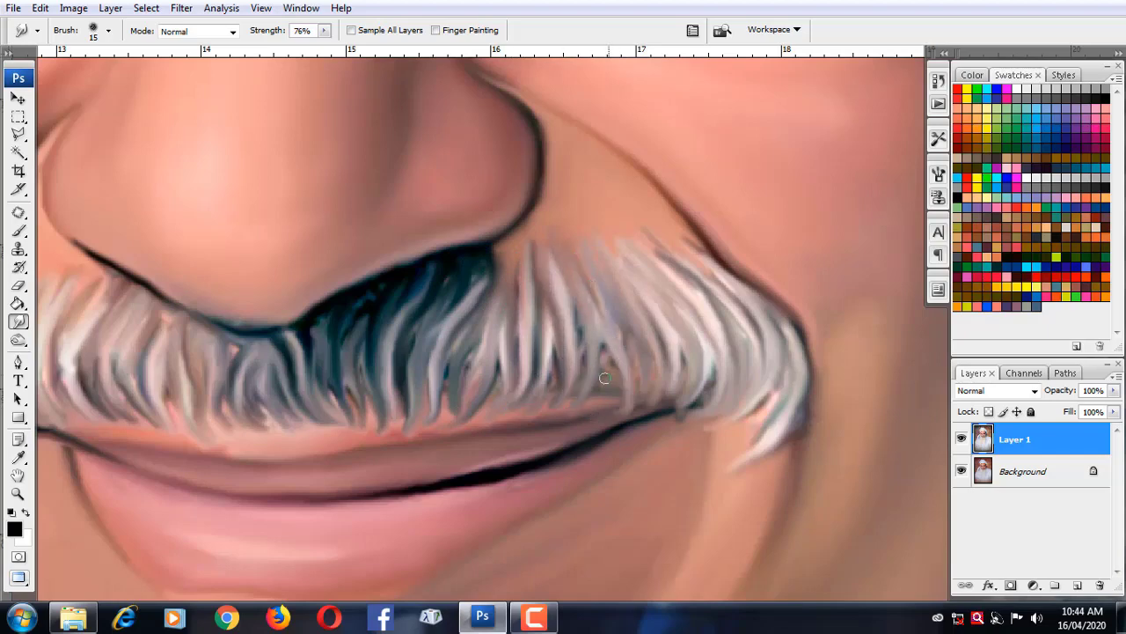
Pan to the moustache's left side and add strands rising from its lower edge
drag(437, 381, 501, 335)
drag(475, 291, 477, 340)
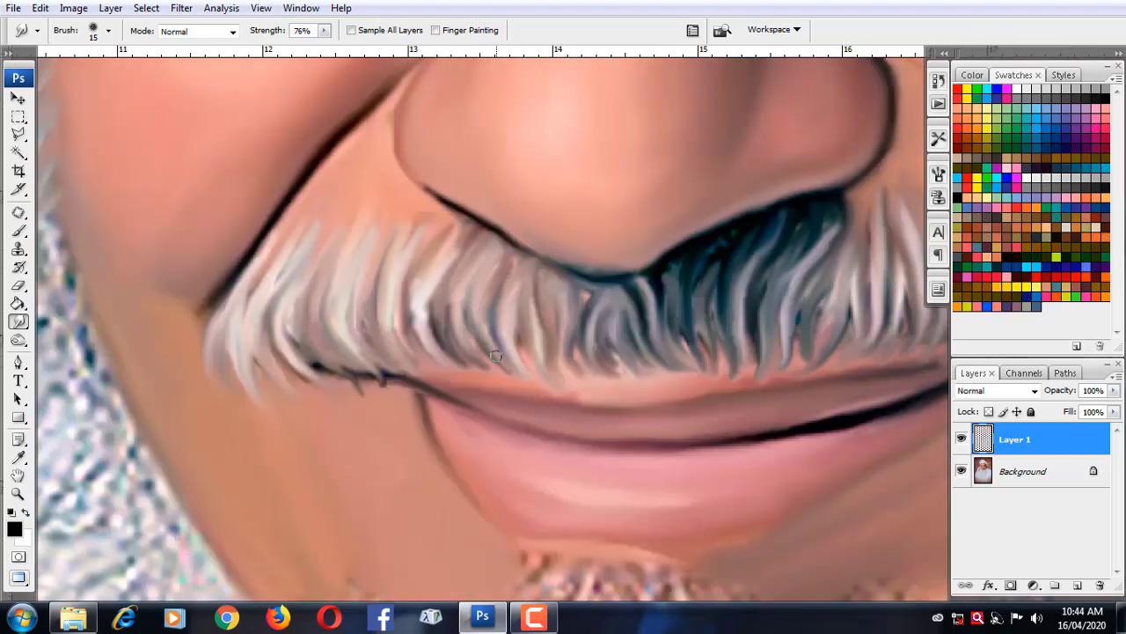
mouse_move(511, 262)
mouse_down()
mouse_move(515, 322)
mouse_move(596, 334)
mouse_up()
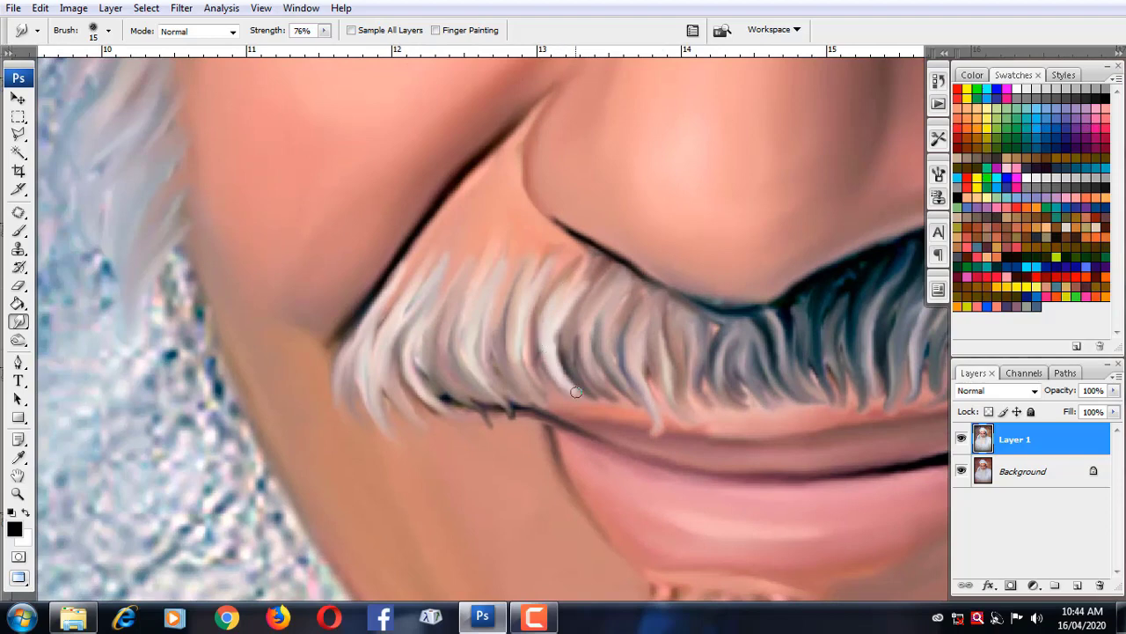
drag(554, 284, 538, 370)
drag(509, 282, 498, 335)
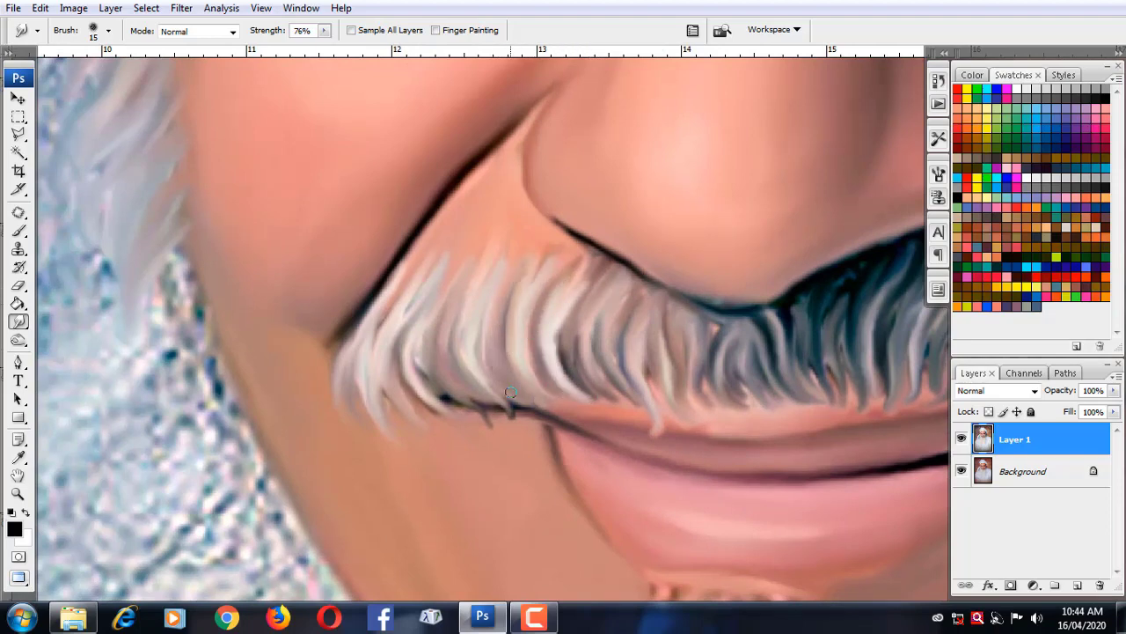
drag(490, 404, 470, 289)
mouse_move(454, 398)
mouse_down()
mouse_move(443, 308)
mouse_move(485, 184)
mouse_move(296, 183)
mouse_up()
Smudge the eye-corner line, lower eyelid and lower iris into smooth painted tones
scroll(296, 323, down, 2)
scroll(297, 322, up, 3)
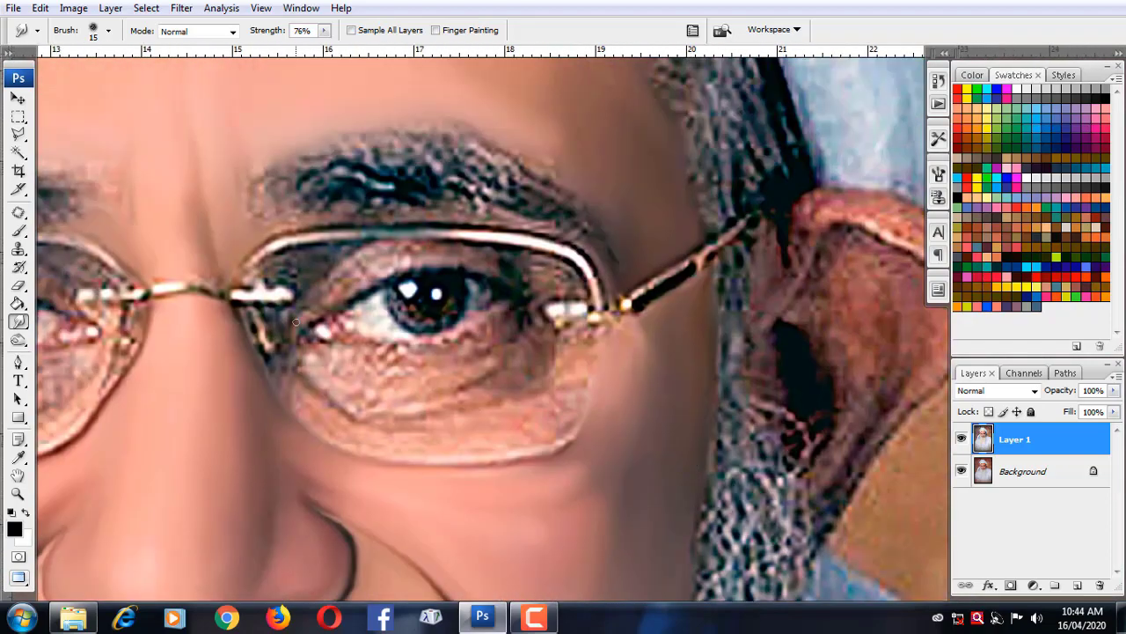
scroll(394, 194, up, 2)
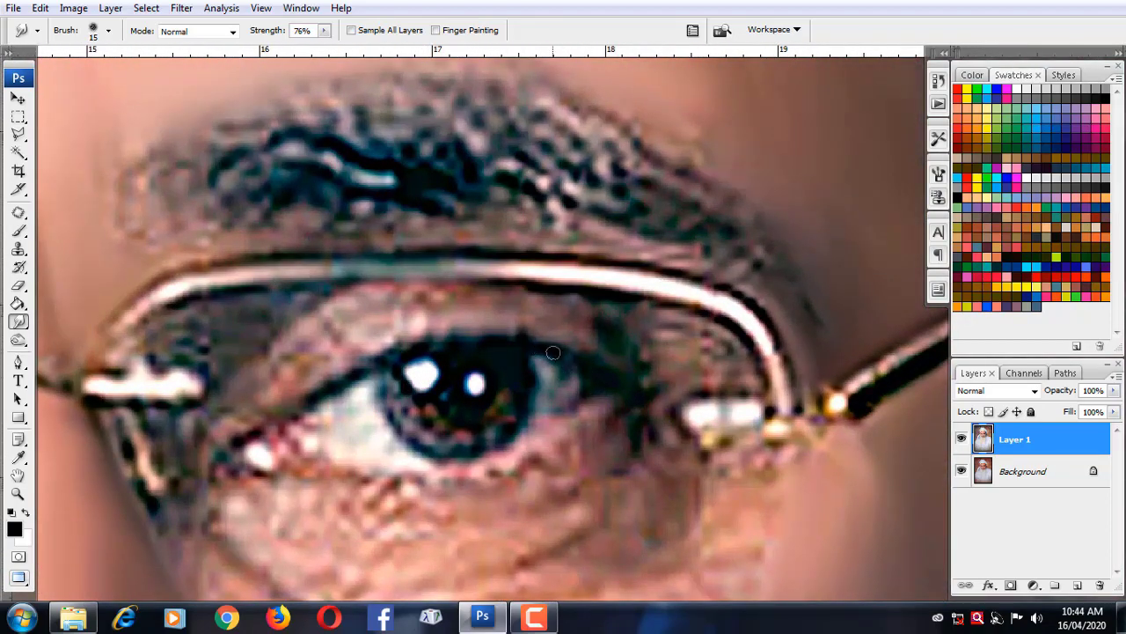
drag(442, 342, 227, 448)
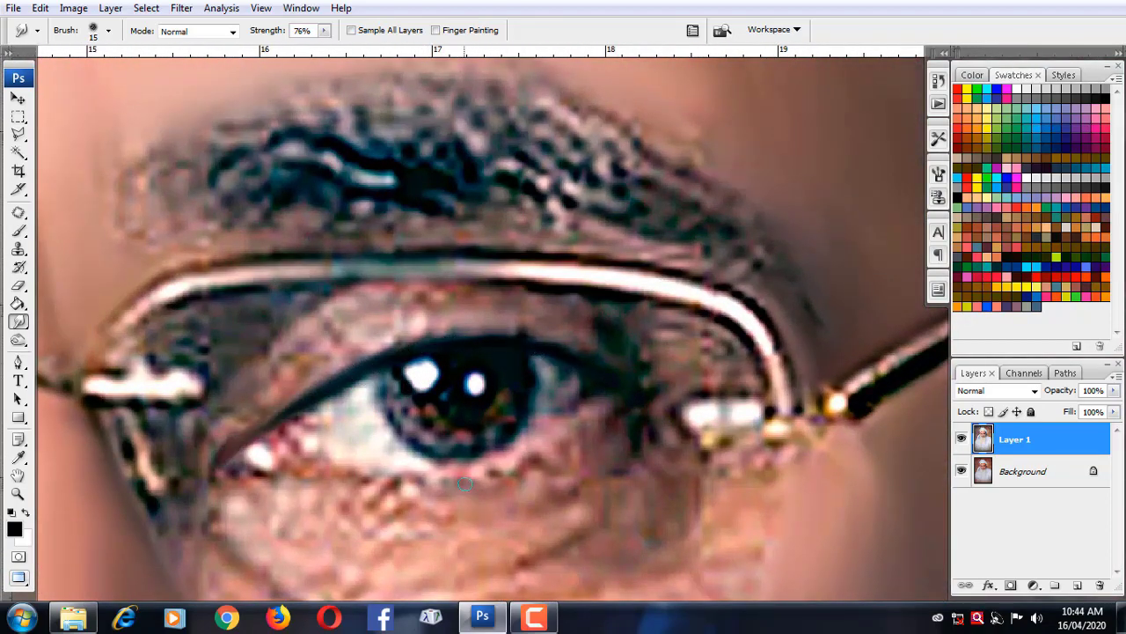
mouse_move(595, 398)
mouse_down()
mouse_move(299, 472)
mouse_move(218, 466)
mouse_up()
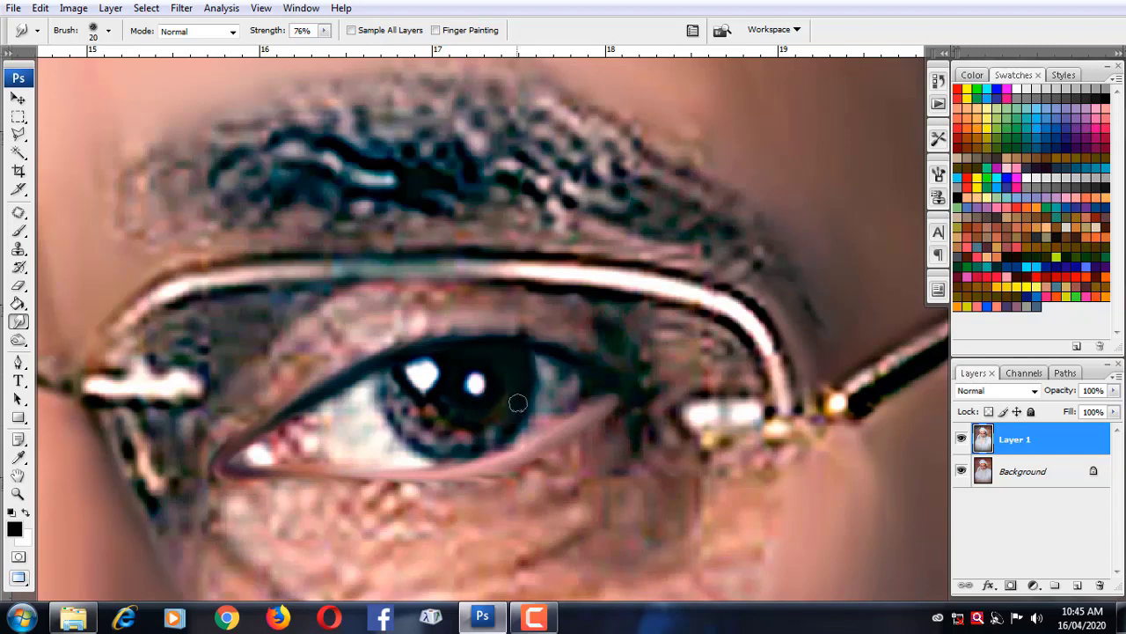
drag(518, 403, 458, 439)
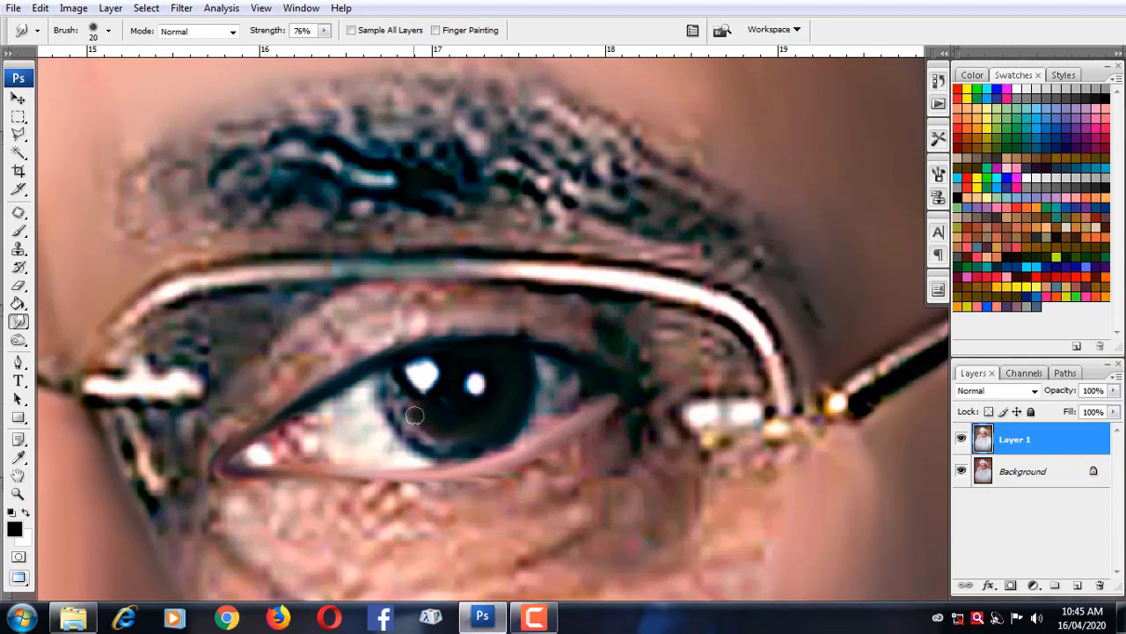
mouse_move(404, 415)
mouse_down()
mouse_move(497, 421)
mouse_move(478, 437)
mouse_move(395, 414)
mouse_up()
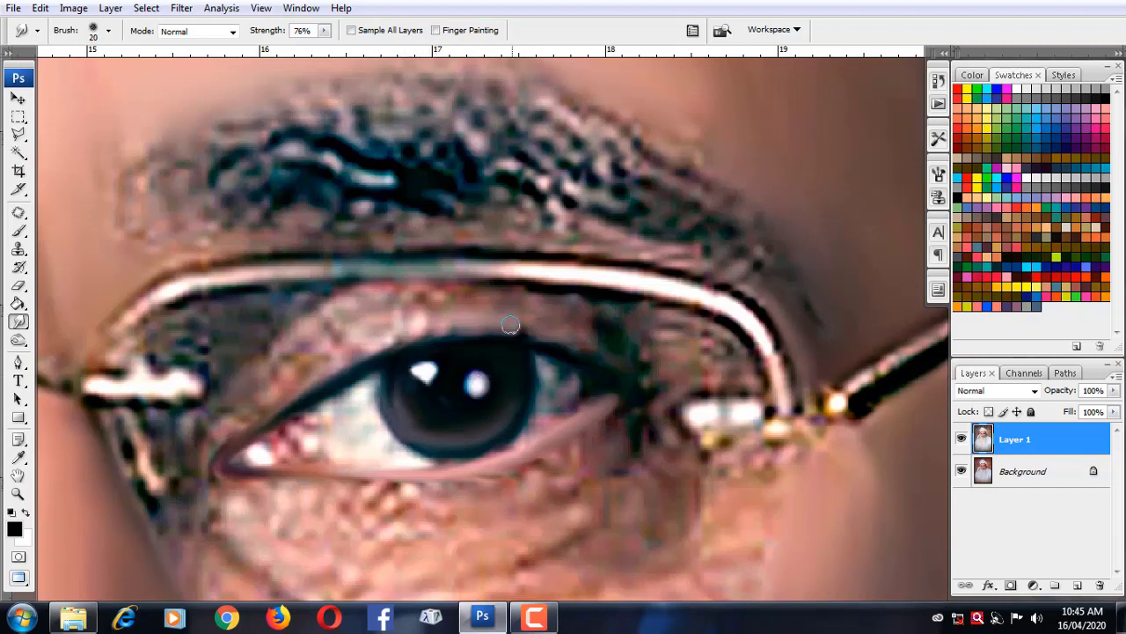
Smooth the upper eyelid skin and smear the dark eyelid-corner tone upward
mouse_move(510, 325)
mouse_down()
mouse_move(352, 335)
mouse_move(582, 344)
mouse_up()
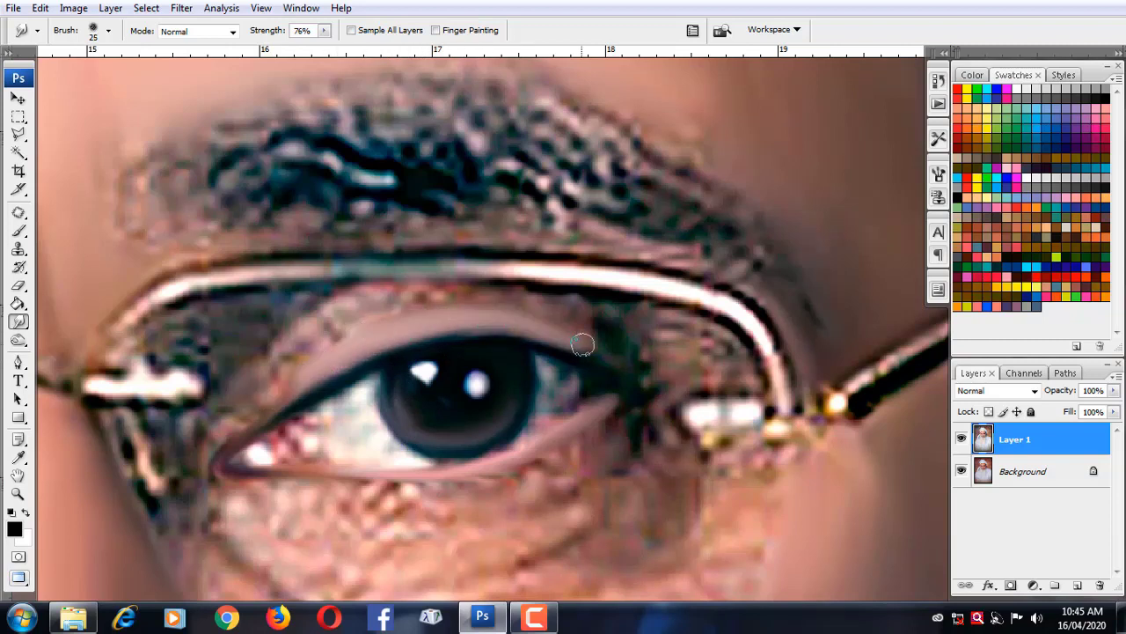
drag(633, 372, 452, 300)
mouse_move(624, 466)
mouse_down()
mouse_move(608, 428)
mouse_move(616, 452)
mouse_move(547, 531)
mouse_up()
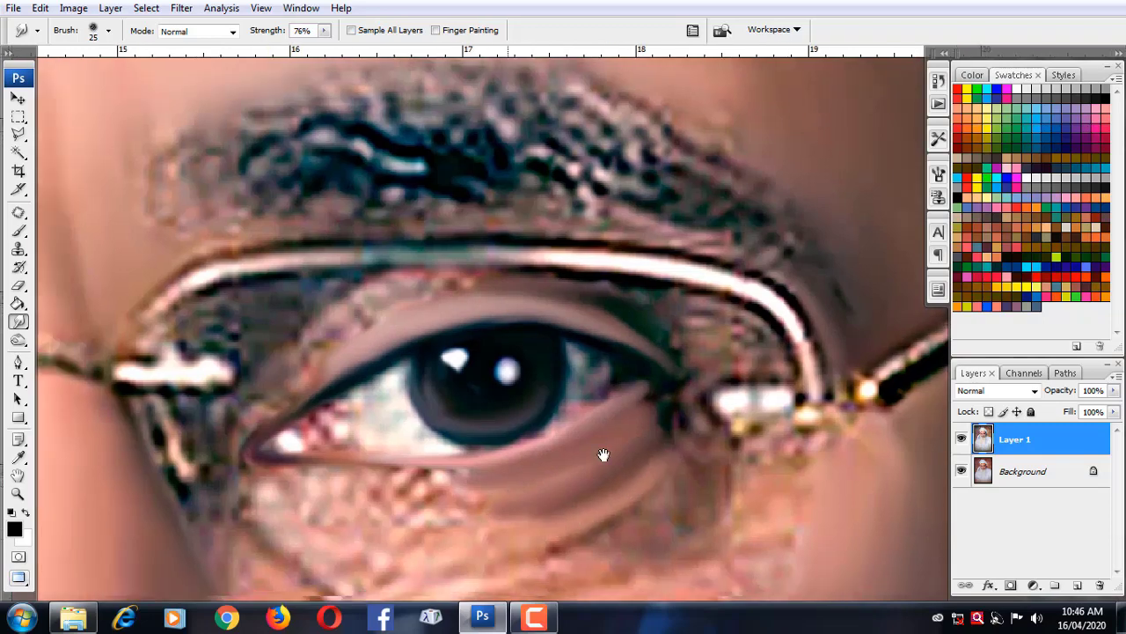
scroll(603, 453, left, 5)
scroll(603, 452, down, 2)
With a wider brush, smooth the eye bag, lower frame edge and textured band below
mouse_move(610, 469)
mouse_down()
mouse_move(457, 455)
mouse_move(510, 442)
mouse_move(535, 467)
mouse_move(629, 494)
mouse_move(553, 514)
mouse_move(498, 508)
mouse_move(596, 534)
mouse_move(770, 496)
mouse_move(817, 457)
mouse_move(843, 460)
mouse_move(827, 339)
mouse_move(593, 518)
mouse_move(775, 528)
mouse_up()
key(])
mouse_move(774, 528)
mouse_down()
mouse_move(615, 431)
mouse_move(706, 398)
mouse_move(787, 329)
mouse_move(775, 448)
mouse_up()
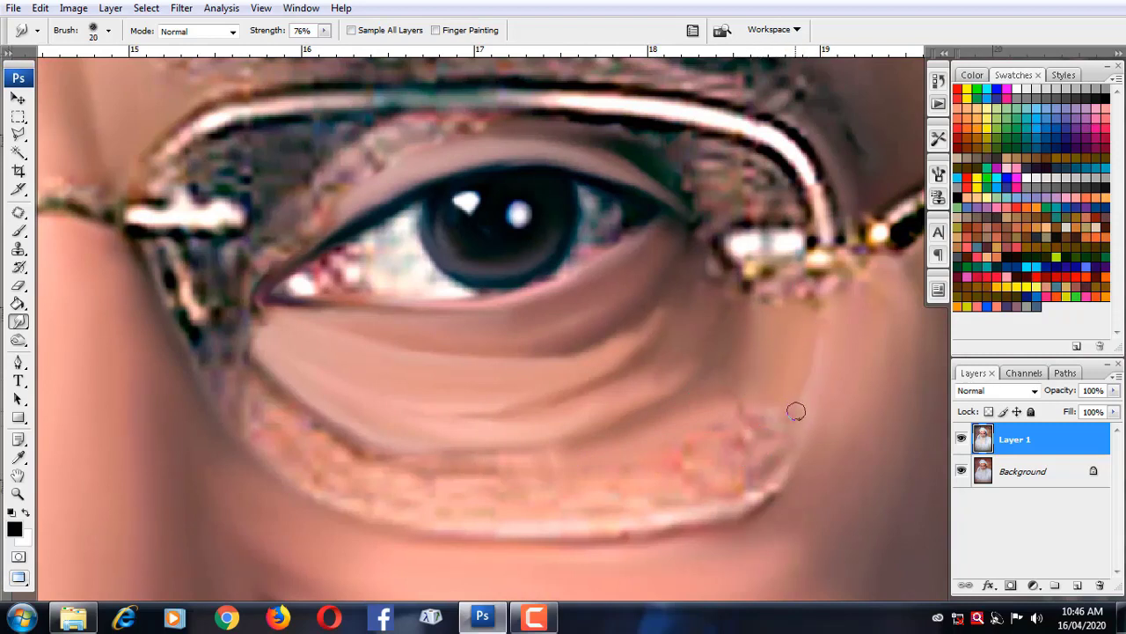
mouse_move(796, 411)
mouse_down()
mouse_move(767, 492)
mouse_move(585, 532)
mouse_up()
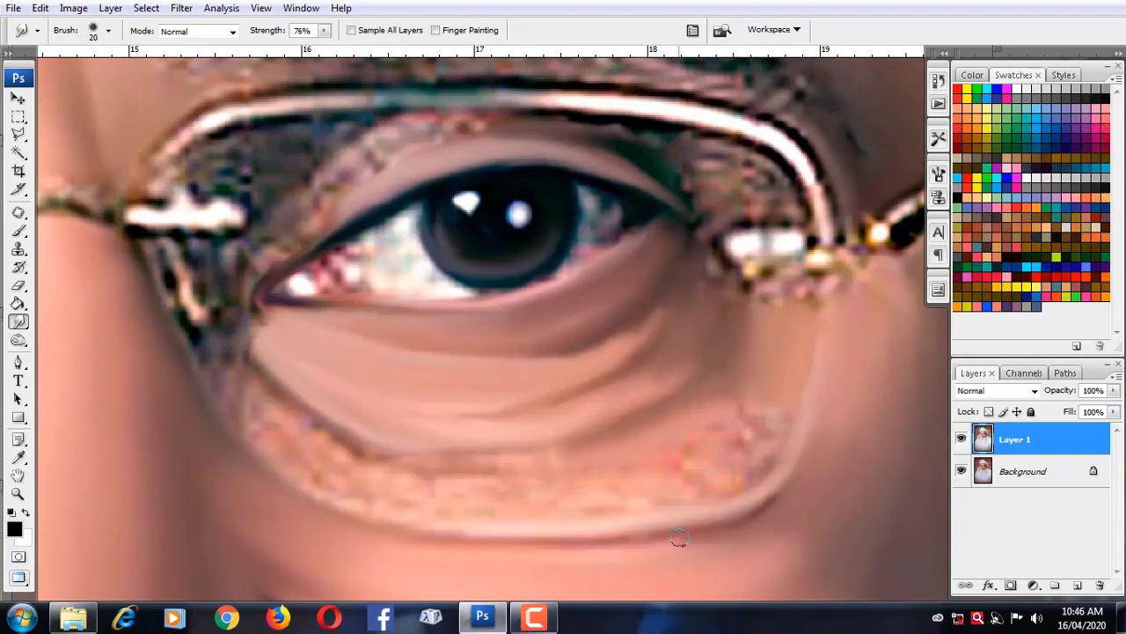
key(bracketright)
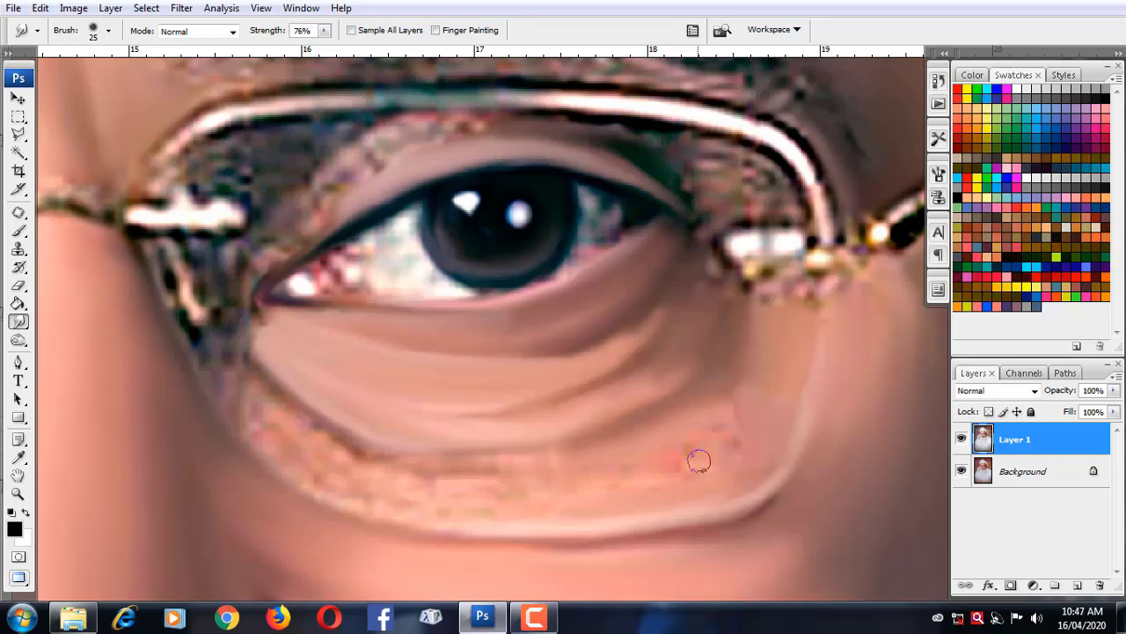
mouse_move(714, 445)
mouse_down()
mouse_move(634, 484)
mouse_move(520, 485)
mouse_move(534, 483)
mouse_move(493, 510)
mouse_up()
Smooth the eyelid between the glasses rim and the eye
scroll(493, 510, left, 5)
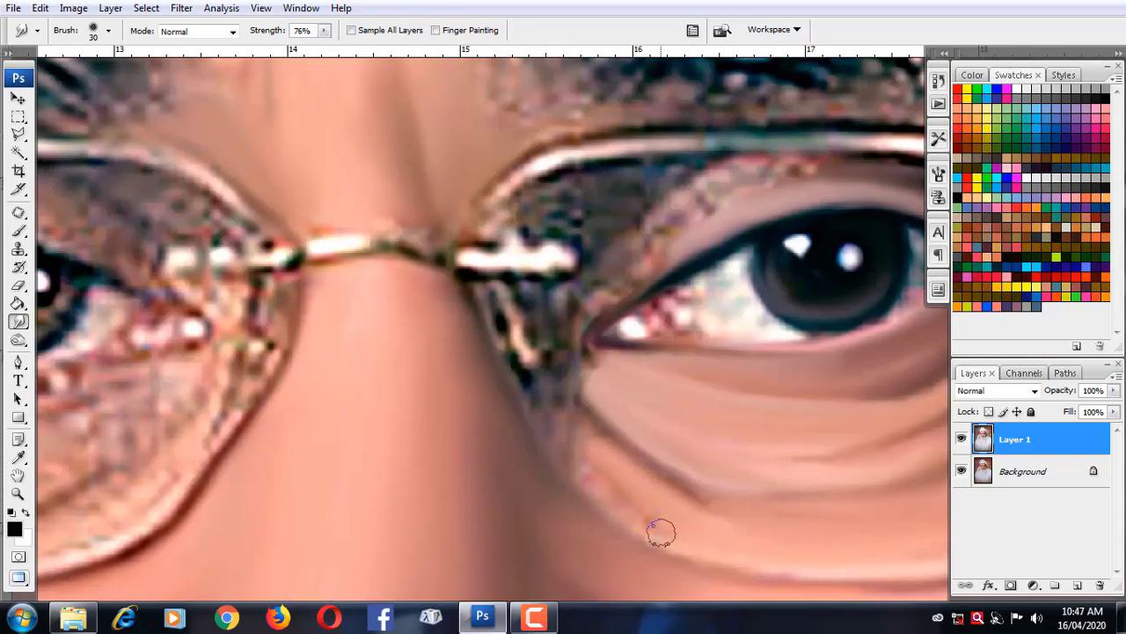
scroll(661, 531, up, 2)
scroll(648, 535, down, 3)
scroll(633, 431, up, 2)
scroll(666, 432, up, 3)
scroll(666, 432, left, 1)
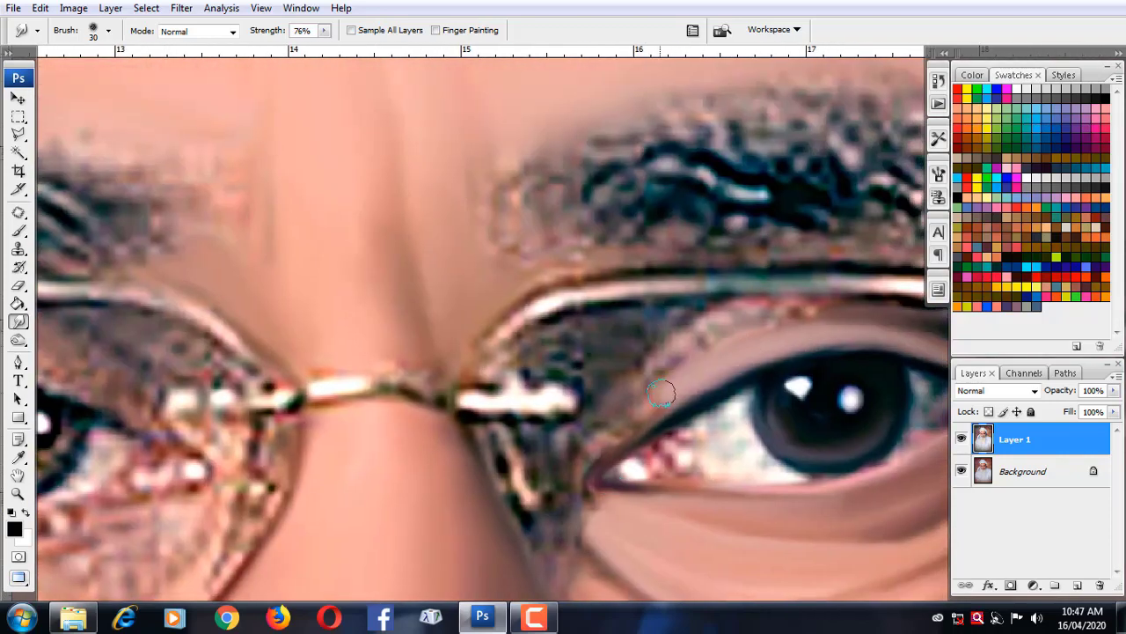
scroll(757, 361, up, 2)
scroll(668, 395, right, 4)
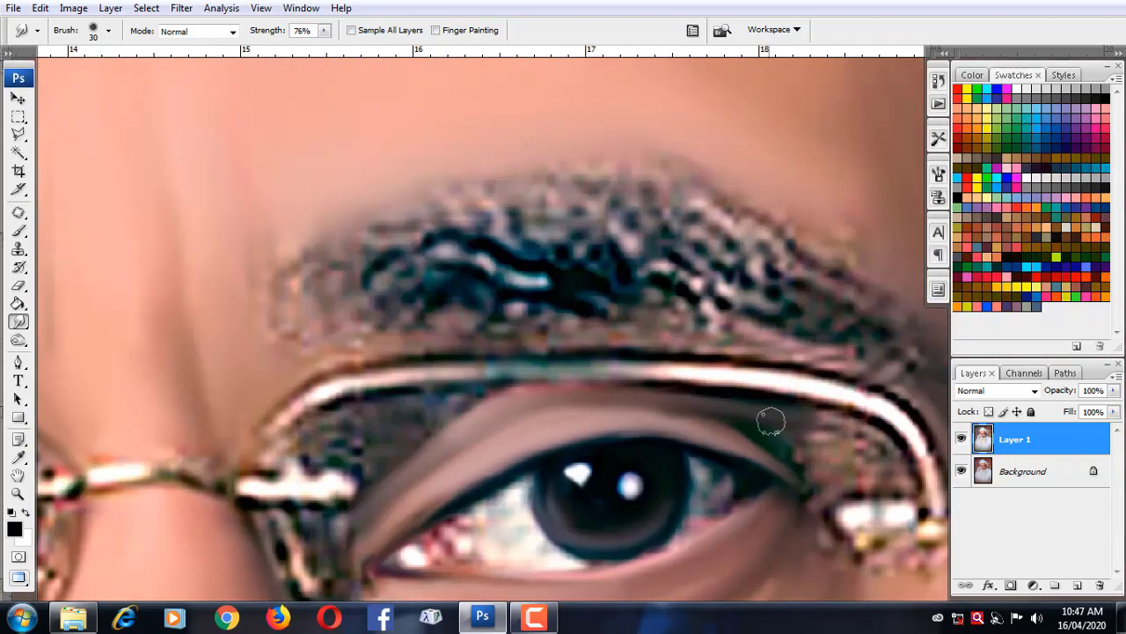
scroll(686, 425, left, 1)
scroll(678, 425, up, 1)
mouse_move(558, 425)
mouse_down()
mouse_move(447, 430)
mouse_move(402, 455)
mouse_move(400, 486)
mouse_move(422, 455)
mouse_move(448, 480)
mouse_move(414, 487)
mouse_move(450, 489)
mouse_up()
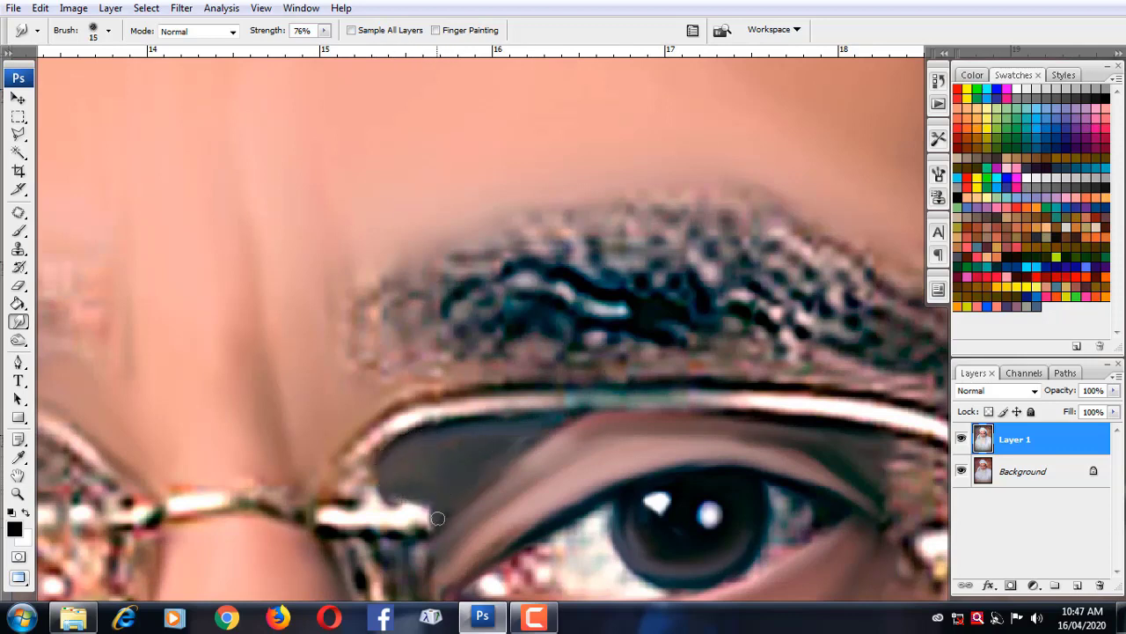
Pull the dark lens edge below the nose bridge down and blend its tip into the skin
scroll(563, 458, left, 2)
scroll(528, 423, down, 4)
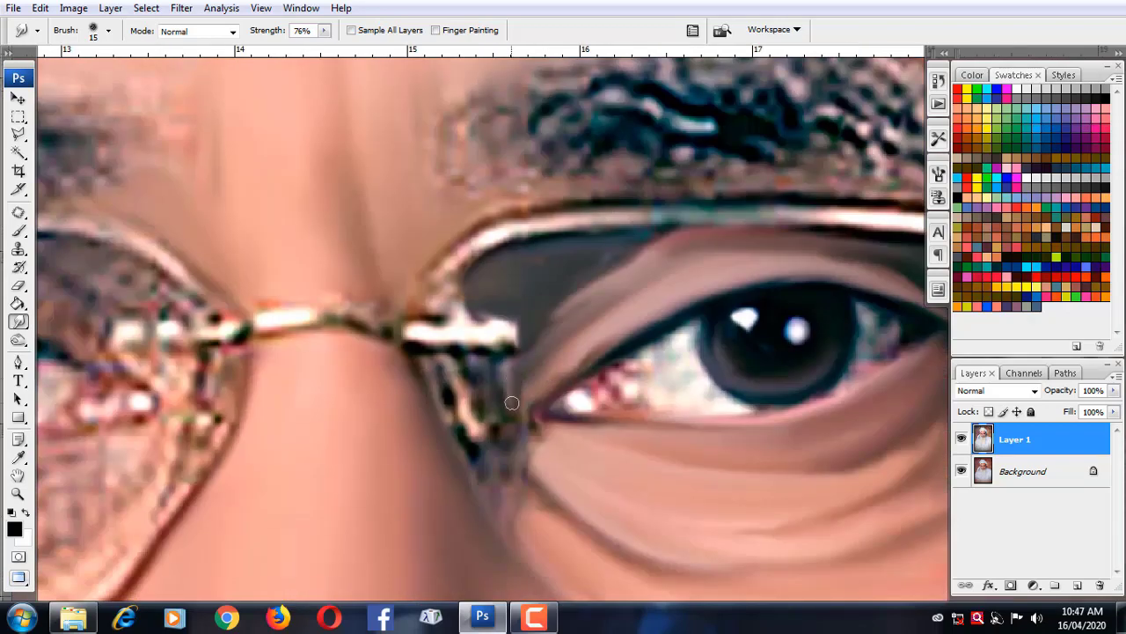
mouse_move(451, 355)
mouse_down()
mouse_move(473, 451)
mouse_move(444, 388)
mouse_move(487, 505)
mouse_move(528, 548)
mouse_up()
key(bracketright)
key(bracketright)
scroll(528, 528, down, 3)
scroll(535, 487, right, 2)
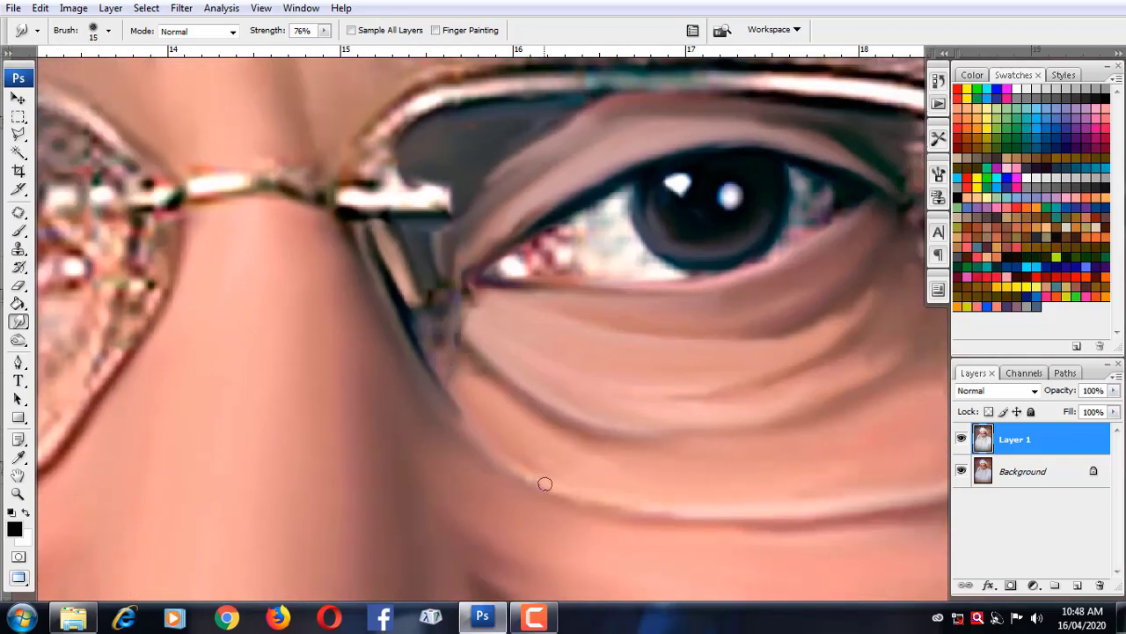
drag(544, 483, 436, 390)
drag(504, 378, 432, 334)
key(bracketright)
drag(496, 346, 457, 308)
drag(519, 367, 467, 300)
Move the view to the other eye, zoom in closely and narrow the brush
key(ctrl+minus)
key(ctrl+minus)
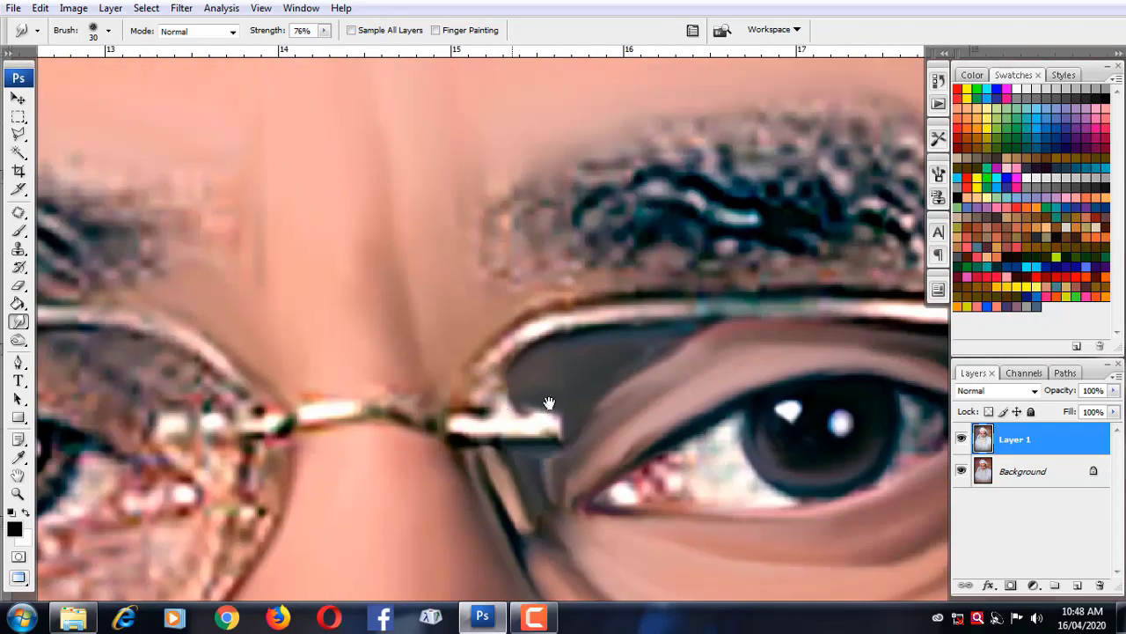
scroll(552, 402, left, 5)
key(ctrl+plus)
key(ctrl+plus)
key(bracketleft)
Extend the dark upper-lid line to the outer corner and lighten the skin above it
mouse_move(444, 245)
mouse_down()
mouse_move(502, 229)
mouse_move(330, 284)
mouse_move(642, 251)
mouse_move(834, 337)
mouse_move(843, 352)
mouse_up()
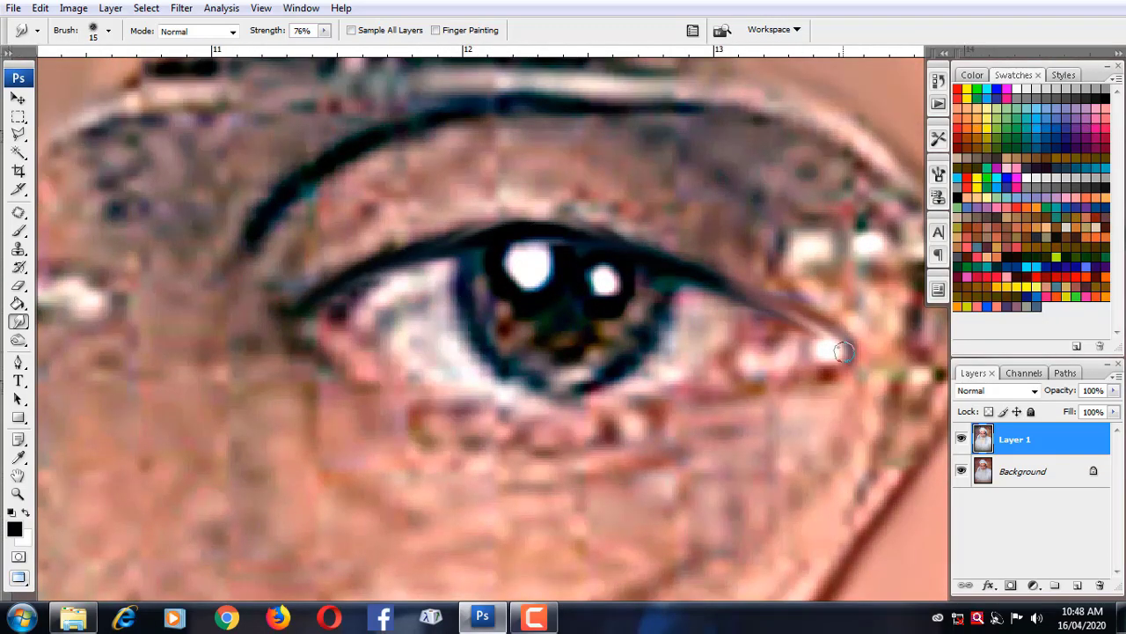
drag(747, 296, 834, 342)
key(bracketright)
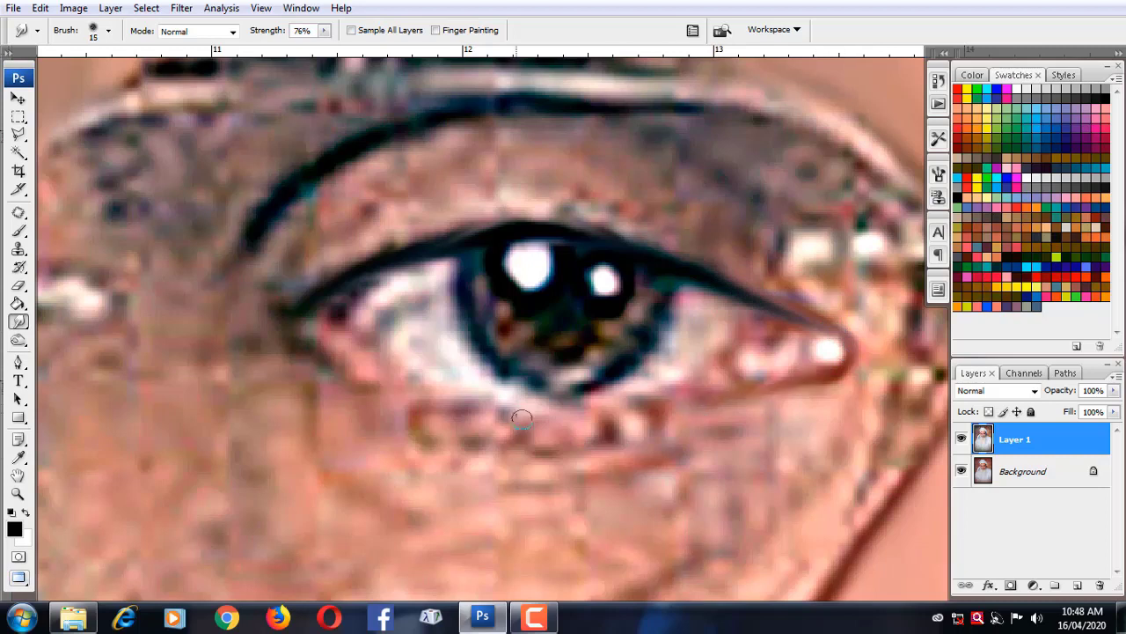
key(bracketleft)
mouse_move(533, 191)
mouse_down()
mouse_move(536, 201)
mouse_move(291, 289)
mouse_move(674, 254)
mouse_move(814, 302)
mouse_move(467, 176)
mouse_move(337, 202)
mouse_move(759, 226)
mouse_up()
Smooth the skin under the eyeliner's inner end and the textured skin below the lower eyelid
key(bracketright)
key(bracketright)
scroll(771, 197, down, 1)
scroll(747, 188, down, 1)
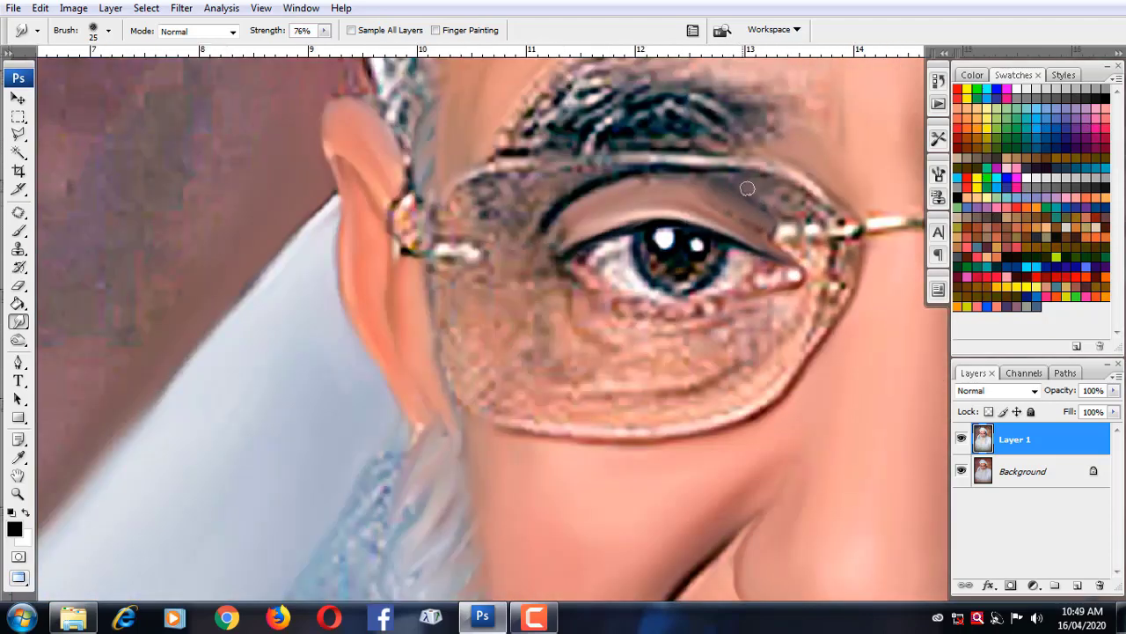
scroll(795, 204, up, 1)
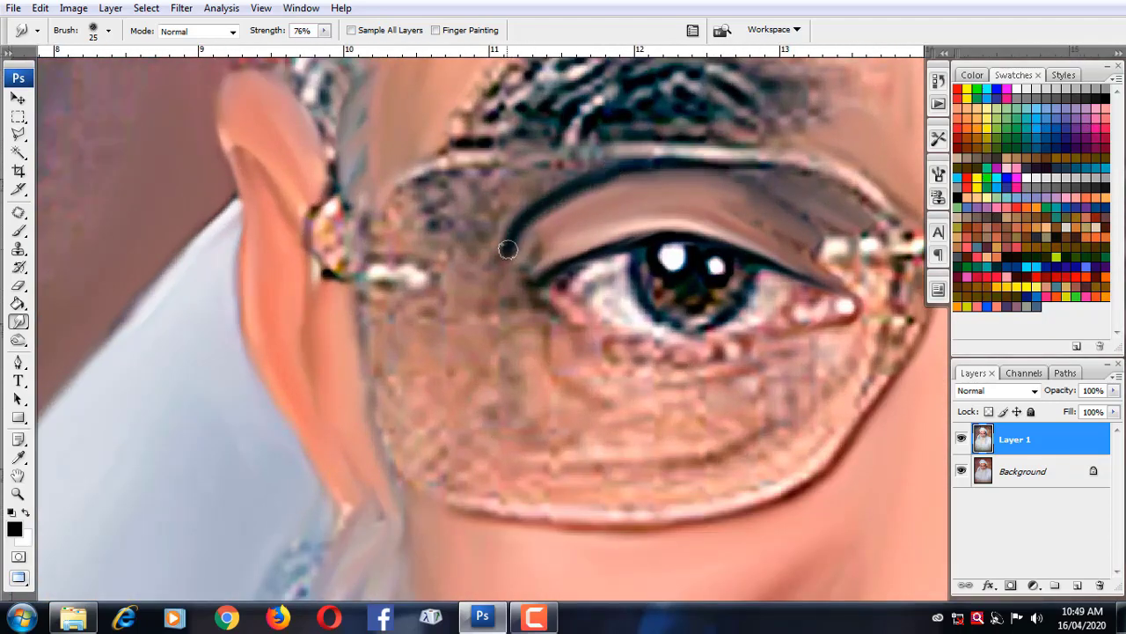
drag(466, 241, 511, 277)
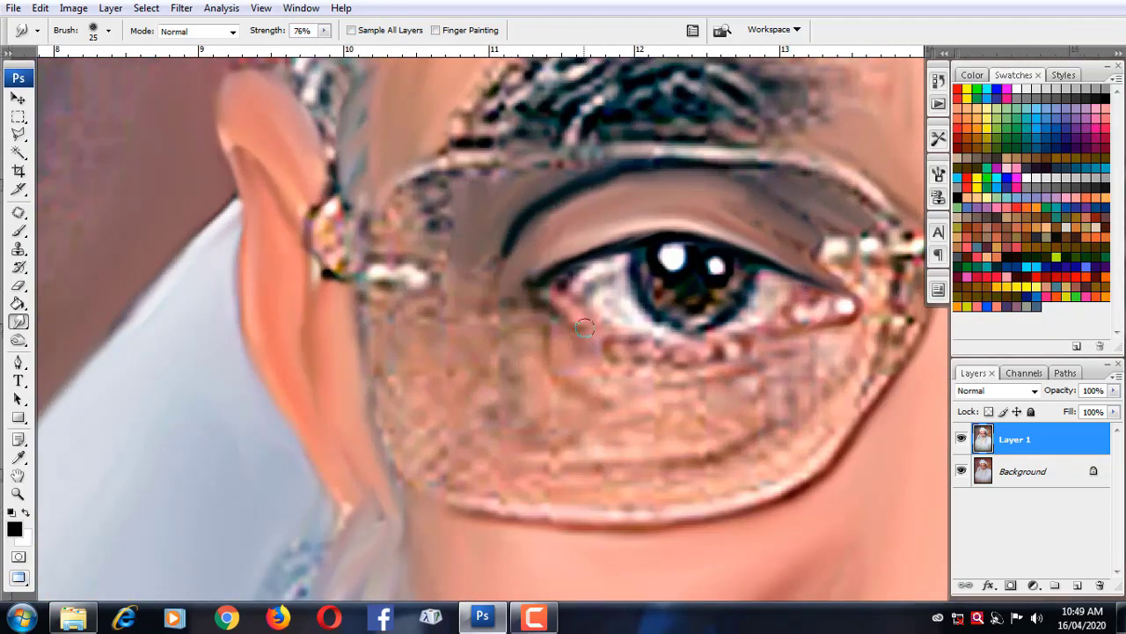
drag(586, 329, 830, 326)
drag(649, 396, 773, 355)
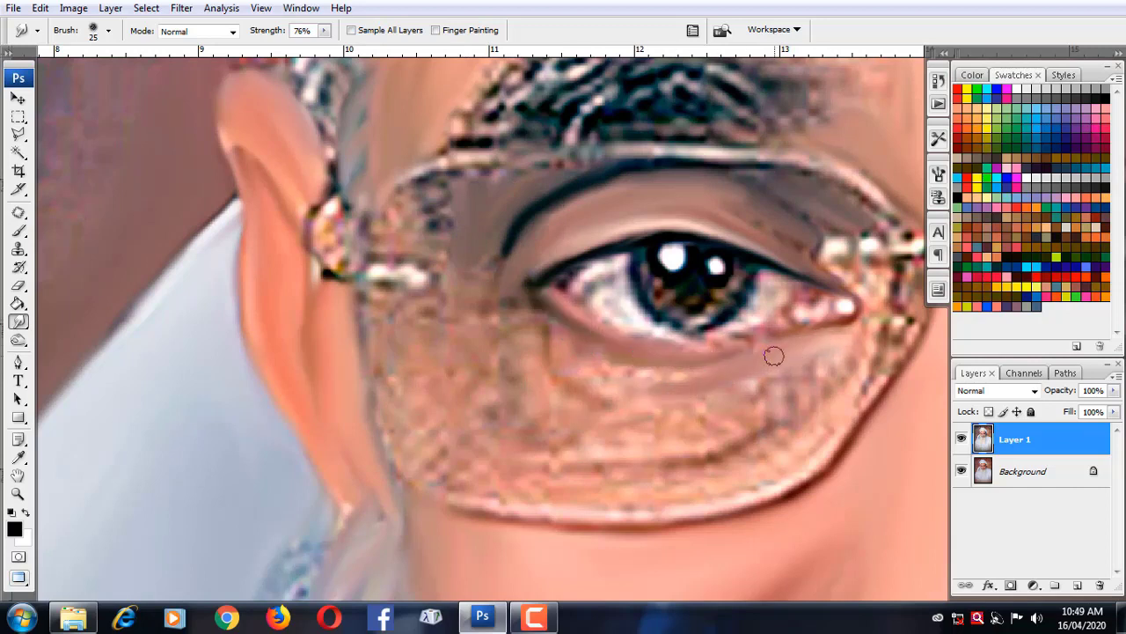
mouse_move(644, 367)
mouse_down()
mouse_move(639, 375)
mouse_move(578, 344)
mouse_move(657, 397)
mouse_move(855, 334)
mouse_move(681, 415)
mouse_move(530, 390)
mouse_move(571, 395)
mouse_move(507, 336)
mouse_up()
key(bracketright)
Smooth the inner eye corner and the speckled glasses-frame texture and lower rim
drag(502, 285, 513, 336)
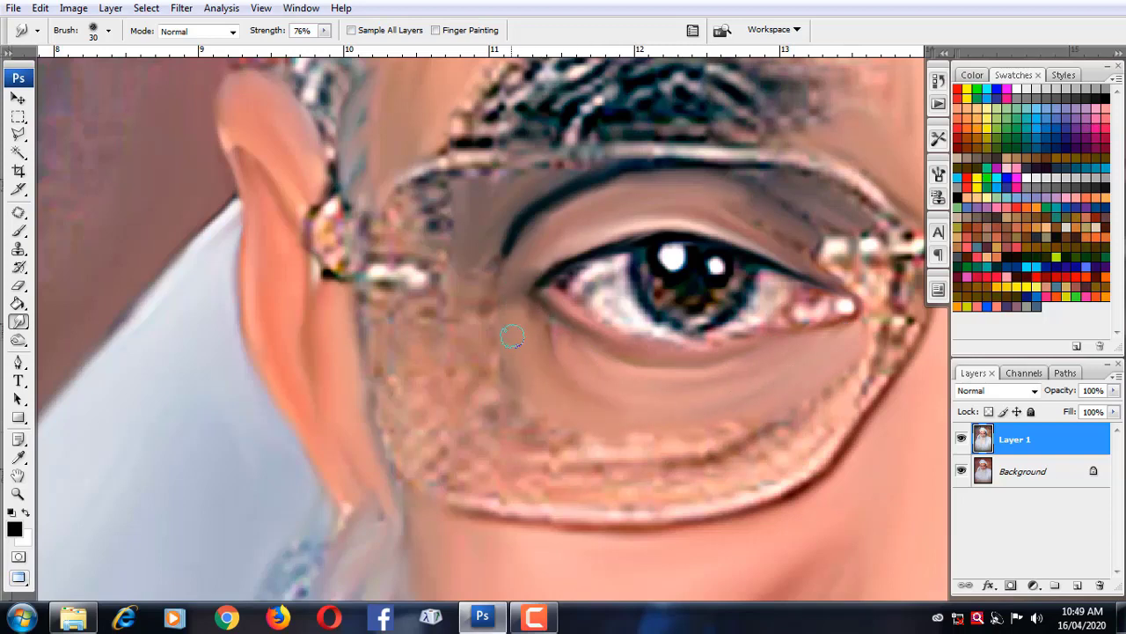
drag(484, 258, 517, 183)
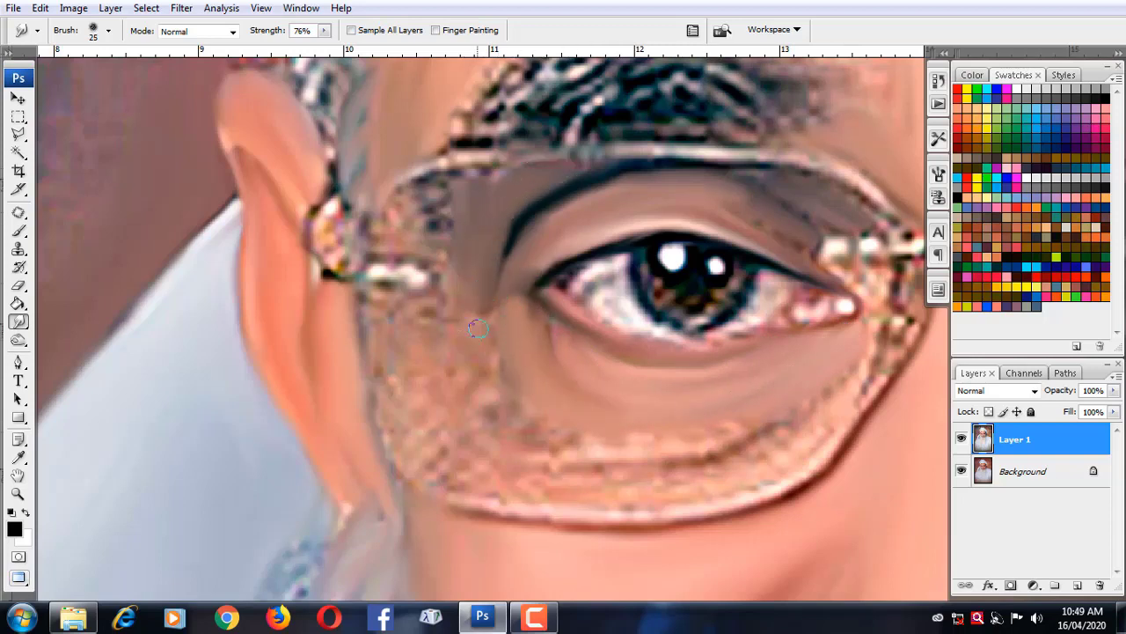
mouse_move(480, 352)
mouse_down()
mouse_move(536, 421)
mouse_move(475, 407)
mouse_move(651, 460)
mouse_move(585, 440)
mouse_move(464, 445)
mouse_up()
mouse_move(701, 459)
mouse_down()
mouse_move(711, 466)
mouse_move(794, 415)
mouse_move(766, 438)
mouse_move(845, 379)
mouse_move(770, 440)
mouse_move(822, 382)
mouse_move(862, 392)
mouse_move(782, 478)
mouse_move(704, 495)
mouse_move(819, 453)
mouse_move(624, 513)
mouse_move(642, 495)
mouse_move(436, 467)
mouse_up()
key(bracketleft)
key(bracketright)
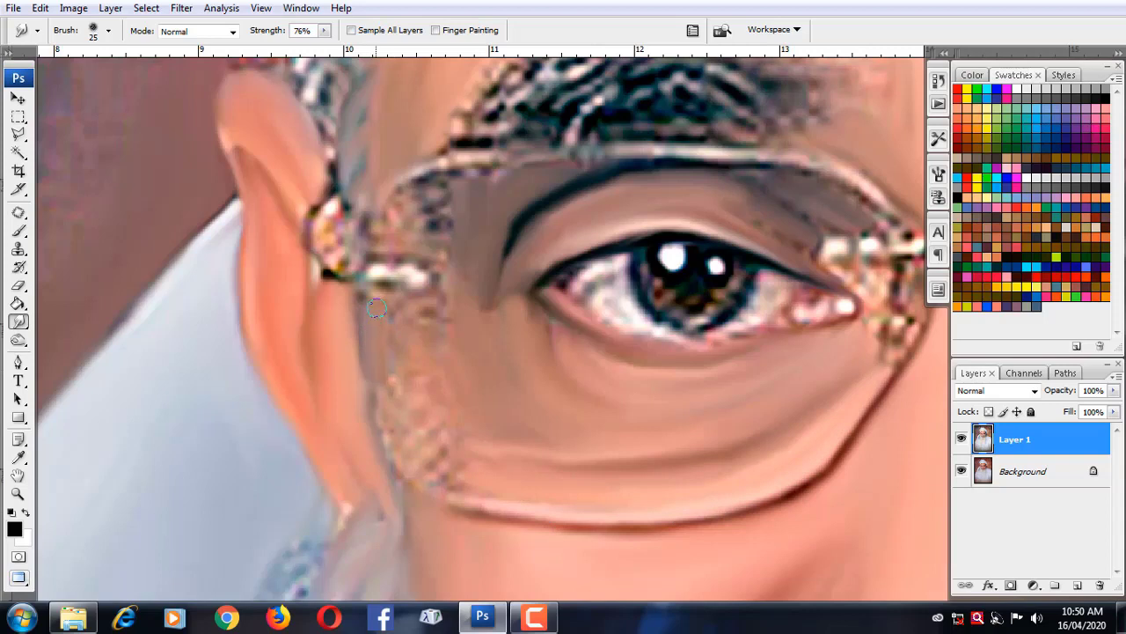
drag(476, 500, 431, 471)
key(bracketright)
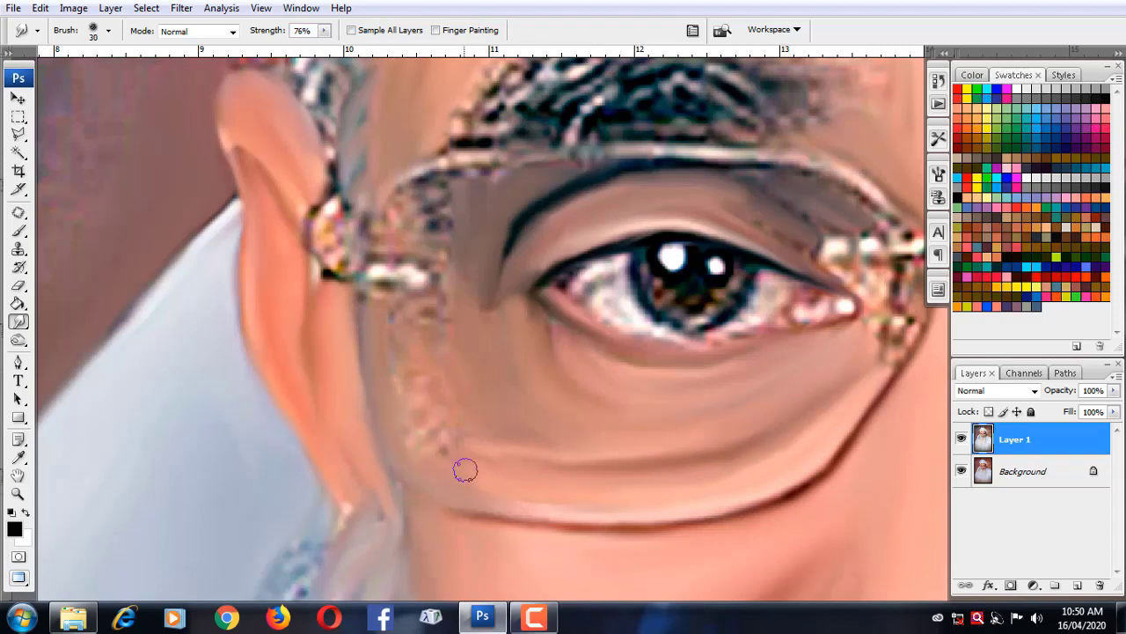
mouse_move(411, 410)
mouse_down()
mouse_move(395, 370)
mouse_move(419, 343)
mouse_up()
key(bracketright)
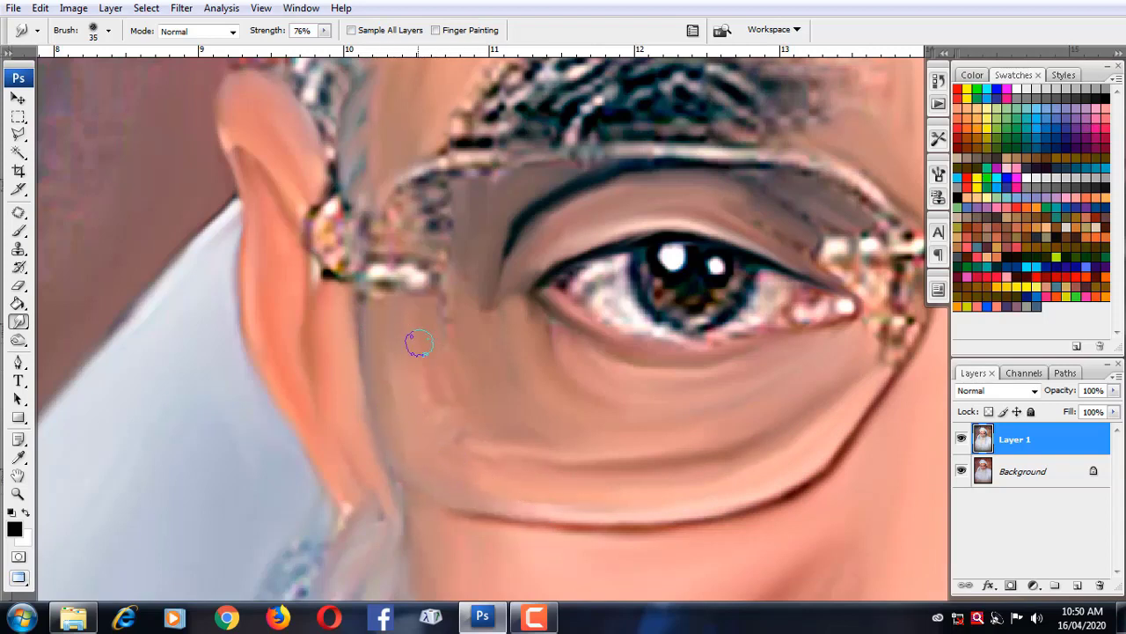
Smudge the glasses frame near the eye and the inner-corner skin toward the brow
scroll(624, 392, down, 3)
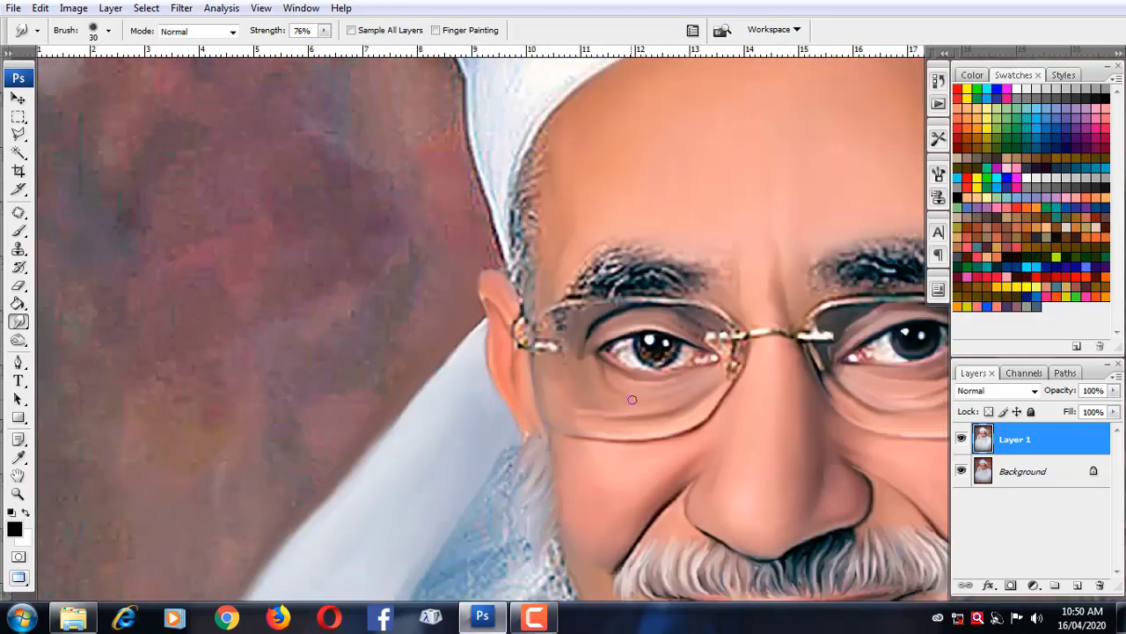
scroll(625, 391, down, 2)
scroll(598, 401, up, 5)
scroll(579, 405, up, 1)
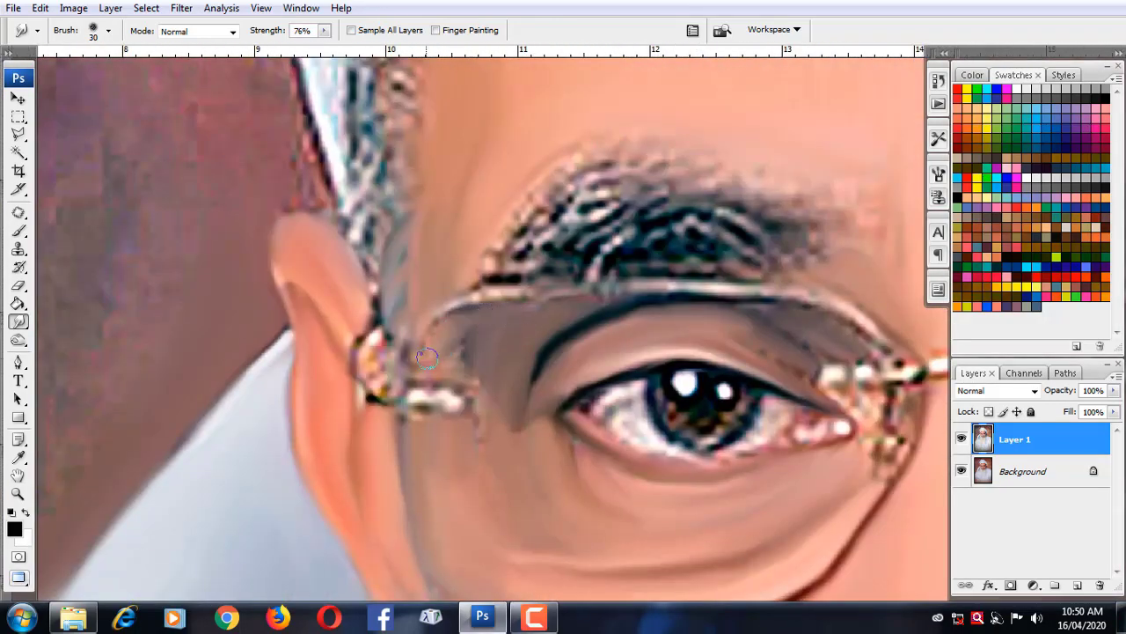
drag(440, 337, 419, 365)
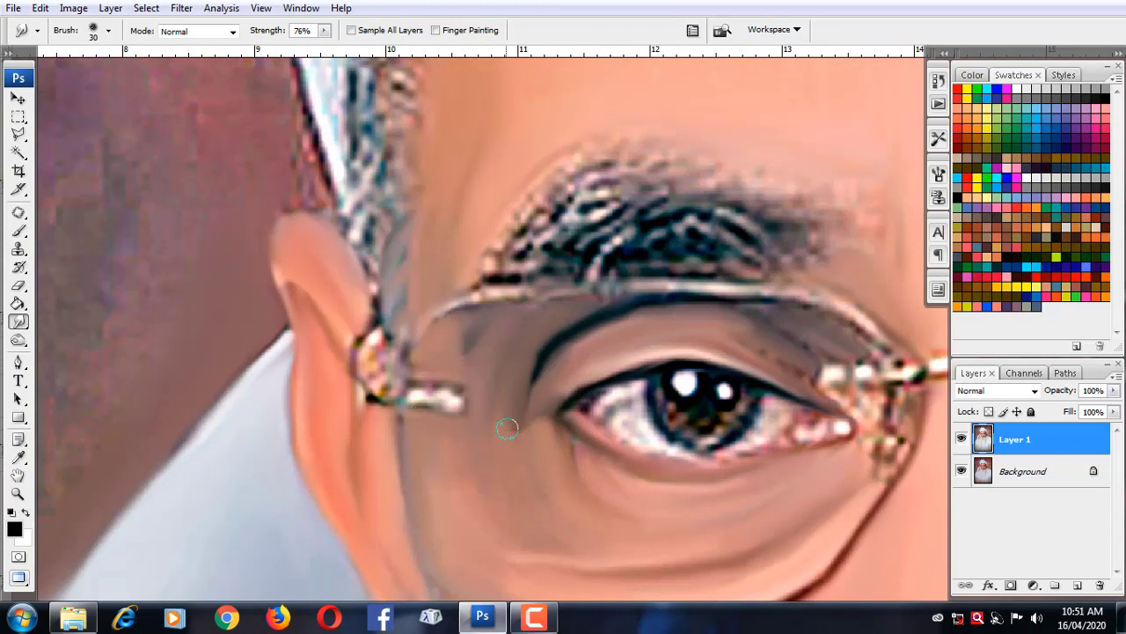
drag(507, 429, 557, 320)
drag(766, 360, 775, 357)
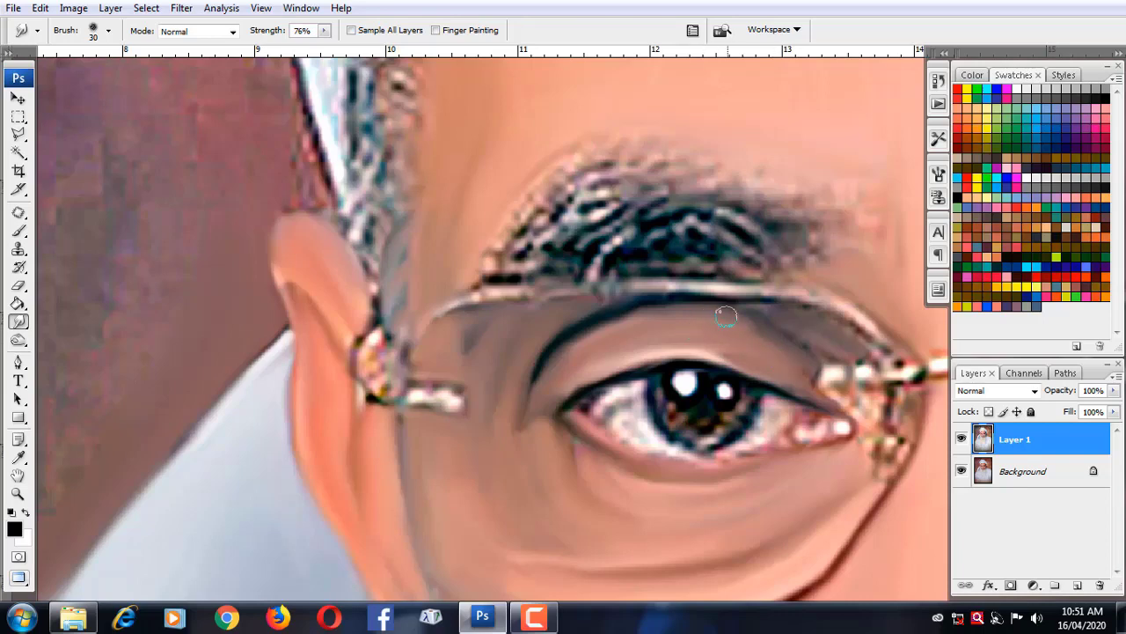
drag(725, 317, 812, 314)
With a narrower brush, smooth the glasses arm near the ear and the frame toward the brow
scroll(612, 423, up, 1)
scroll(612, 423, up, 2)
key(bracketleft)
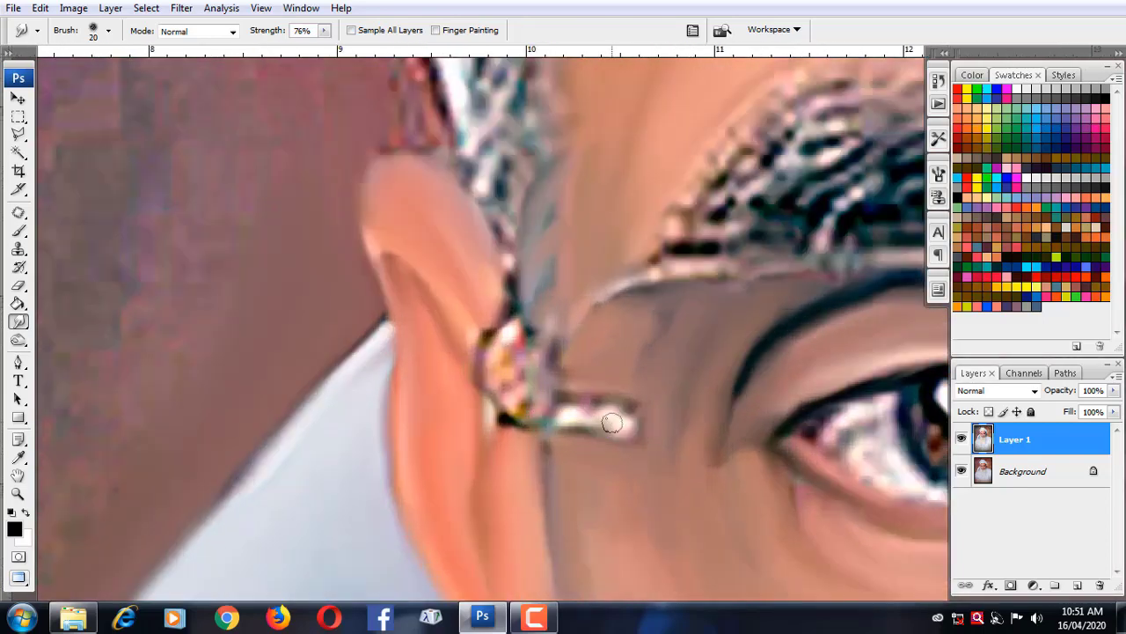
scroll(612, 424, up, 1)
key(bracketleft)
mouse_move(628, 402)
mouse_down()
mouse_move(545, 400)
mouse_move(651, 418)
mouse_move(552, 423)
mouse_move(586, 428)
mouse_up()
scroll(528, 264, down, 1)
drag(505, 315, 715, 232)
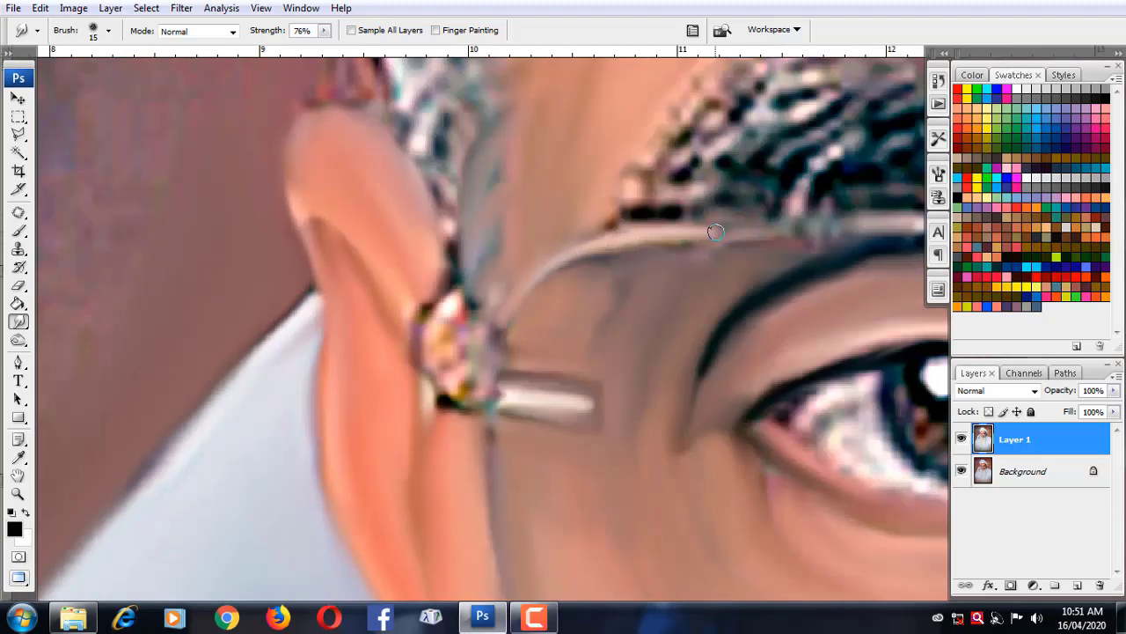
key(bracketright)
Smooth the nose-bridge bar, removing its orange blob, and the skin above it
scroll(573, 284, right, 3)
scroll(395, 262, right, 1)
scroll(406, 222, right, 1)
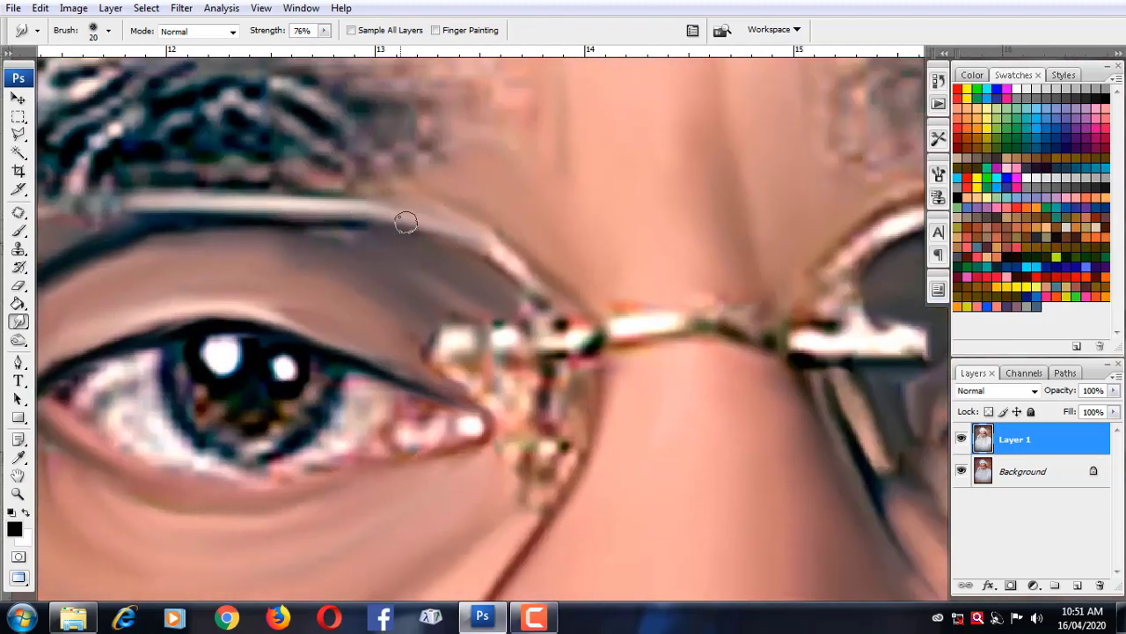
drag(406, 221, 467, 238)
scroll(467, 238, down, 2)
scroll(467, 239, right, 1)
mouse_move(549, 225)
mouse_down()
mouse_move(704, 216)
mouse_move(610, 221)
mouse_up()
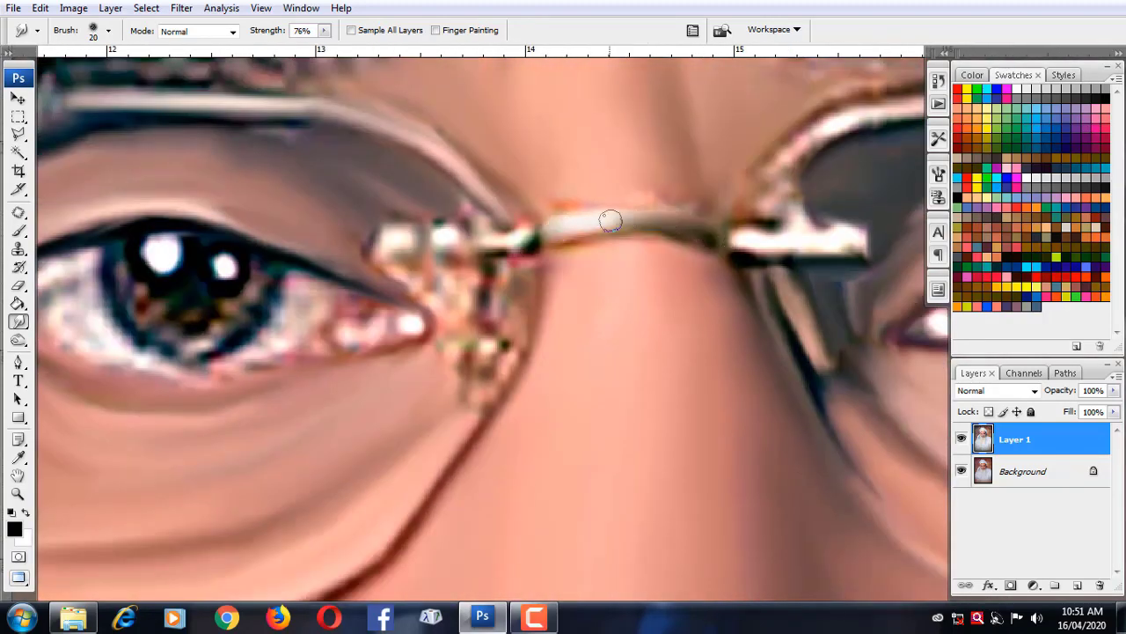
drag(553, 196, 704, 211)
mouse_move(666, 166)
mouse_down()
mouse_move(691, 198)
mouse_move(674, 221)
mouse_move(478, 239)
mouse_move(480, 300)
mouse_move(506, 343)
mouse_up()
Smear the left lens frame edge, sparkly inner eye corner and nose-bridge bar into one smooth bar
scroll(506, 344, down, 1)
scroll(506, 343, left, 1)
mouse_move(526, 300)
mouse_down()
mouse_move(508, 374)
mouse_move(491, 384)
mouse_up()
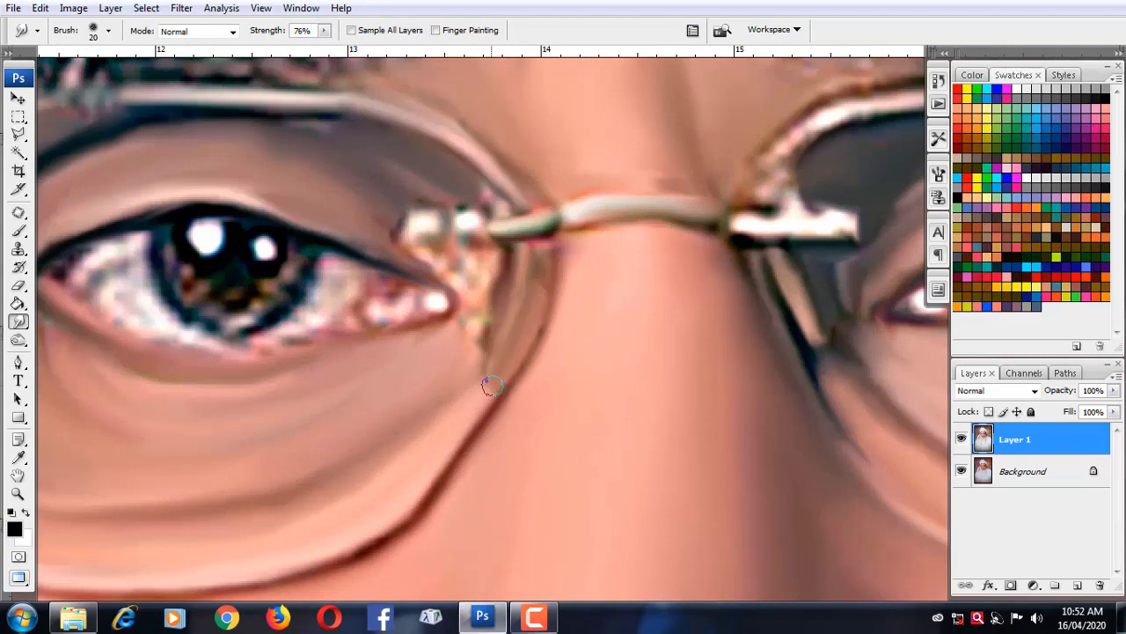
mouse_move(477, 321)
mouse_down()
mouse_move(440, 251)
mouse_move(470, 256)
mouse_move(429, 234)
mouse_up()
drag(502, 227, 400, 225)
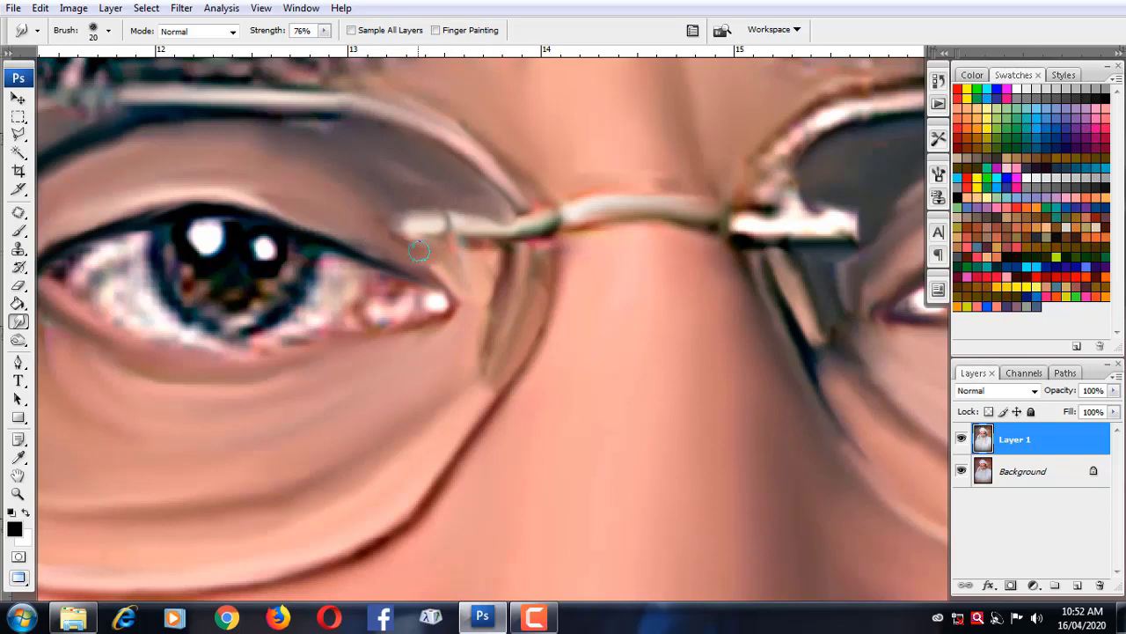
scroll(419, 252, right, 5)
scroll(393, 302, right, 5)
Smudge the glasses rim beside the right eye and the temple arm up to the right
scroll(569, 165, right, 5)
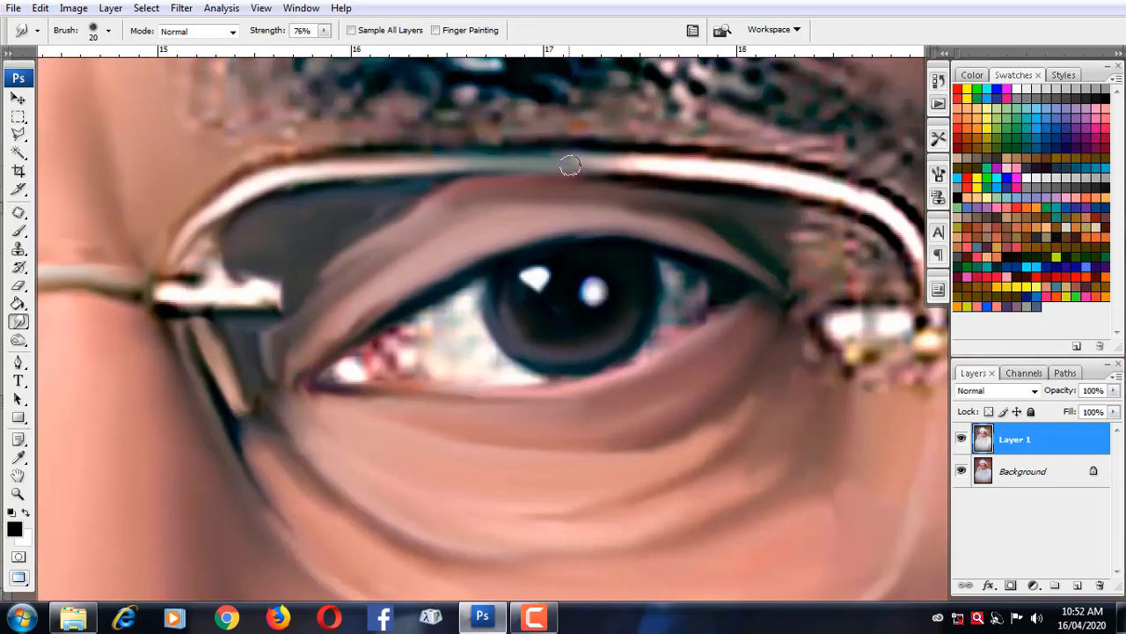
drag(569, 165, 648, 170)
scroll(579, 264, right, 5)
scroll(544, 238, down, 2)
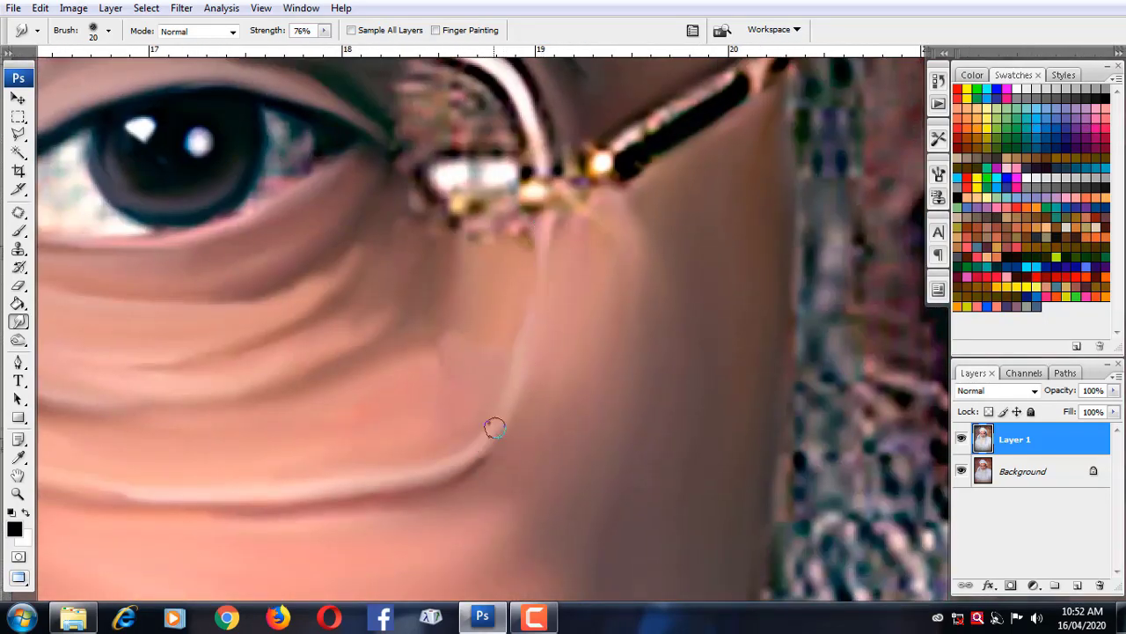
scroll(506, 378, up, 3)
scroll(506, 379, right, 2)
drag(519, 268, 607, 211)
scroll(402, 308, right, 5)
scroll(402, 308, up, 2)
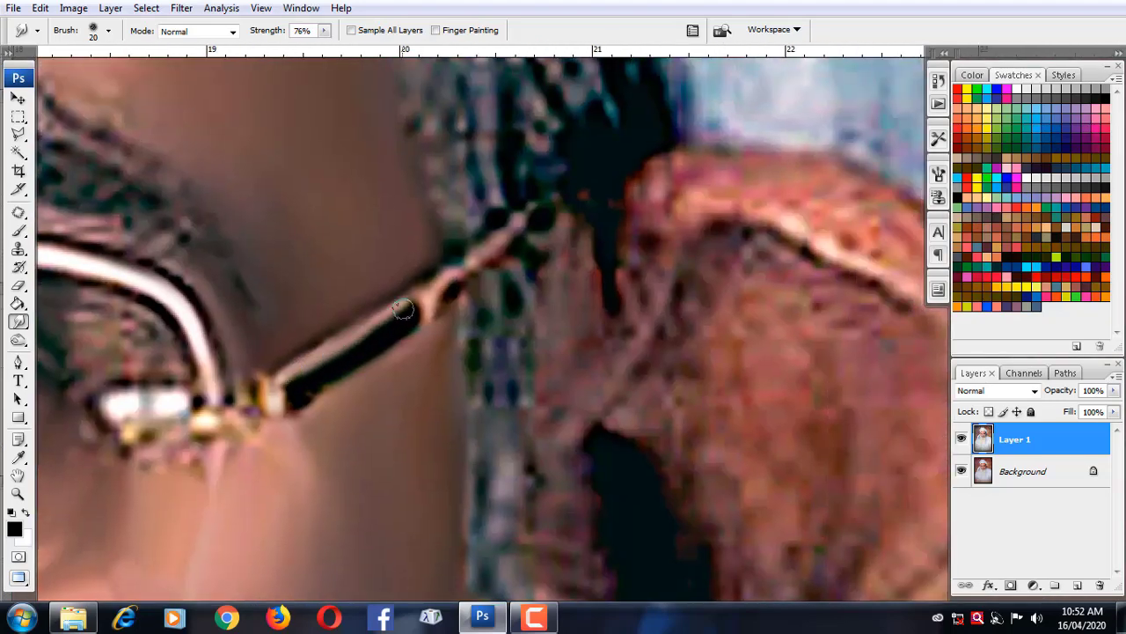
drag(403, 308, 528, 222)
Smear the gold hinge below the lens and the white lens highlight toward it
scroll(508, 232, left, 5)
scroll(508, 232, down, 2)
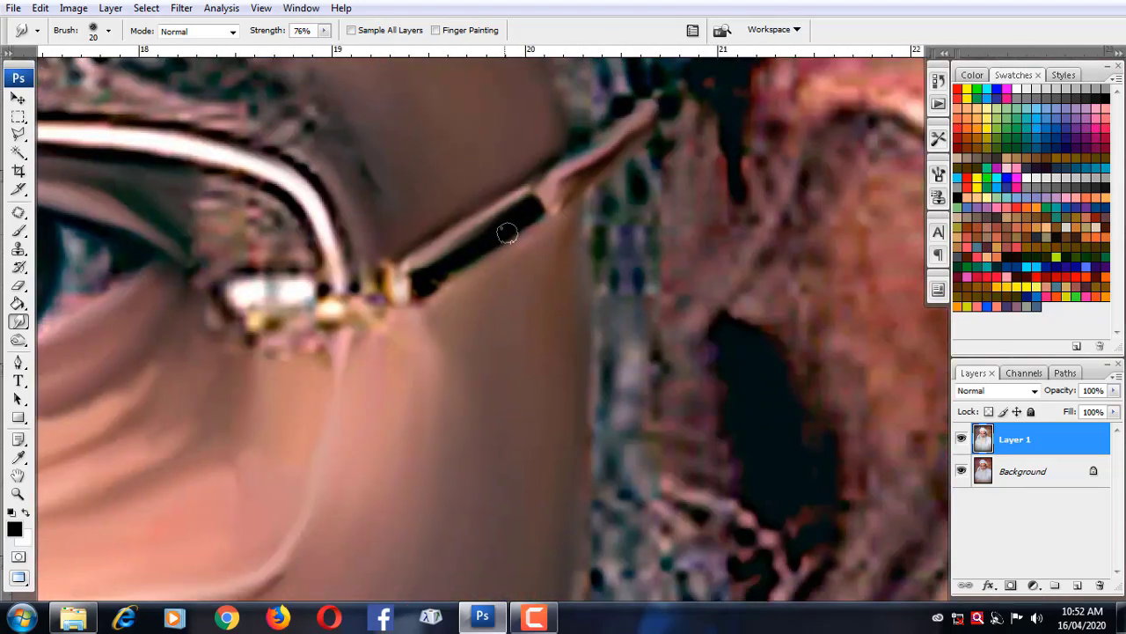
scroll(506, 232, left, 5)
scroll(506, 232, up, 2)
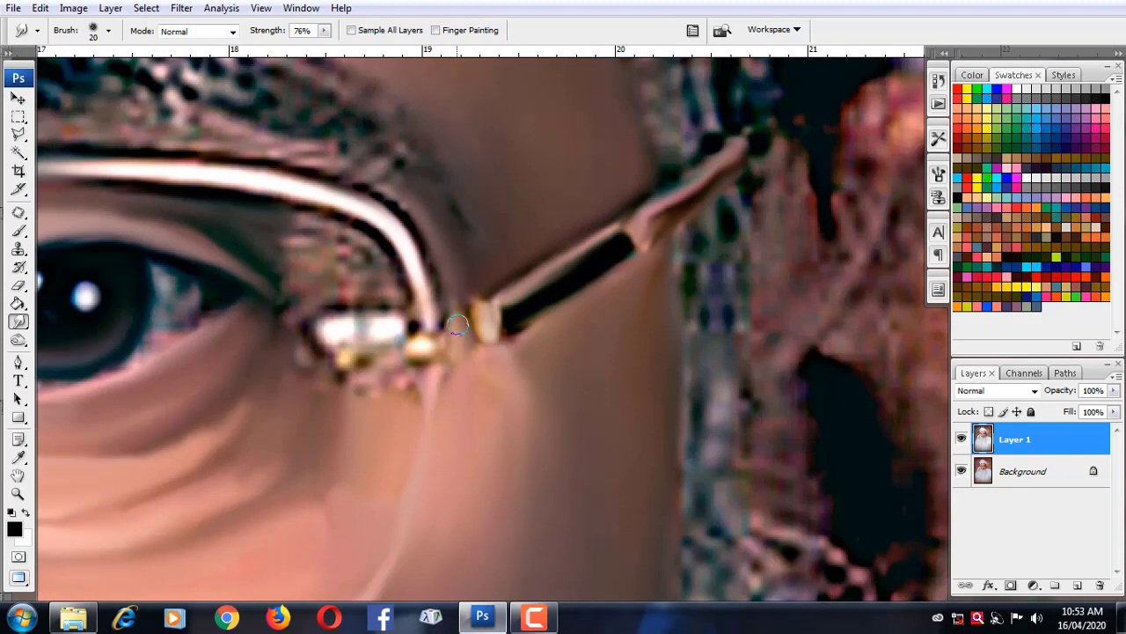
drag(431, 340, 414, 356)
drag(379, 322, 401, 323)
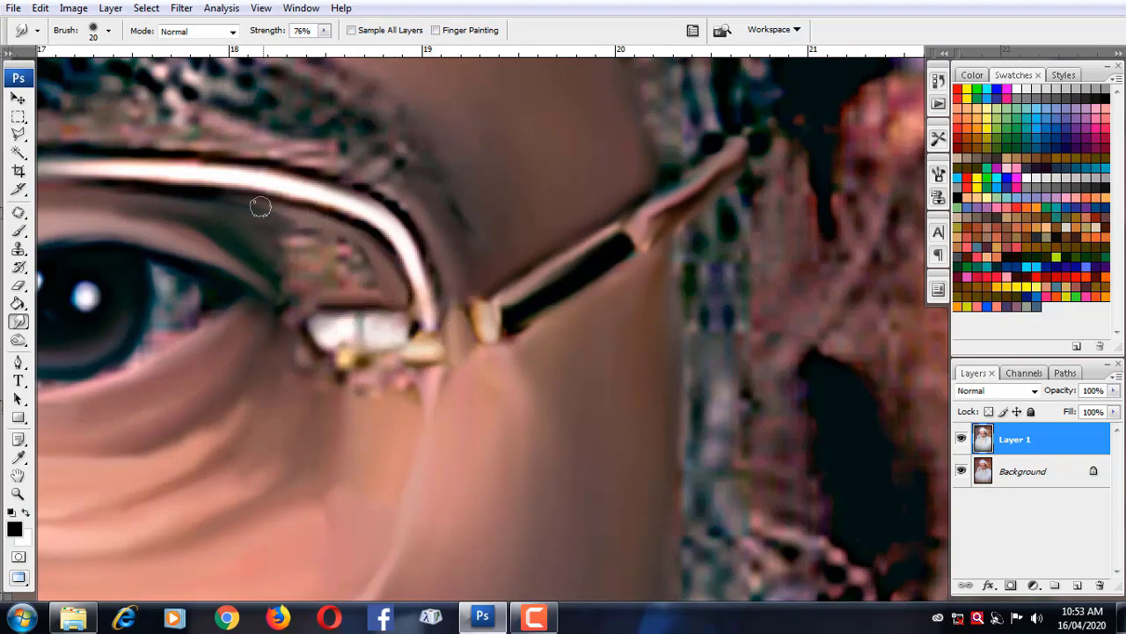
Smudge the lower lens corner and the cheek below the right eye
mouse_move(259, 206)
mouse_down()
mouse_move(372, 288)
mouse_move(498, 334)
mouse_move(453, 334)
mouse_move(411, 390)
mouse_up()
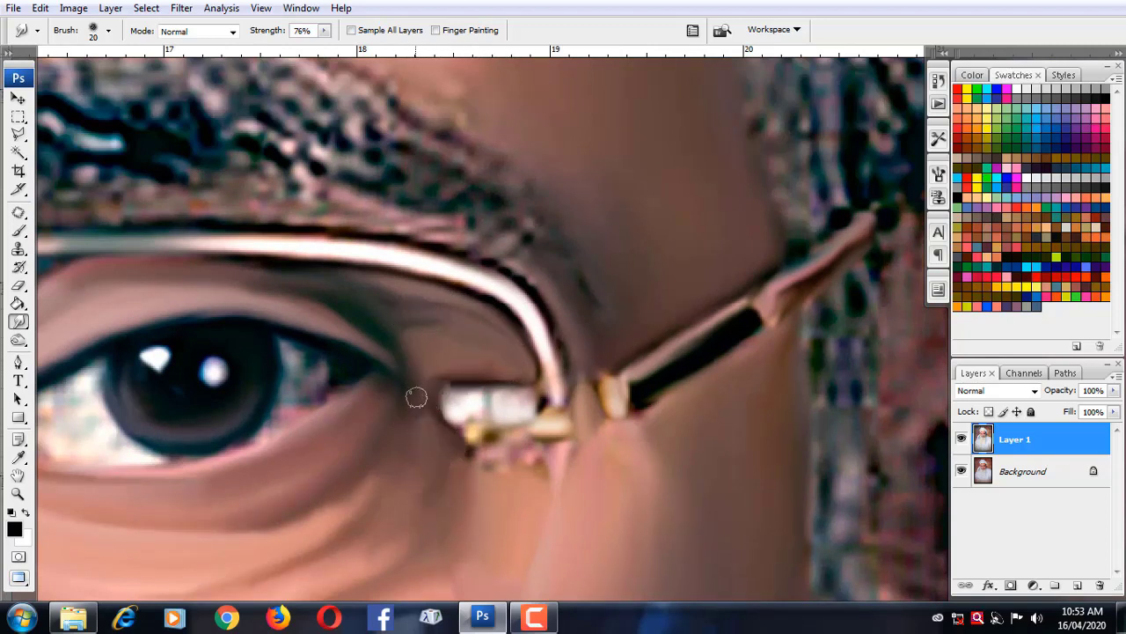
drag(416, 398, 495, 308)
mouse_move(563, 339)
mouse_down()
mouse_move(602, 330)
mouse_move(587, 389)
mouse_move(627, 280)
mouse_up()
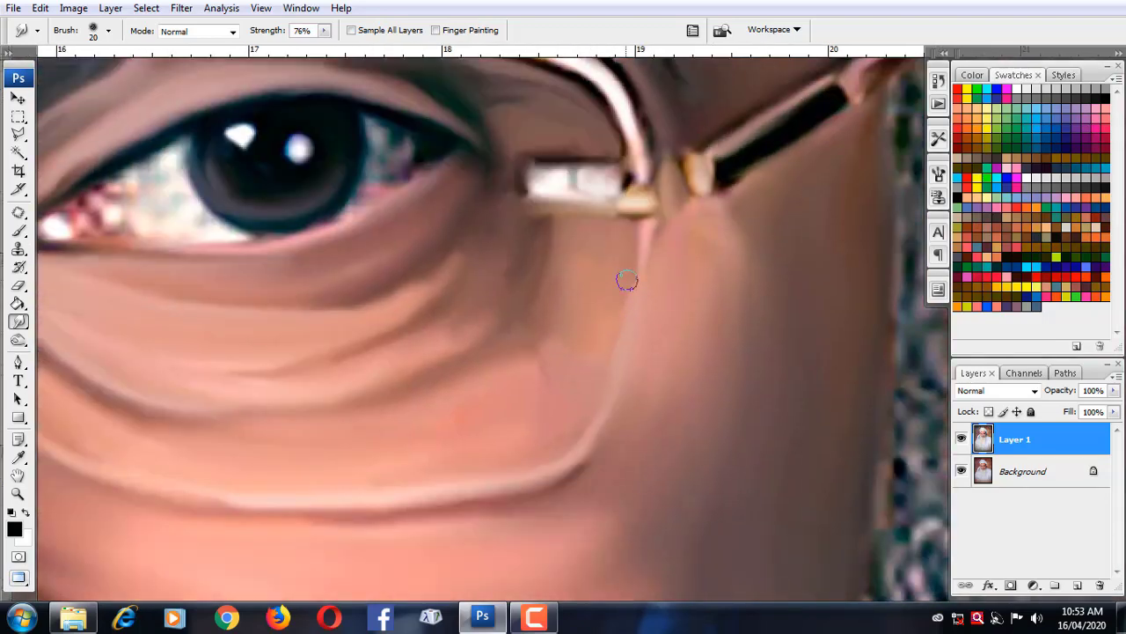
mouse_move(588, 407)
mouse_down()
mouse_move(604, 326)
mouse_move(654, 284)
mouse_move(654, 246)
mouse_up()
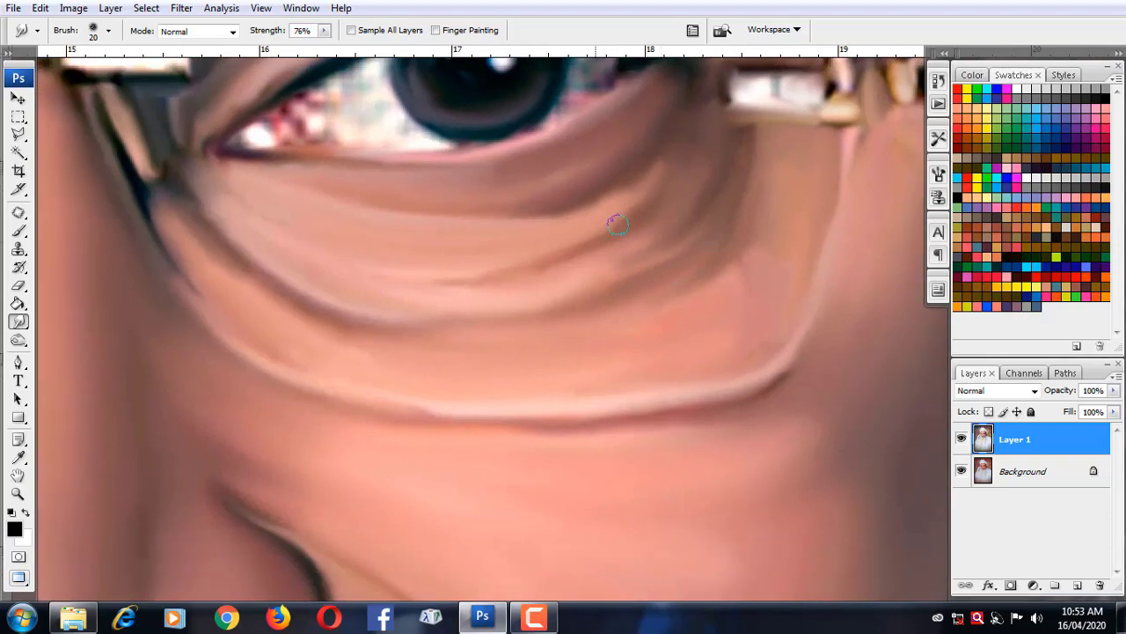
drag(526, 174, 431, 333)
mouse_move(132, 165)
mouse_down()
mouse_move(159, 377)
mouse_move(566, 294)
mouse_move(535, 377)
mouse_up()
Enlarge the Smudge brush to 40 px and smooth the ear's upper rim
scroll(535, 376, down, 2)
scroll(573, 447, down, 2)
scroll(379, 322, down, 1)
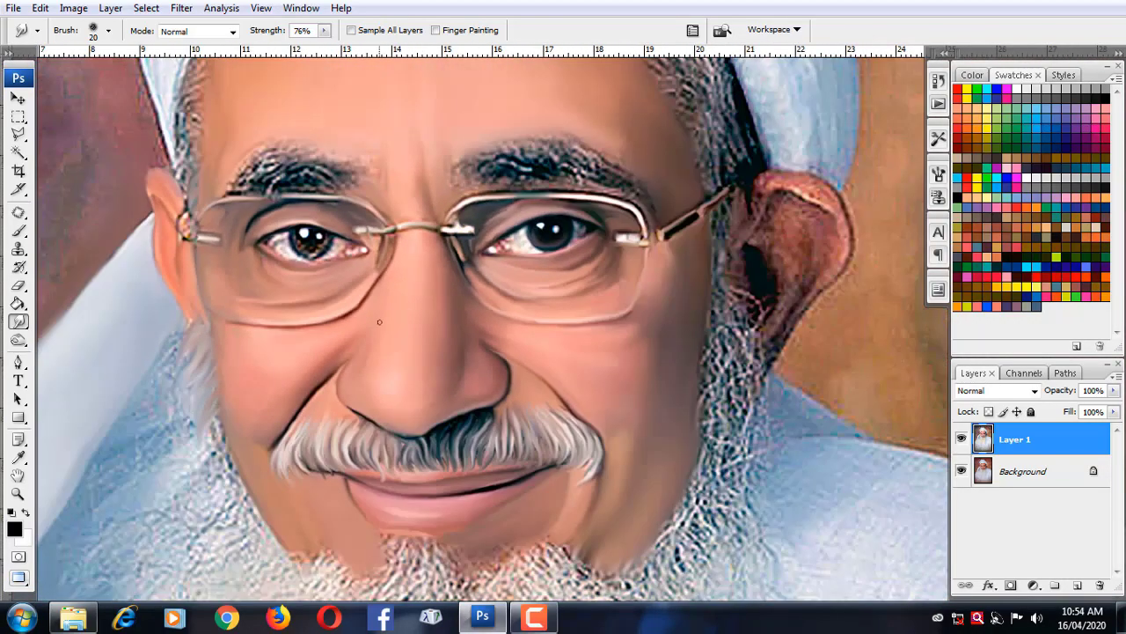
scroll(470, 282, up, 2)
key(bracketright)
mouse_move(546, 270)
mouse_down()
mouse_move(616, 303)
mouse_move(528, 251)
mouse_move(625, 264)
mouse_up()
mouse_move(572, 229)
mouse_down()
mouse_move(461, 282)
mouse_move(443, 354)
mouse_move(431, 292)
mouse_move(515, 276)
mouse_move(470, 373)
mouse_move(528, 491)
mouse_move(551, 472)
mouse_move(549, 309)
mouse_move(528, 274)
mouse_move(575, 326)
mouse_up()
Smooth the reddish speckled inner ear patch, the outer and lower ear rim, and below the ear
drag(596, 364, 568, 354)
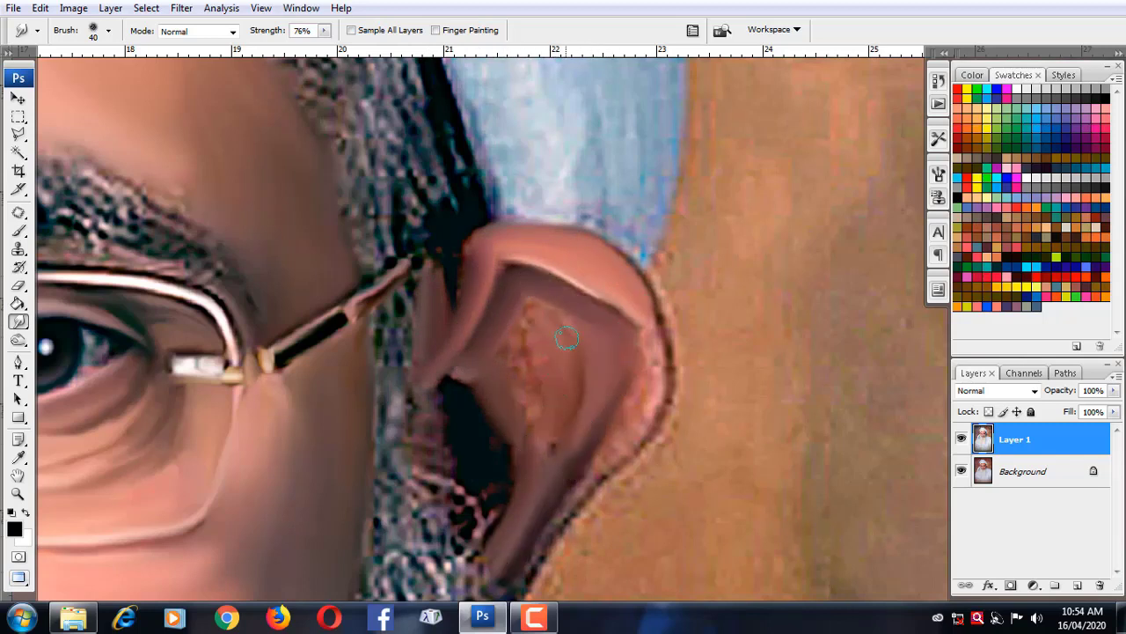
drag(541, 309, 536, 413)
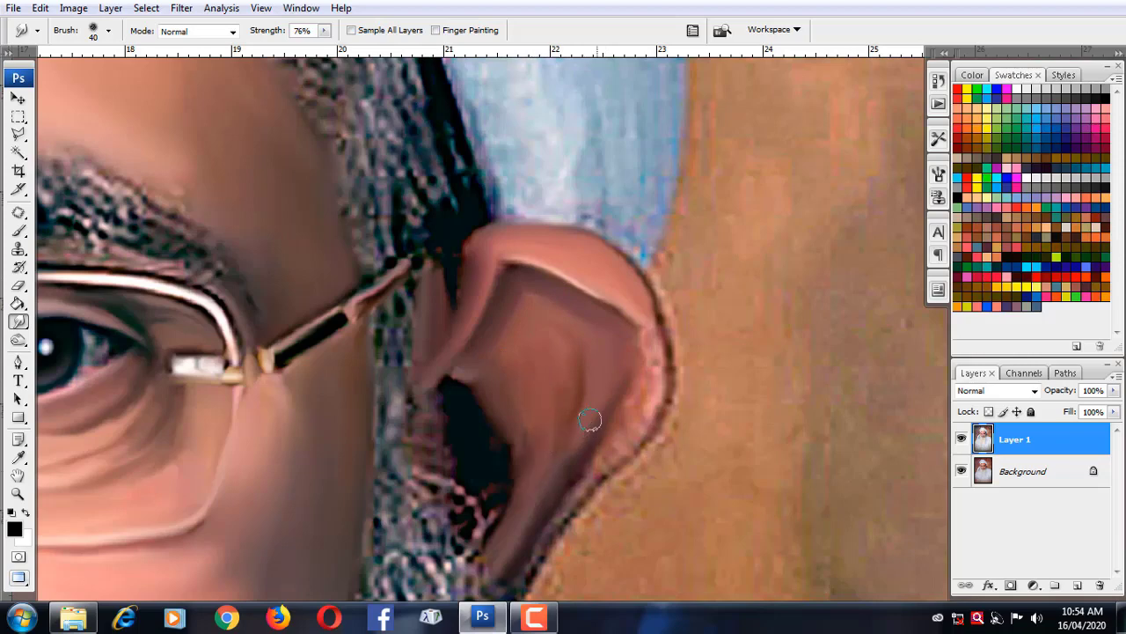
drag(655, 356, 563, 554)
mouse_move(484, 454)
mouse_down()
mouse_move(579, 388)
mouse_move(372, 513)
mouse_up()
drag(540, 377, 539, 440)
drag(528, 352, 533, 453)
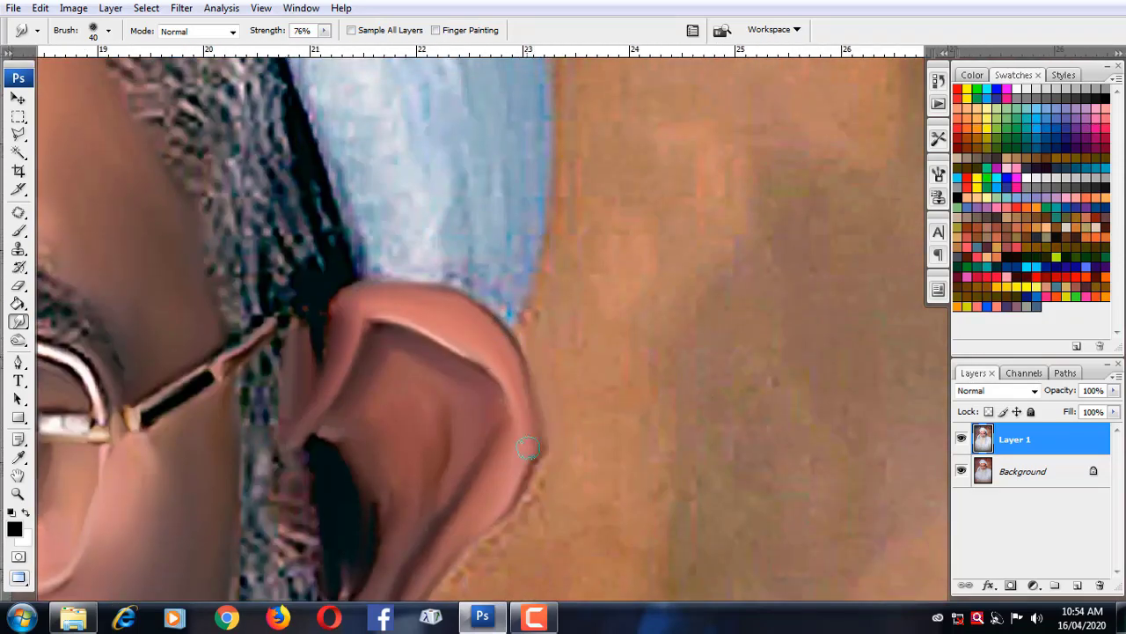
mouse_move(466, 545)
mouse_down()
mouse_move(507, 418)
mouse_move(480, 474)
mouse_move(504, 455)
mouse_up()
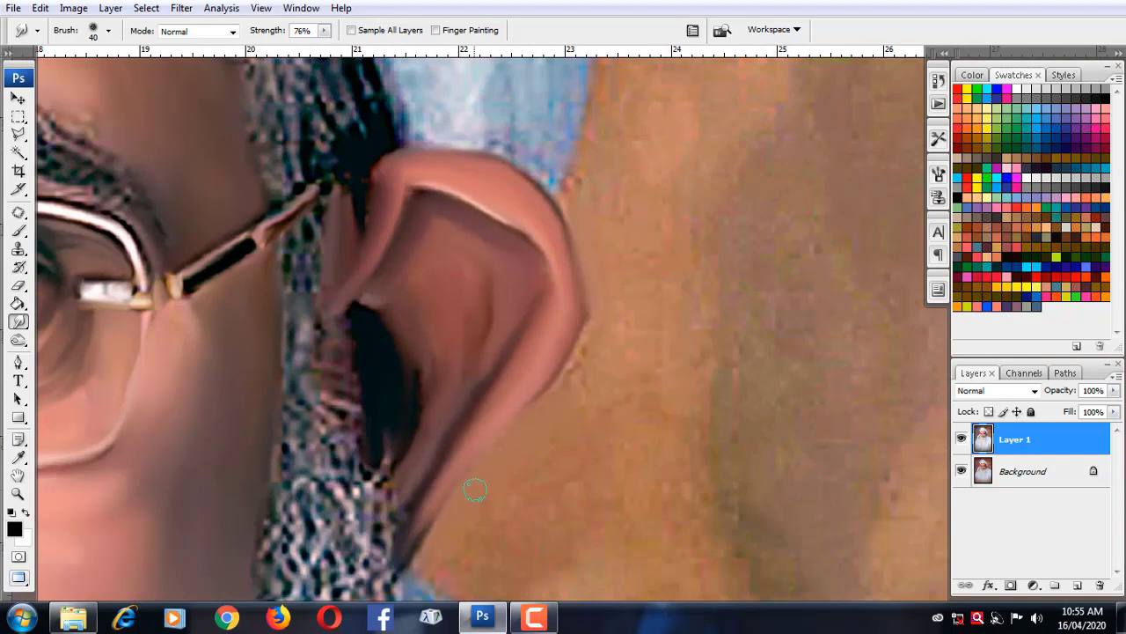
drag(550, 401, 585, 330)
At 45 px, smooth the hair-to-turban edge above the ear and the turban beside it
drag(599, 254, 586, 325)
drag(536, 232, 607, 403)
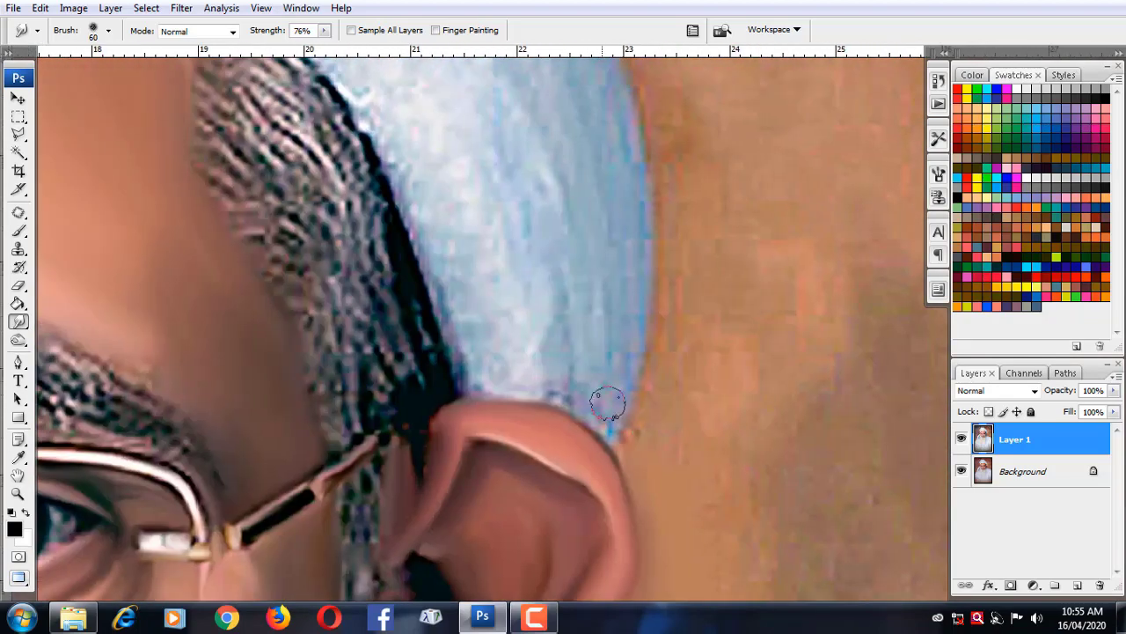
mouse_move(473, 374)
mouse_down()
mouse_move(449, 264)
mouse_move(513, 367)
mouse_move(607, 414)
mouse_up()
key(bracketright)
key(bracketright)
key(bracketright)
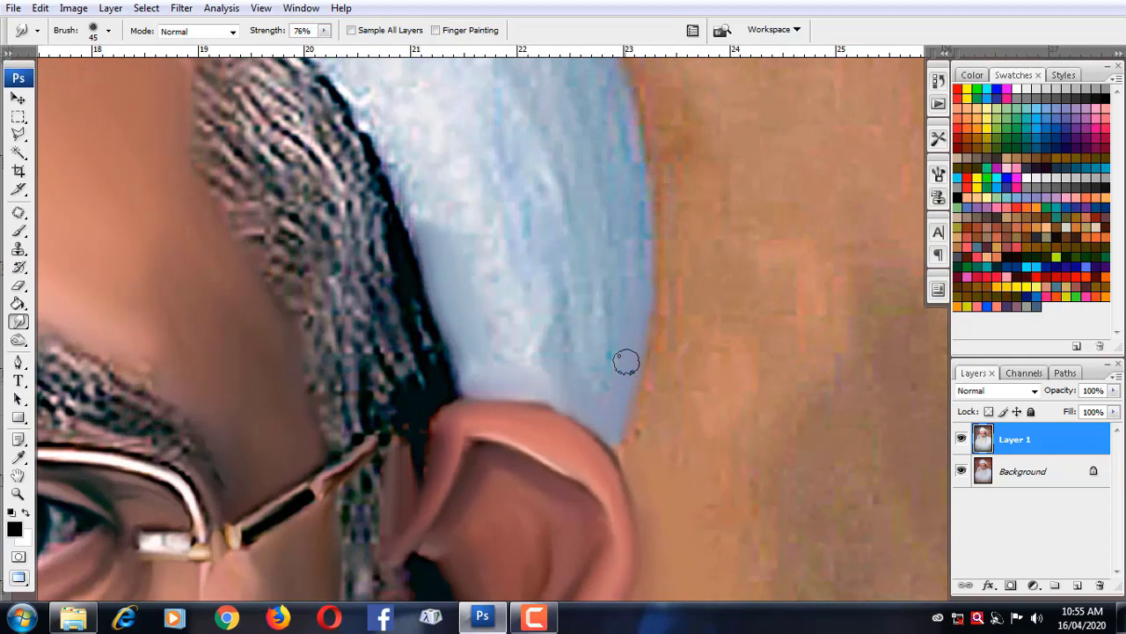
drag(625, 362, 647, 105)
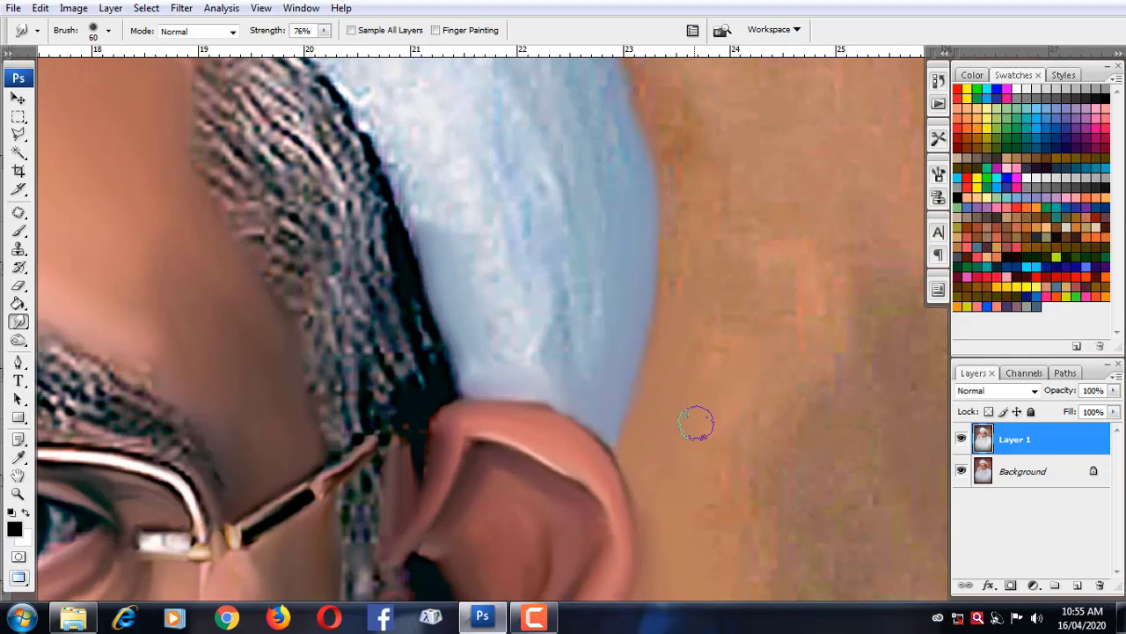
drag(665, 275, 582, 319)
Enlarge the Smudge brush to 90 px and smooth the turban's fabric texture
alt+click(603, 260)
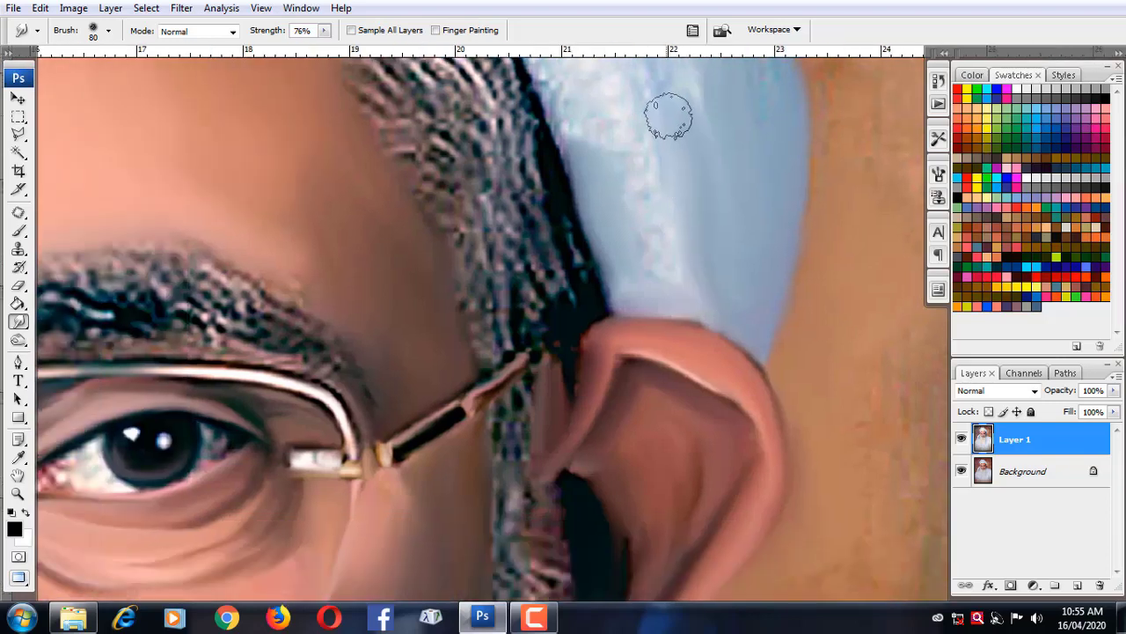
ctrl+click(616, 151)
drag(683, 226, 672, 332)
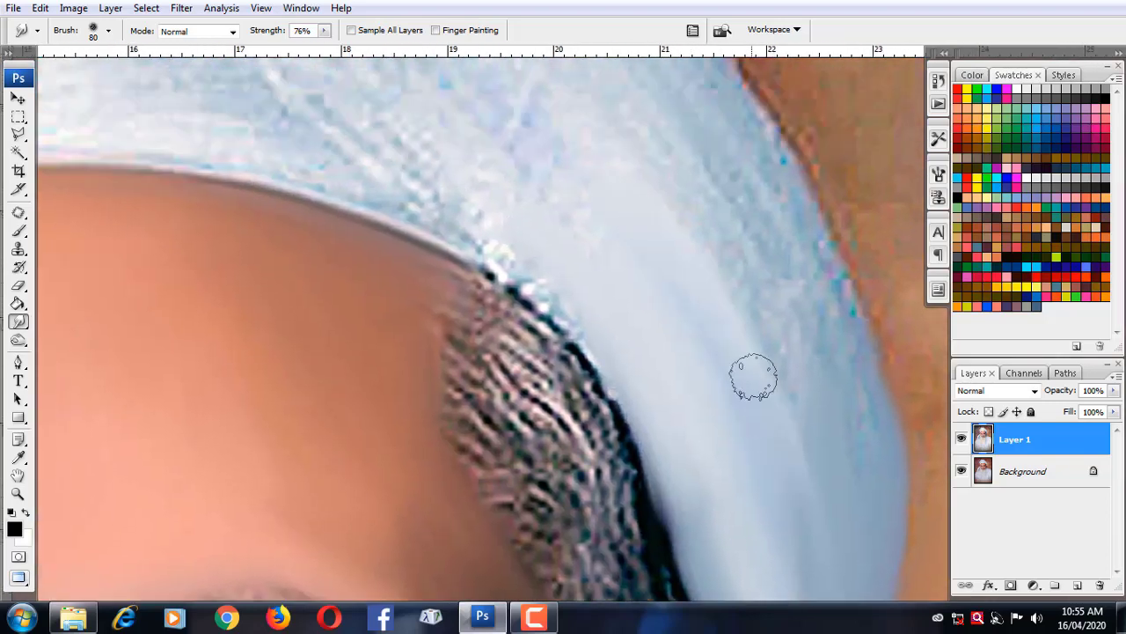
drag(792, 344, 742, 382)
scroll(787, 308, down, 1)
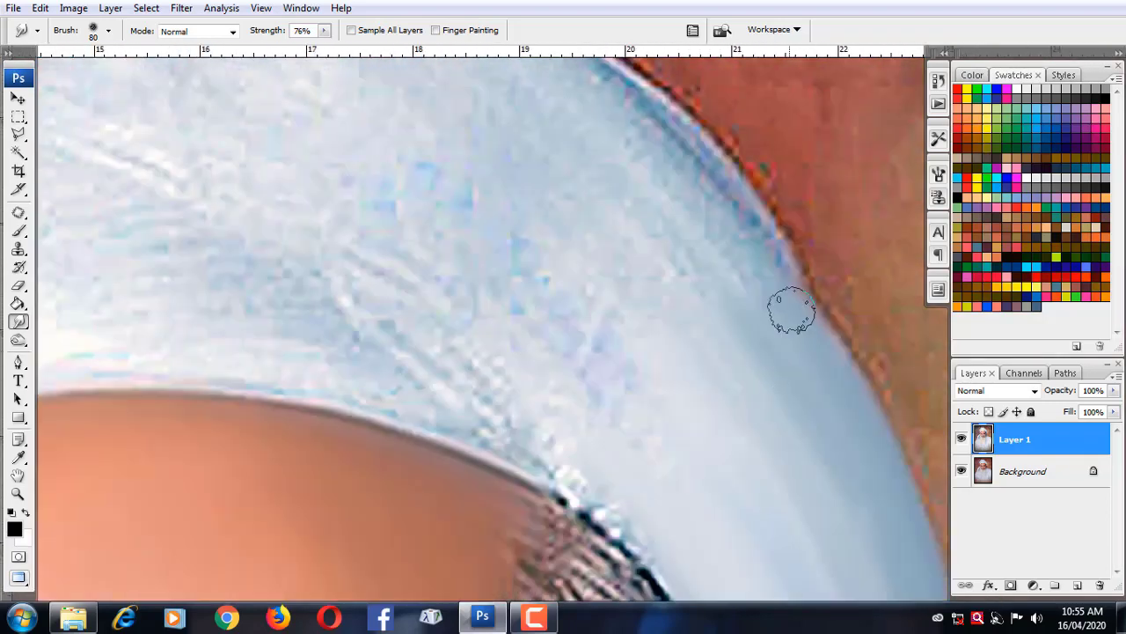
scroll(777, 329, down, 1)
scroll(628, 191, down, 1)
scroll(635, 209, down, 1)
key(bracketright)
mouse_move(634, 209)
mouse_down()
mouse_move(677, 262)
mouse_move(576, 231)
mouse_move(679, 382)
mouse_up()
Smudge the turban's blue-white left edge and lower left edge at 150 then 100 px
key(bracketright)
key(bracketright)
key(bracketright)
drag(414, 180, 503, 252)
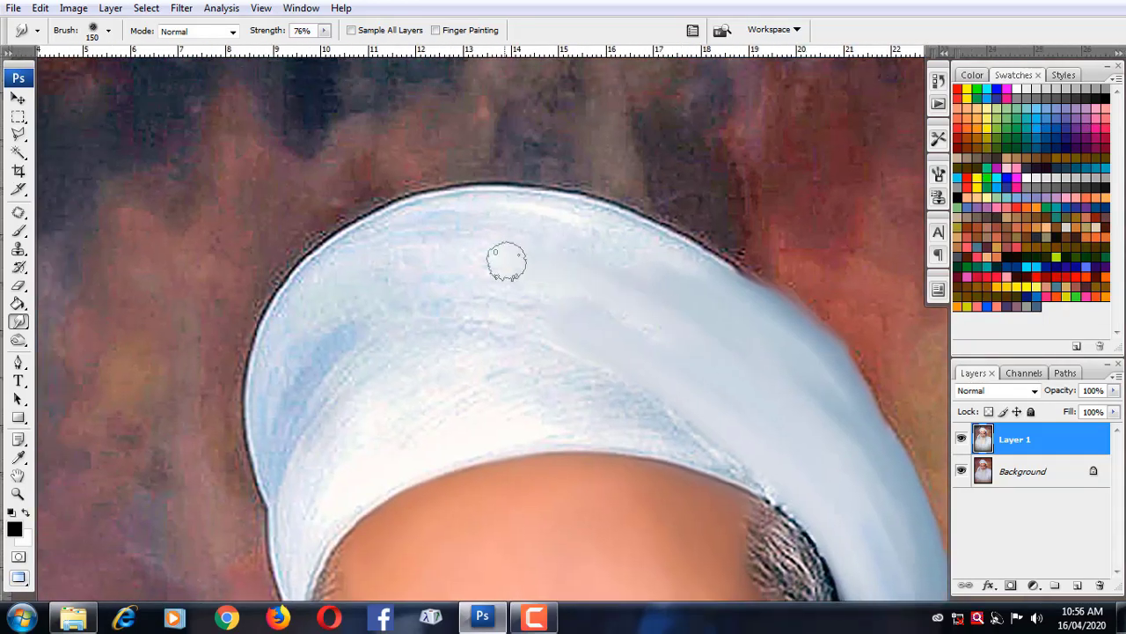
mouse_move(642, 216)
mouse_down()
mouse_move(724, 297)
mouse_move(533, 319)
mouse_move(551, 329)
mouse_move(452, 429)
mouse_up()
key(bracketleft)
key(bracketleft)
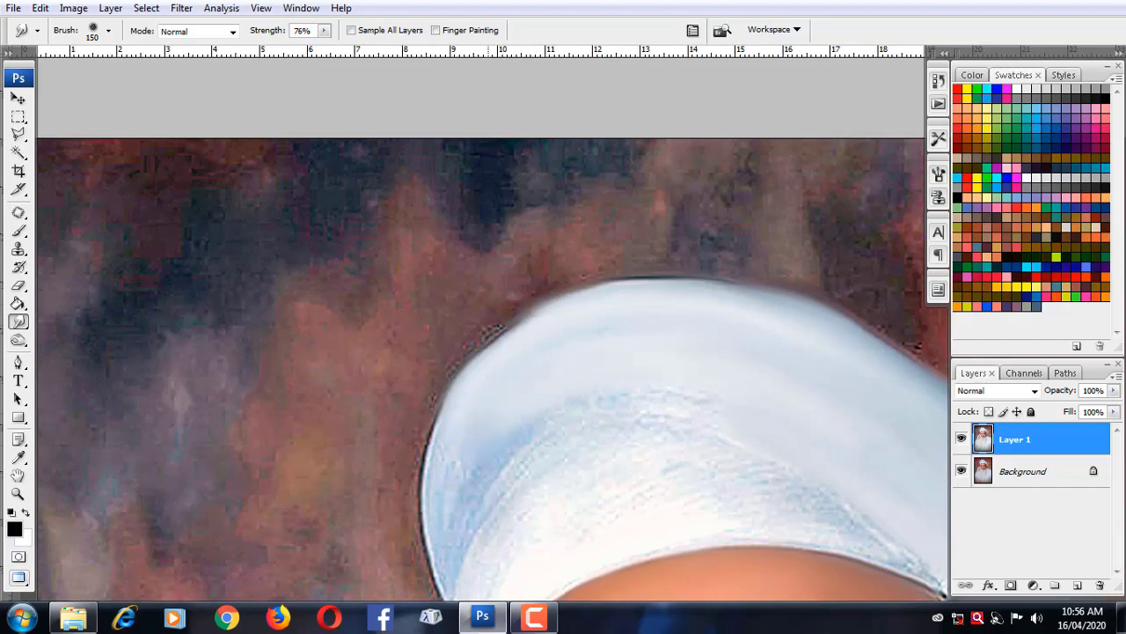
drag(688, 411, 604, 315)
drag(399, 428, 431, 361)
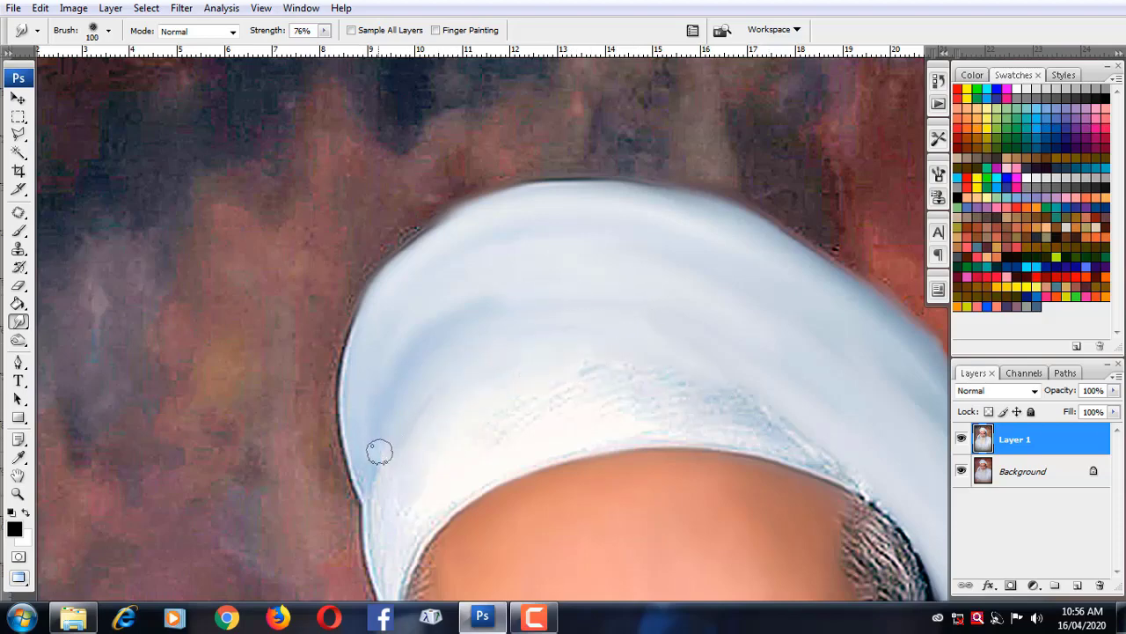
drag(379, 452, 365, 519)
Smooth the turban just above the forehead
drag(365, 520, 428, 312)
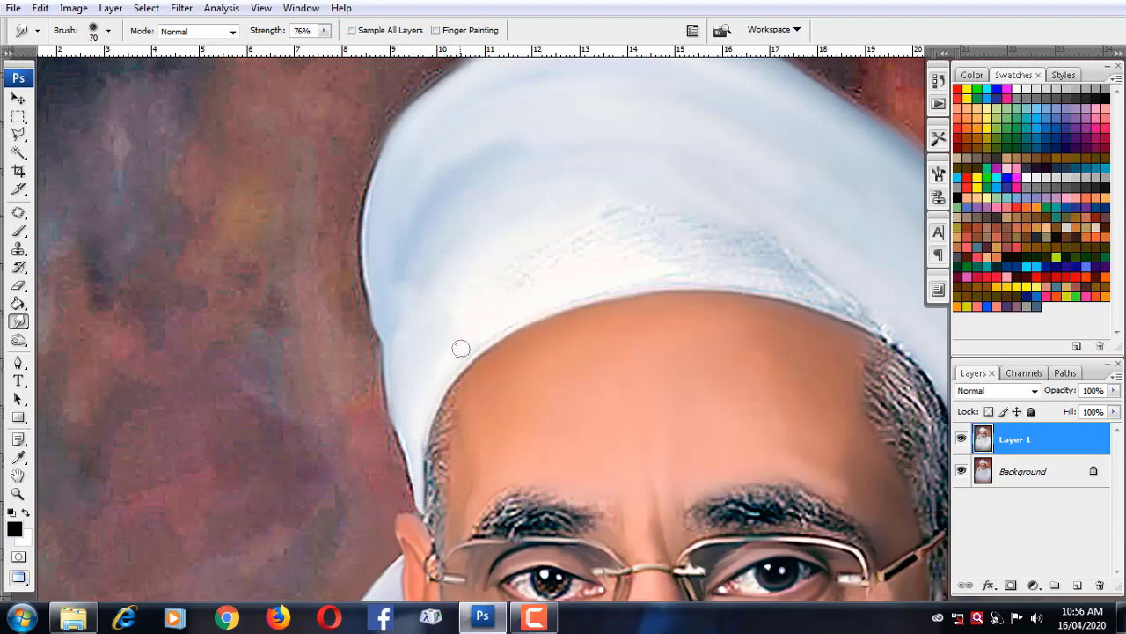
drag(528, 259, 626, 208)
scroll(626, 209, right, 5)
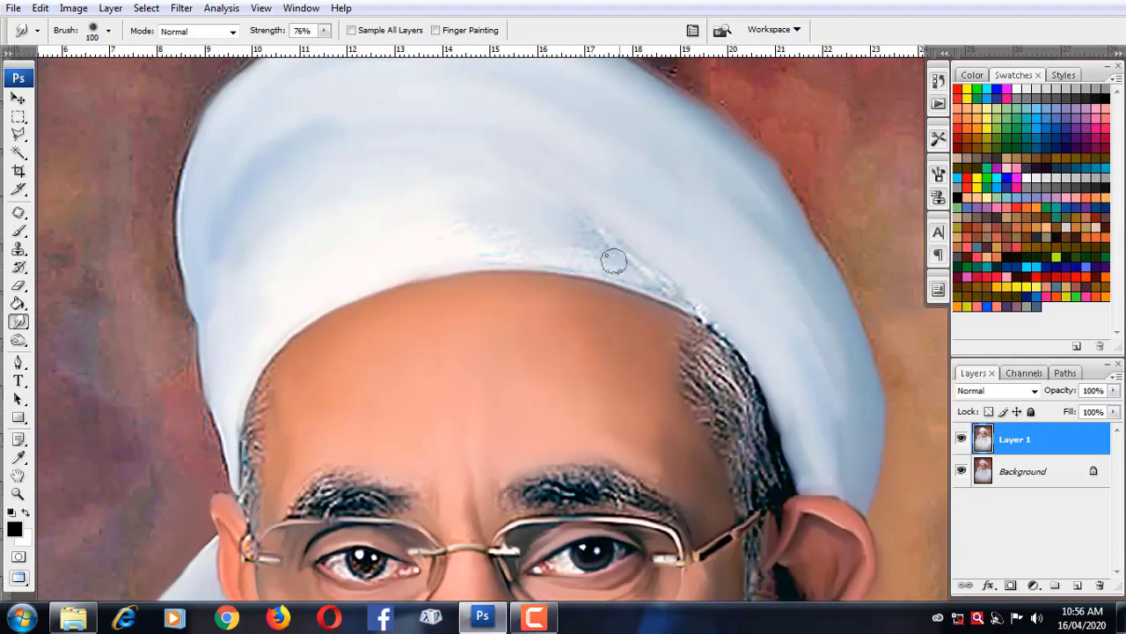
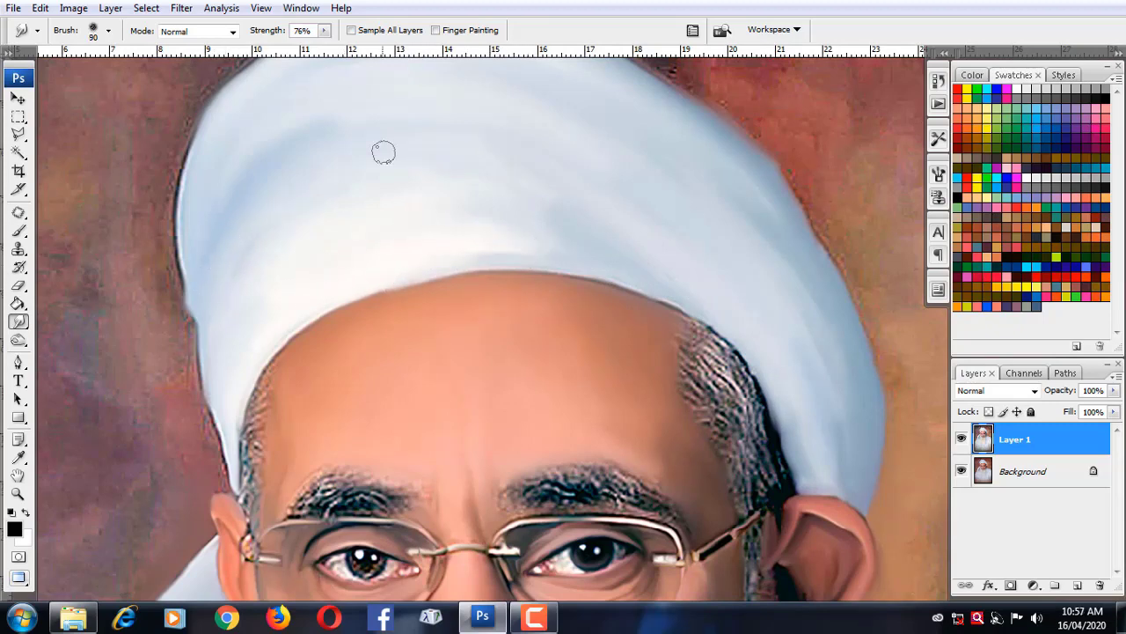
Smudge the reddish background right of the turban into soft smears, then hide the panels to show only the portrait
key(ctrl+minus)
scroll(462, 236, right, 5)
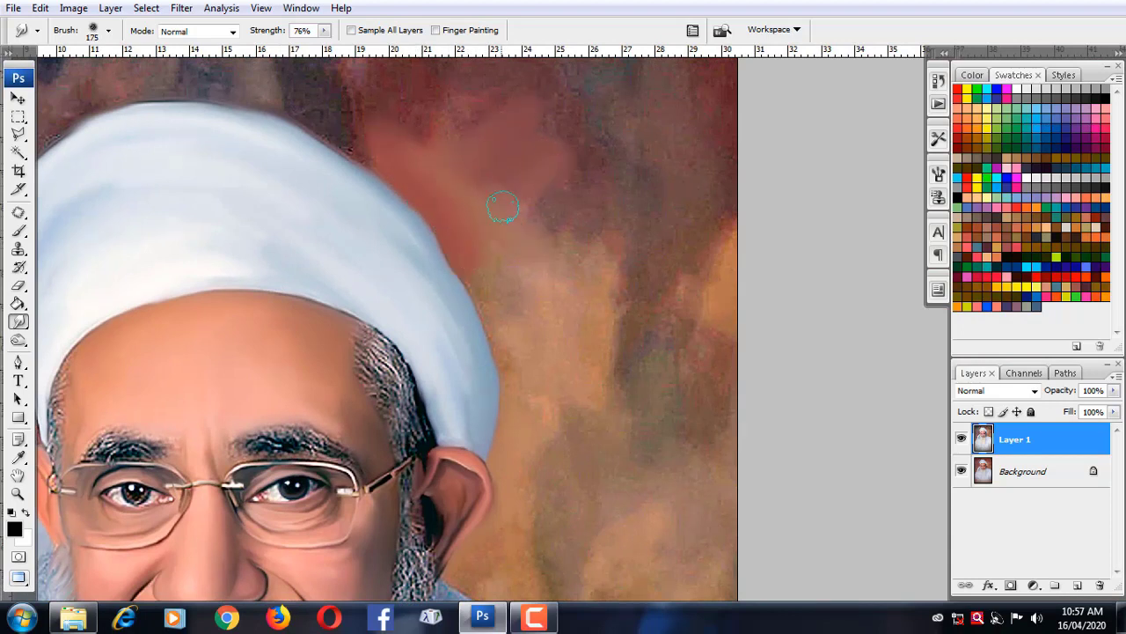
drag(503, 207, 506, 304)
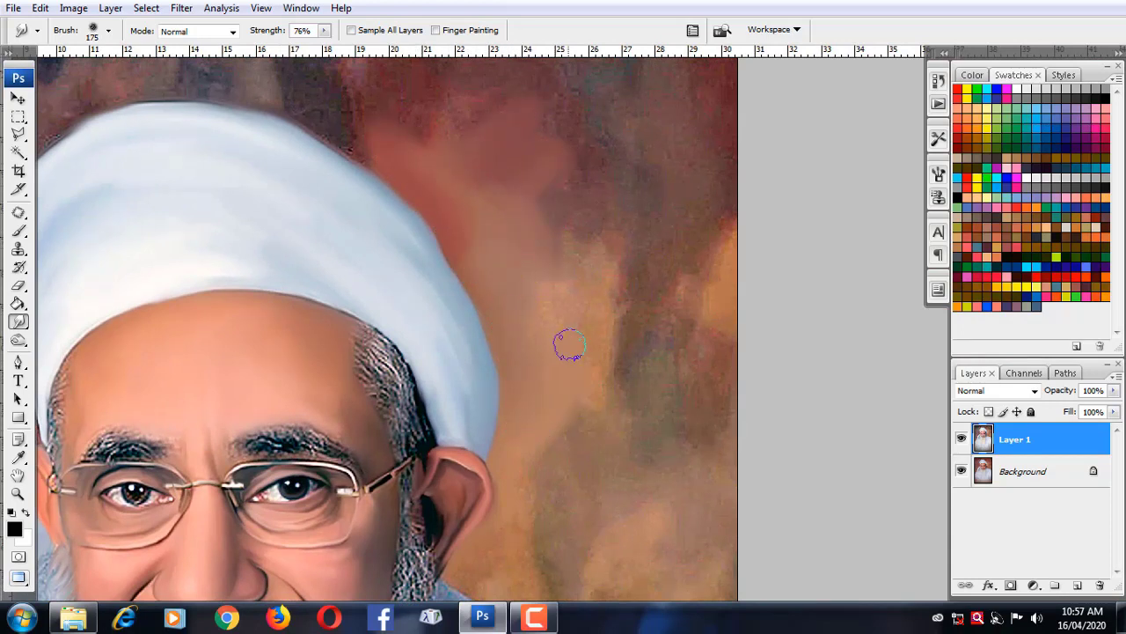
drag(569, 345, 606, 242)
key(ctrl+minus)
key(ctrl+minus)
key(ctrl+plus)
key(ctrl+plus)
Smudge the background beside the face, around the ear and right of the turban into orange-brown tones
key(Tab)
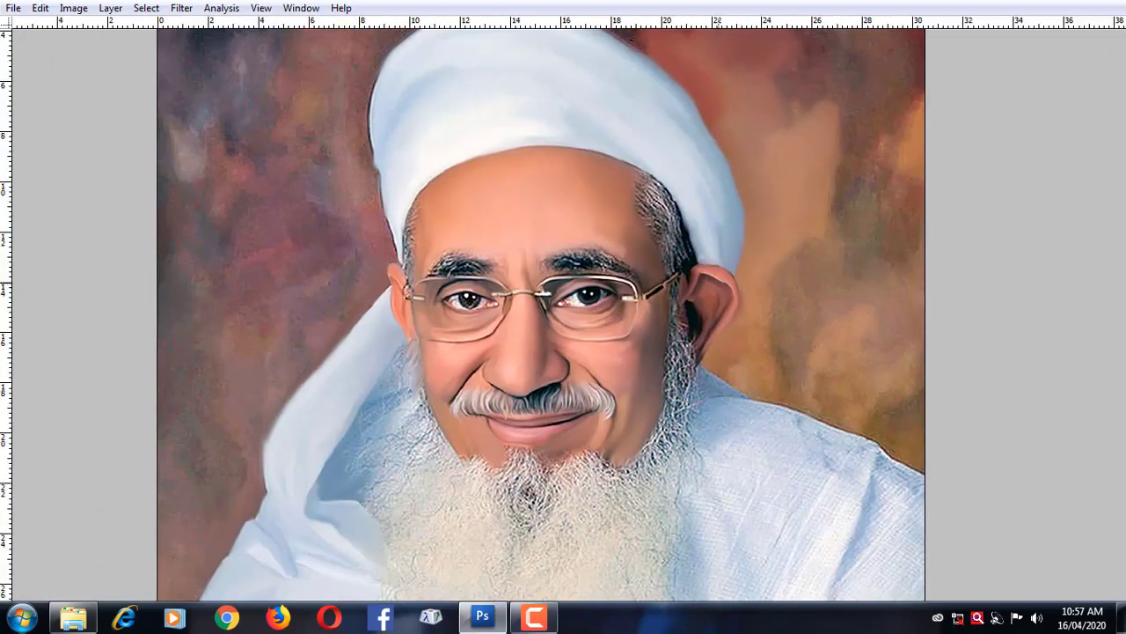
key(ctrl+plus)
drag(784, 273, 760, 247)
key(ctrl+minus)
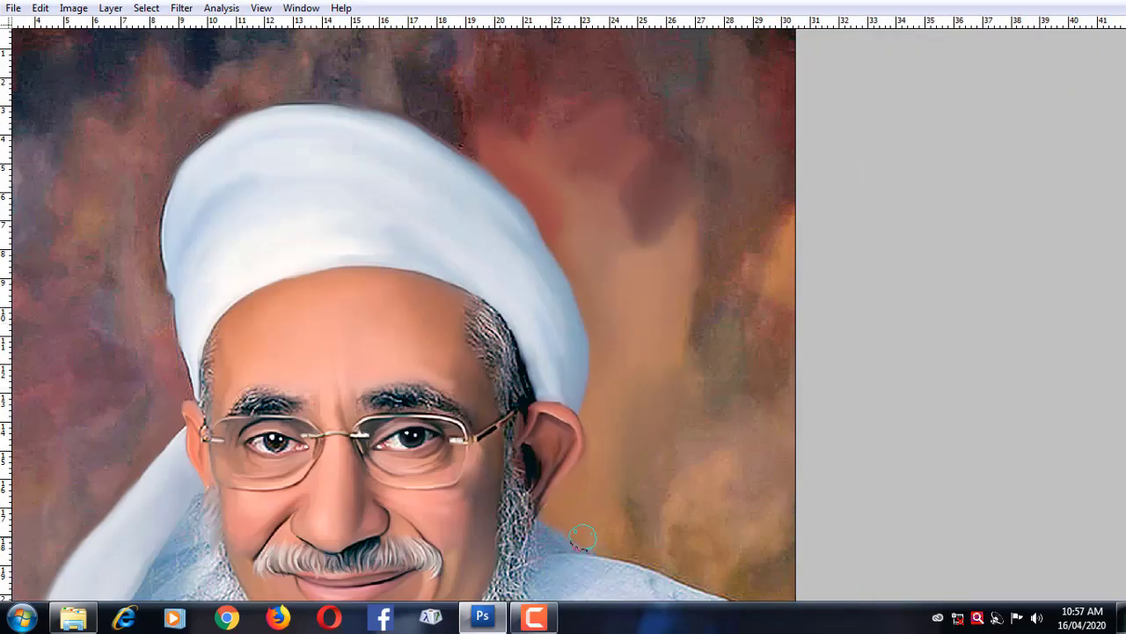
scroll(583, 537, down, 3)
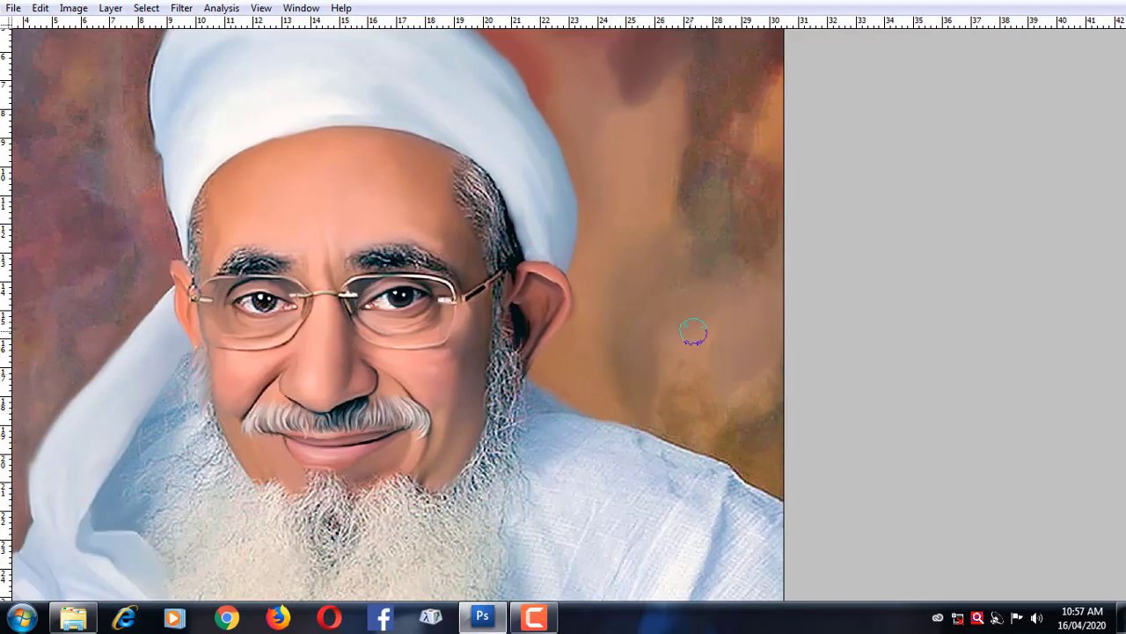
mouse_move(687, 354)
mouse_down()
mouse_move(704, 440)
mouse_move(759, 445)
mouse_move(729, 259)
mouse_move(672, 211)
mouse_move(661, 151)
mouse_move(737, 255)
mouse_move(683, 265)
mouse_up()
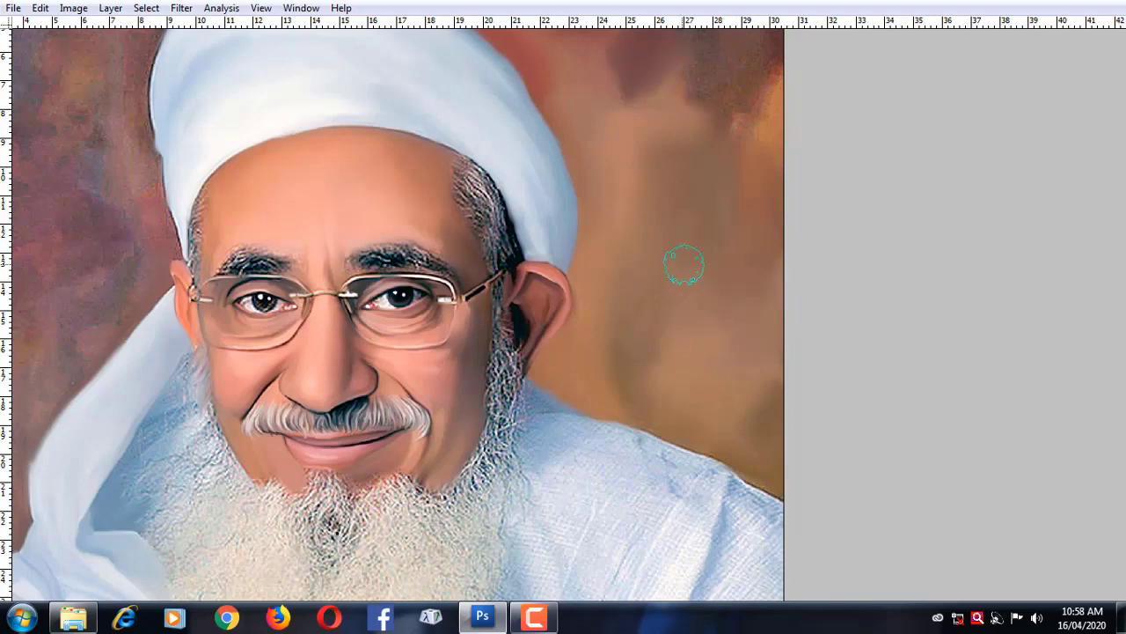
scroll(651, 405, up, 6)
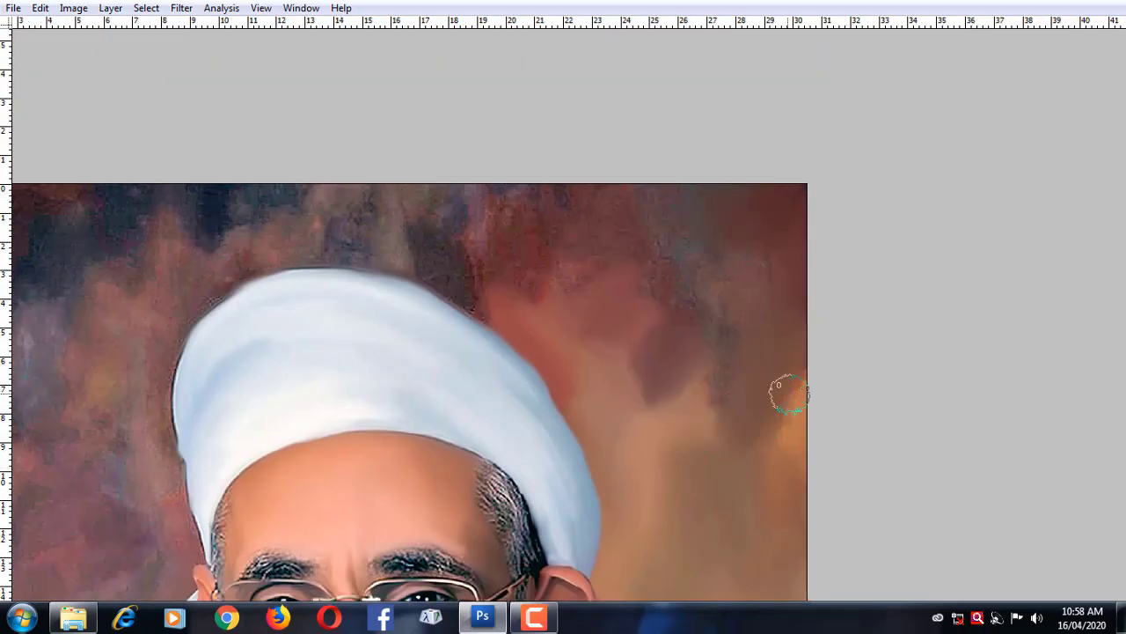
mouse_move(683, 454)
mouse_down()
mouse_move(709, 455)
mouse_move(716, 329)
mouse_move(714, 291)
mouse_move(683, 239)
mouse_move(558, 269)
mouse_move(445, 270)
mouse_move(483, 300)
mouse_move(294, 234)
mouse_move(224, 264)
mouse_move(412, 176)
mouse_up()
scroll(440, 382, down, 1)
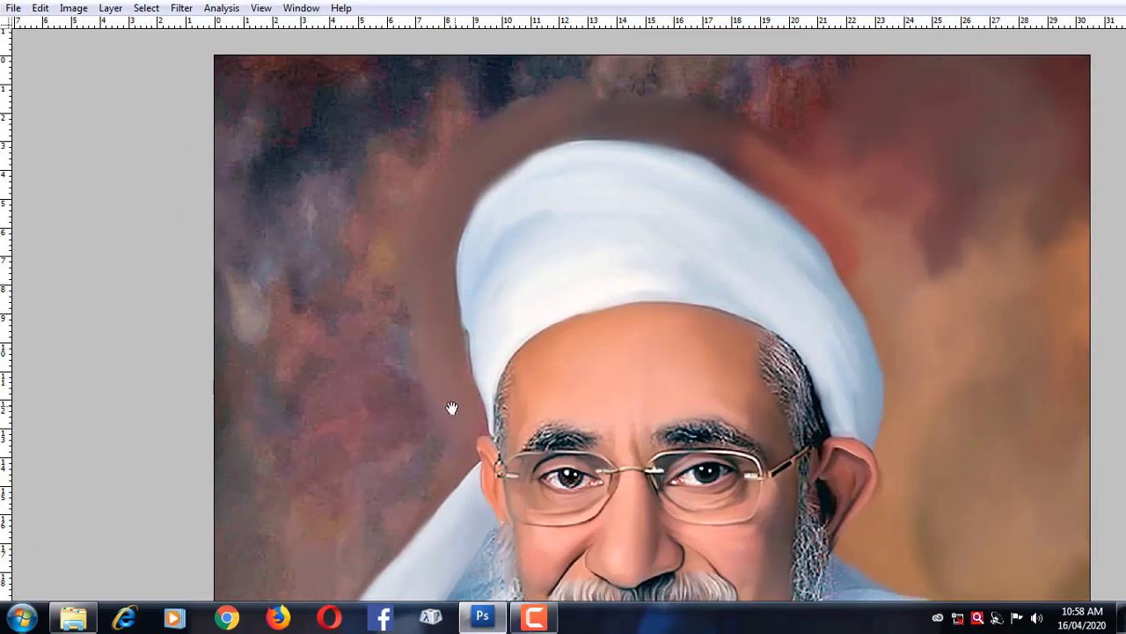
Shrink the Smudge brush and soften the turban's left outline with several short strokes
scroll(451, 407, up, 3)
key(bracketleft)
key(bracketleft)
key(bracketleft)
key(bracketleft)
key(bracketleft)
key(bracketleft)
key(bracketleft)
key(bracketleft)
key(bracketleft)
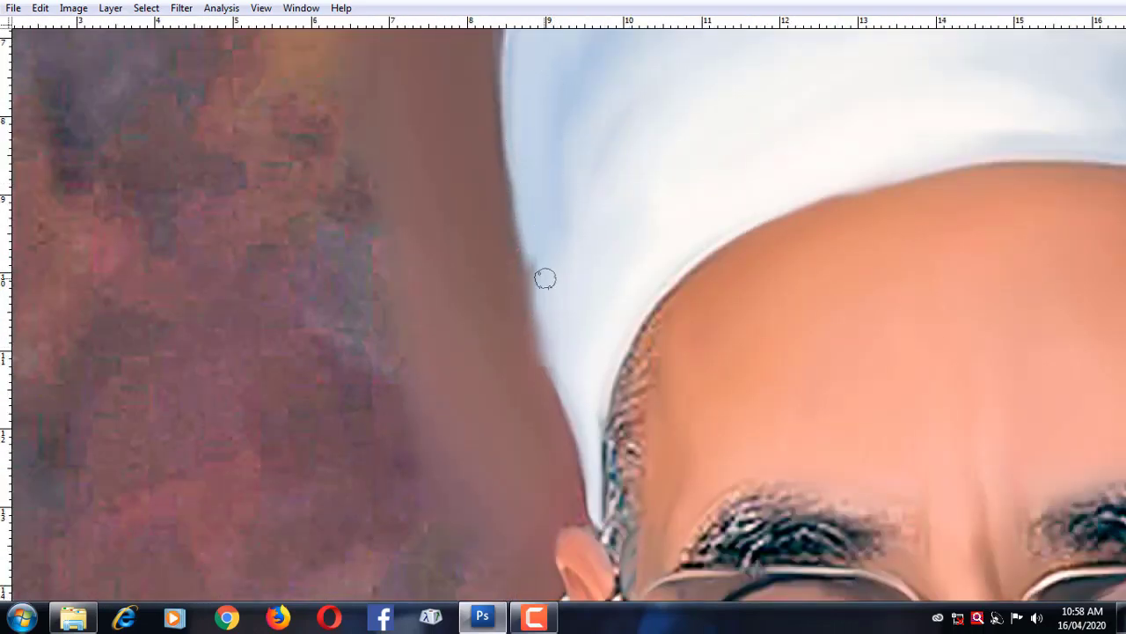
scroll(554, 347, up, 2)
scroll(587, 442, up, 1)
mouse_move(555, 458)
mouse_down()
mouse_move(596, 261)
mouse_move(566, 511)
mouse_up()
scroll(566, 512, down, 1)
drag(528, 292, 553, 520)
scroll(554, 520, down, 1)
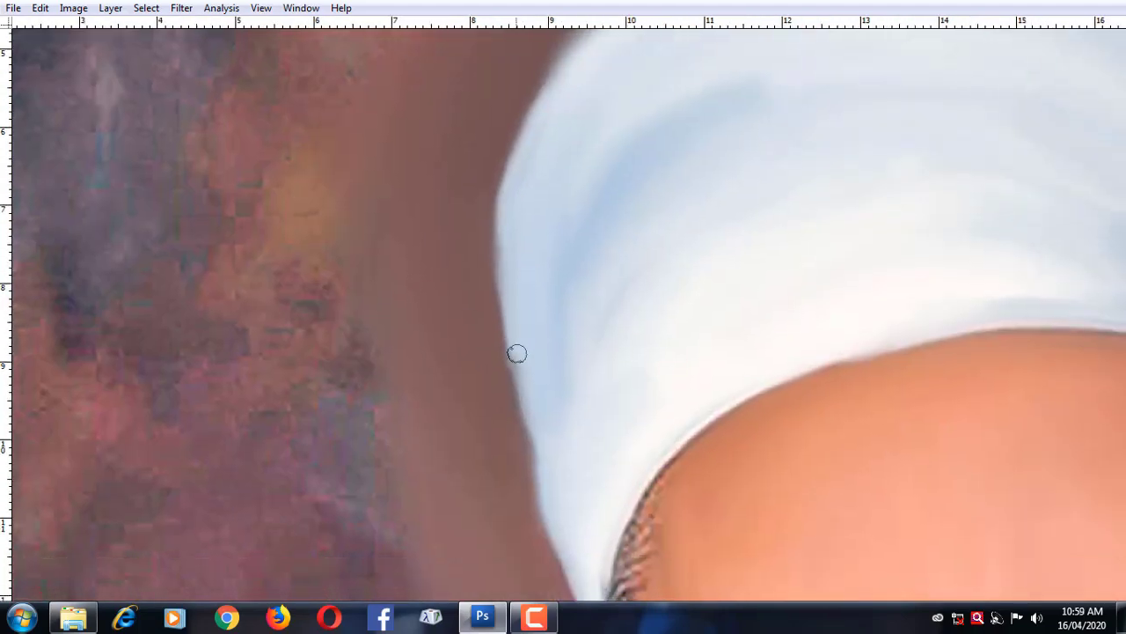
drag(518, 352, 540, 415)
drag(550, 528, 572, 594)
scroll(354, 419, up, 3)
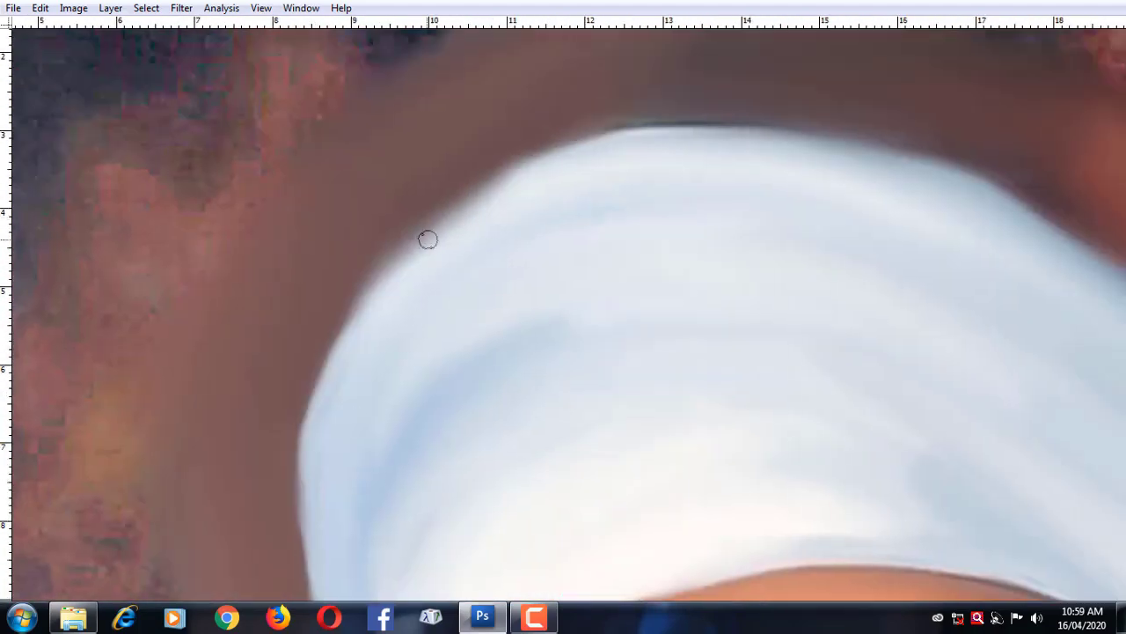
Blend the dark background patches above the turban into smooth brown
scroll(606, 171, right, 2)
scroll(721, 229, right, 2)
scroll(652, 173, down, 1)
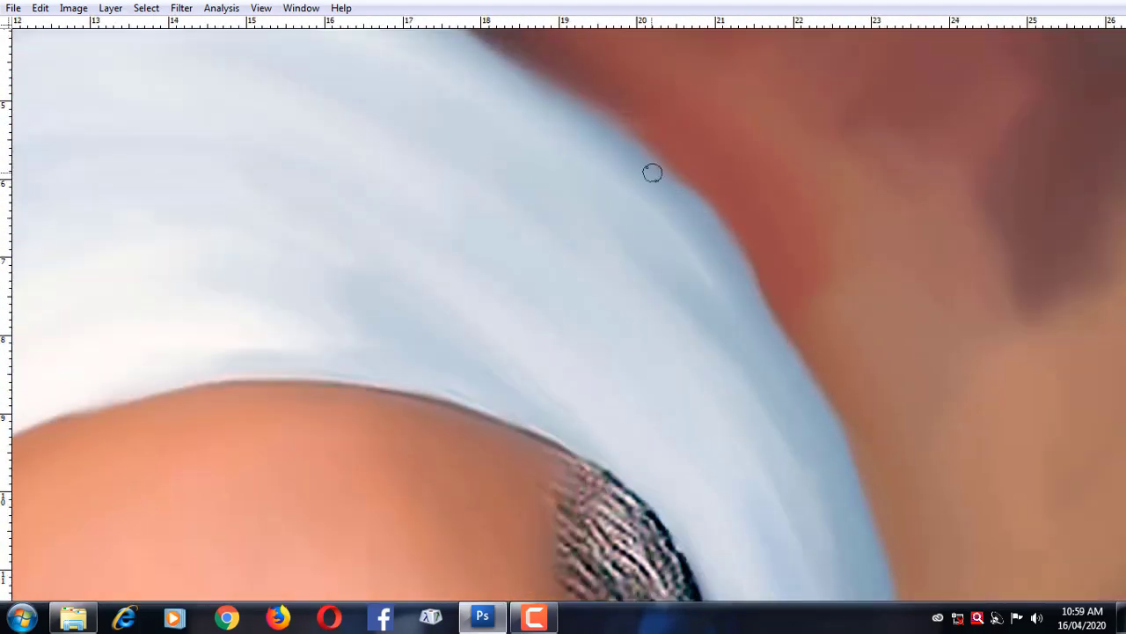
scroll(652, 172, down, 1)
scroll(652, 173, right, 1)
scroll(761, 340, down, 1)
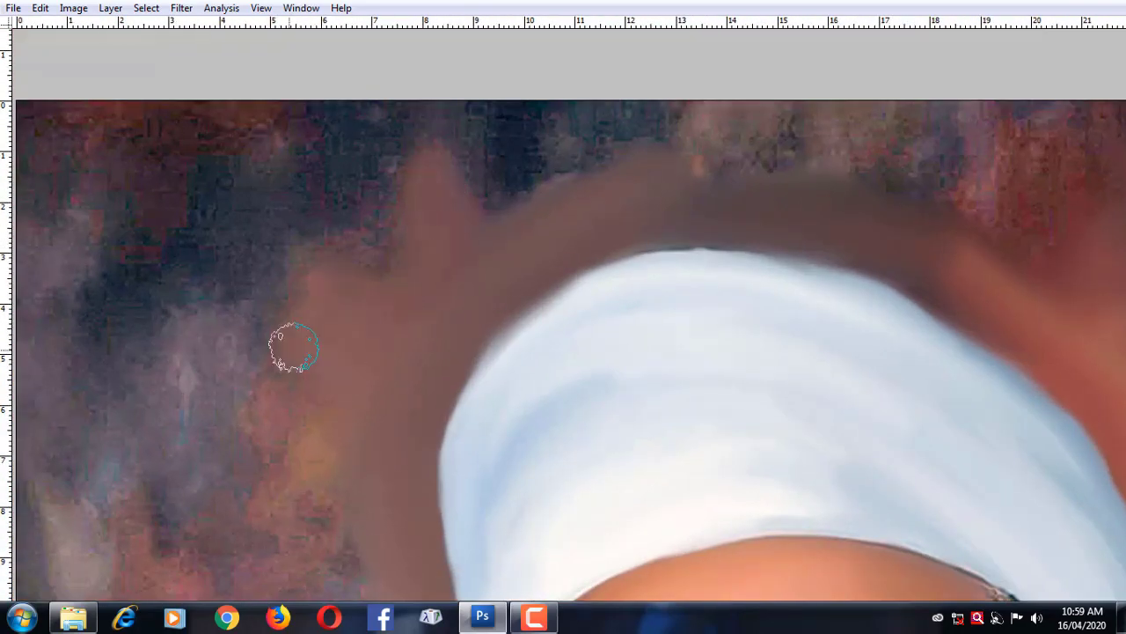
mouse_move(293, 348)
mouse_down()
mouse_move(251, 379)
mouse_move(293, 208)
mouse_move(259, 146)
mouse_move(181, 354)
mouse_up()
mouse_move(449, 176)
mouse_down()
mouse_move(511, 158)
mouse_move(297, 263)
mouse_up()
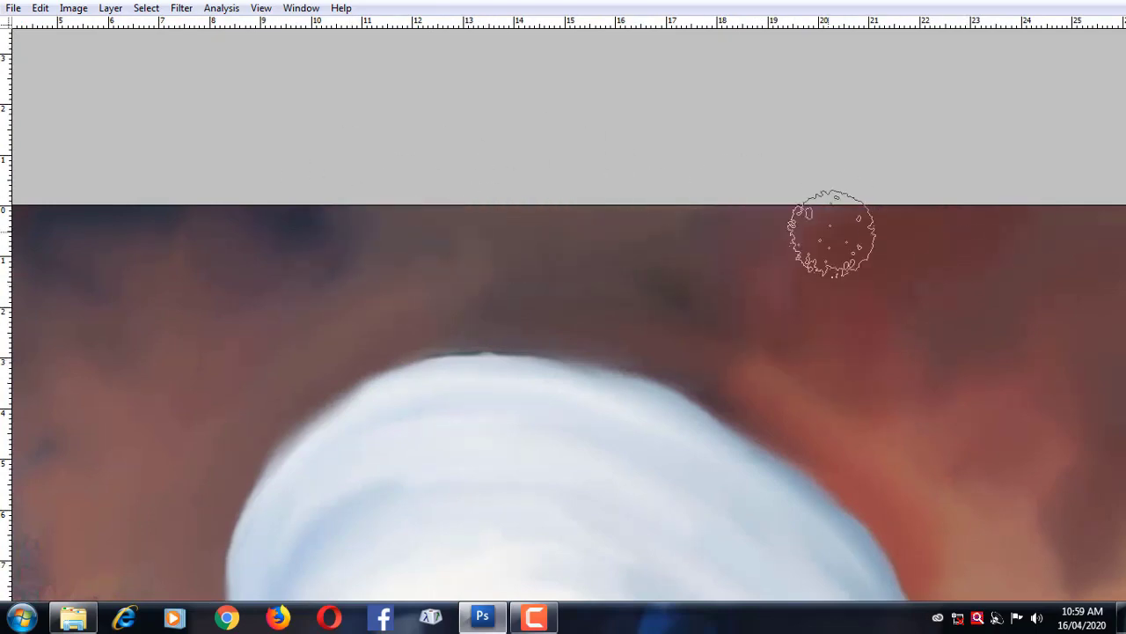
Pan across the canvas to review the smudged background down beside the ear
scroll(440, 264, left, 5)
scroll(489, 270, left, 5)
scroll(528, 291, down, 3)
scroll(563, 340, right, 3)
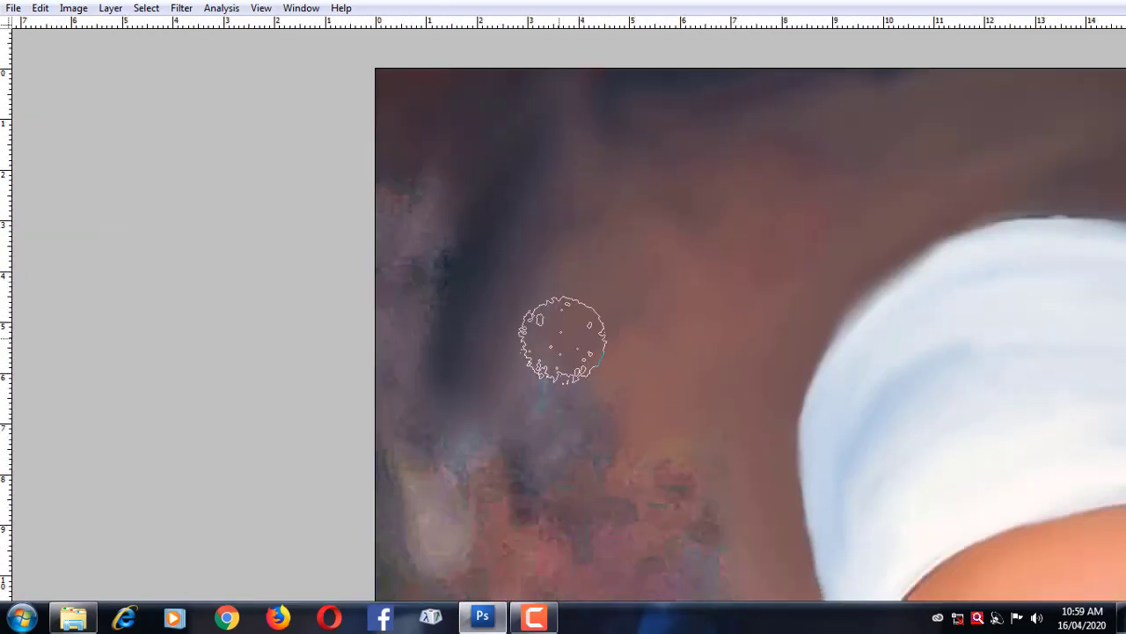
scroll(616, 340, down, 2)
scroll(639, 340, right, 1)
scroll(546, 422, left, 3)
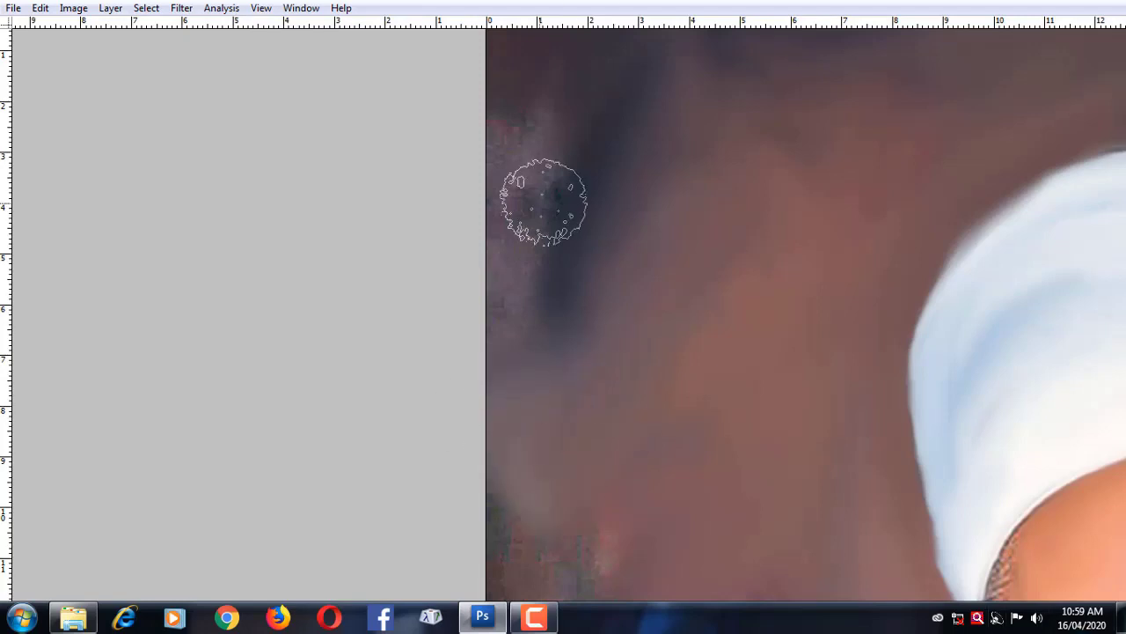
scroll(519, 255, down, 4)
scroll(519, 255, right, 1)
scroll(696, 396, down, 2)
scroll(792, 229, up, 2)
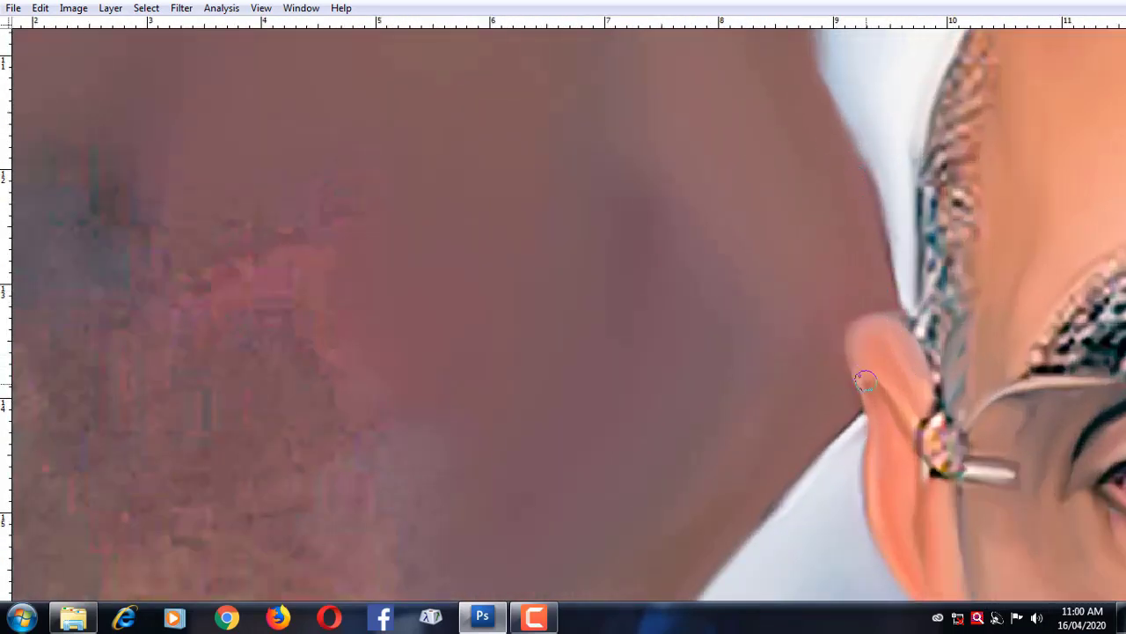
Smudge downward along the boundary between the brown background and the white shawl's left edge
scroll(800, 352, down, 2)
scroll(812, 252, down, 2)
scroll(812, 252, left, 1)
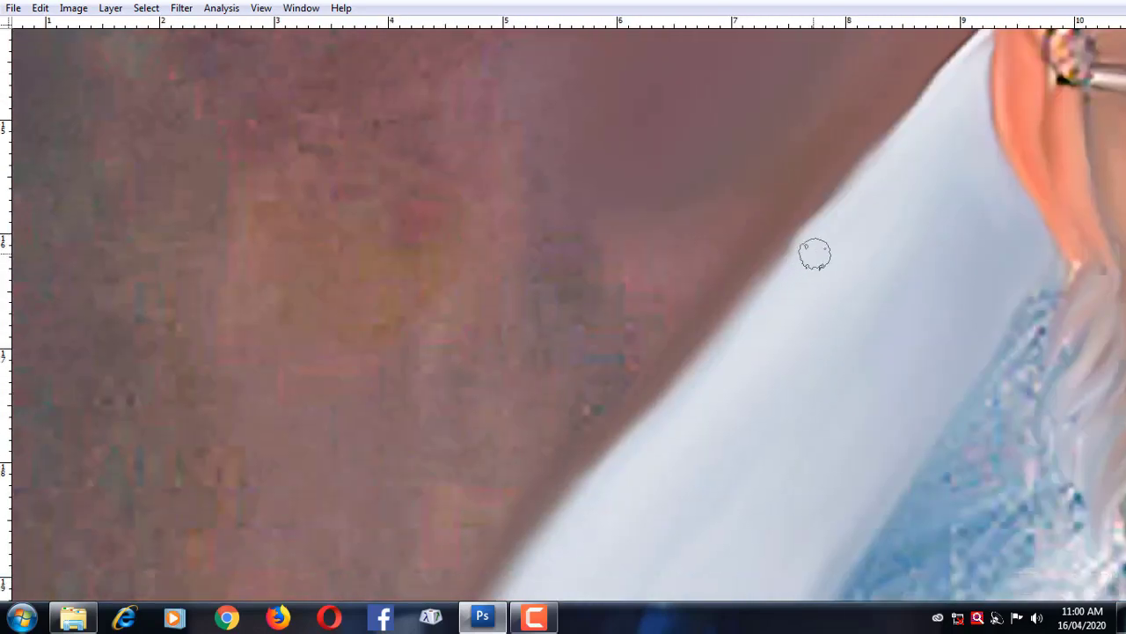
scroll(476, 253, down, 2)
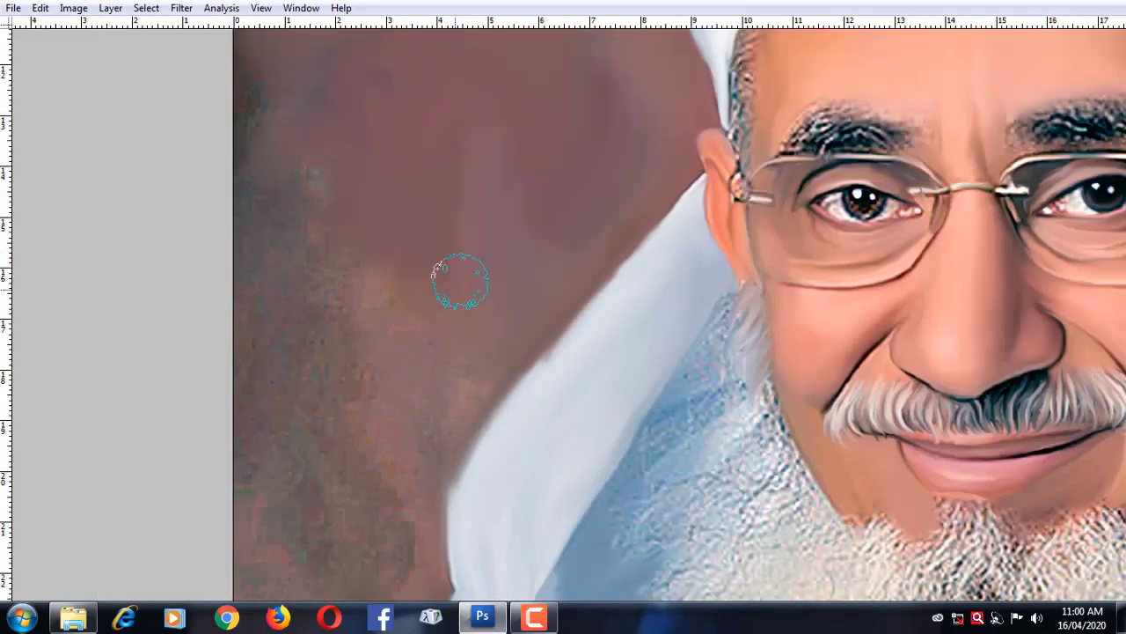
drag(457, 282, 443, 471)
scroll(443, 471, down, 2)
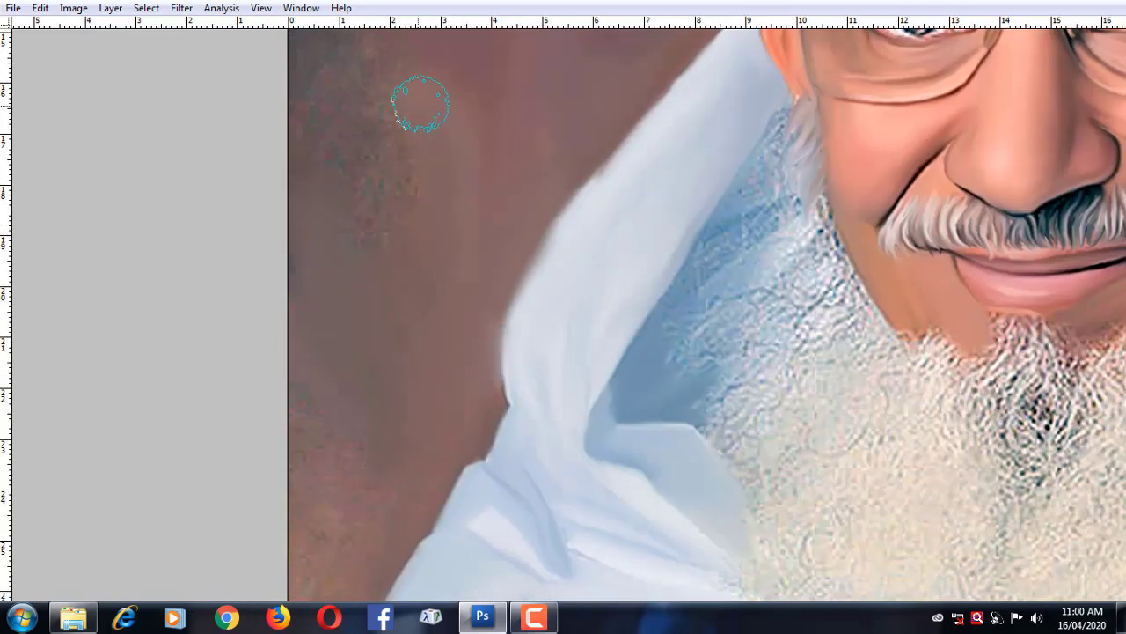
scroll(420, 105, up, 2)
scroll(431, 219, up, 2)
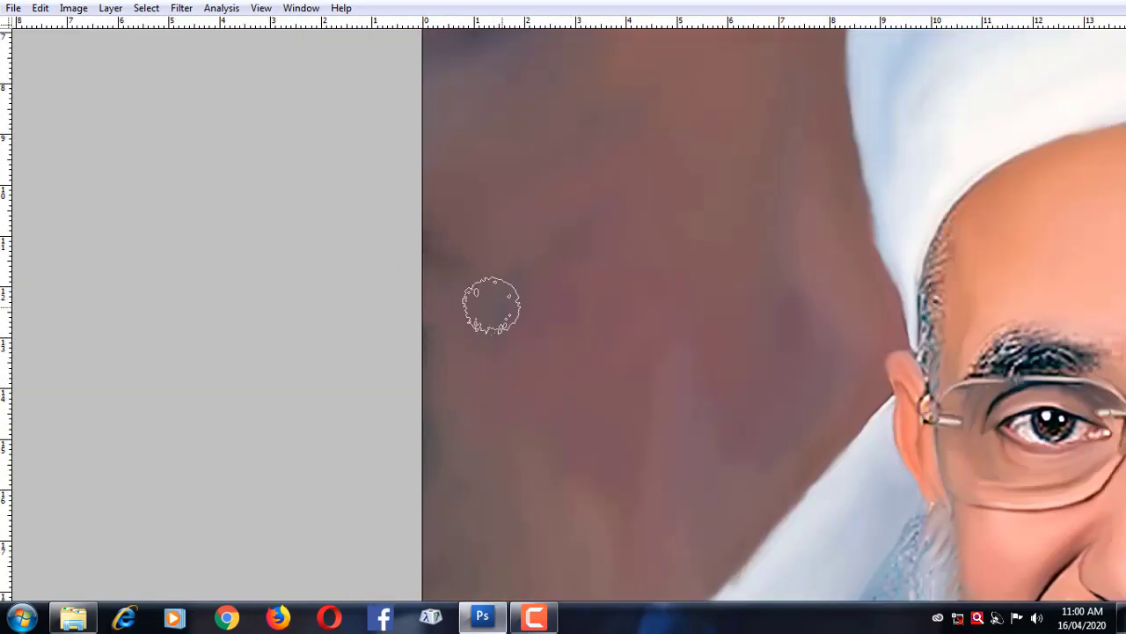
scroll(576, 194, down, 3)
scroll(484, 369, down, 3)
scroll(484, 370, down, 2)
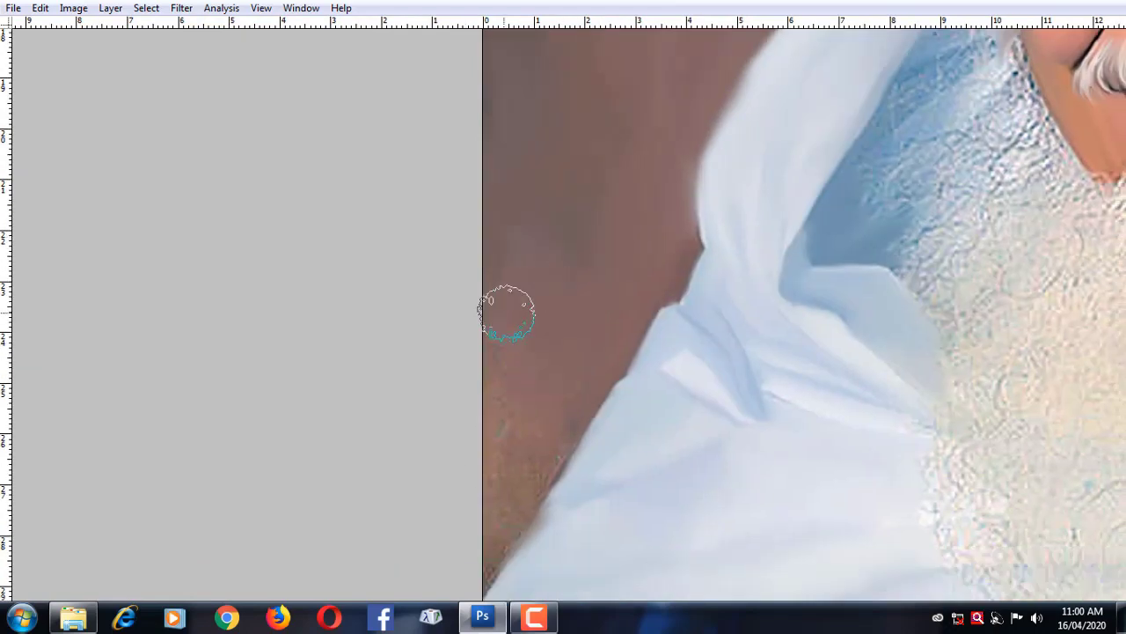
scroll(478, 452, up, 2)
scroll(284, 448, right, 10)
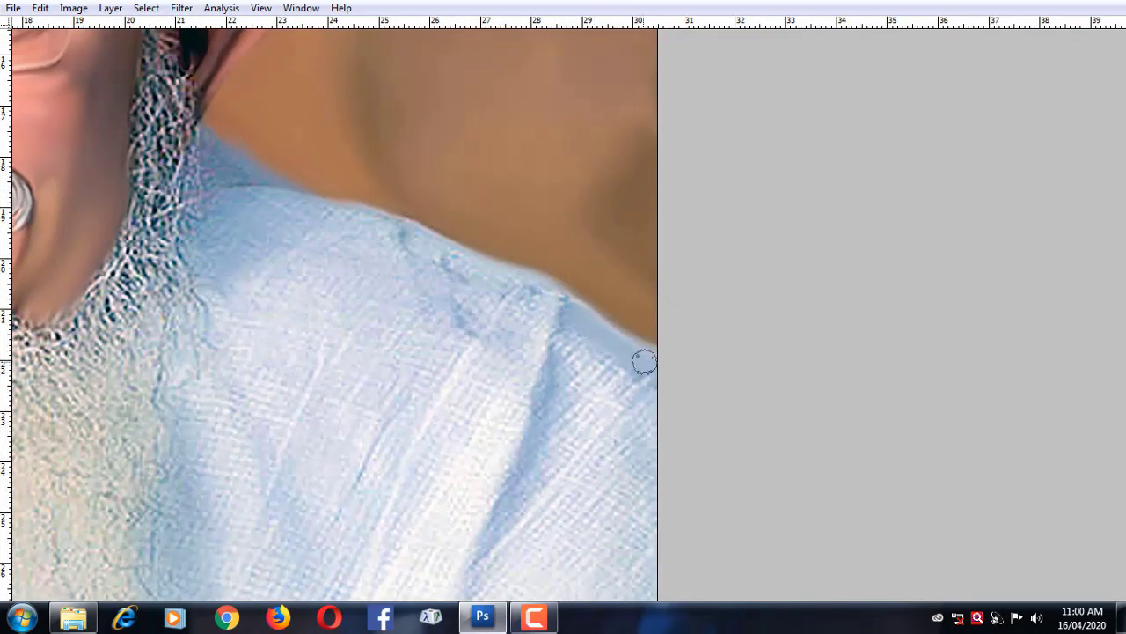
mouse_move(644, 362)
mouse_down()
mouse_move(608, 440)
mouse_move(591, 360)
mouse_move(510, 533)
mouse_move(640, 534)
mouse_up()
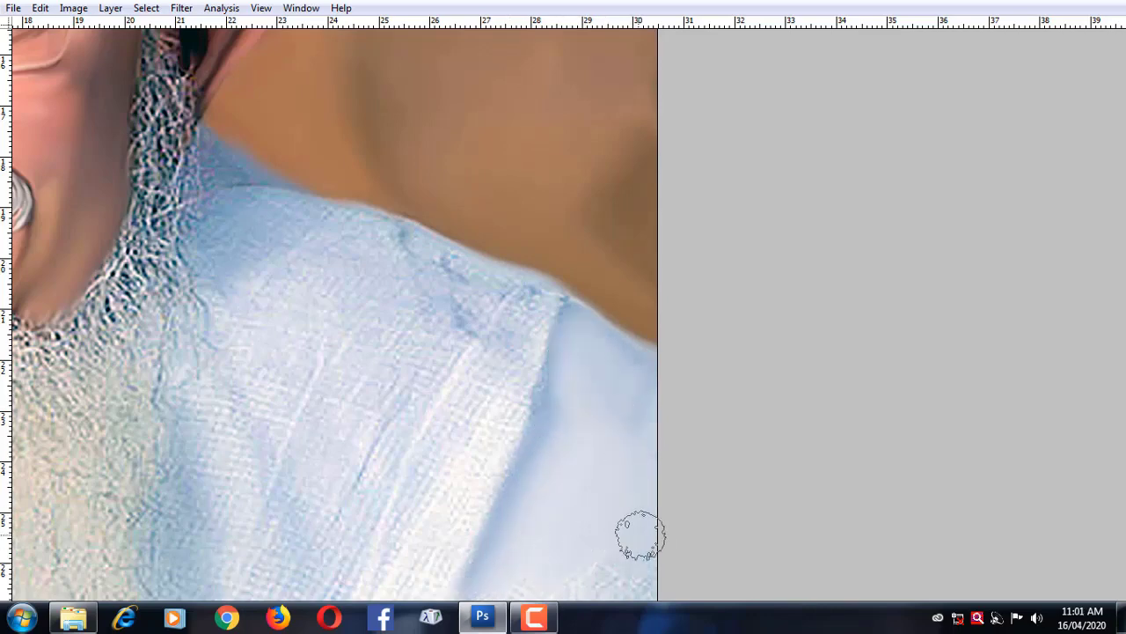
scroll(599, 484, down, 3)
scroll(537, 396, down, 3)
scroll(493, 431, down, 3)
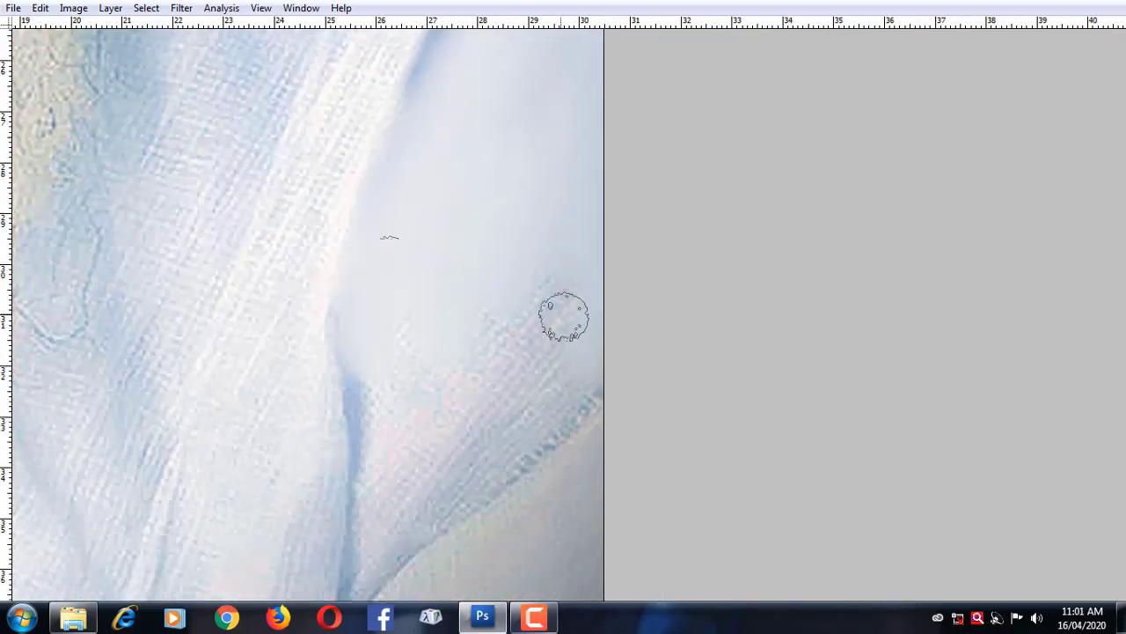
scroll(428, 470, down, 1)
scroll(453, 258, down, 2)
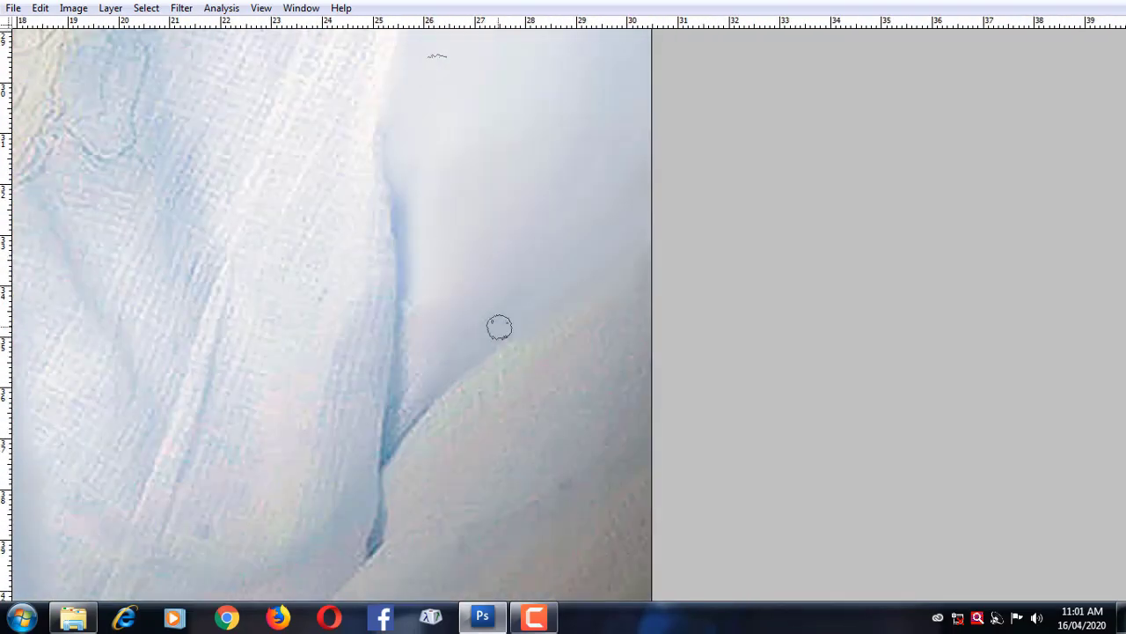
mouse_move(416, 276)
mouse_down()
mouse_move(408, 317)
mouse_move(431, 268)
mouse_up()
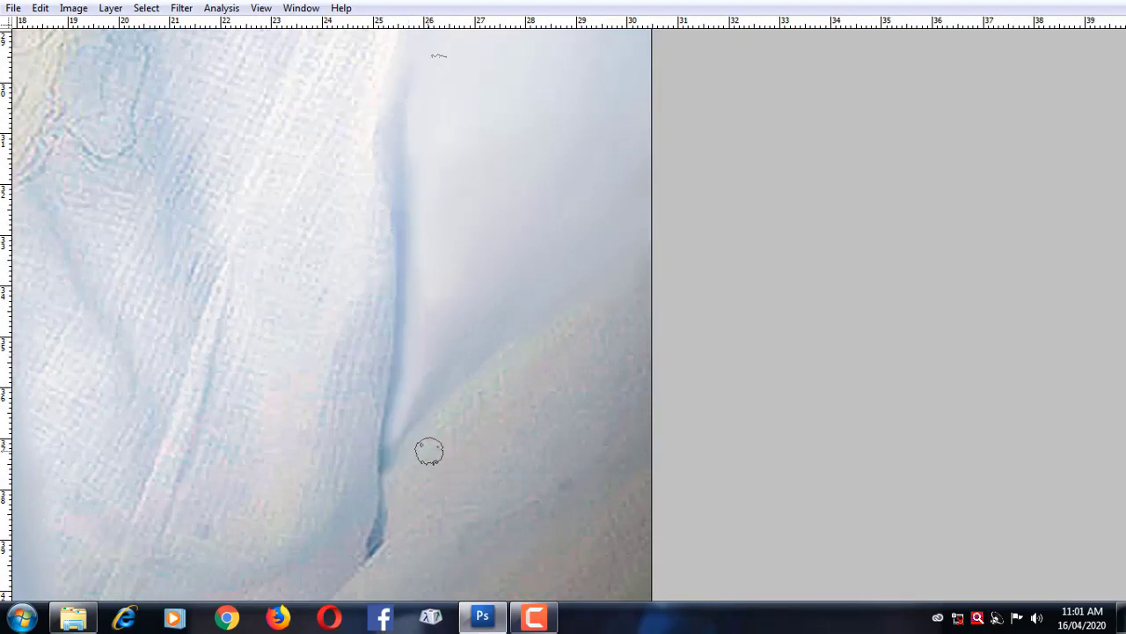
mouse_move(429, 452)
mouse_down()
mouse_move(637, 299)
mouse_move(549, 466)
mouse_move(536, 395)
mouse_move(411, 538)
mouse_up()
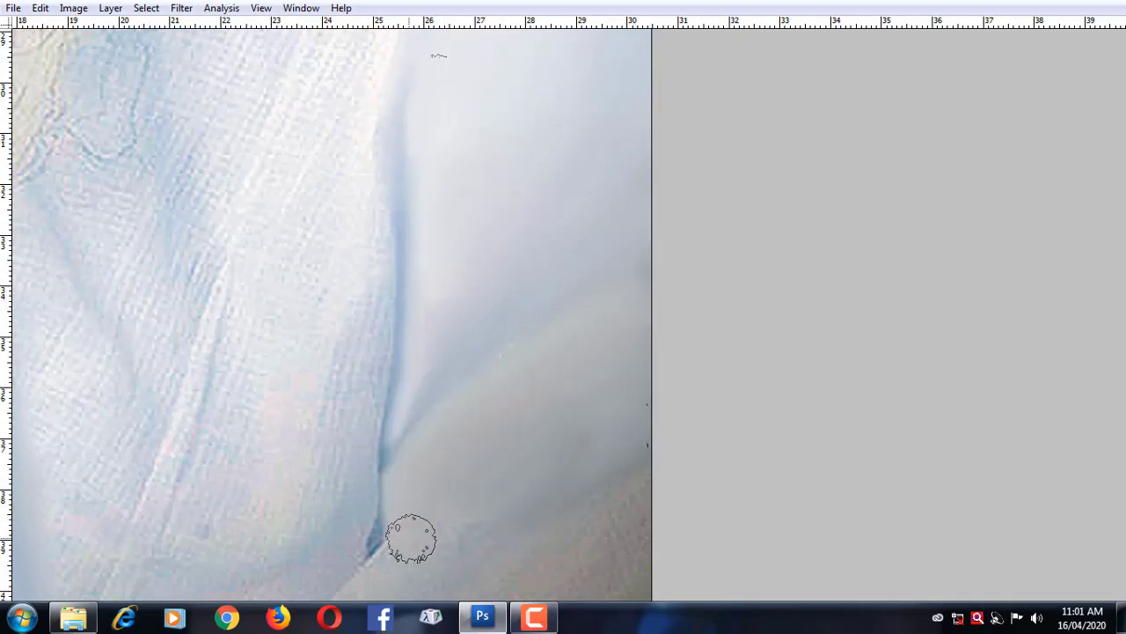
scroll(561, 415, down, 2)
scroll(528, 405, left, 2)
mouse_move(468, 372)
mouse_down()
mouse_move(478, 396)
mouse_move(517, 173)
mouse_up()
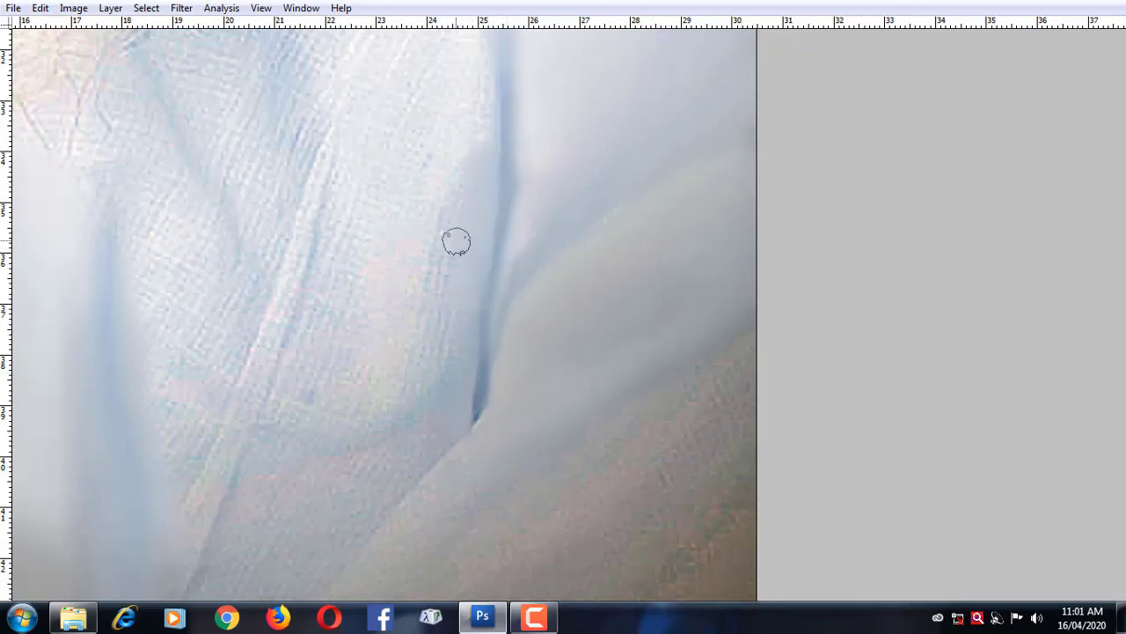
mouse_move(455, 241)
mouse_down()
mouse_move(455, 337)
mouse_move(355, 380)
mouse_up()
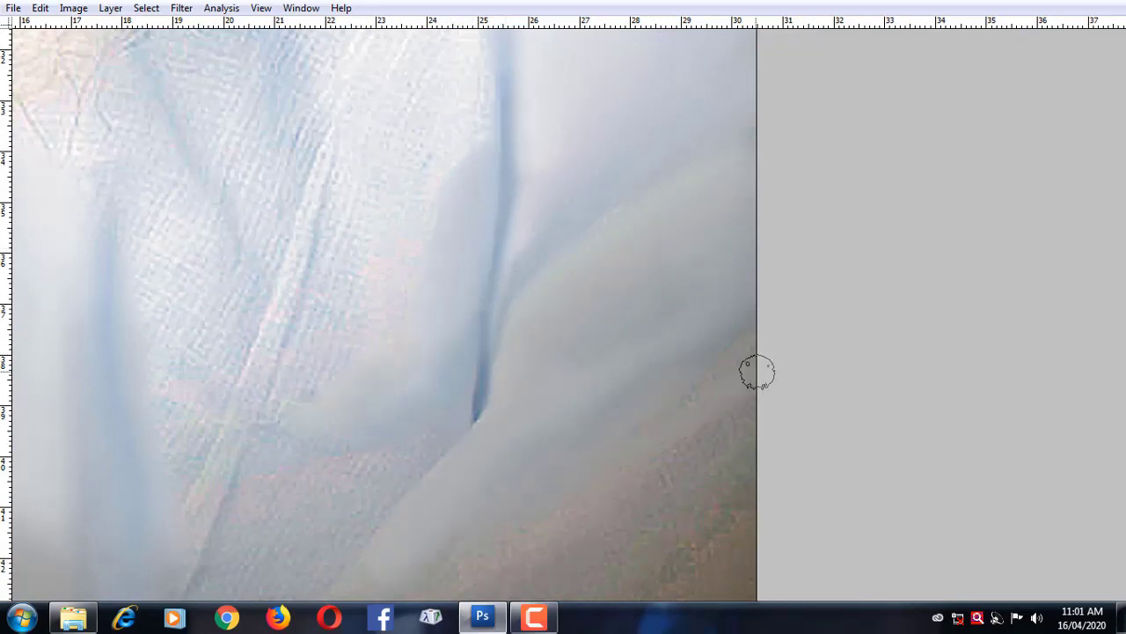
scroll(608, 498, down, 3)
scroll(505, 478, up, 3)
scroll(505, 478, left, 5)
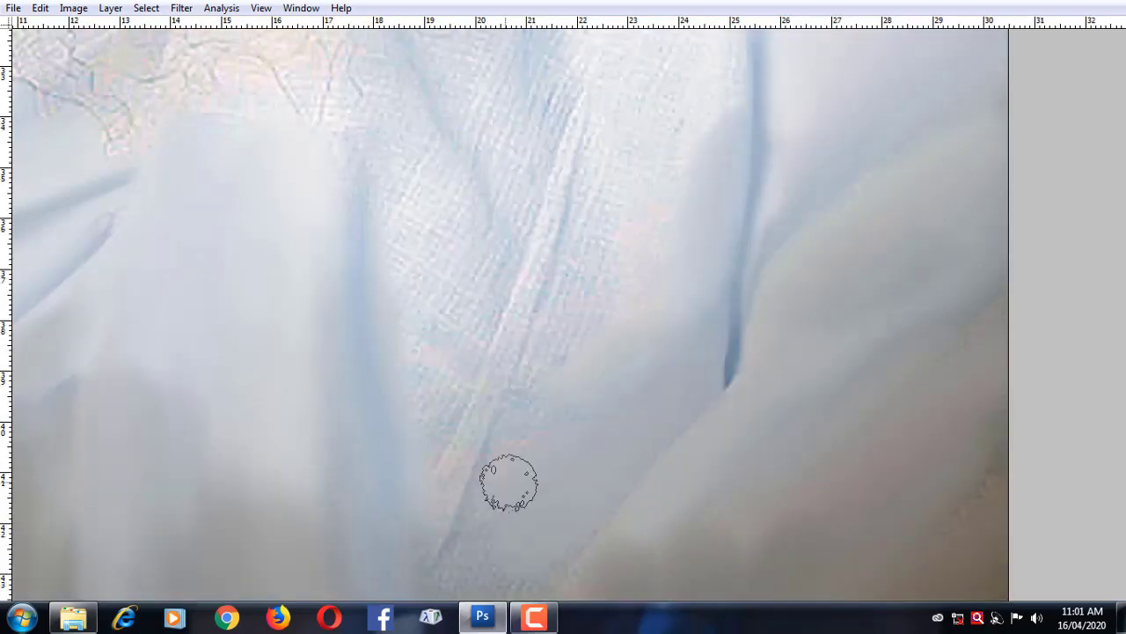
scroll(606, 478, up, 3)
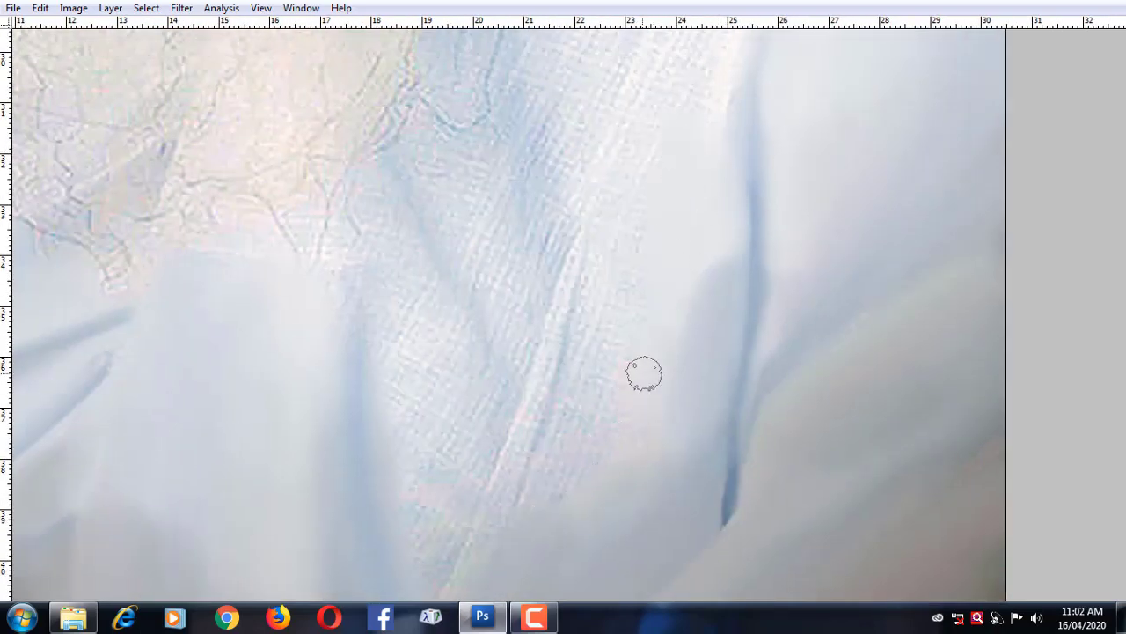
mouse_move(503, 426)
mouse_down()
mouse_move(551, 397)
mouse_move(527, 529)
mouse_up()
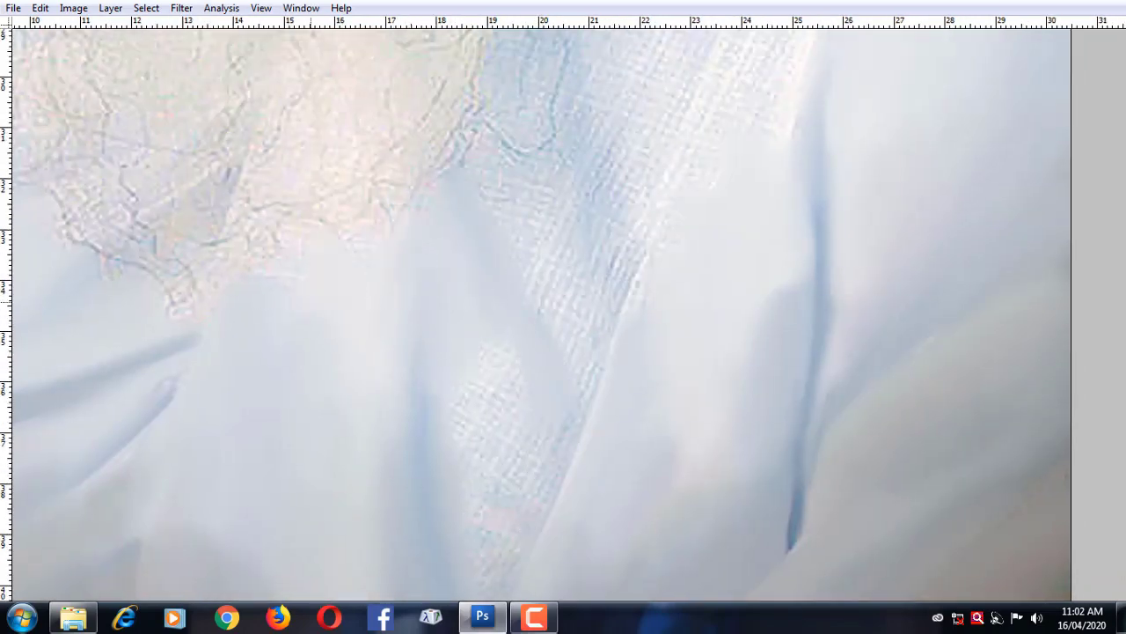
scroll(493, 413, right, 1)
scroll(466, 533, up, 3)
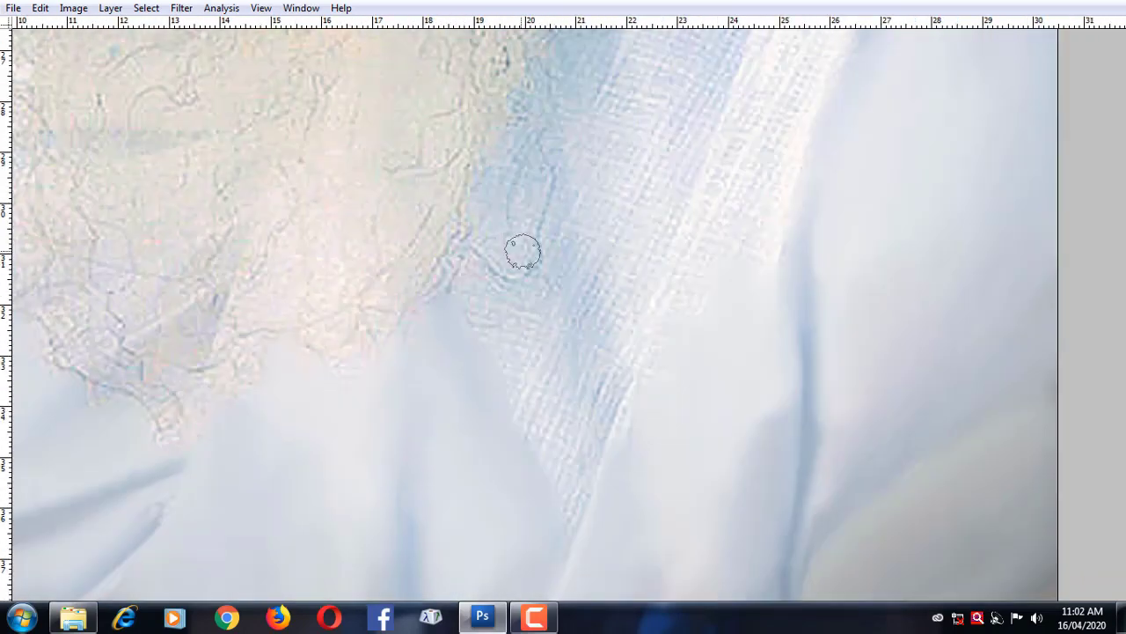
scroll(579, 519, up, 2)
scroll(486, 297, up, 1)
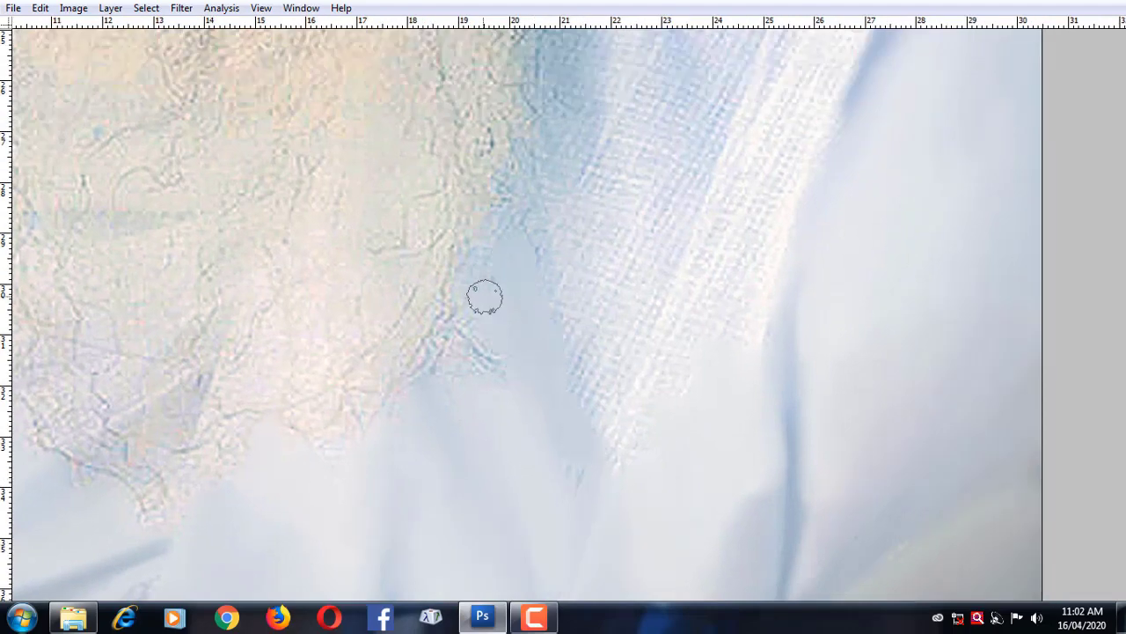
scroll(599, 415, up, 2)
scroll(599, 414, up, 2)
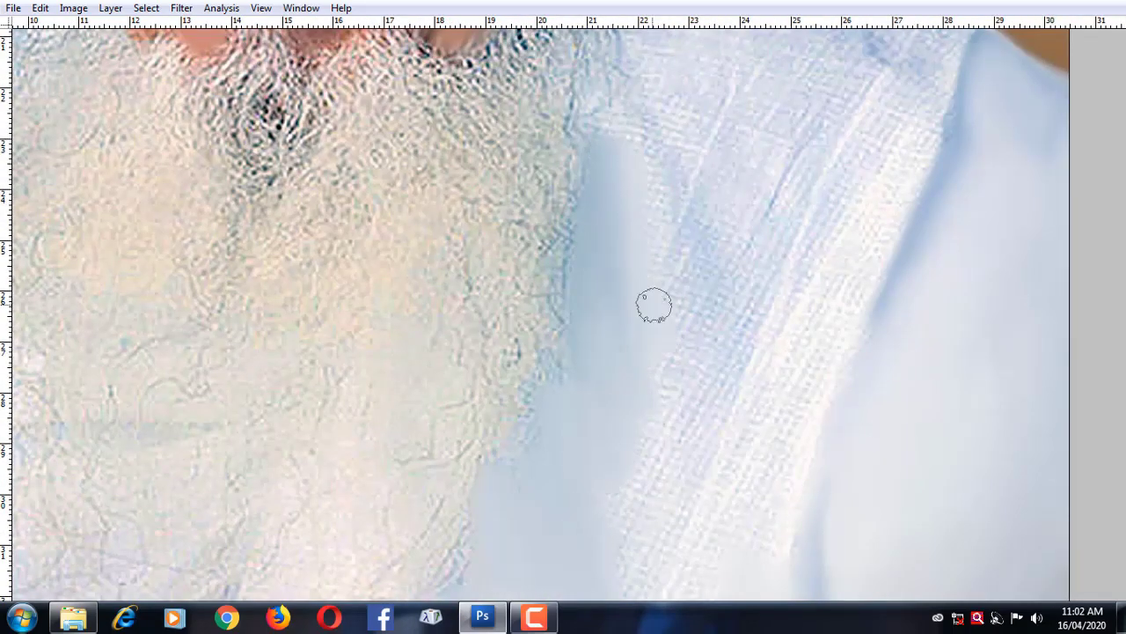
scroll(663, 334, down, 3)
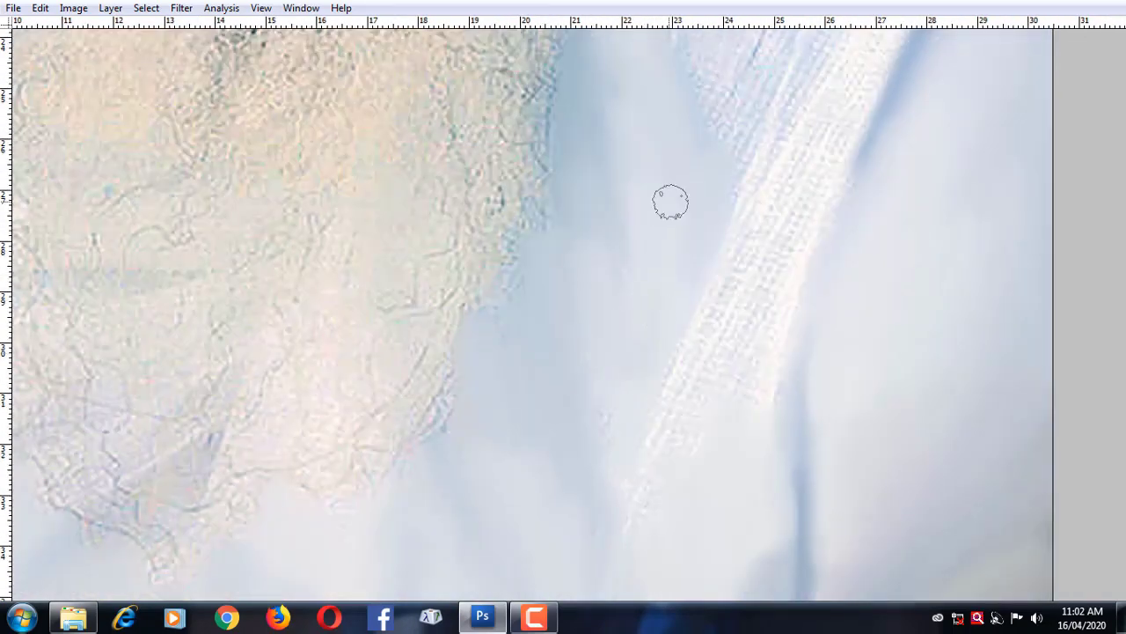
scroll(656, 350, right, 2)
scroll(593, 408, down, 3)
scroll(580, 478, down, 3)
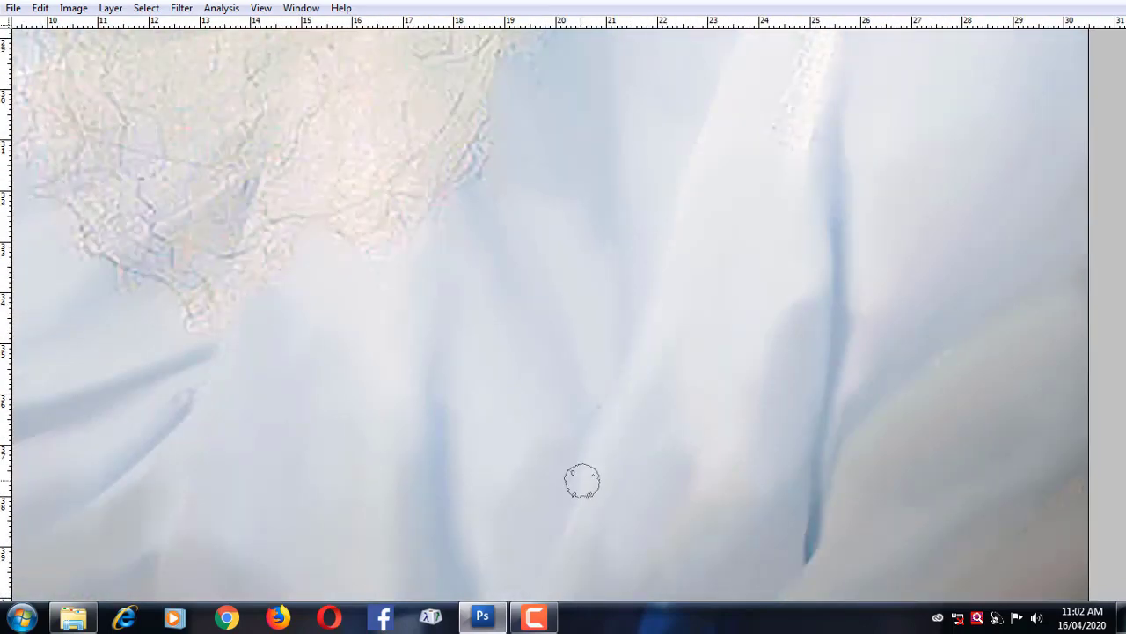
scroll(607, 389, up, 6)
scroll(608, 389, right, 4)
scroll(607, 390, up, 5)
scroll(616, 370, right, 2)
Smooth and lighten the shirt fabric along the shoulder crease and below the shoulder
scroll(560, 372, up, 3)
scroll(572, 396, right, 2)
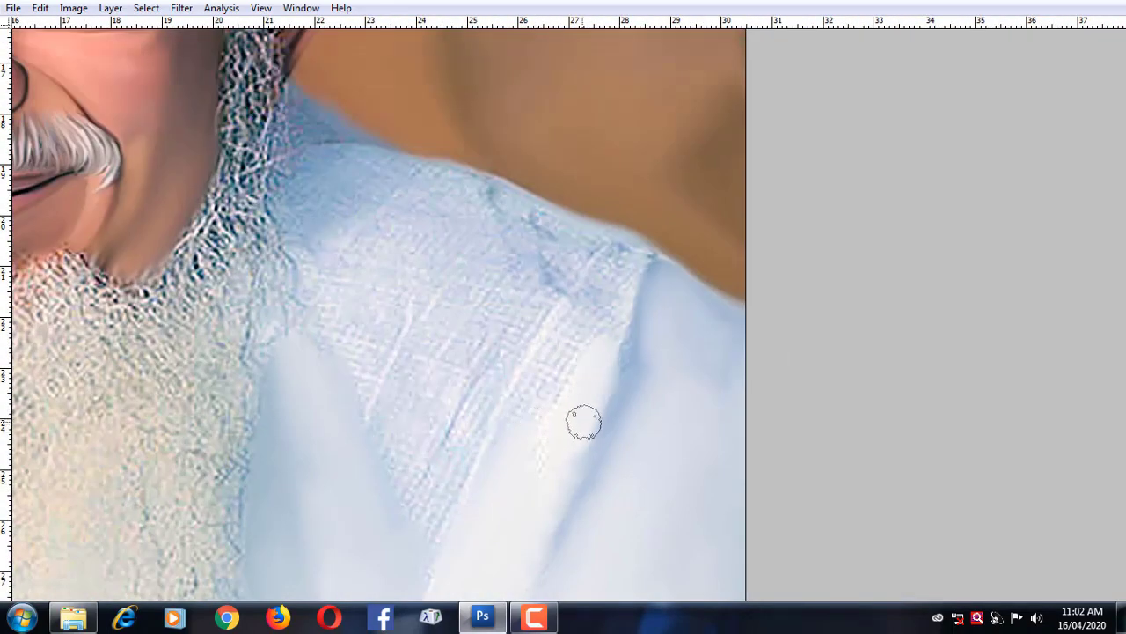
drag(482, 356, 476, 438)
scroll(424, 504, up, 3)
scroll(458, 519, left, 3)
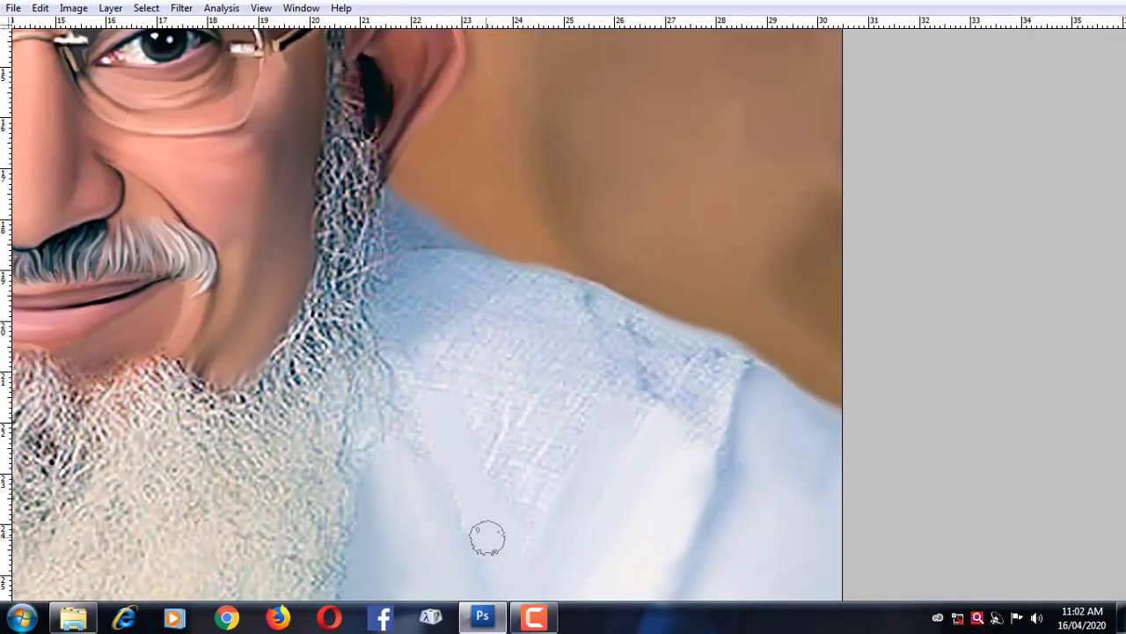
scroll(485, 535, down, 5)
scroll(445, 397, right, 2)
scroll(446, 397, up, 5)
scroll(466, 440, left, 3)
scroll(550, 535, right, 3)
scroll(540, 505, up, 1)
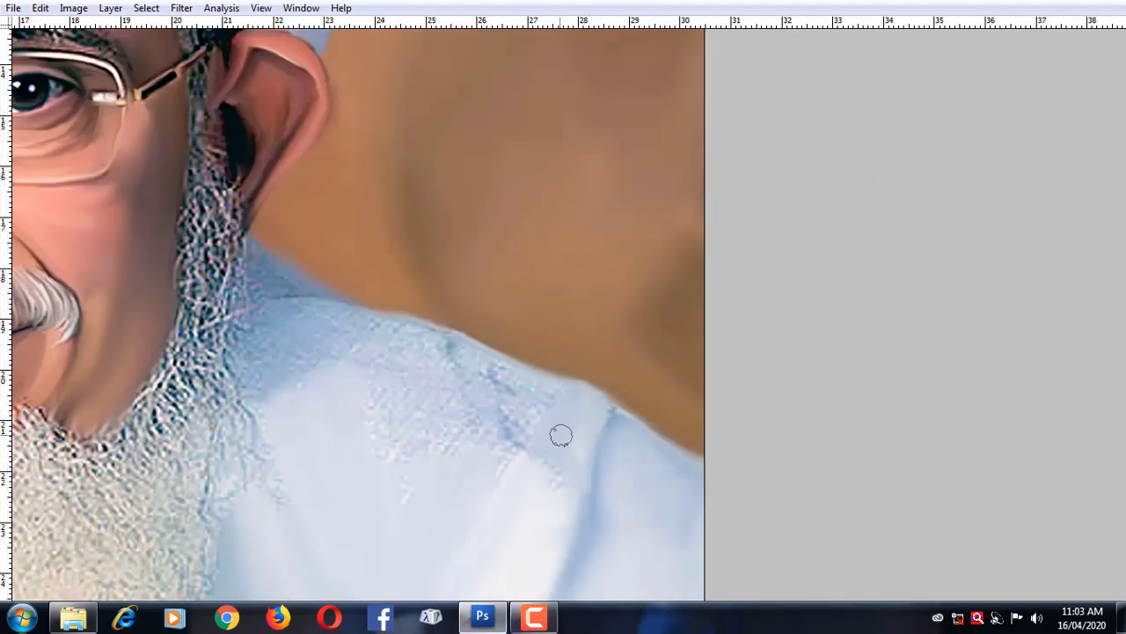
drag(602, 401, 640, 456)
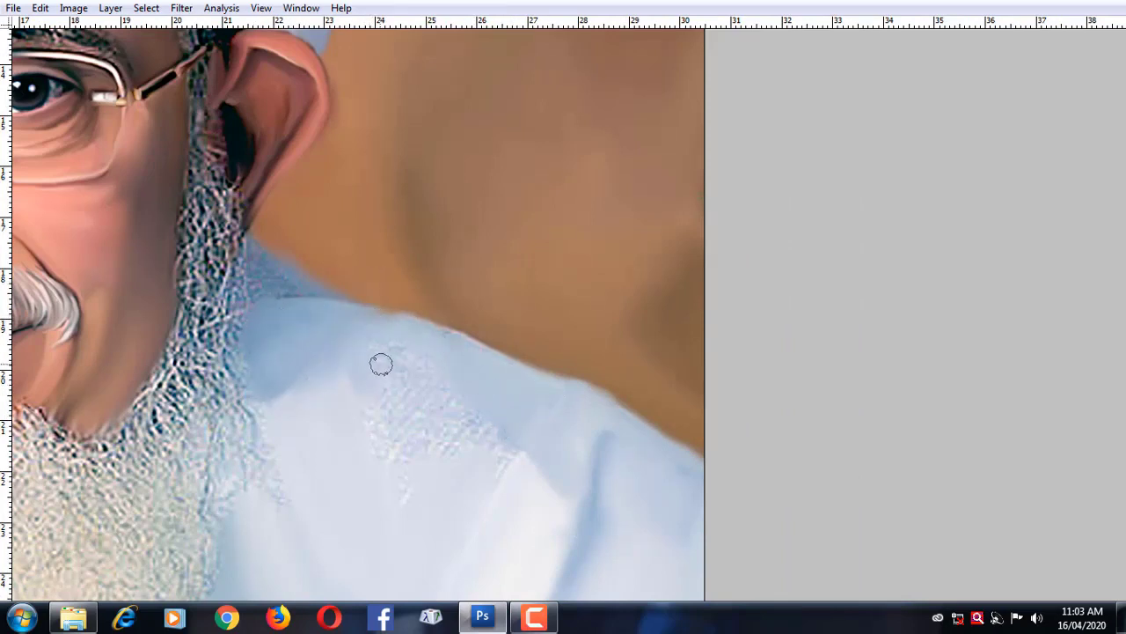
drag(470, 416, 447, 484)
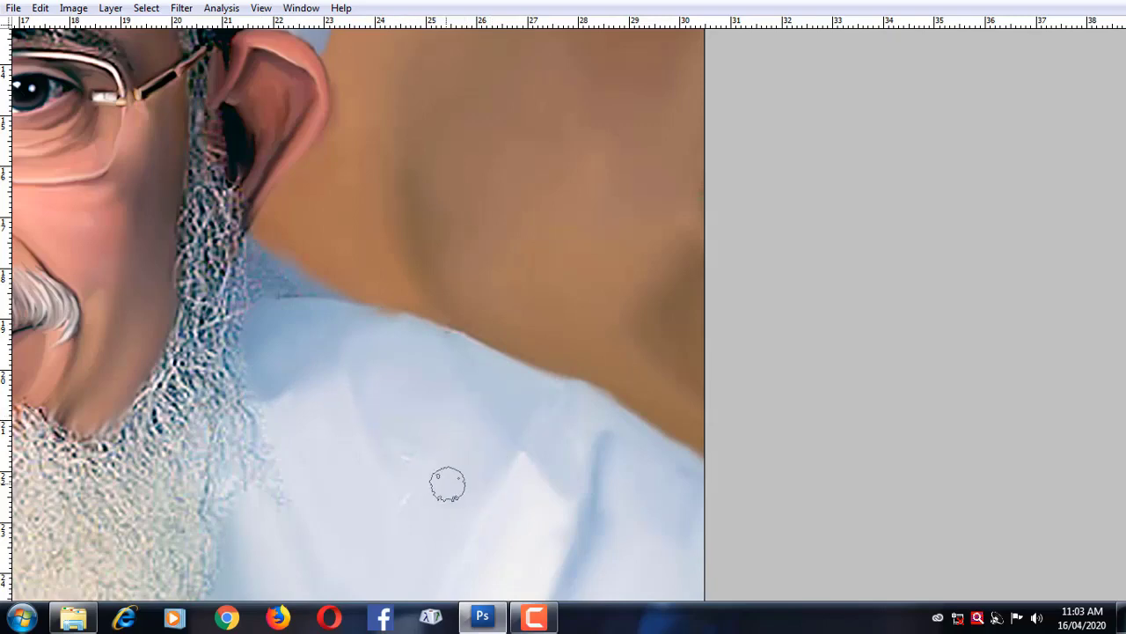
Darken the edge between the beard and the shirt with several strokes
scroll(497, 553, up, 2)
scroll(541, 360, up, 1)
scroll(417, 428, up, 2)
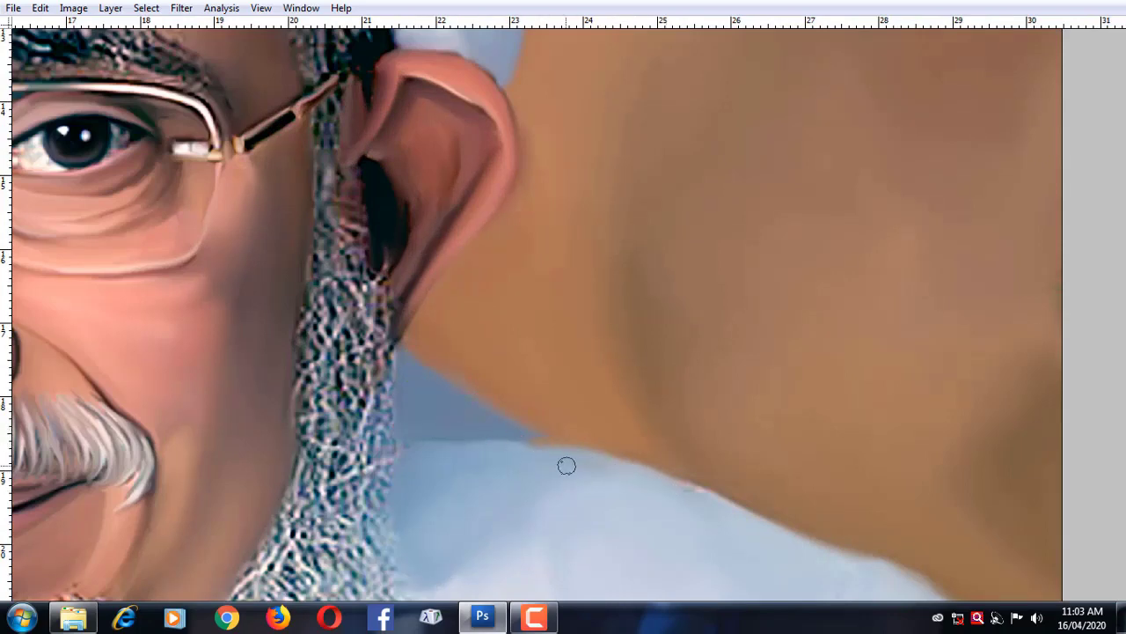
scroll(493, 424, down, 1)
scroll(563, 396, up, 1)
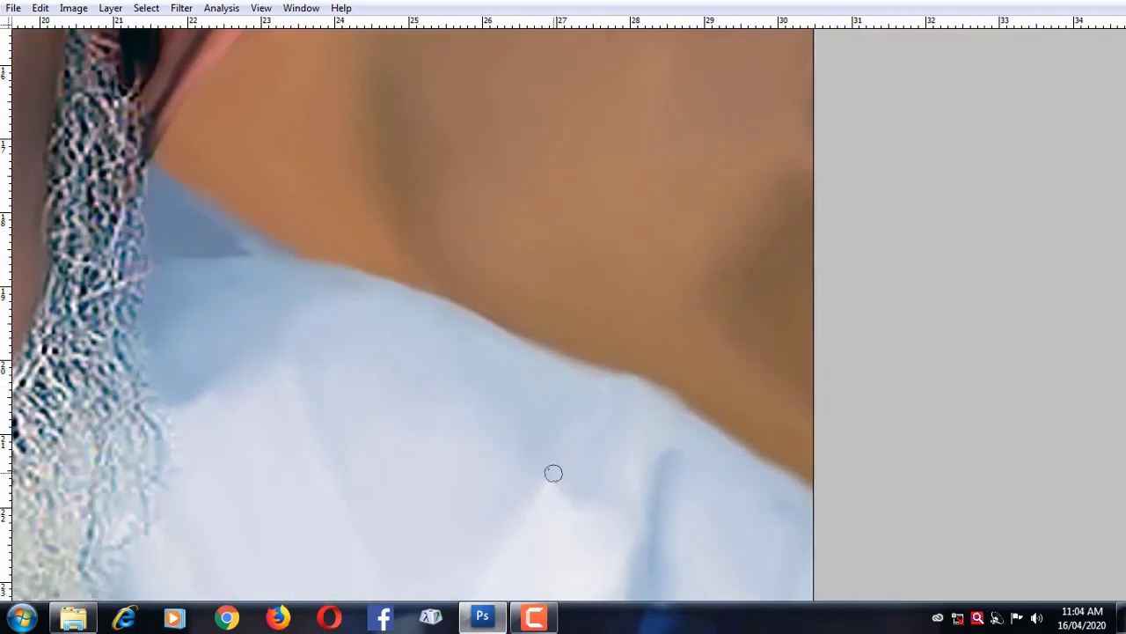
scroll(552, 473, down, 1)
scroll(551, 419, up, 1)
scroll(528, 402, down, 1)
scroll(491, 386, up, 1)
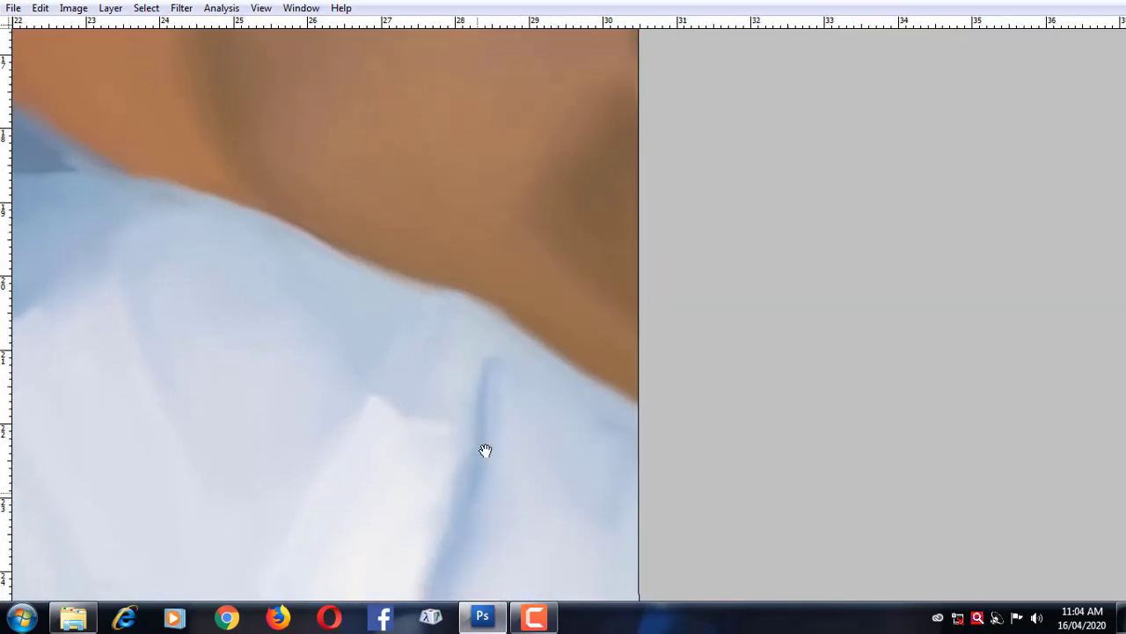
scroll(485, 450, left, 1)
scroll(419, 543, left, 2)
scroll(350, 361, up, 3)
scroll(351, 361, up, 5)
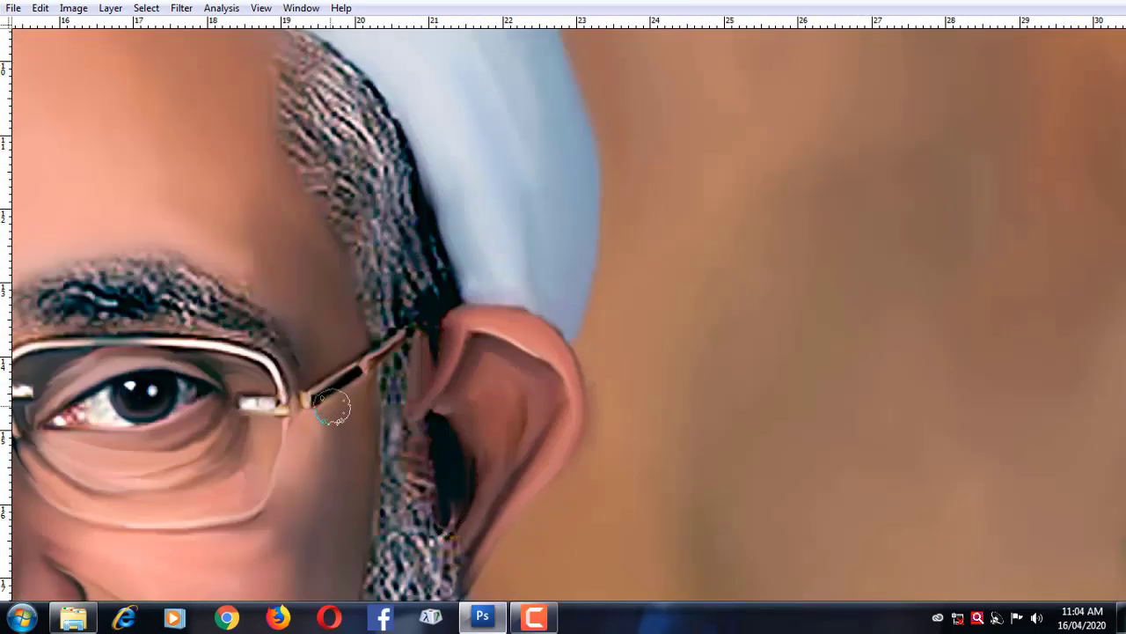
scroll(293, 367, right, 2)
scroll(359, 381, up, 1)
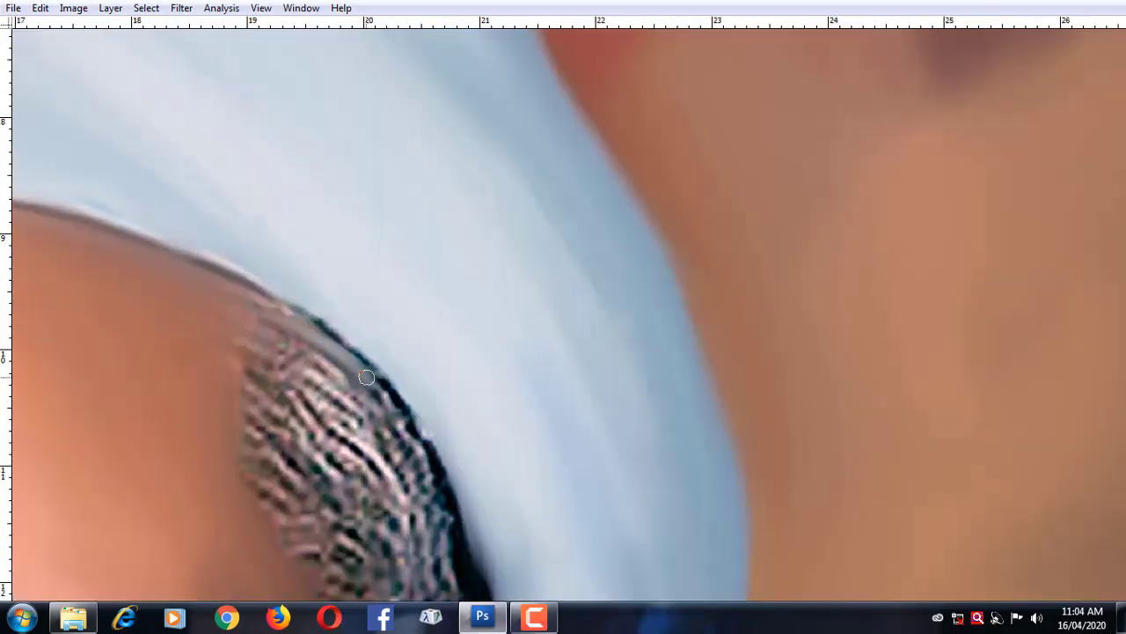
scroll(414, 357, up, 1)
drag(415, 358, 464, 492)
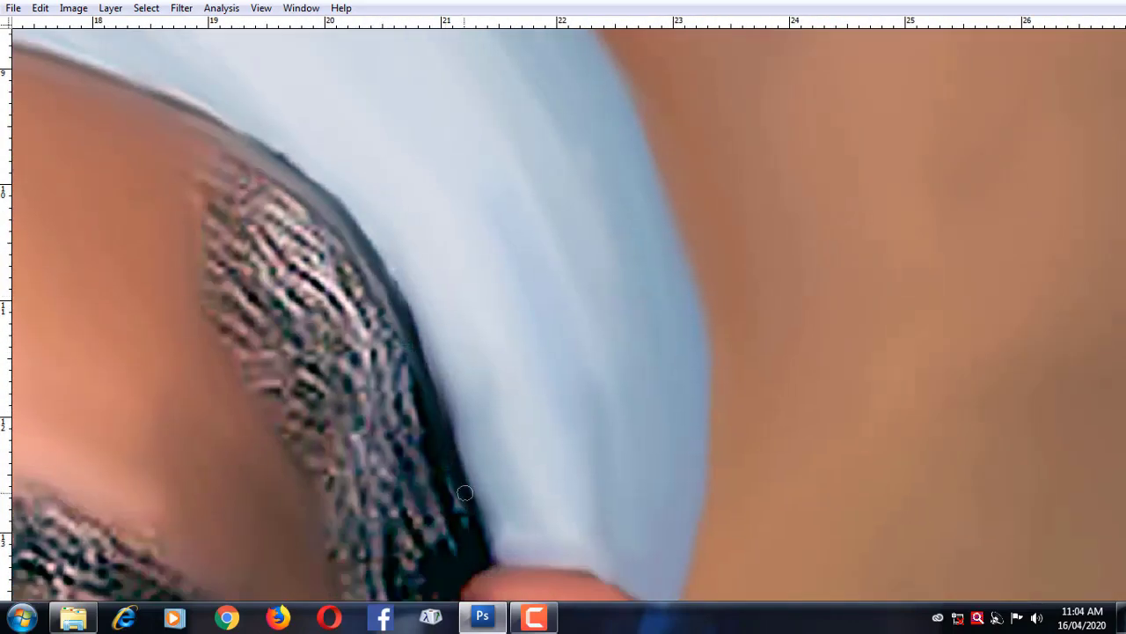
mouse_move(468, 536)
mouse_down()
mouse_move(378, 334)
mouse_move(452, 549)
mouse_up()
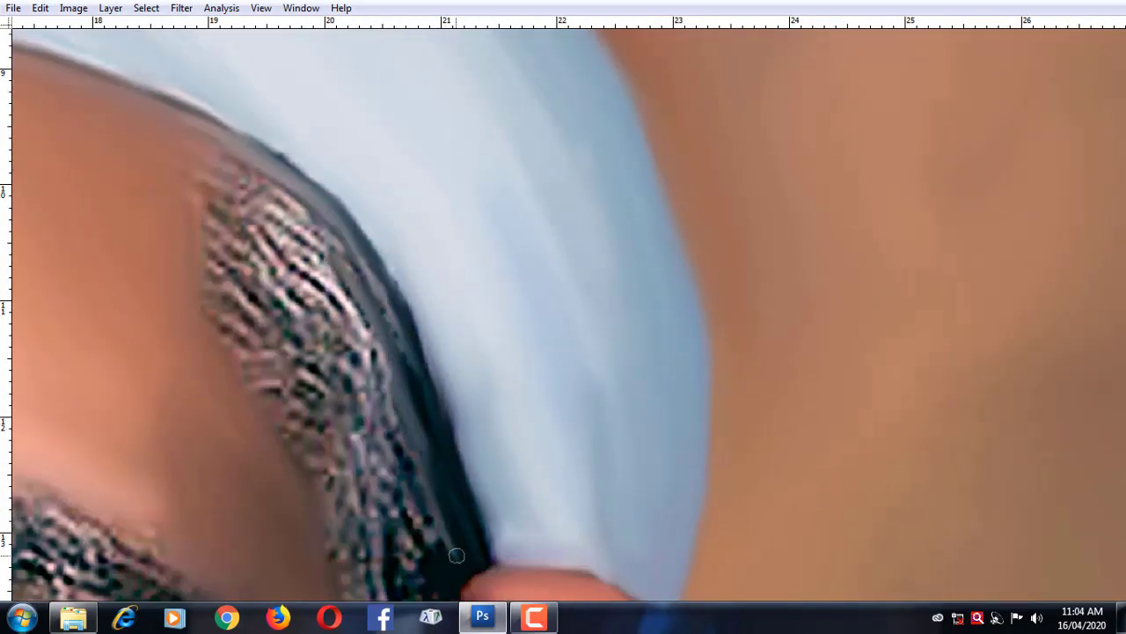
scroll(429, 404, down, 2)
scroll(428, 404, left, 1)
scroll(473, 511, up, 1)
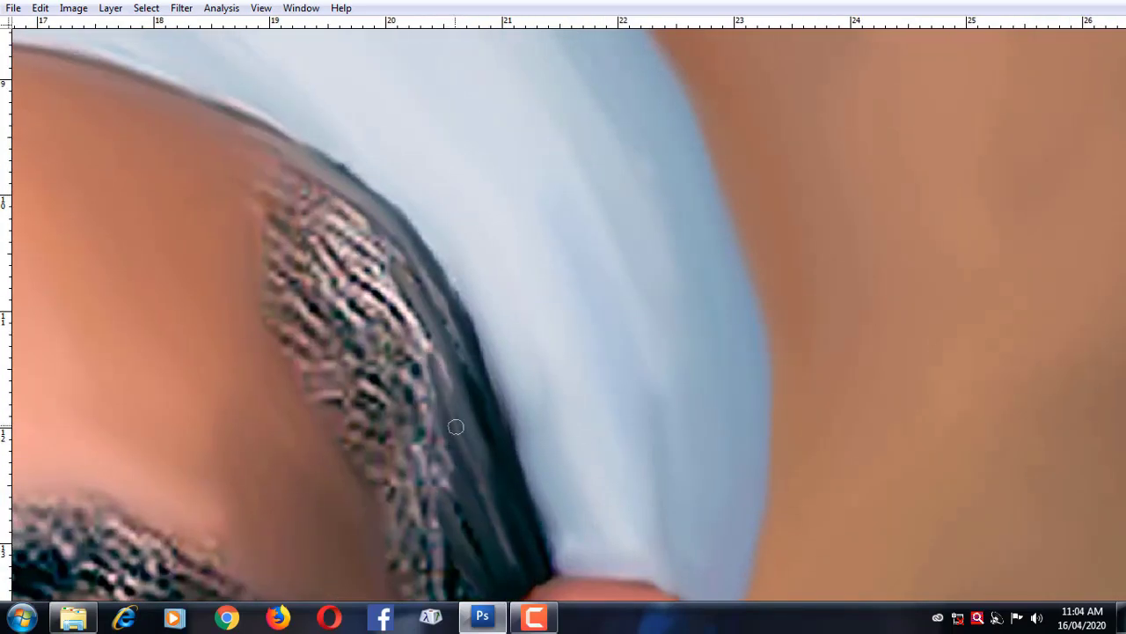
scroll(511, 533, up, 2)
scroll(510, 533, left, 2)
mouse_move(510, 533)
mouse_down()
mouse_move(414, 378)
mouse_move(516, 465)
mouse_move(485, 397)
mouse_up()
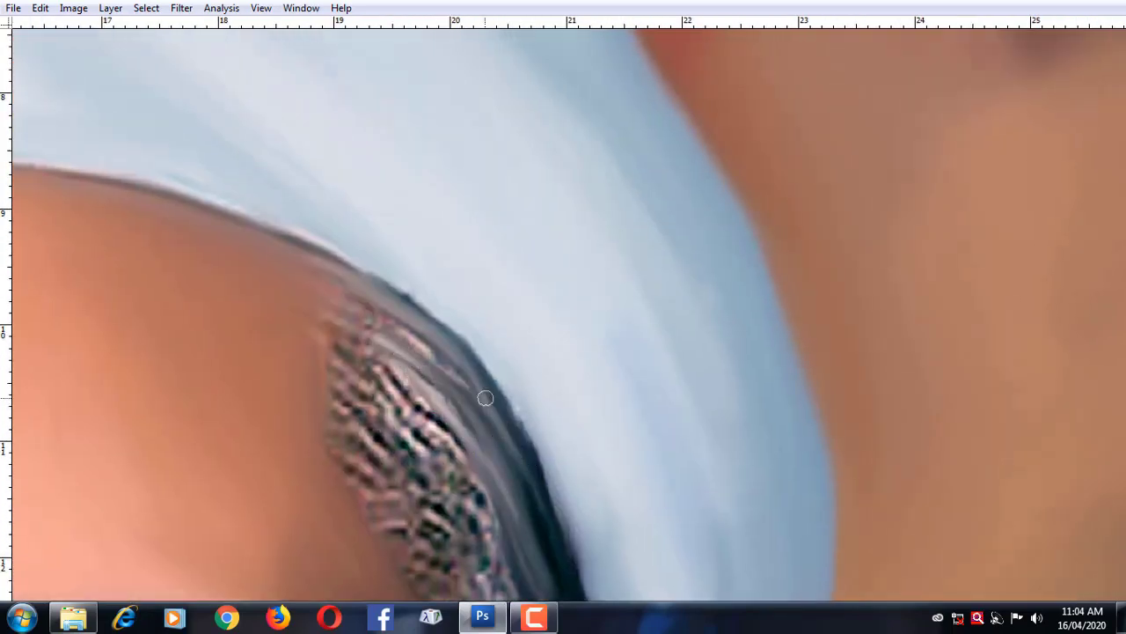
Smooth the textured beard beside the shirt up toward its upper edge
scroll(535, 497, up, 1)
scroll(535, 497, left, 1)
mouse_move(495, 487)
mouse_down()
mouse_move(414, 436)
mouse_move(440, 493)
mouse_move(453, 470)
mouse_move(431, 426)
mouse_up()
scroll(413, 405, down, 1)
scroll(413, 405, right, 1)
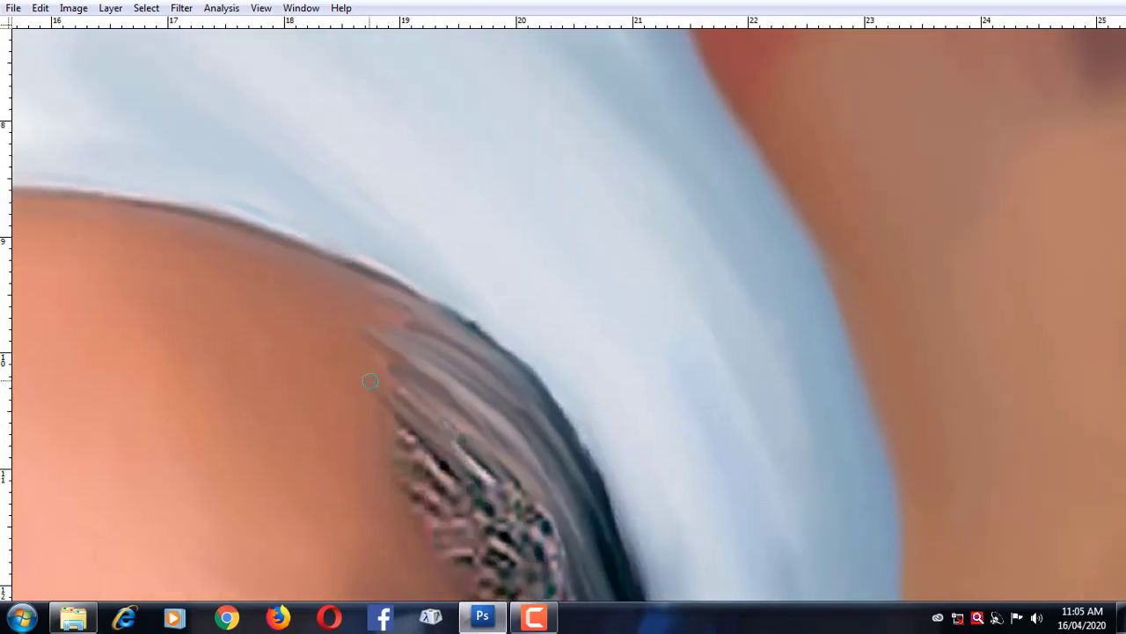
scroll(378, 387, down, 1)
scroll(379, 387, right, 1)
mouse_move(444, 479)
mouse_down()
mouse_move(370, 387)
mouse_move(286, 325)
mouse_move(270, 354)
mouse_up()
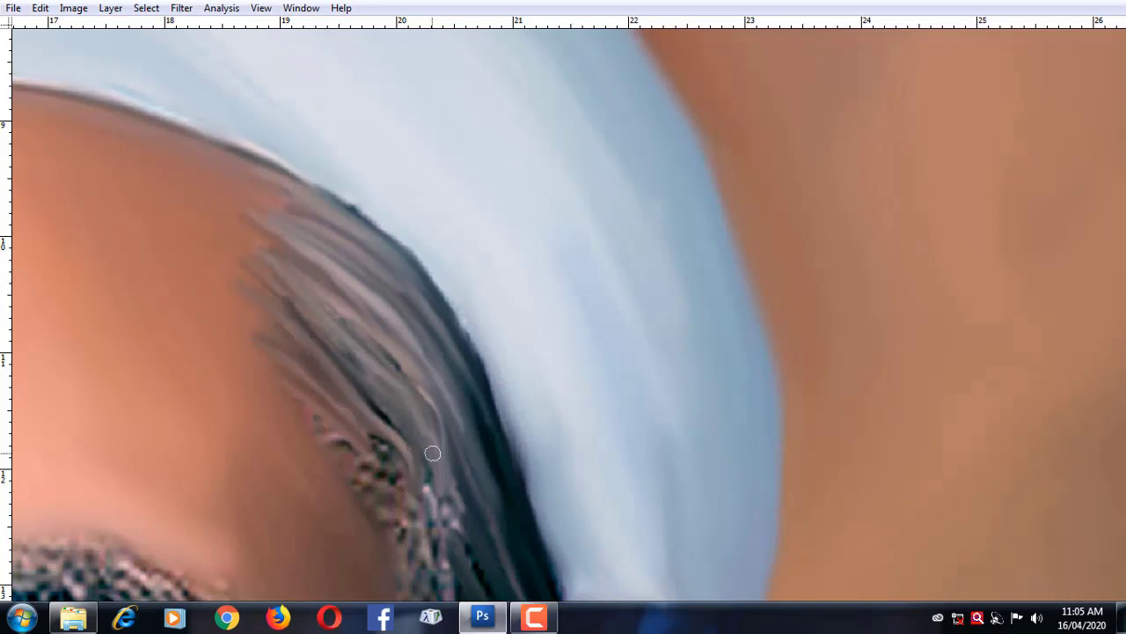
mouse_move(432, 453)
mouse_down()
mouse_move(452, 452)
mouse_move(372, 359)
mouse_move(308, 309)
mouse_move(374, 433)
mouse_up()
scroll(453, 452, down, 1)
scroll(452, 452, right, 1)
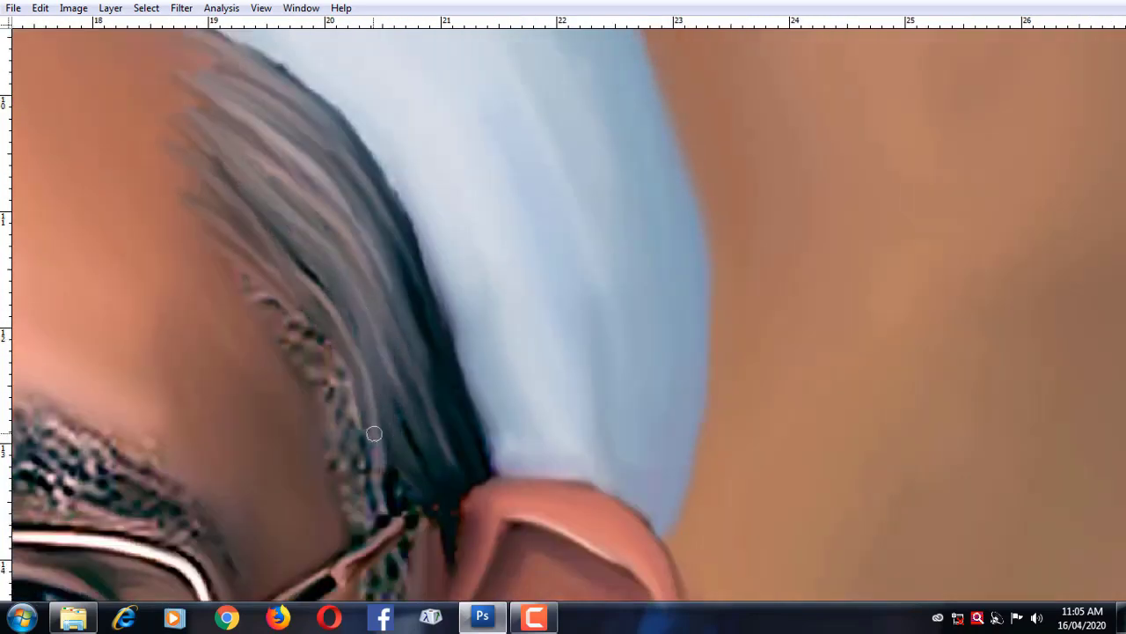
scroll(374, 433, up, 1)
scroll(374, 433, left, 1)
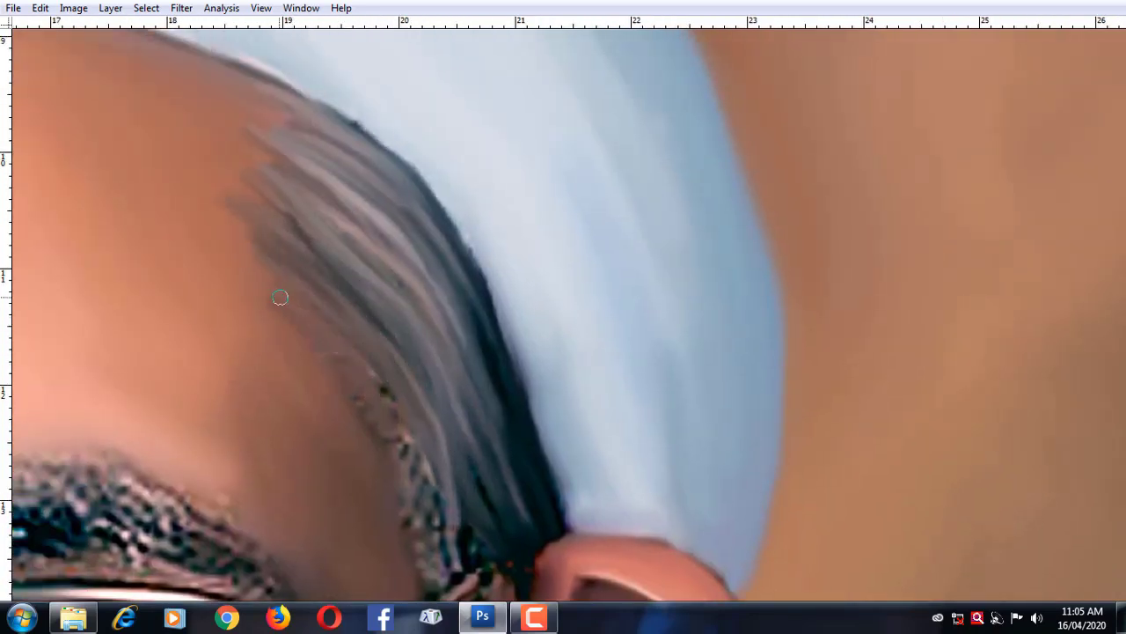
scroll(344, 337, down, 1)
scroll(344, 337, right, 1)
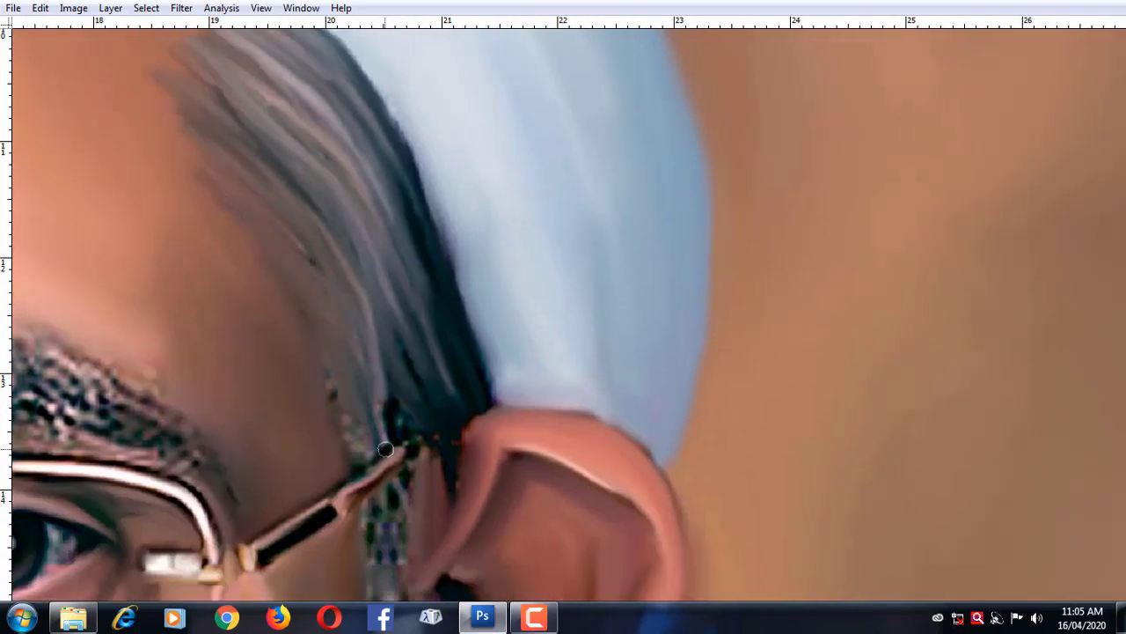
Paint and soften dark hair strands at the temple above the glasses, undoing one stray stroke over the ear
drag(386, 449, 390, 395)
scroll(390, 395, down, 1)
scroll(390, 395, right, 1)
drag(393, 314, 472, 264)
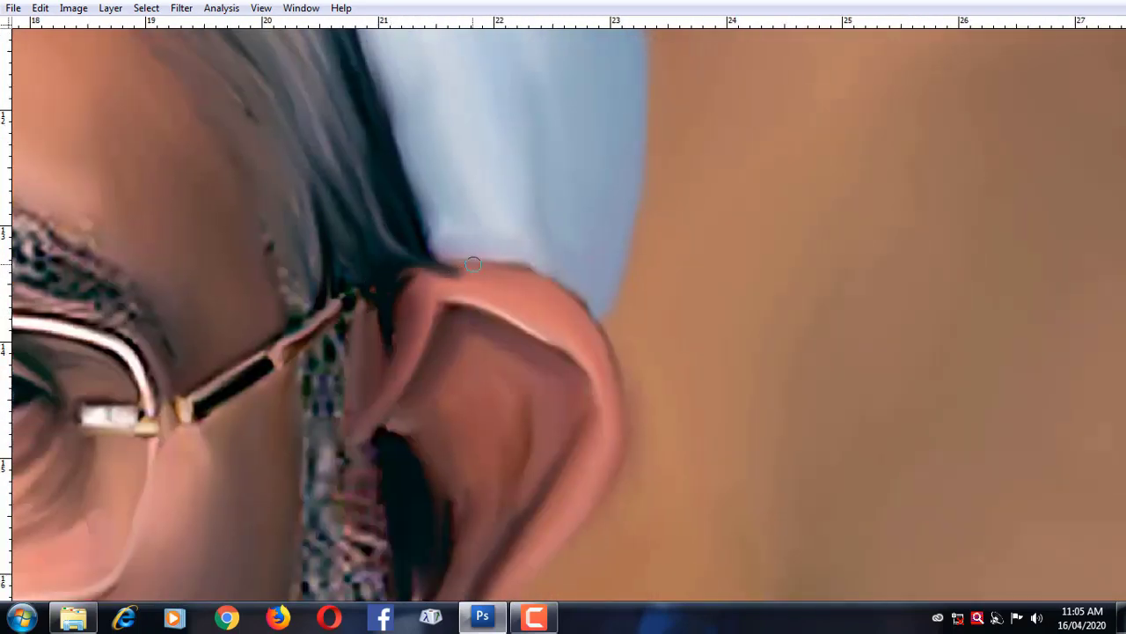
key(ctrl+z)
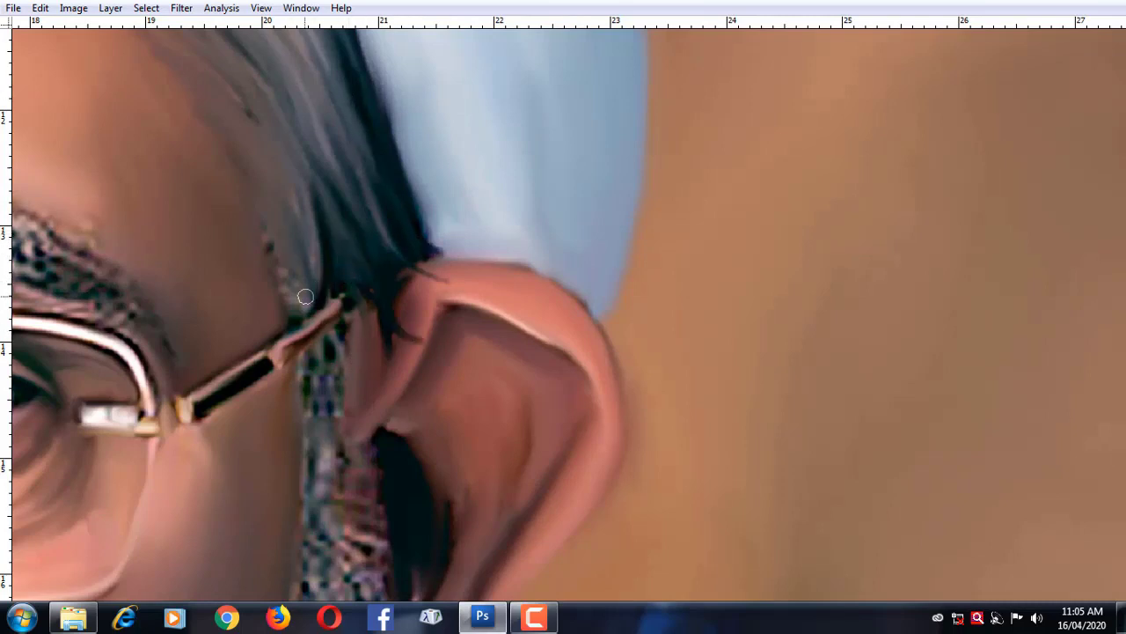
drag(315, 276, 304, 227)
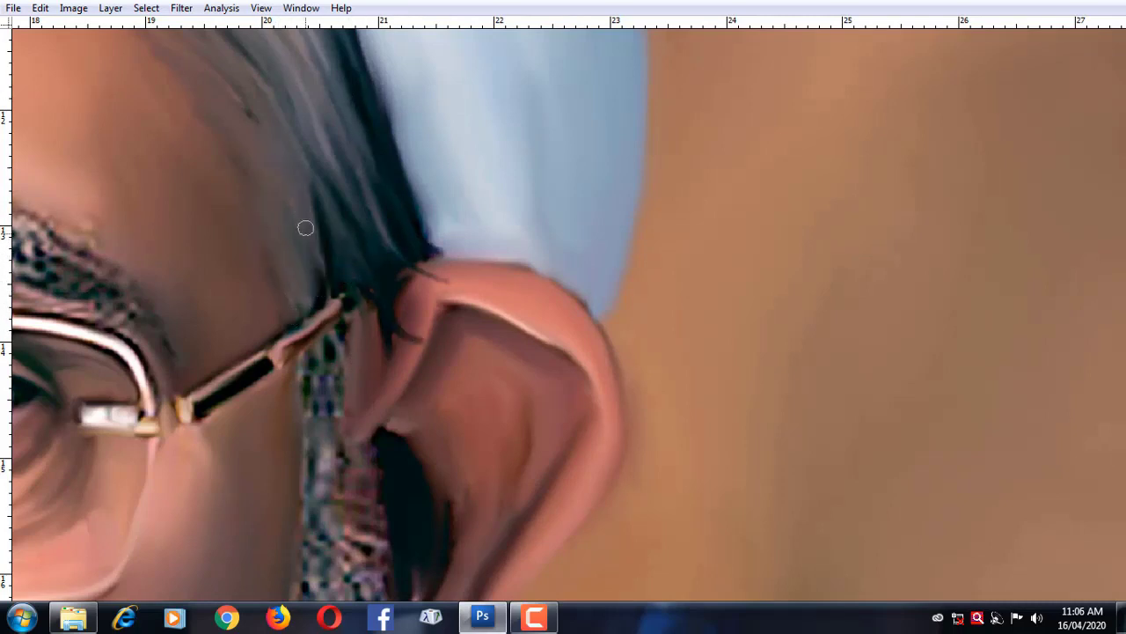
scroll(304, 227, up, 1)
scroll(305, 226, left, 2)
scroll(399, 236, up, 1)
scroll(399, 236, left, 1)
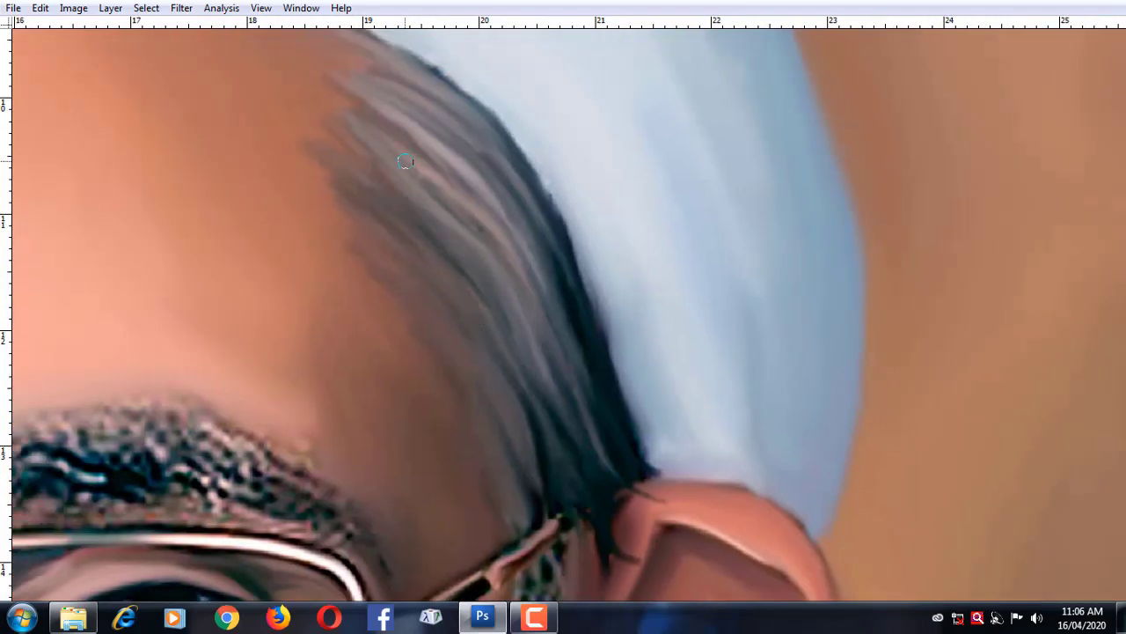
mouse_move(527, 413)
mouse_down()
mouse_move(528, 322)
mouse_move(580, 513)
mouse_up()
scroll(545, 422, down, 3)
scroll(484, 339, down, 2)
drag(455, 337, 450, 367)
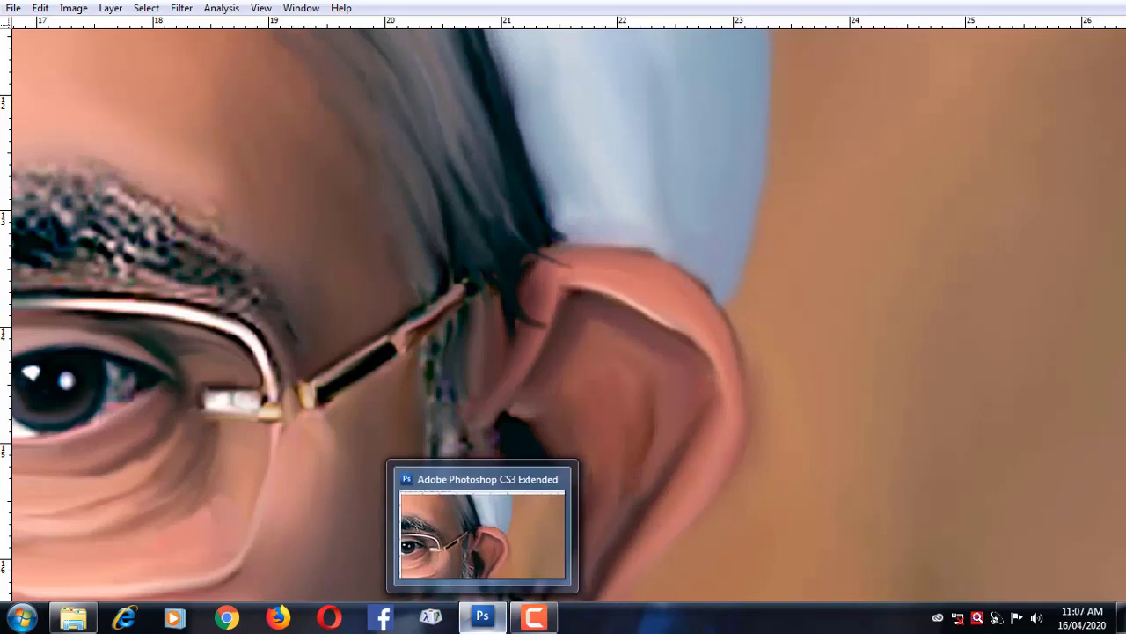
Smudge light grey hair strands into the dark area beside the ear
click(518, 556)
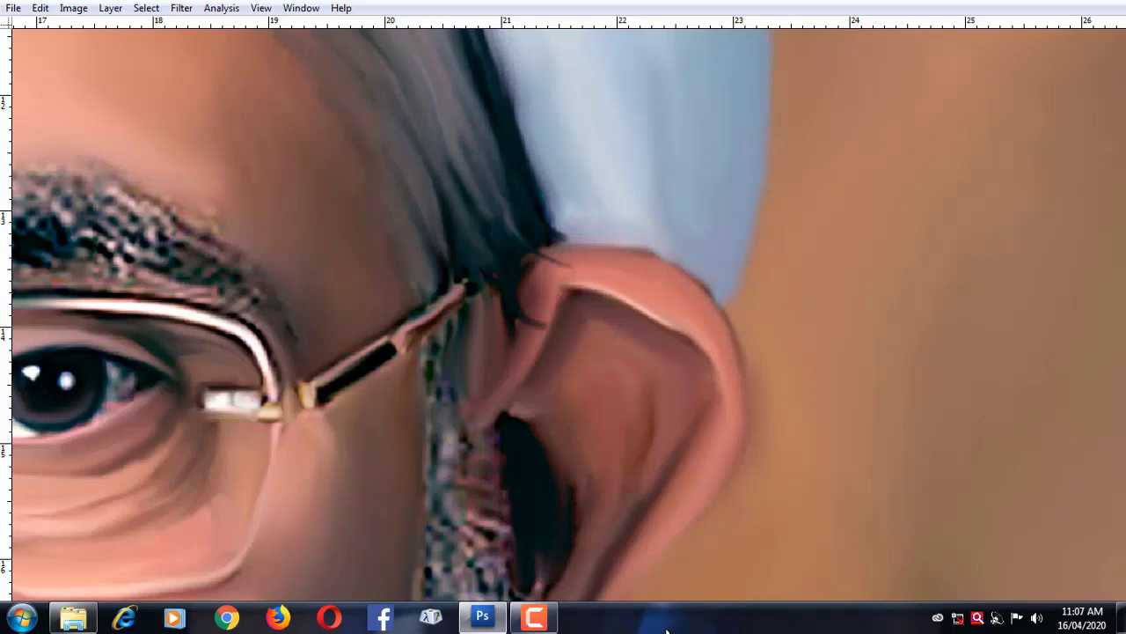
drag(568, 414, 863, 202)
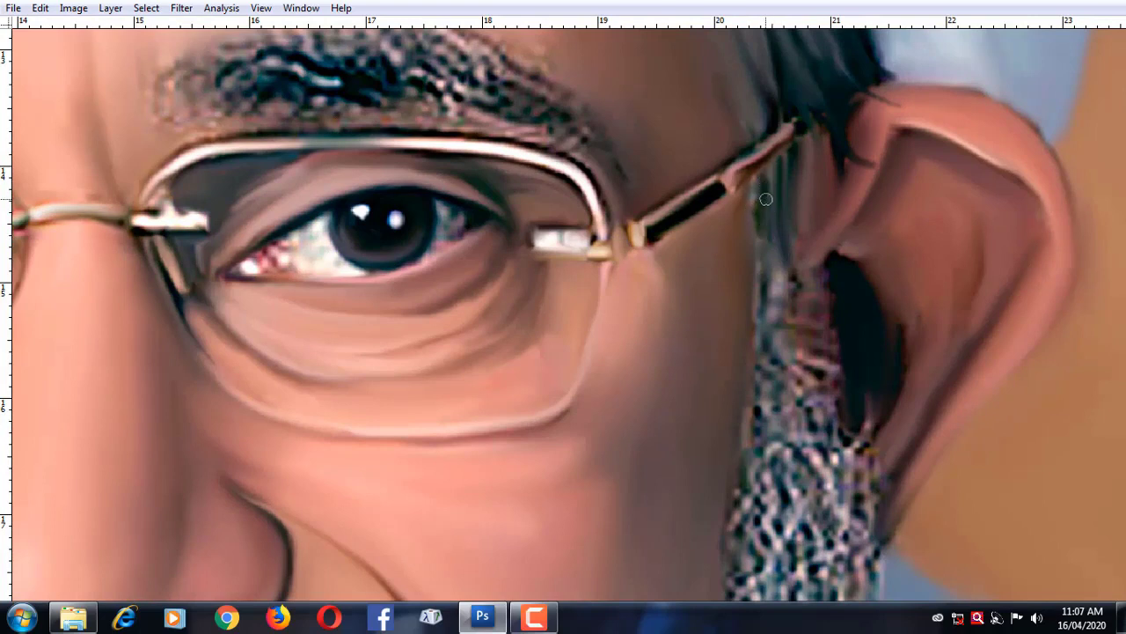
mouse_move(777, 262)
mouse_down()
mouse_move(799, 270)
mouse_move(850, 347)
mouse_move(804, 307)
mouse_move(795, 331)
mouse_up()
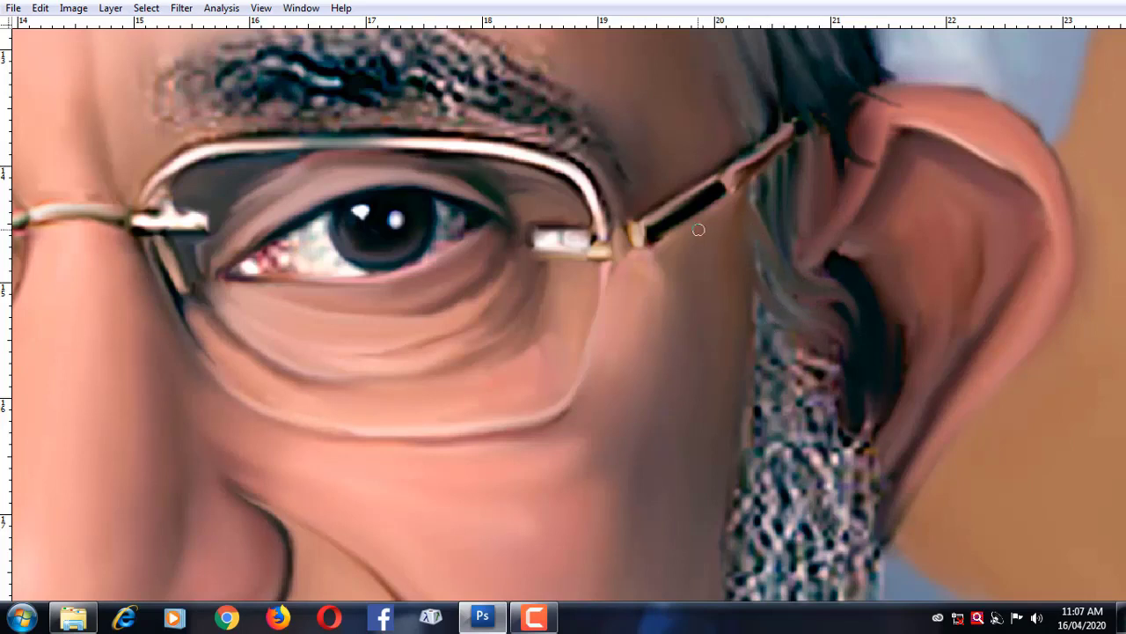
drag(811, 356, 839, 401)
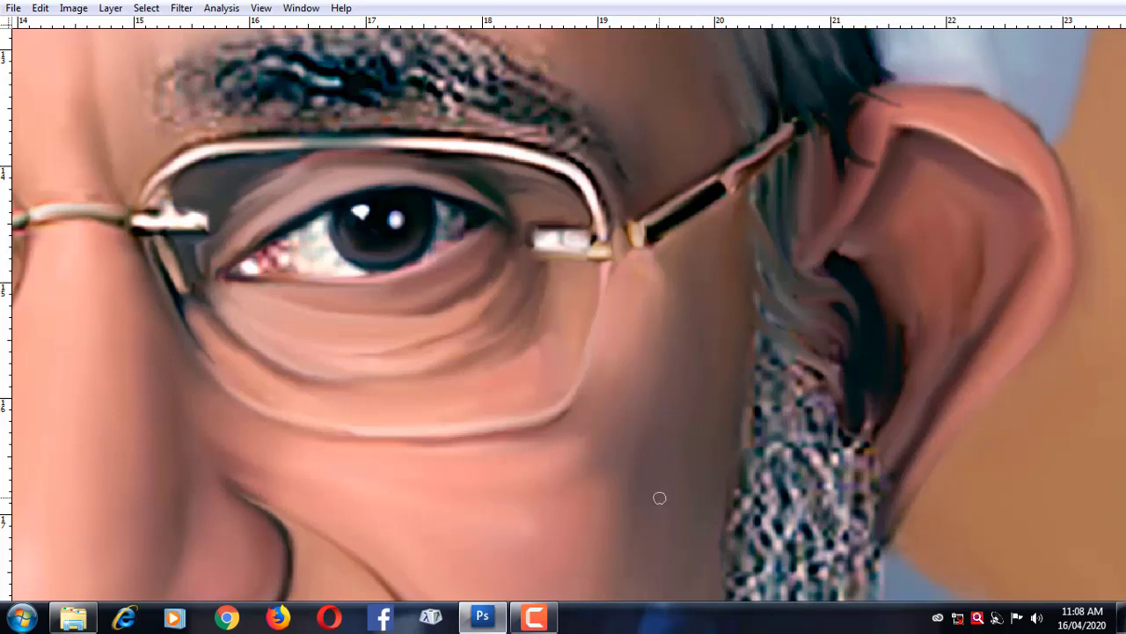
drag(786, 368, 843, 422)
mouse_move(836, 361)
mouse_down()
mouse_move(867, 445)
mouse_move(801, 403)
mouse_move(764, 345)
mouse_up()
drag(815, 425, 773, 352)
drag(810, 387, 757, 299)
Pull the grey strands down past the ear over the speckled patch
drag(751, 242, 719, 171)
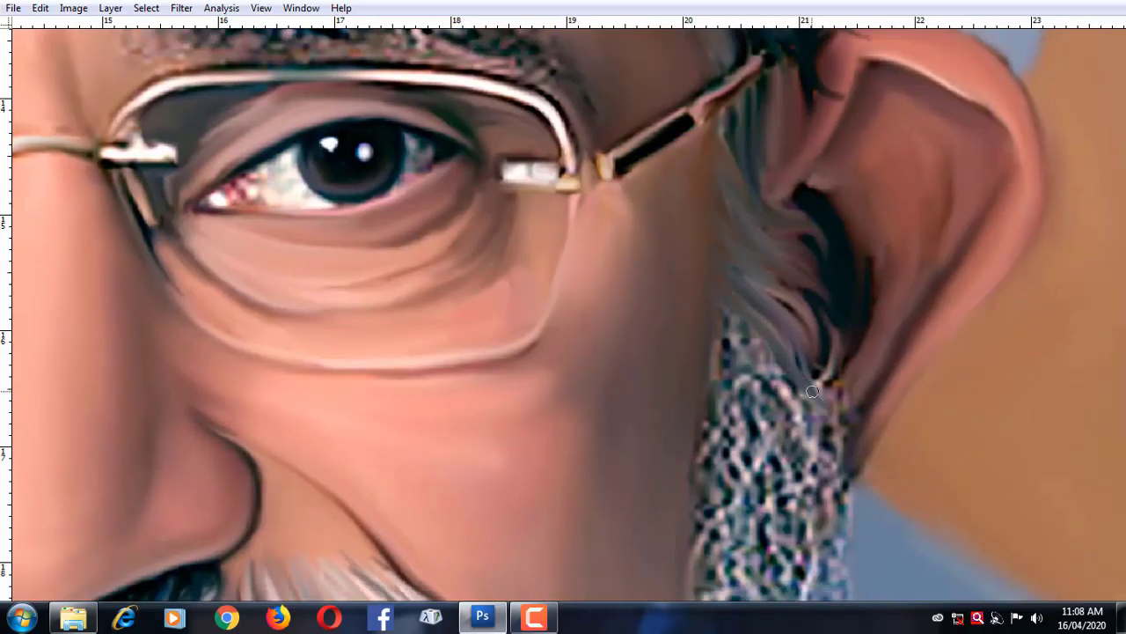
mouse_move(836, 353)
mouse_down()
mouse_move(827, 458)
mouse_move(726, 313)
mouse_move(719, 362)
mouse_move(792, 467)
mouse_up()
drag(730, 334, 801, 475)
drag(766, 422, 810, 528)
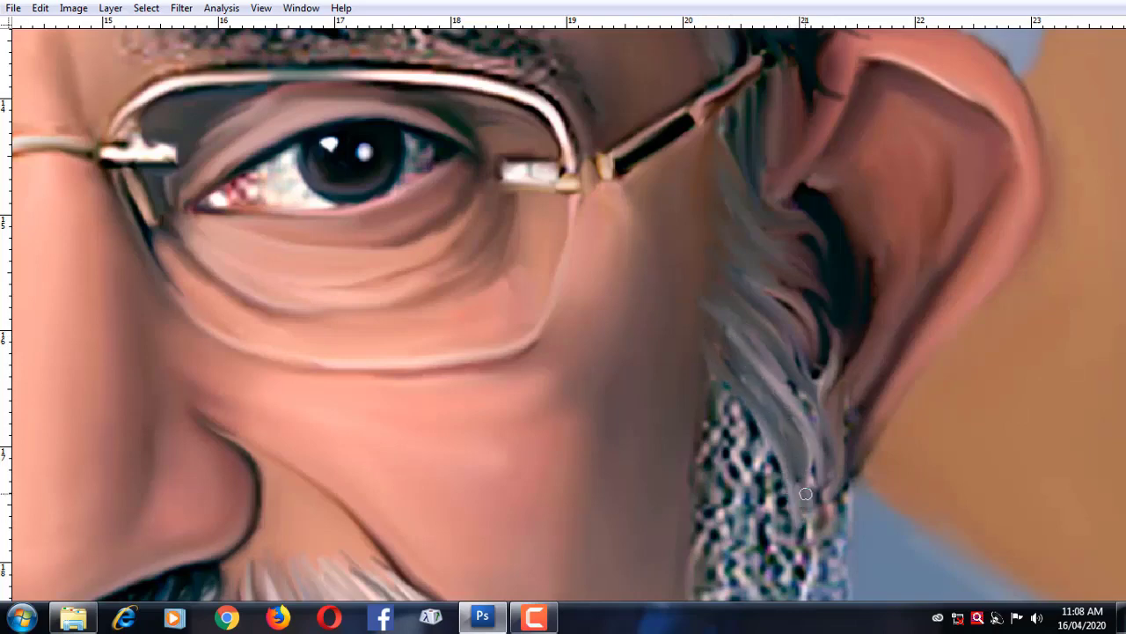
mouse_move(801, 440)
mouse_down()
mouse_move(812, 528)
mouse_move(869, 435)
mouse_up()
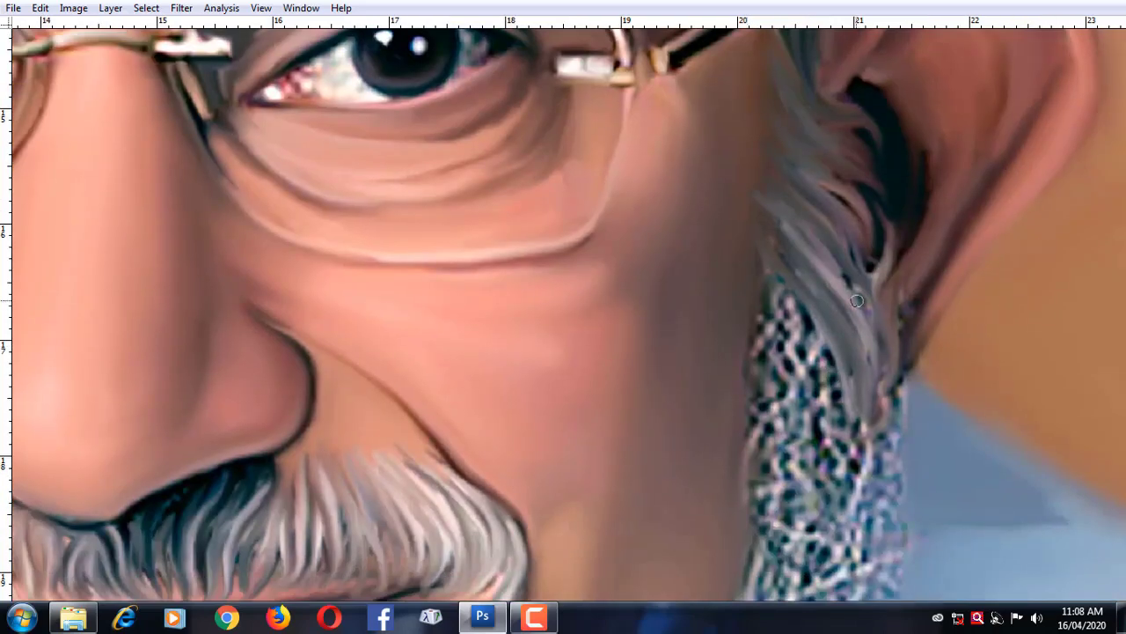
Drag more grey strands down over the speckled patch's left edge below the ear
mouse_move(857, 301)
mouse_down()
mouse_move(799, 225)
mouse_move(849, 255)
mouse_up()
mouse_move(850, 211)
mouse_down()
mouse_move(787, 214)
mouse_move(776, 130)
mouse_up()
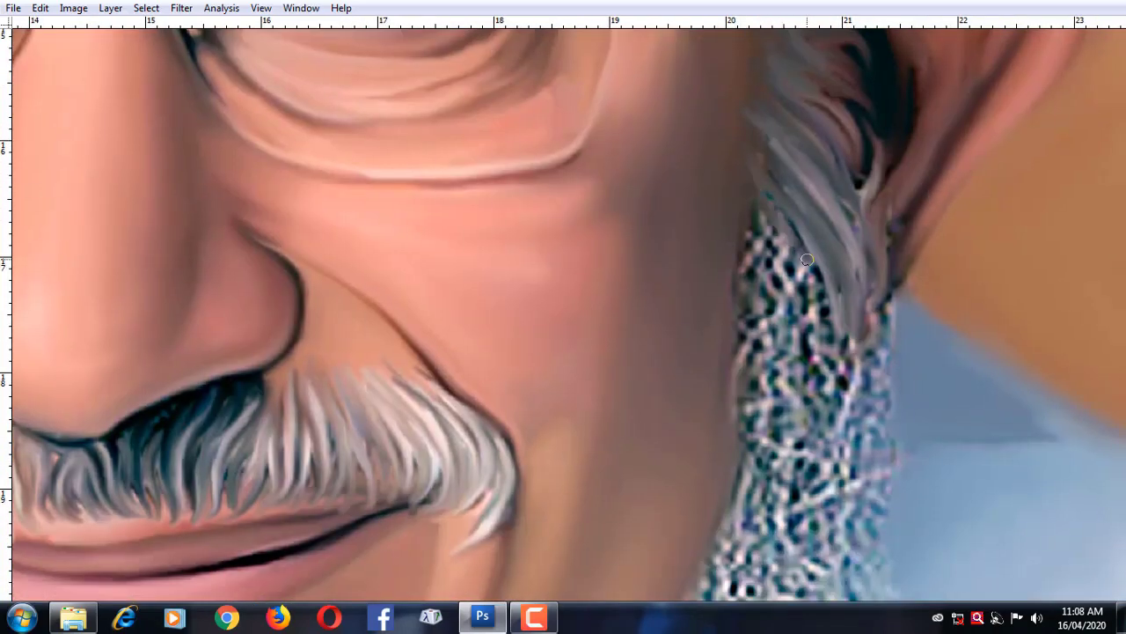
drag(748, 181, 824, 342)
mouse_move(752, 213)
mouse_down()
mouse_move(770, 321)
mouse_move(763, 301)
mouse_up()
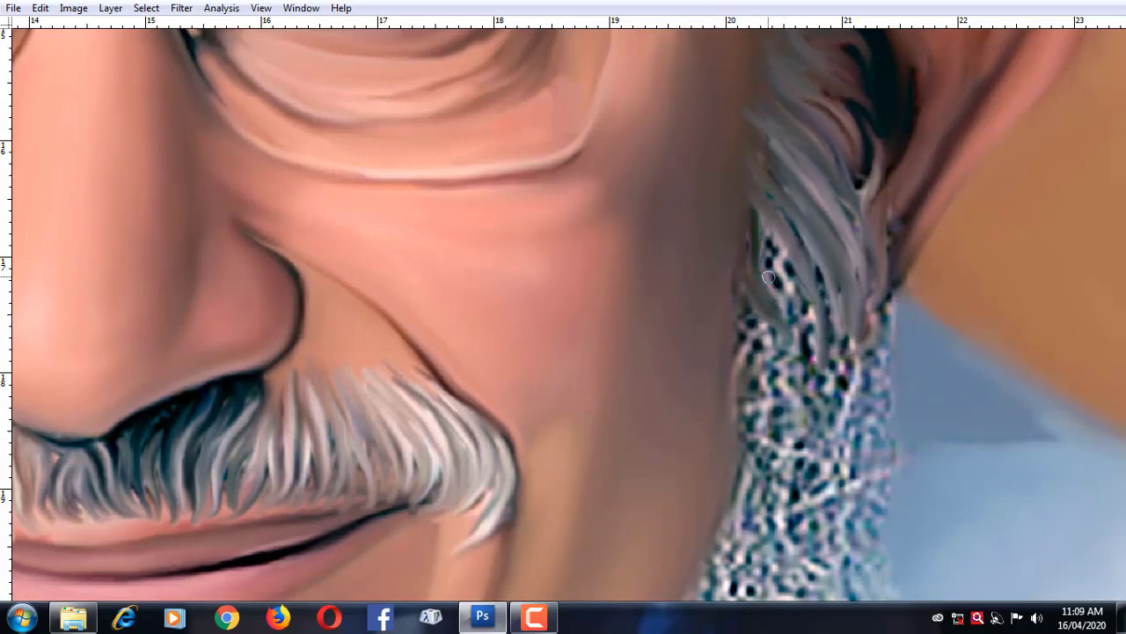
drag(768, 277, 769, 213)
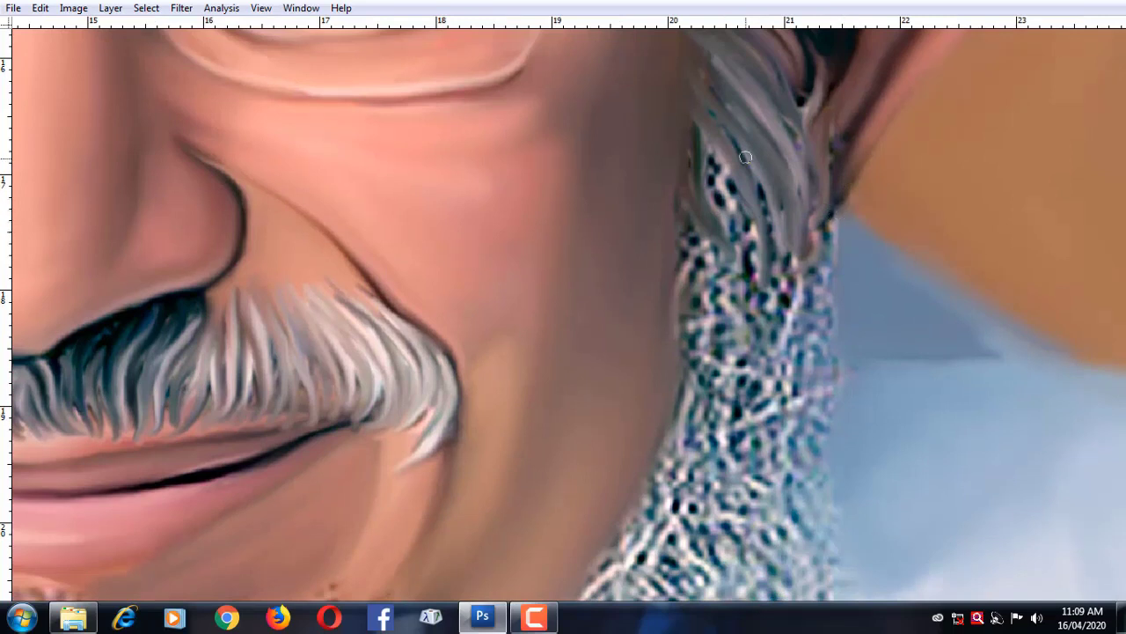
drag(746, 156, 799, 343)
mouse_move(713, 146)
mouse_down()
mouse_move(746, 254)
mouse_move(718, 232)
mouse_up()
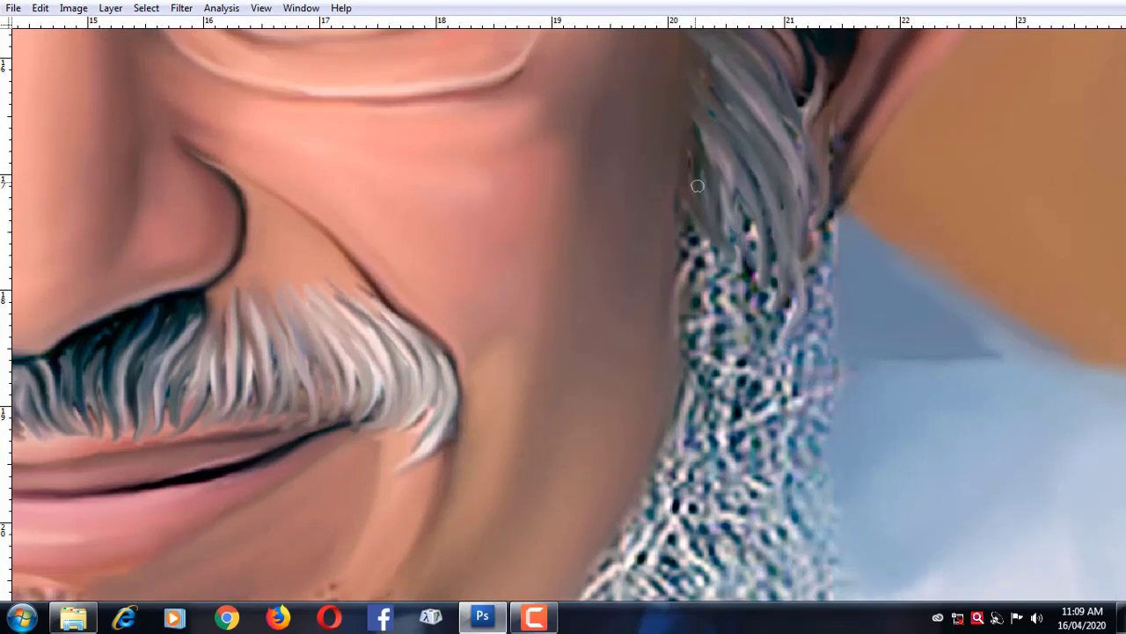
drag(697, 186, 699, 256)
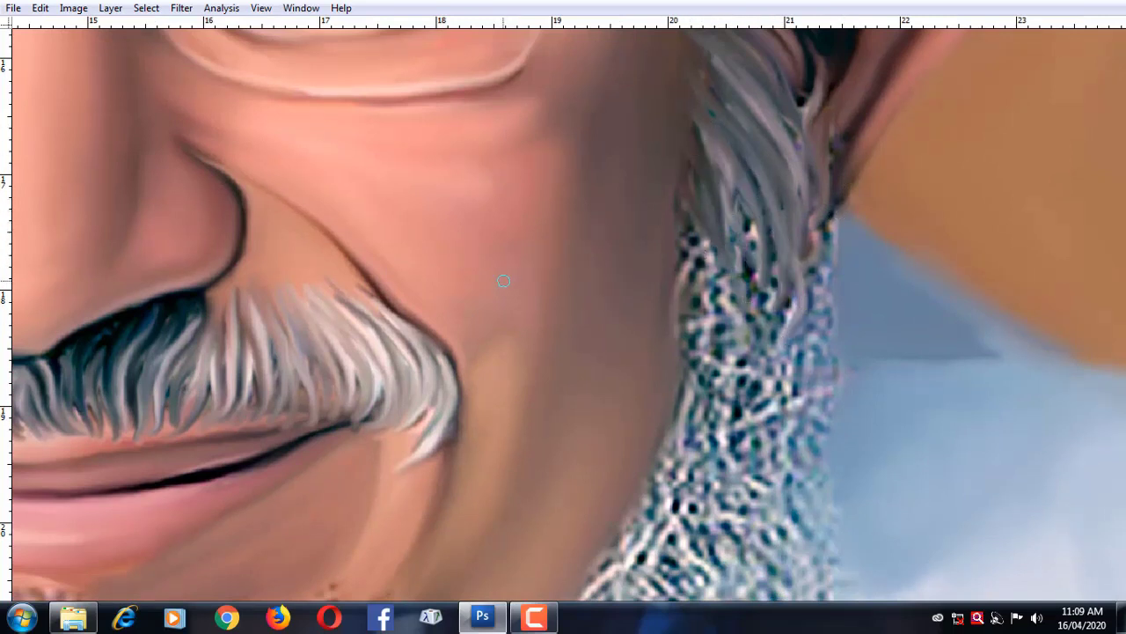
scroll(504, 281, down, 3)
scroll(504, 280, down, 2)
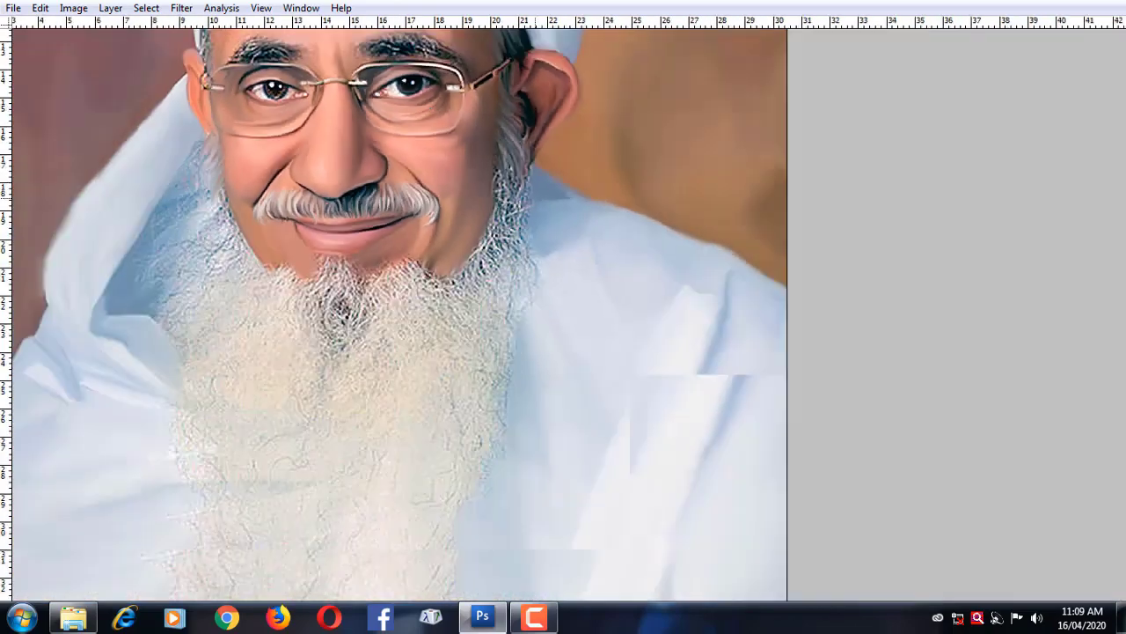
scroll(504, 281, down, 2)
scroll(503, 281, up, 2)
scroll(441, 317, down, 2)
scroll(440, 316, down, 1)
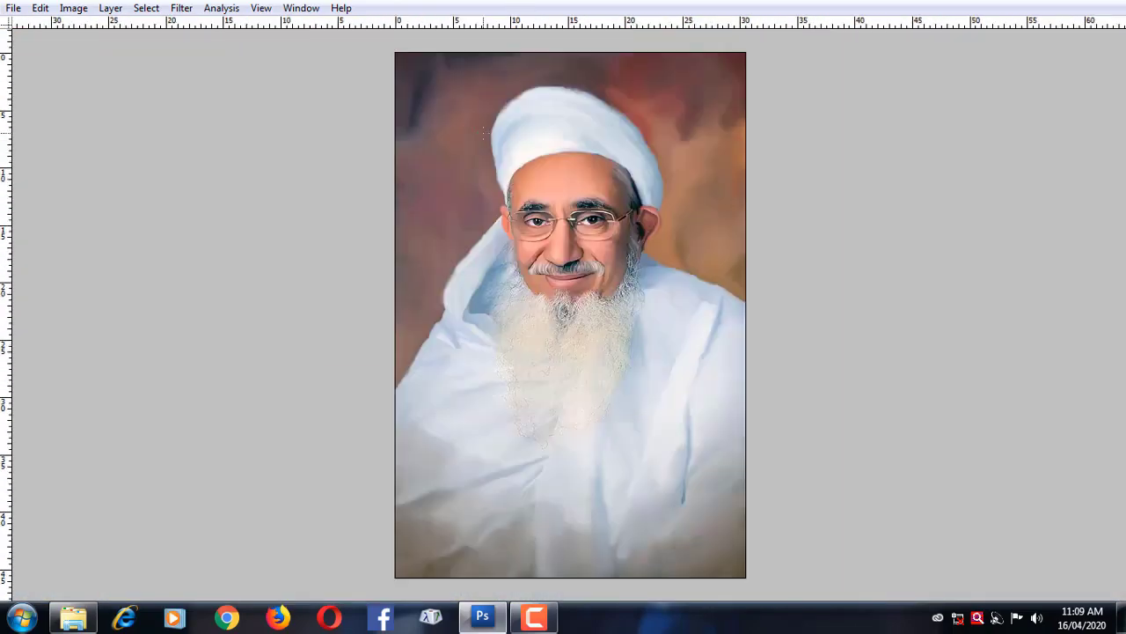
scroll(512, 133, up, 3)
scroll(512, 133, up, 1)
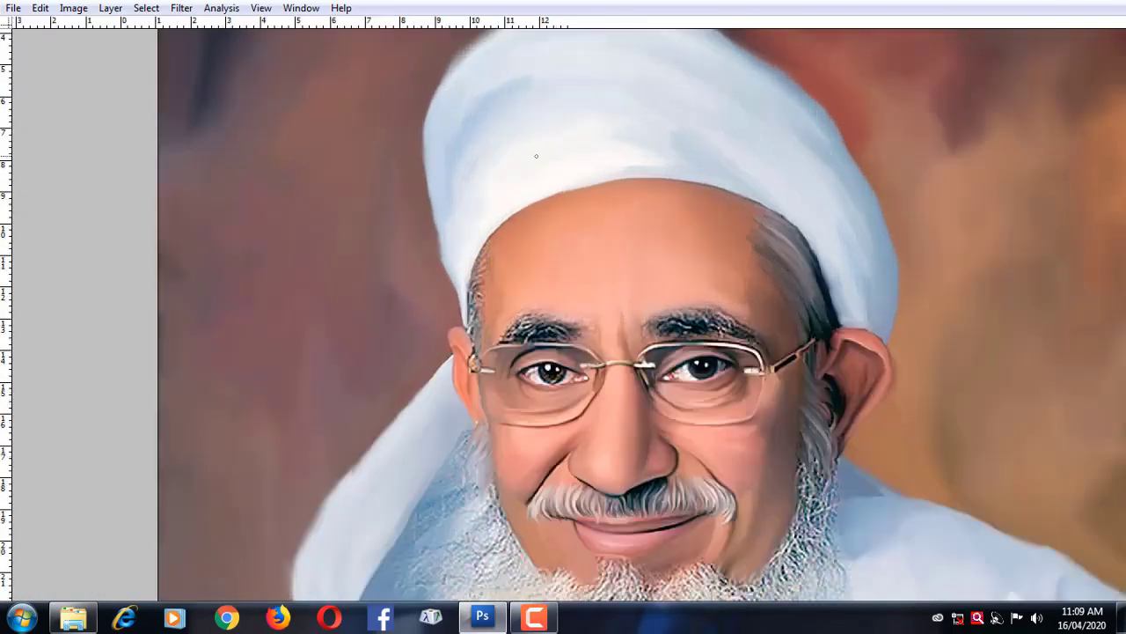
scroll(581, 187, down, 1)
scroll(742, 193, up, 3)
scroll(737, 202, up, 1)
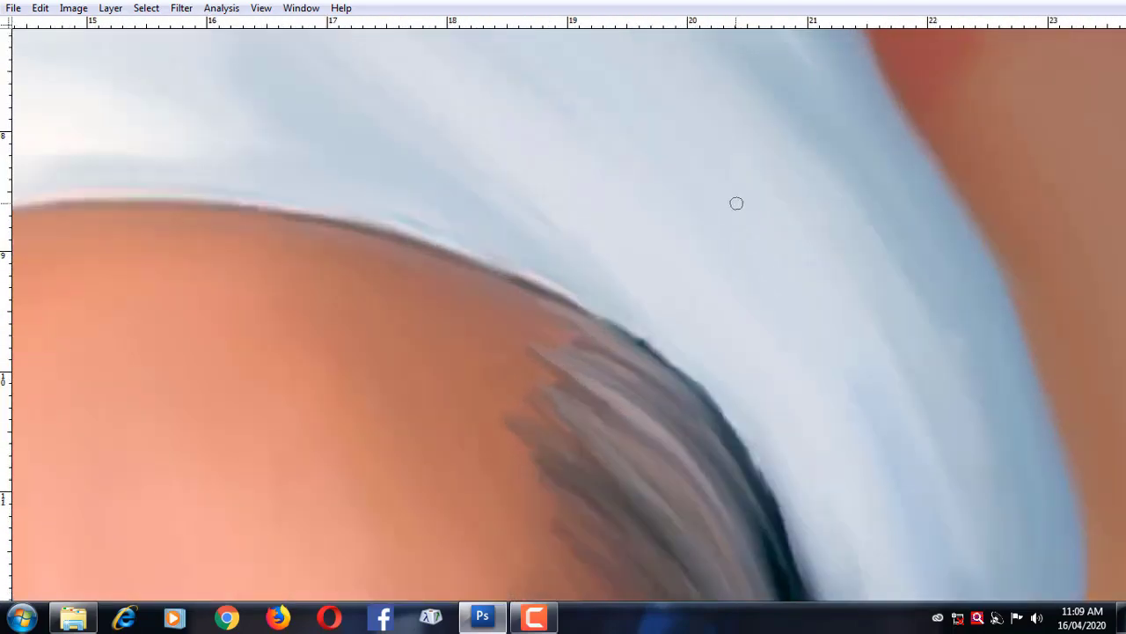
scroll(736, 202, down, 3)
scroll(659, 195, down, 1)
scroll(659, 195, down, 1)
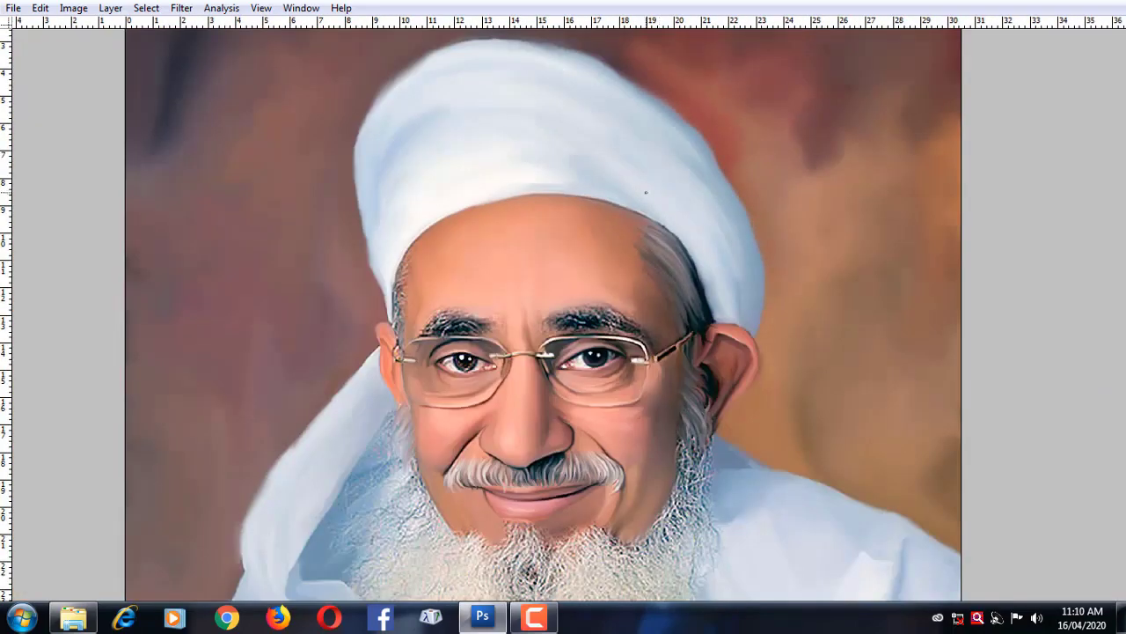
scroll(646, 193, down, 2)
scroll(443, 376, up, 3)
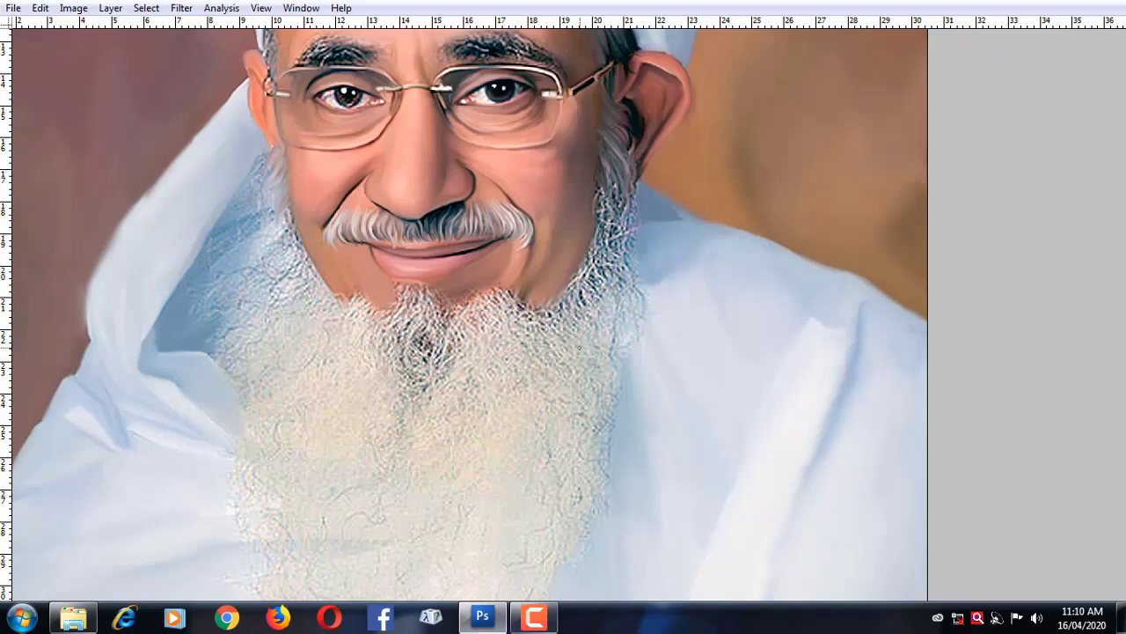
key(ctrl+plus)
key(ctrl+plus)
key(ctrl+plus)
key(ctrl+plus)
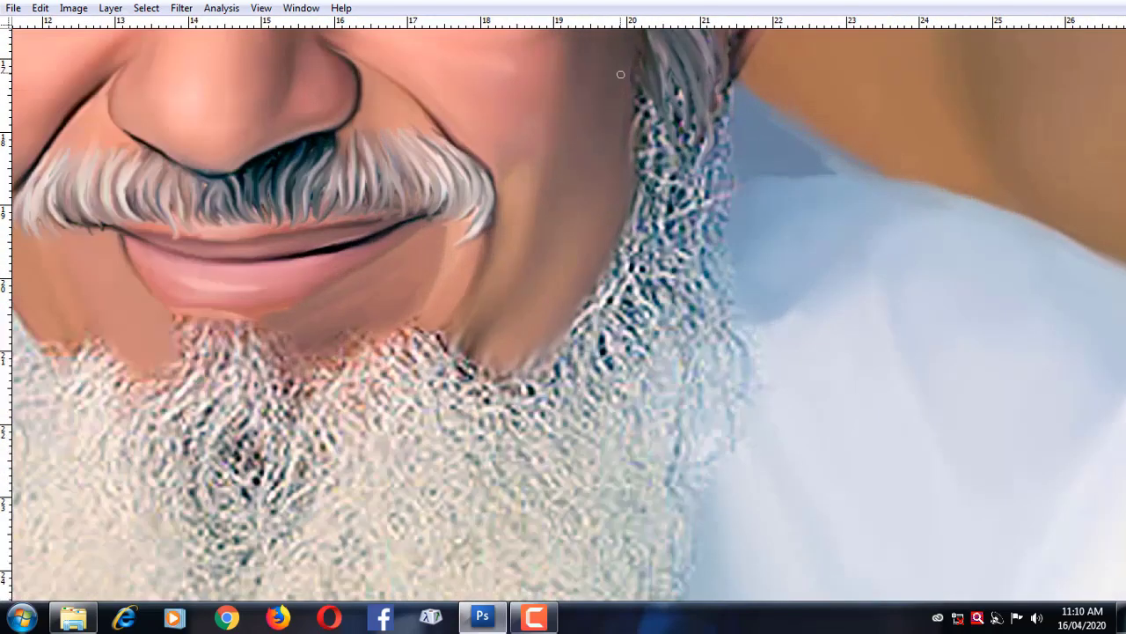
Smudge grey hair strands down along the beard's right edge
drag(620, 75, 665, 168)
drag(640, 92, 669, 196)
drag(667, 130, 678, 182)
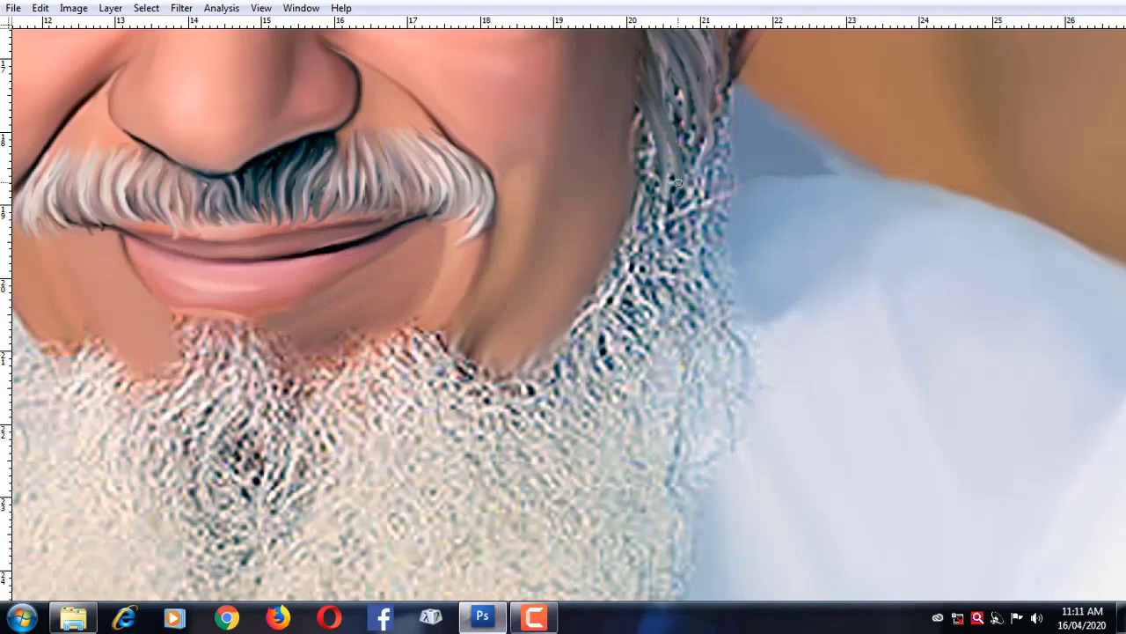
mouse_move(649, 78)
mouse_down()
mouse_move(678, 182)
mouse_move(697, 180)
mouse_move(691, 172)
mouse_up()
mouse_move(630, 121)
mouse_down()
mouse_move(665, 79)
mouse_move(686, 168)
mouse_up()
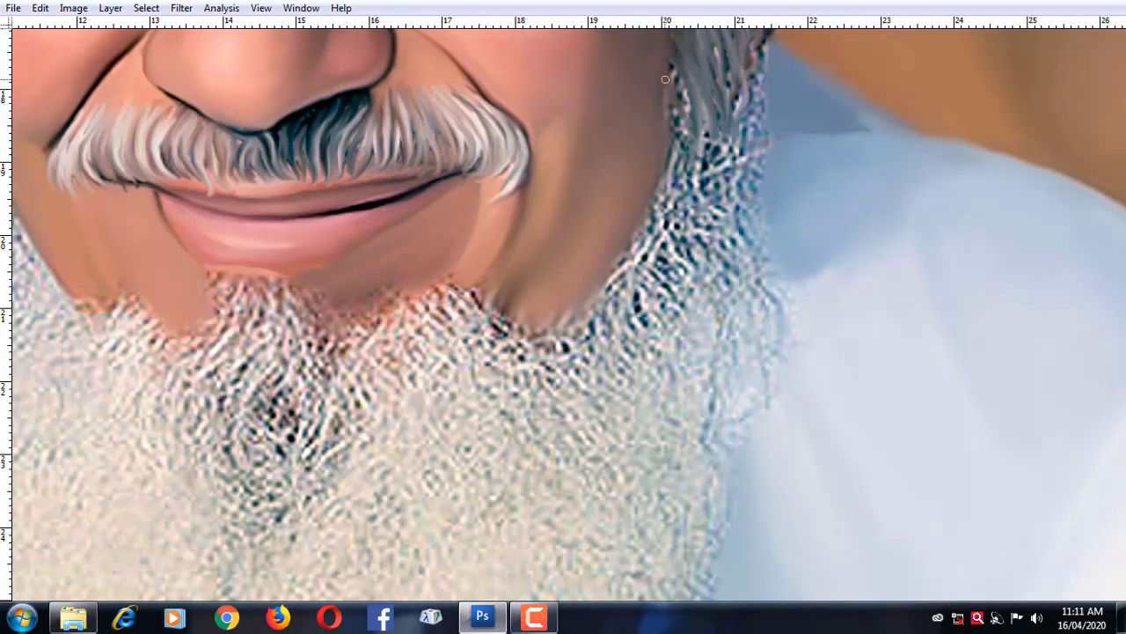
drag(665, 79, 702, 181)
mouse_move(686, 143)
mouse_down()
mouse_move(690, 190)
mouse_move(714, 136)
mouse_up()
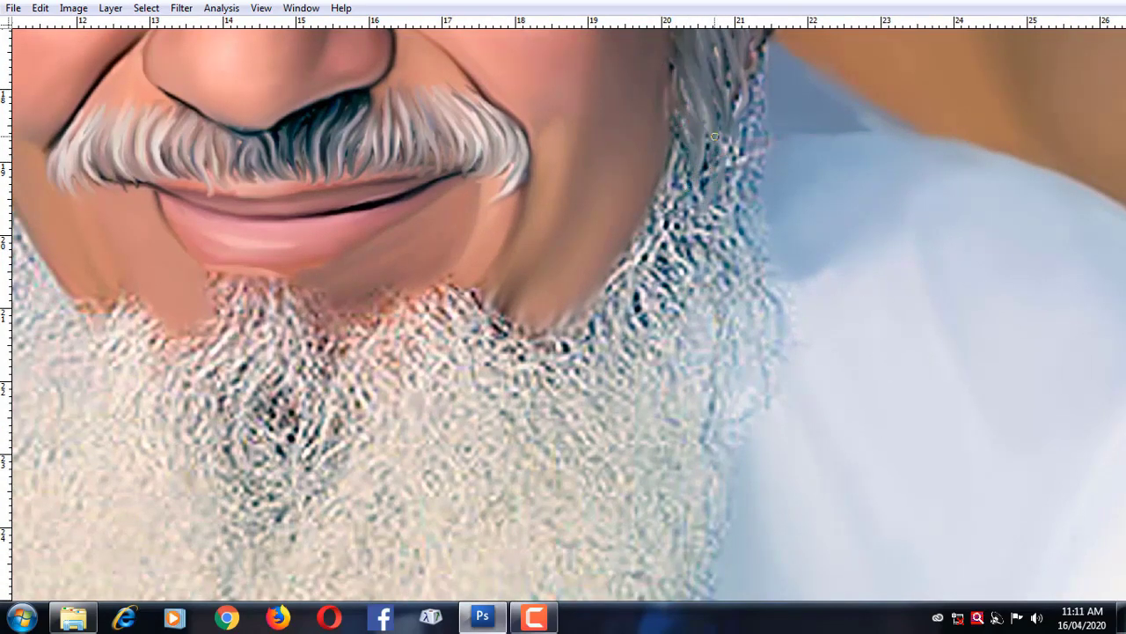
Show the panels again and switch to a scattered brush tip for more beard-edge strands
key(Tab)
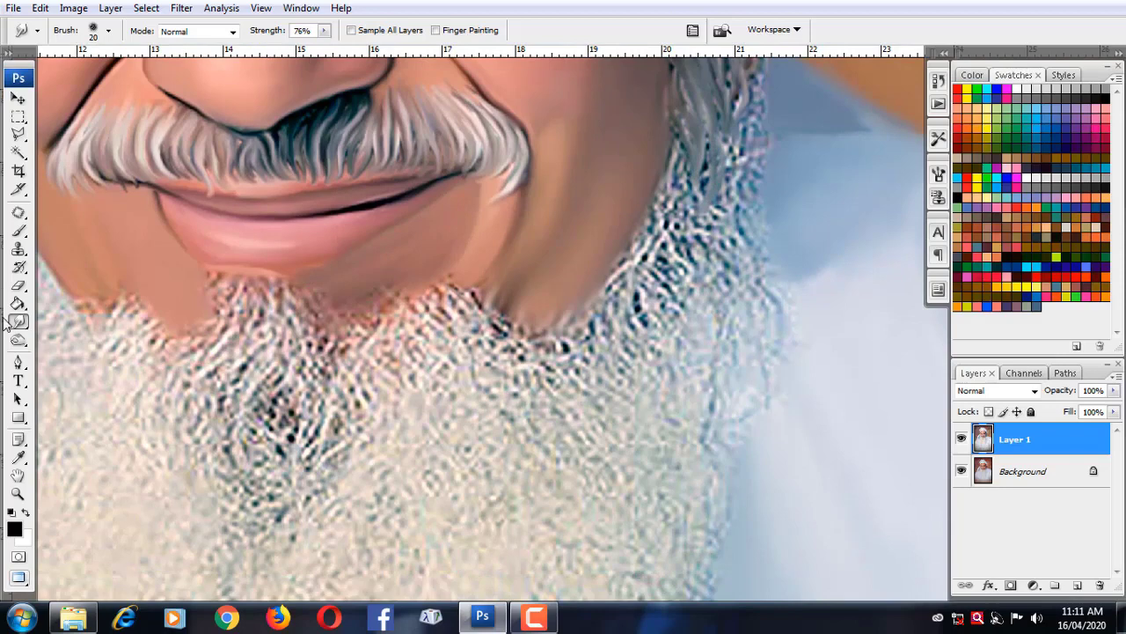
click(108, 30)
double_click(184, 330)
drag(666, 79, 700, 255)
drag(666, 140, 682, 242)
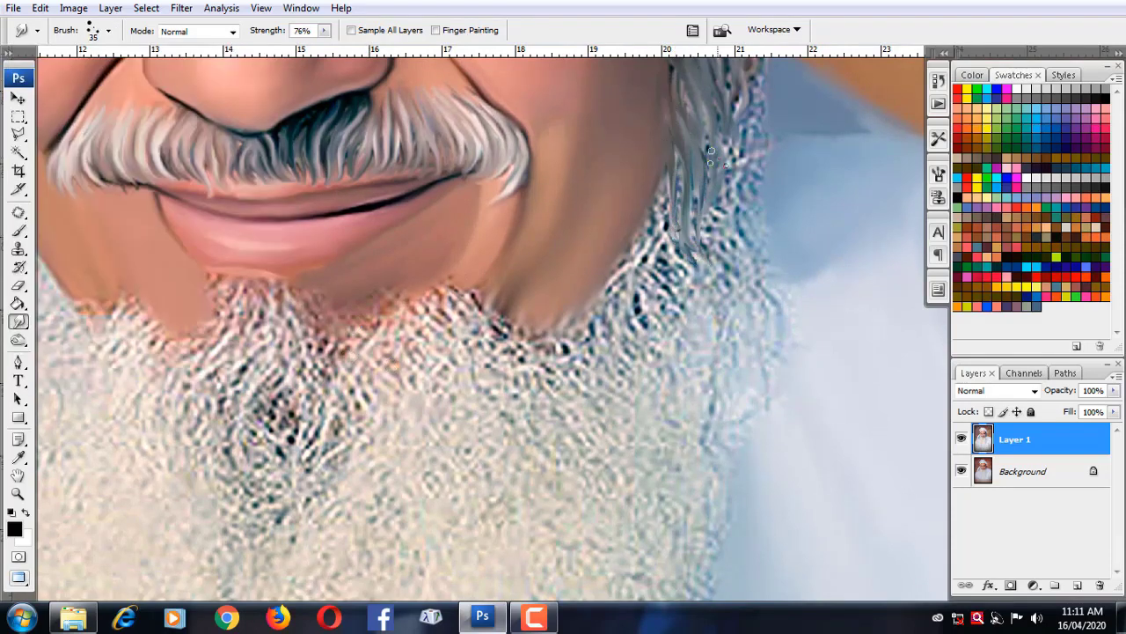
Pull the grey strands further down the beard edge, then zoom out on the portrait
scroll(599, 140, up, 3)
scroll(598, 141, right, 3)
drag(626, 136, 635, 212)
mouse_move(637, 159)
mouse_down()
mouse_move(640, 227)
mouse_move(655, 211)
mouse_up()
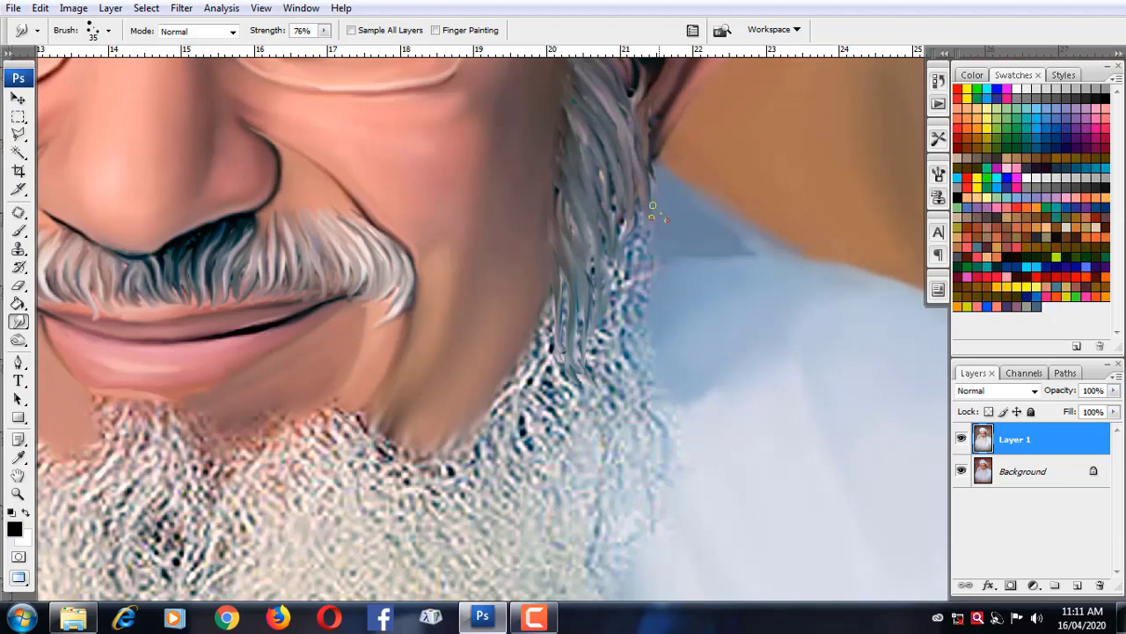
key(ctrl+minus)
key(ctrl+minus)
key(ctrl+minus)
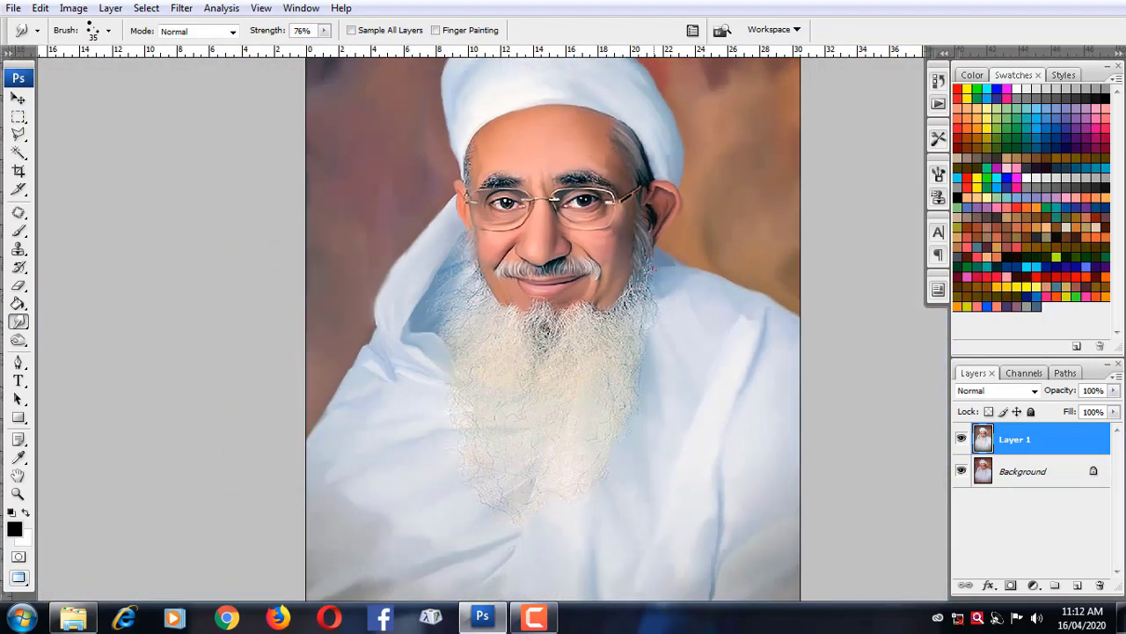
Smudge the speckled lower beard on both sides into soft hair streaks at 83% strength
key(ctrl+plus)
key(ctrl+plus)
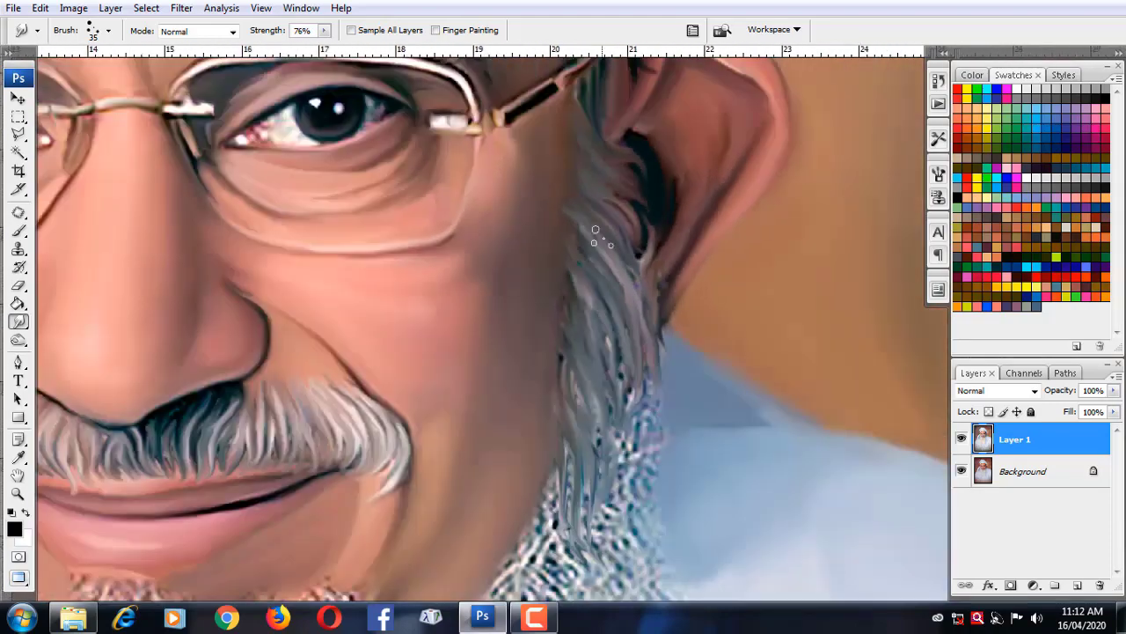
key(ctrl+minus)
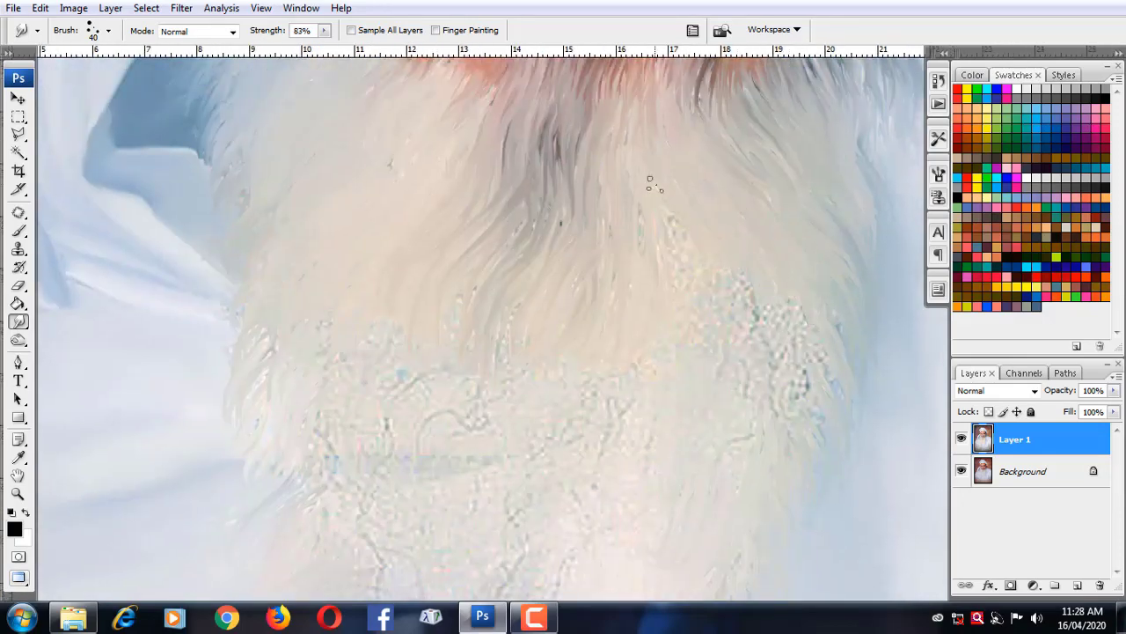
mouse_move(727, 347)
mouse_down()
mouse_move(832, 352)
mouse_move(806, 422)
mouse_move(765, 405)
mouse_move(751, 473)
mouse_up()
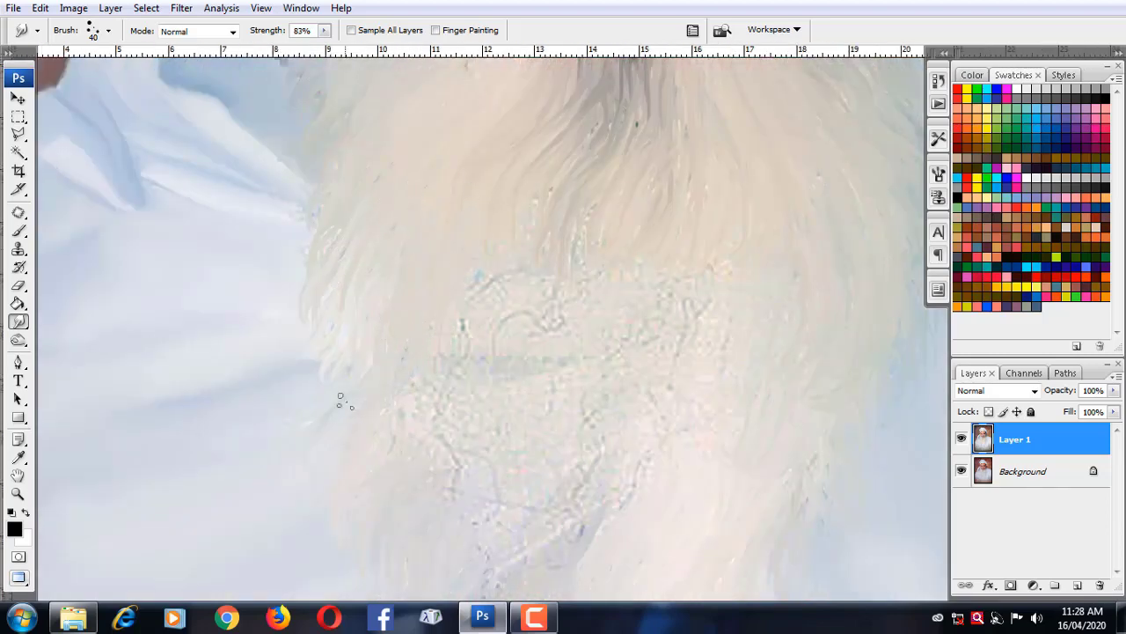
mouse_move(341, 401)
mouse_down()
mouse_move(390, 415)
mouse_move(432, 466)
mouse_move(475, 290)
mouse_move(464, 374)
mouse_up()
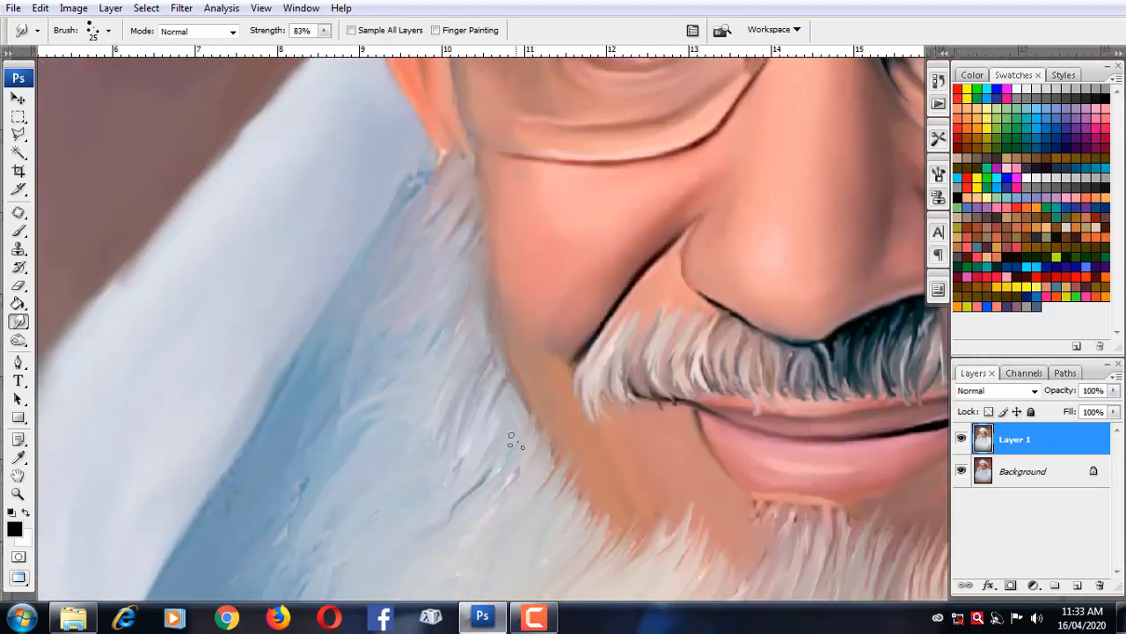
Drag the beard's edge strands near the collar into wispy strokes trailing into the shawl
mouse_move(493, 308)
mouse_down()
mouse_move(471, 339)
mouse_move(480, 405)
mouse_up()
drag(479, 444, 458, 528)
drag(445, 360, 427, 427)
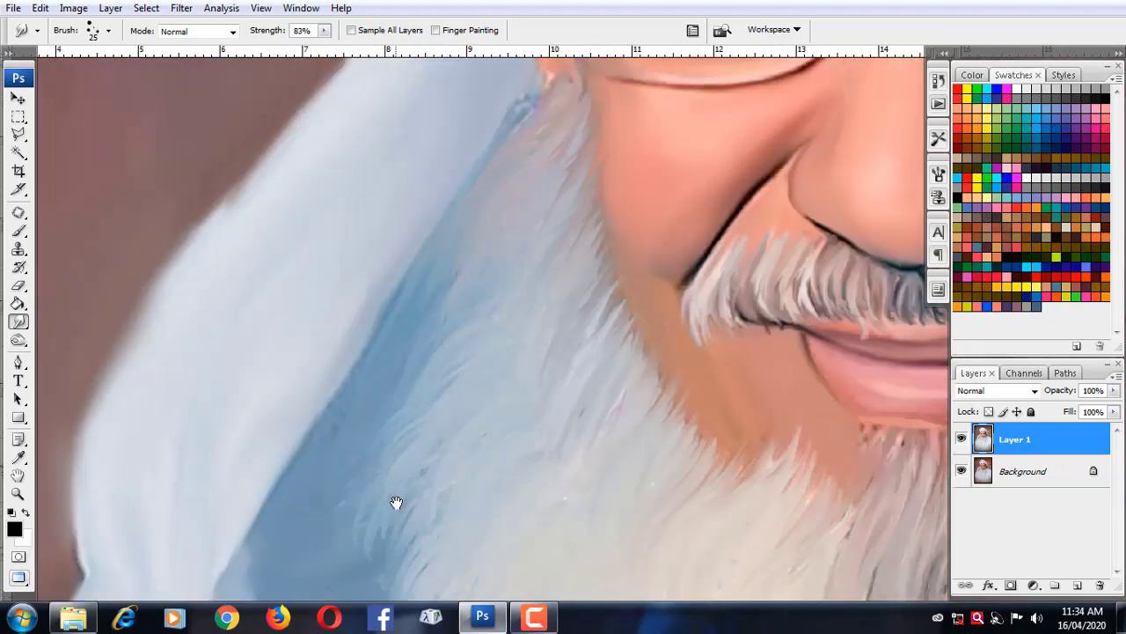
scroll(517, 341, down, 3)
scroll(533, 389, down, 3)
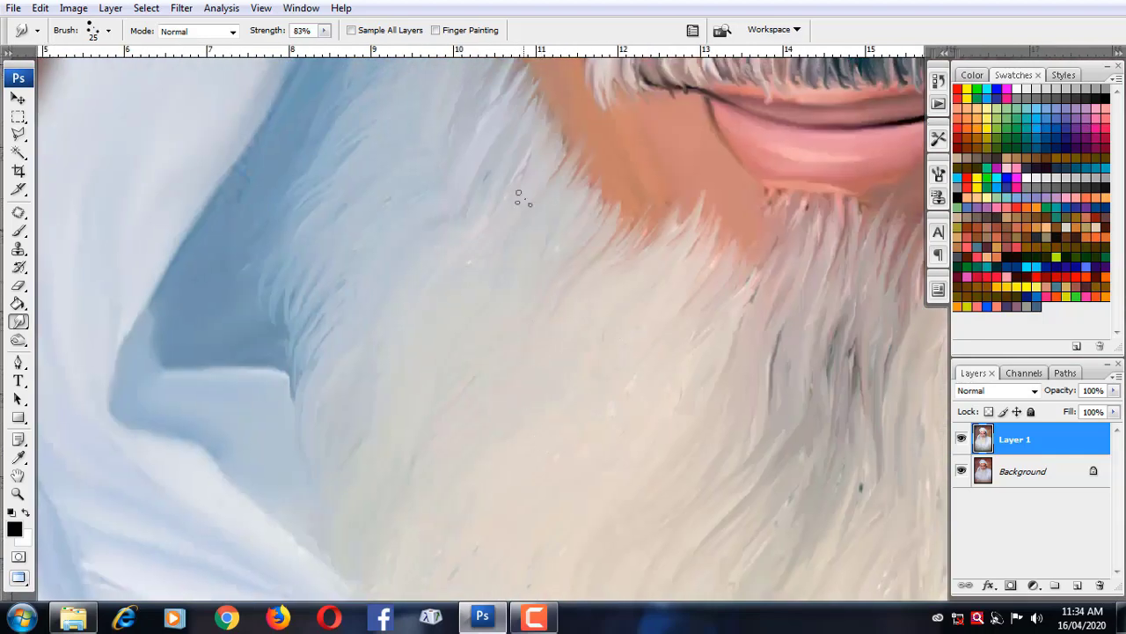
scroll(468, 323, up, 3)
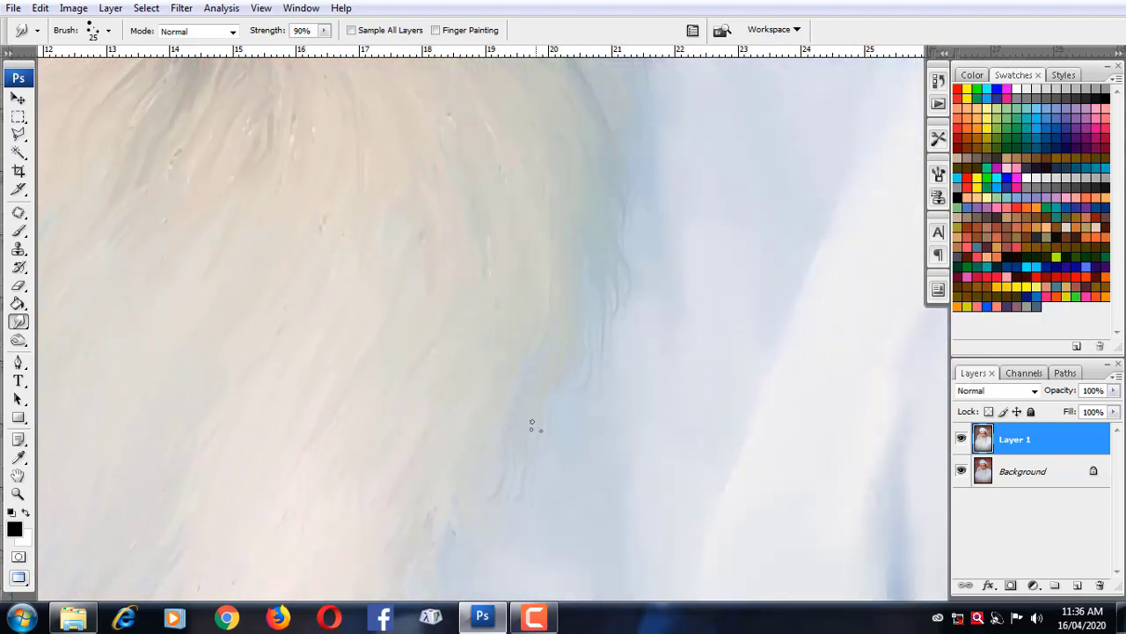
mouse_move(532, 423)
mouse_down()
mouse_move(508, 495)
mouse_move(476, 452)
mouse_up()
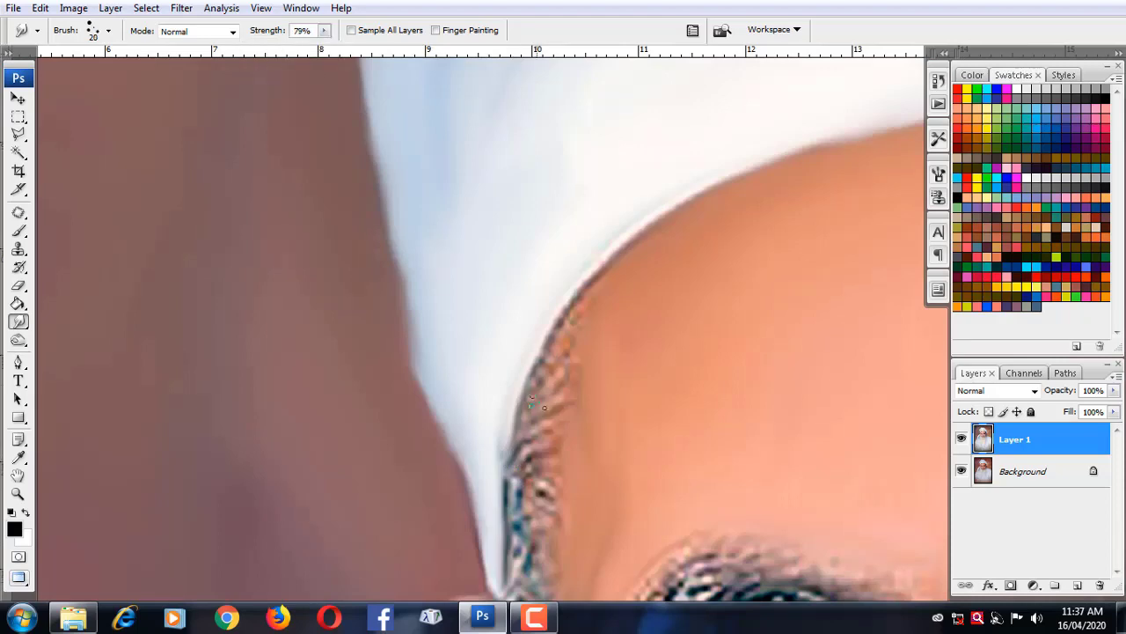
Soften the temple hair with a hard round smudge brush
drag(528, 391, 517, 521)
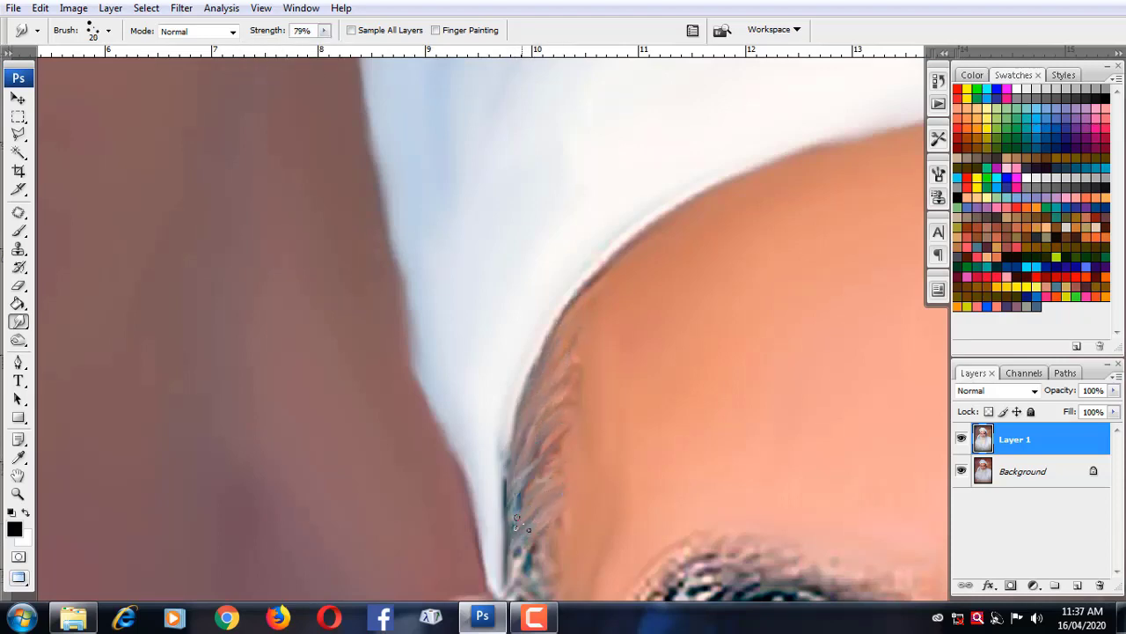
click(108, 33)
double_click(138, 286)
mouse_move(535, 432)
mouse_down()
mouse_move(555, 361)
mouse_move(547, 390)
mouse_up()
scroll(546, 302, up, 3)
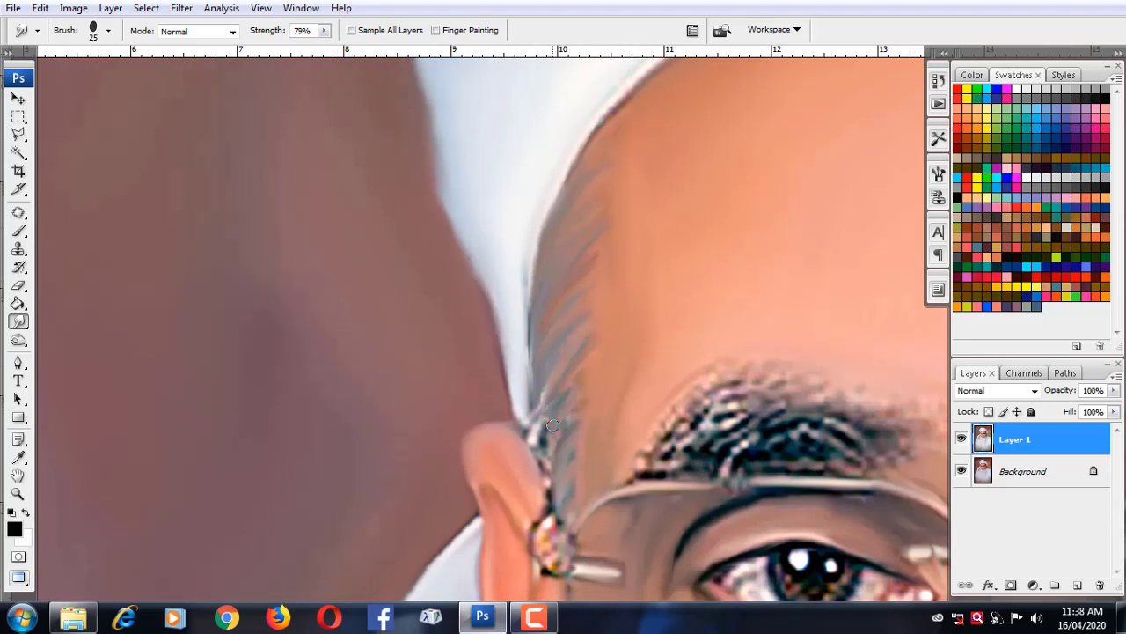
scroll(584, 296, down, 2)
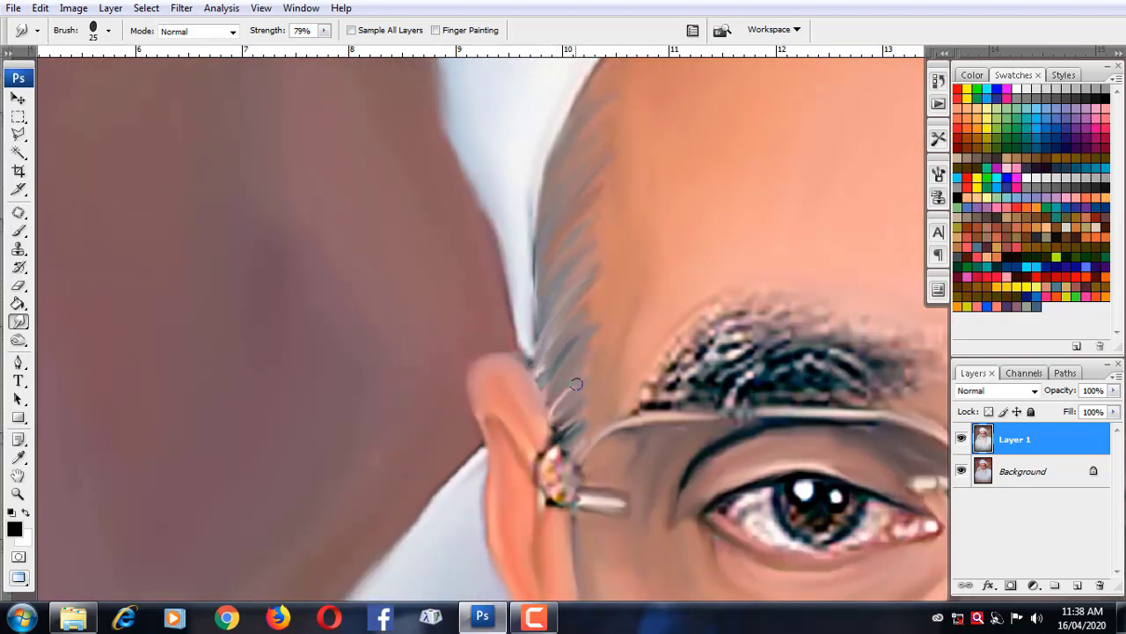
Blend the multicoloured patch at the glasses hinge into skin tones
key(bracketleft)
scroll(541, 389, up, 1)
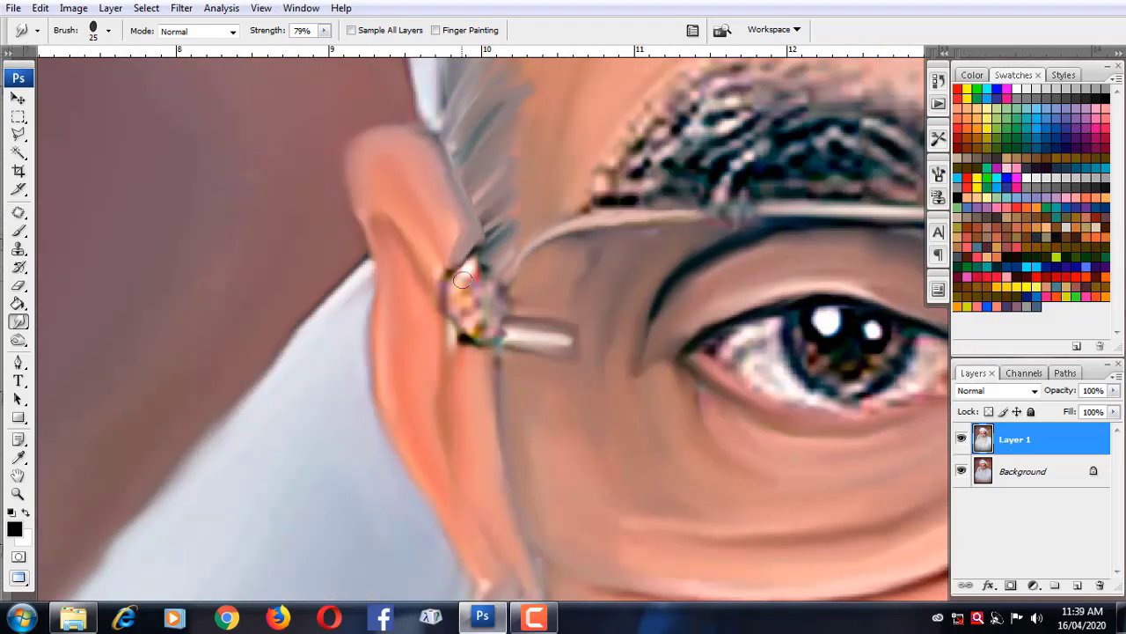
drag(462, 280, 483, 334)
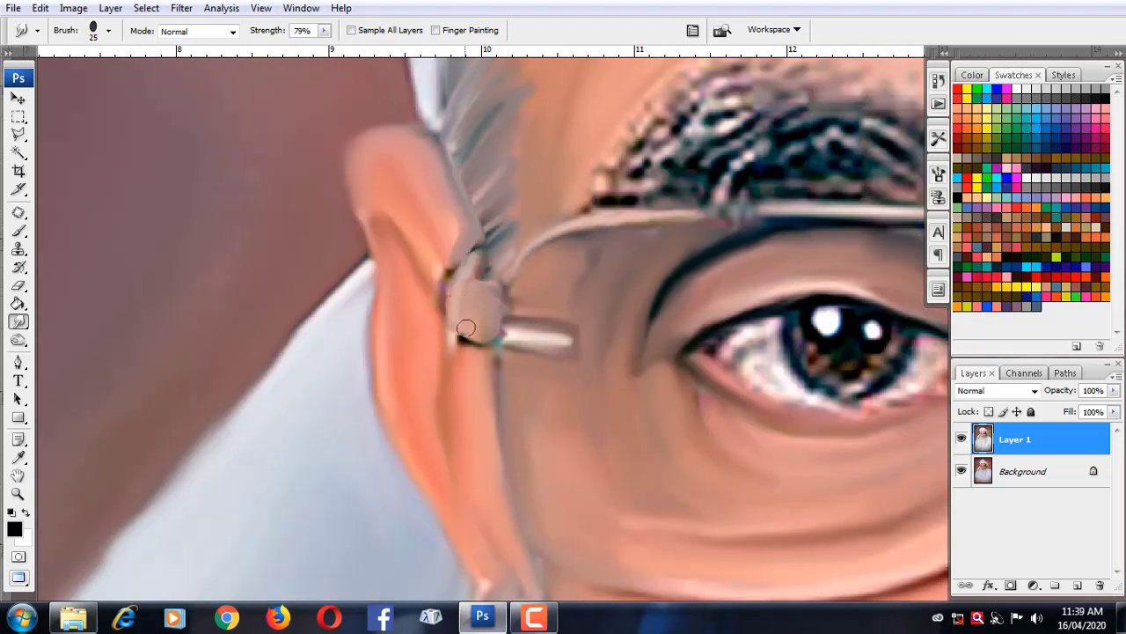
scroll(407, 294, down, 3)
scroll(401, 291, down, 3)
Enlarge the smudge brush and streak soft strokes through the blue shadow beside the beard
scroll(402, 291, down, 3)
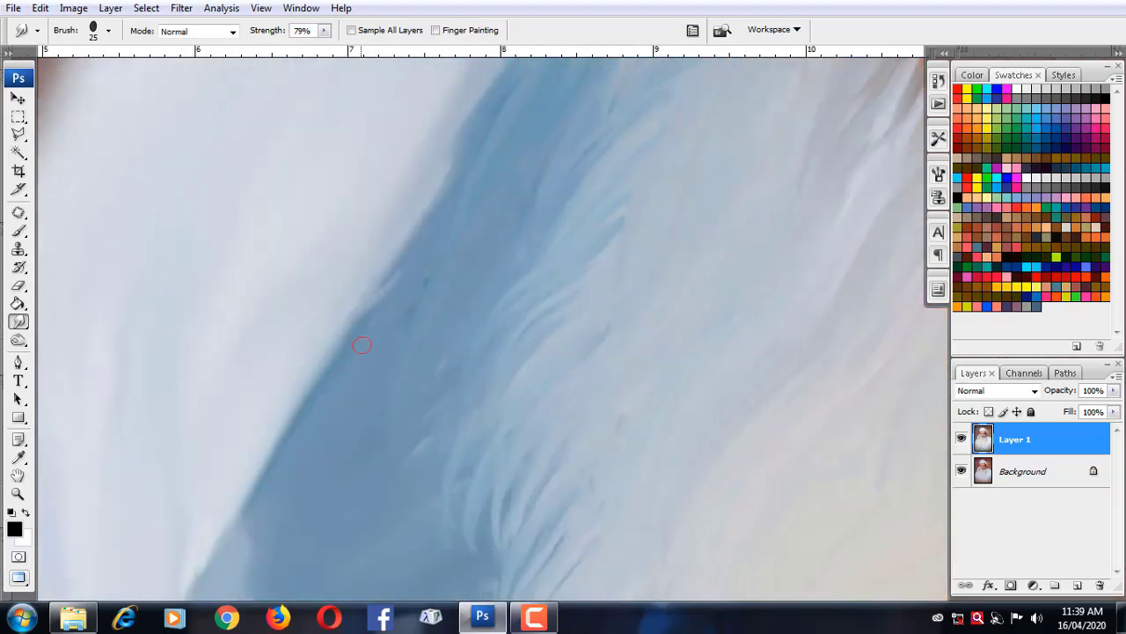
key(bracketright)
key(bracketright)
key(bracketright)
scroll(516, 297, up, 3)
scroll(587, 181, left, 3)
scroll(495, 341, down, 1)
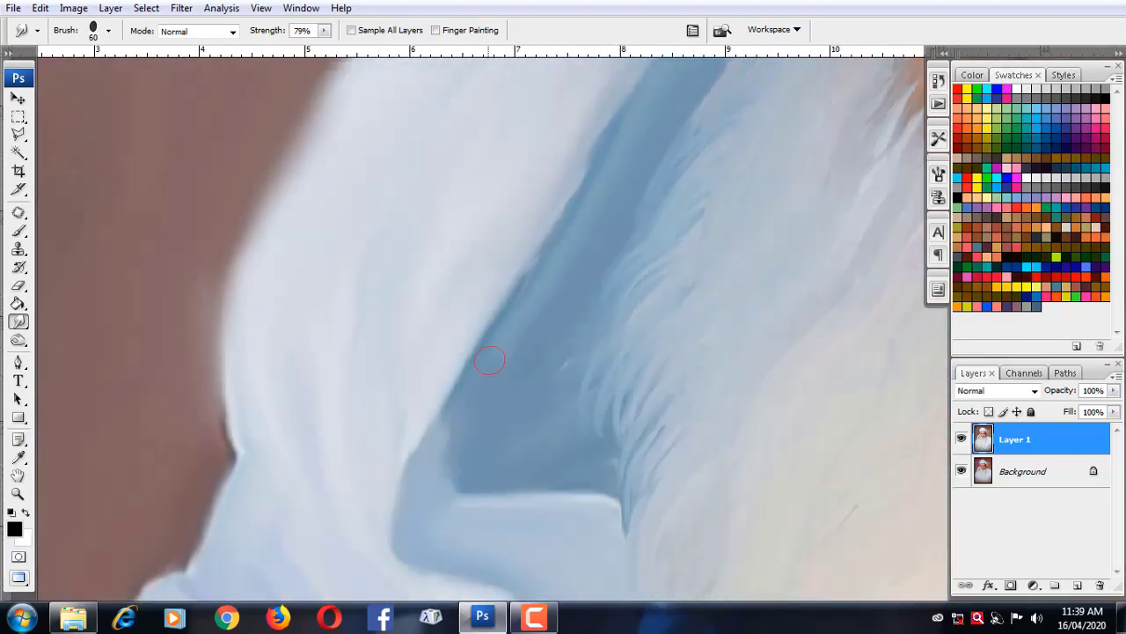
scroll(543, 338, down, 1)
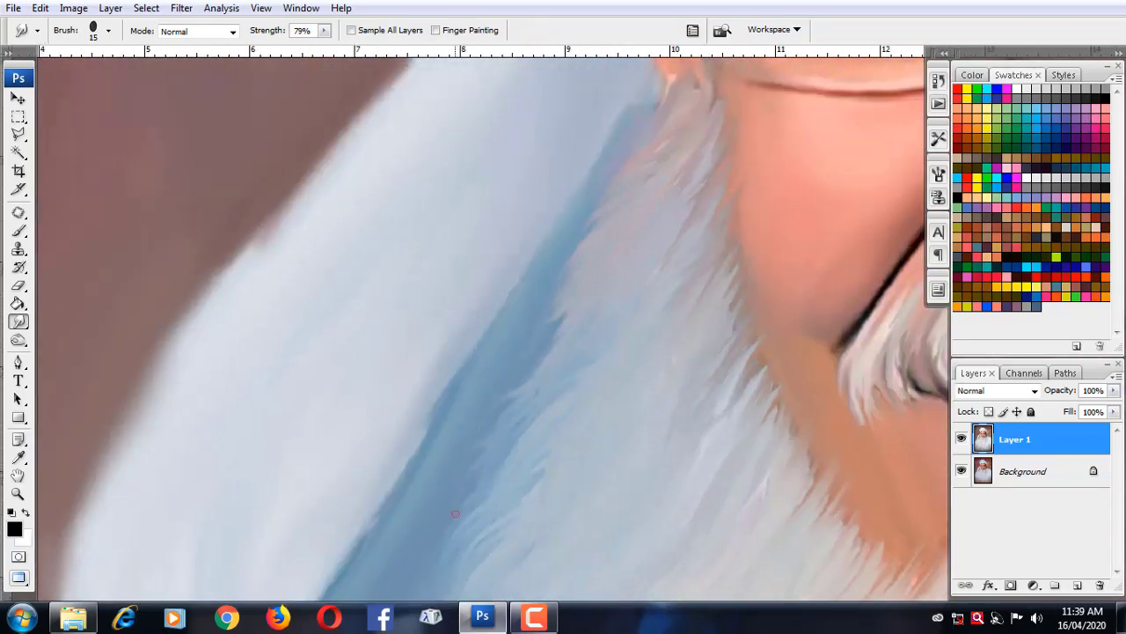
mouse_move(454, 513)
mouse_down()
mouse_move(620, 290)
mouse_move(614, 355)
mouse_up()
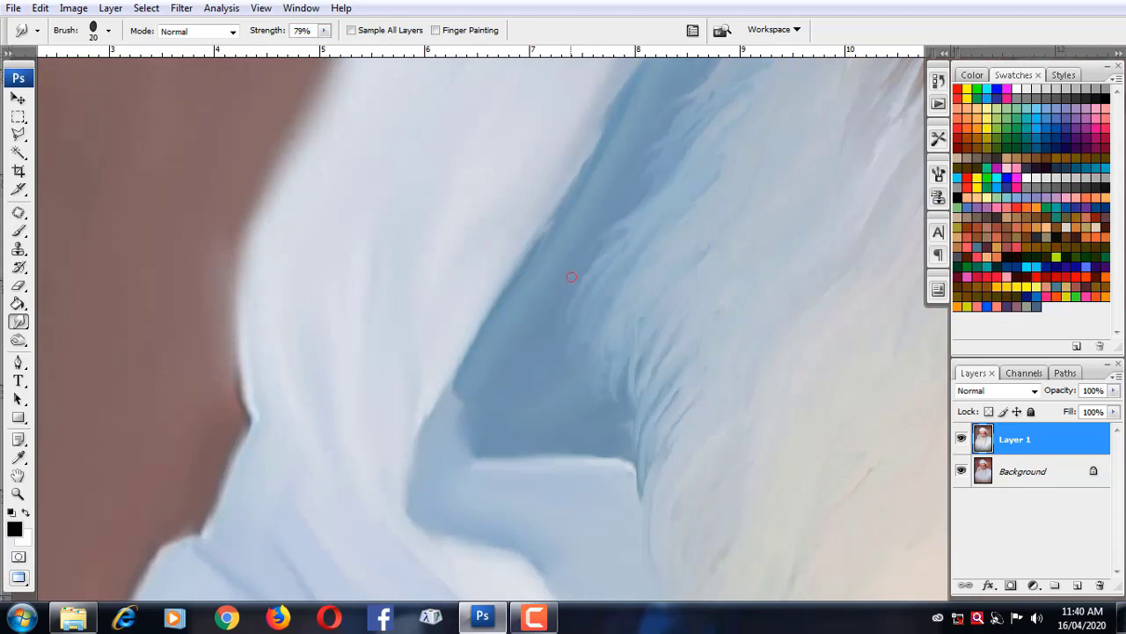
drag(619, 290, 604, 388)
drag(651, 324, 627, 392)
drag(626, 391, 530, 295)
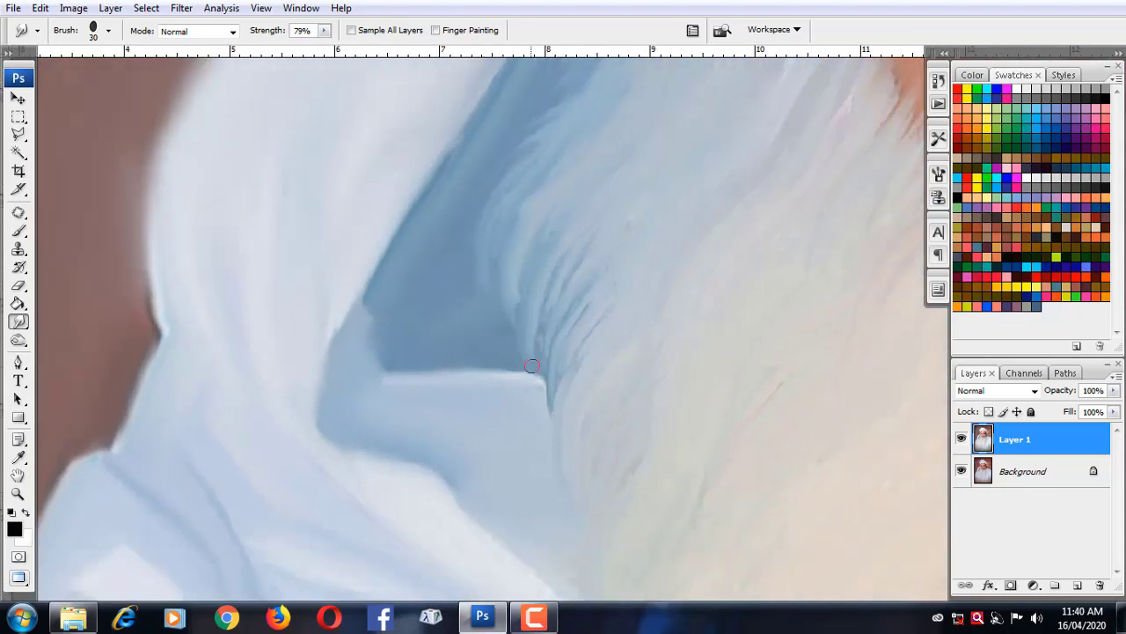
drag(583, 255, 537, 368)
drag(582, 333, 548, 453)
Add smudge streaks at the beard's edge and zoom out to the moustache and beard
drag(784, 152, 541, 306)
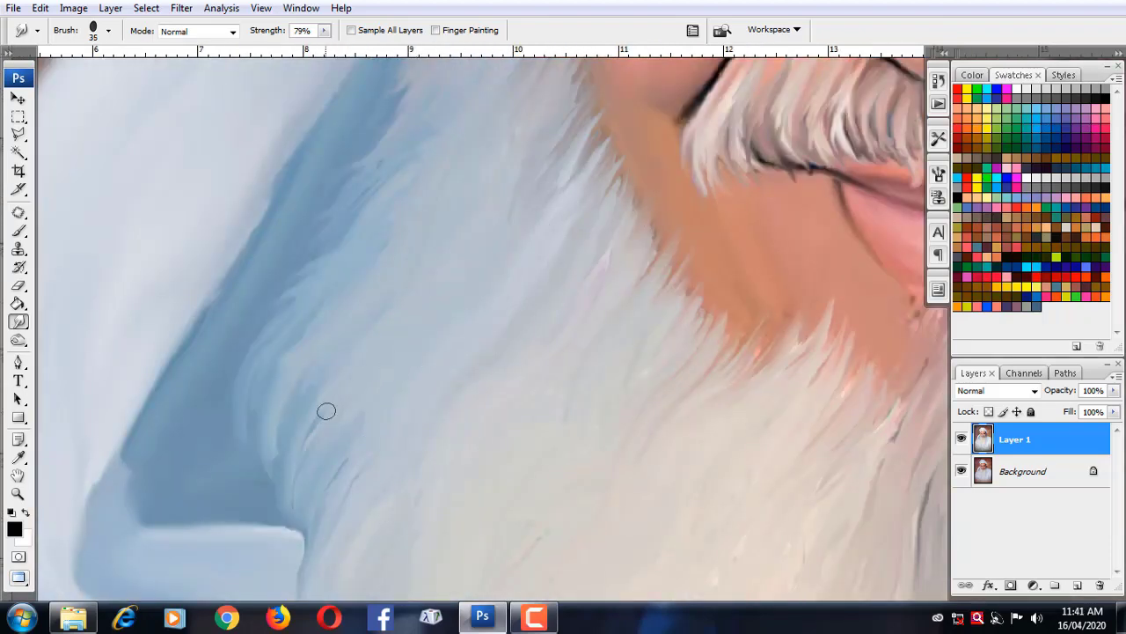
mouse_move(326, 411)
mouse_down()
mouse_move(314, 405)
mouse_move(282, 448)
mouse_up()
key(ctrl+minus)
Frame the beard's left edge and pull blue shading up into the white beard
drag(355, 345, 493, 248)
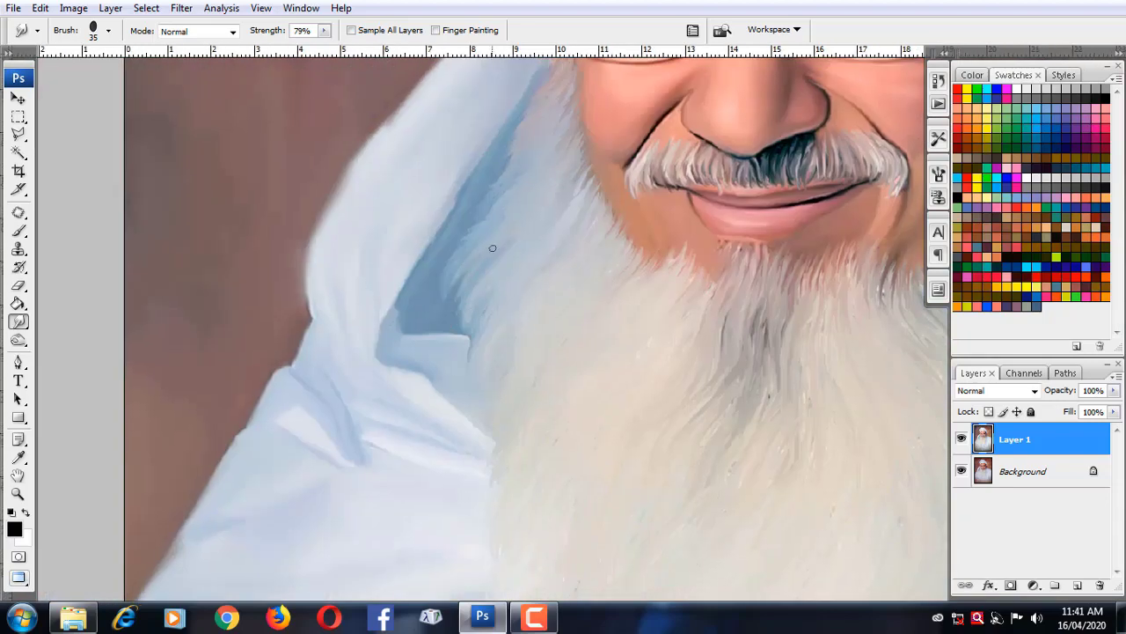
drag(539, 95, 561, 214)
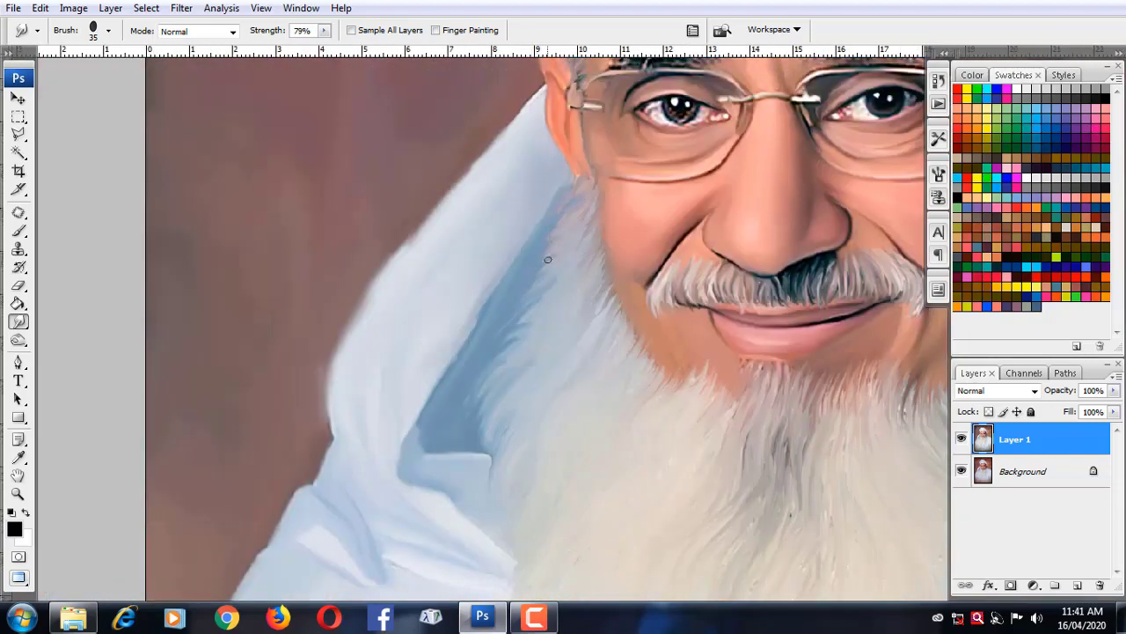
scroll(476, 448, down, 1)
scroll(477, 448, up, 1)
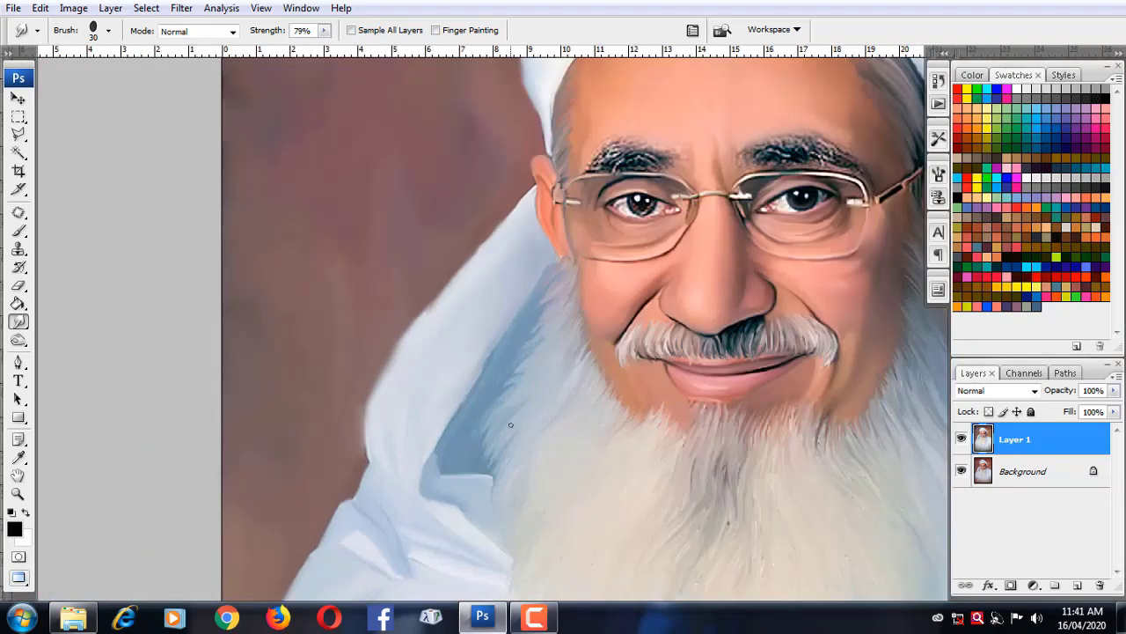
scroll(480, 447, up, 1)
drag(516, 391, 587, 326)
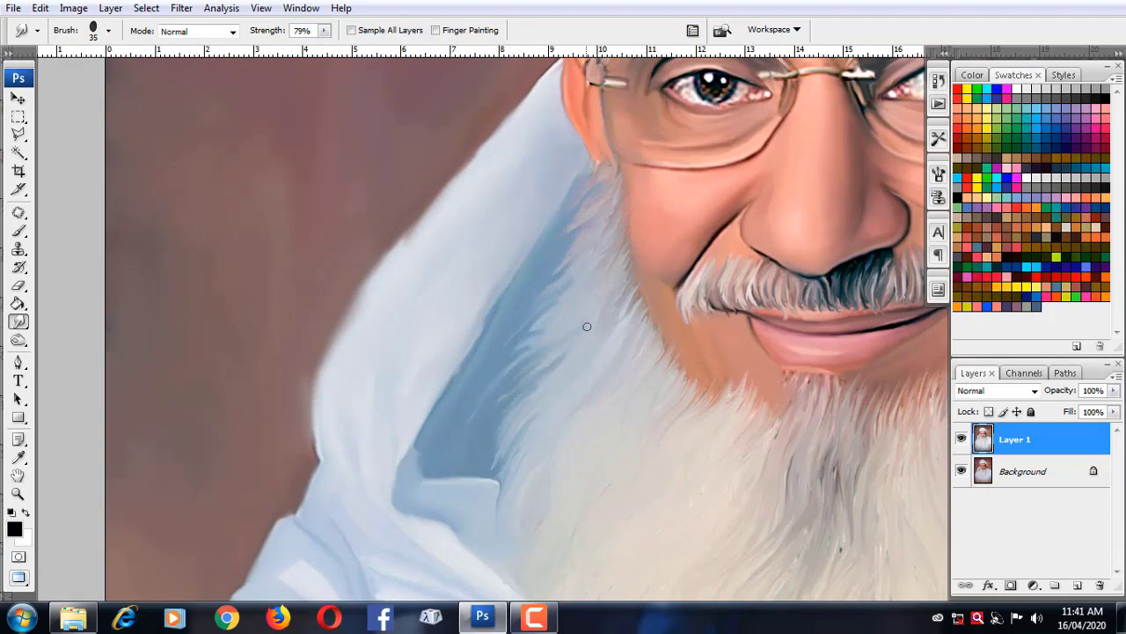
Use smaller smudge brushes to streak thin blue lines into the beard and soften its edge strands
scroll(490, 230, up, 1)
key(bracketleft)
key(bracketleft)
drag(520, 465, 641, 217)
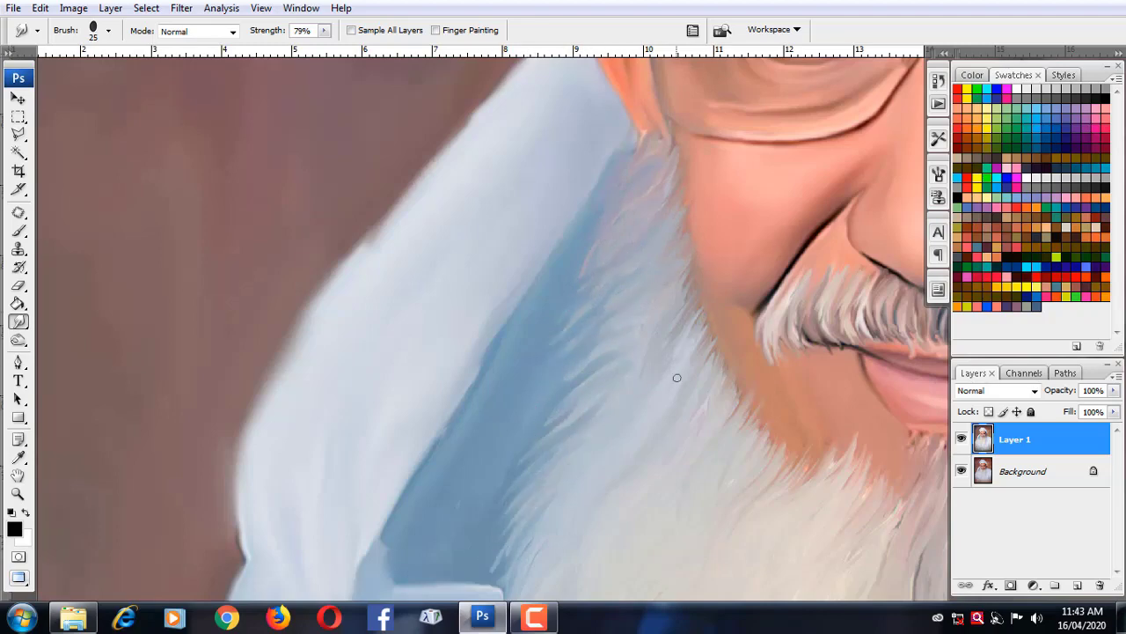
scroll(676, 377, up, 1)
scroll(695, 317, up, 3)
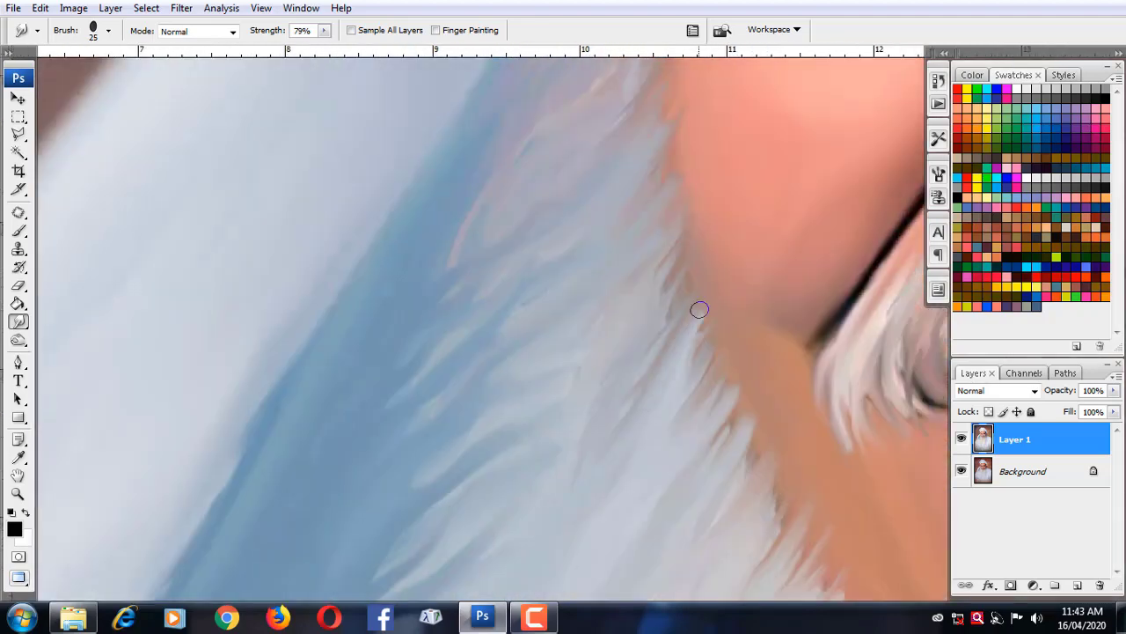
key(bracketleft)
drag(561, 363, 410, 401)
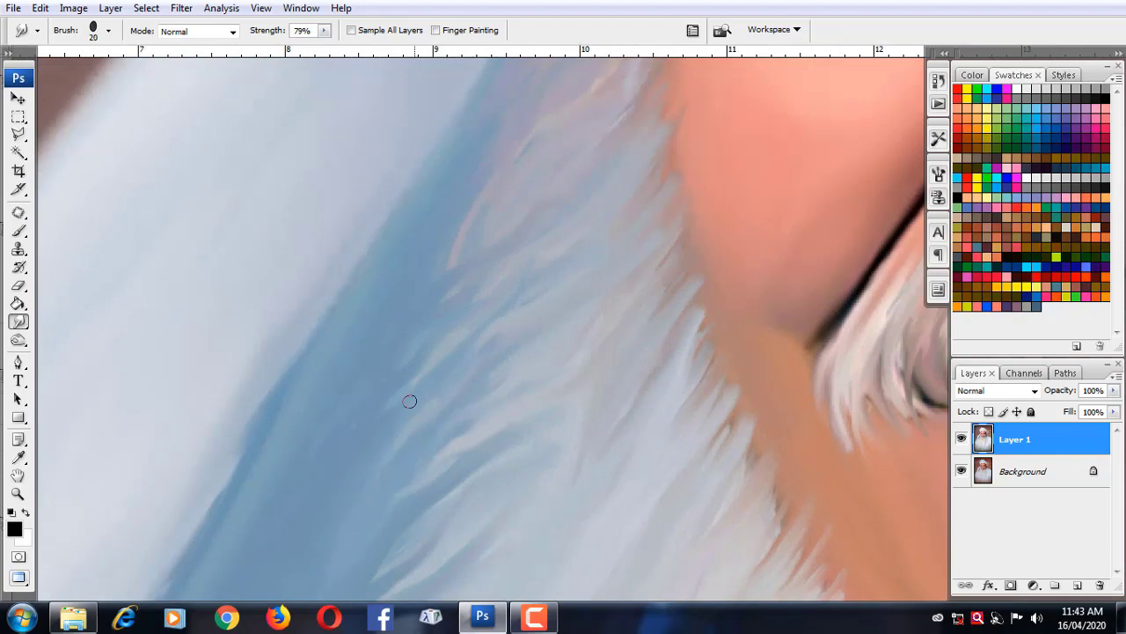
Pan to the cloth fold beside the beard and enlarge the smudge brush
scroll(434, 253, down, 3)
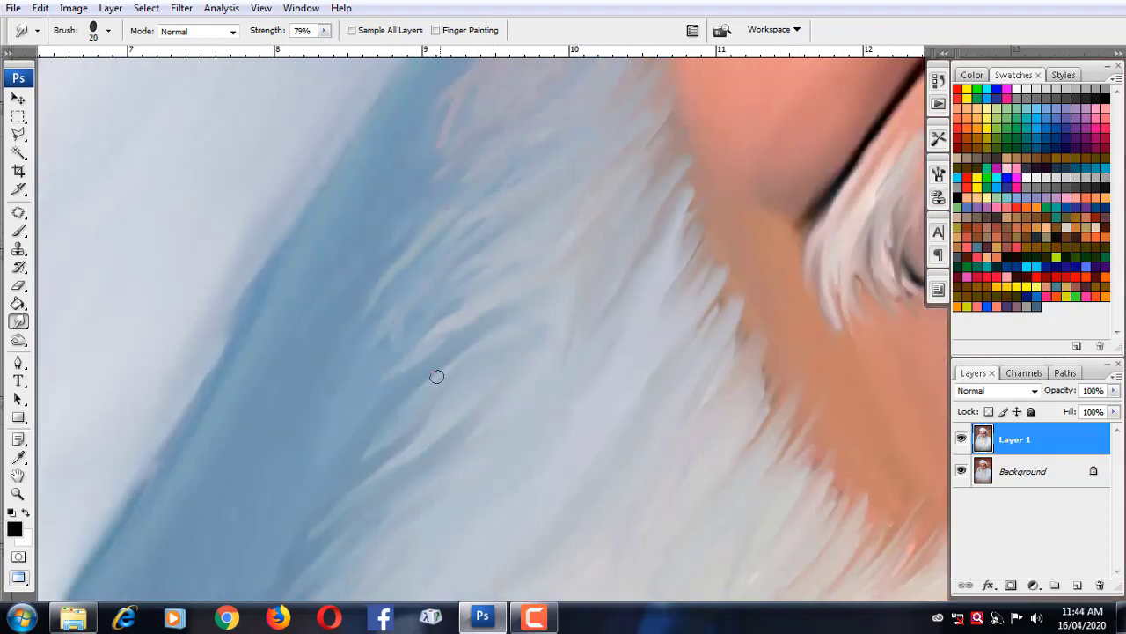
scroll(436, 376, left, 3)
scroll(382, 490, left, 3)
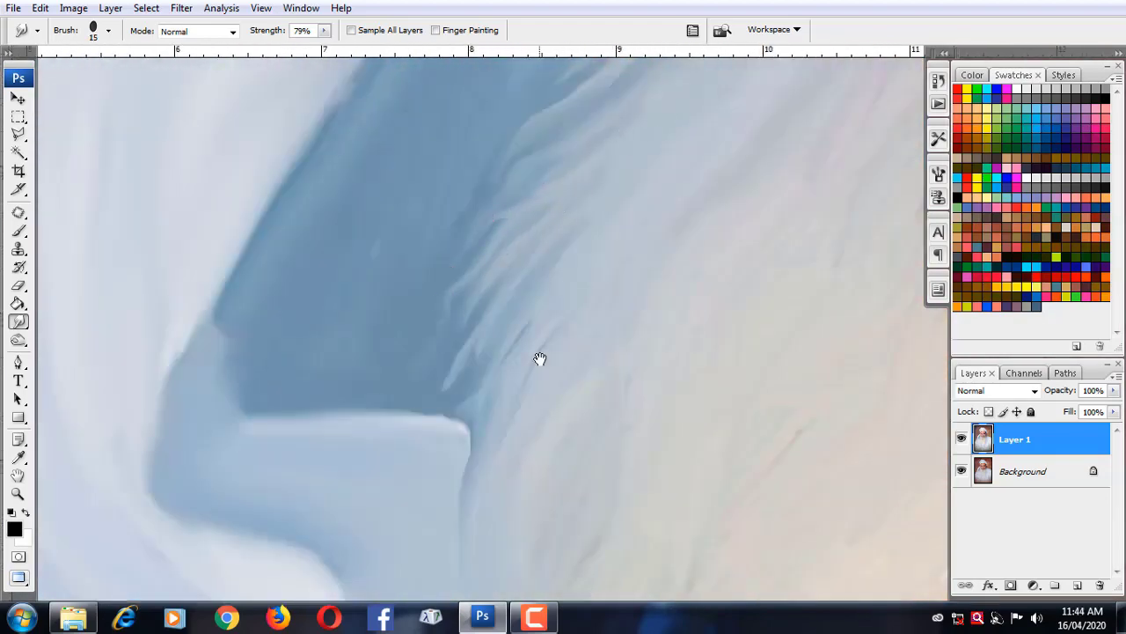
drag(540, 358, 506, 210)
key(])
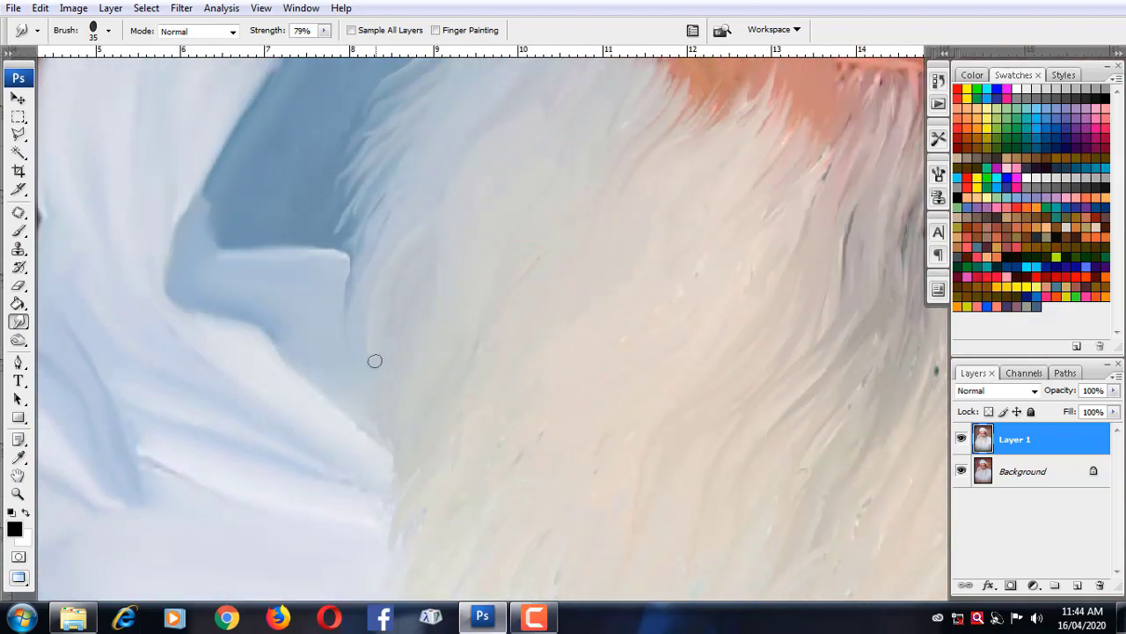
scroll(375, 361, up, 3)
scroll(503, 181, up, 1)
Resize the brush and smudge the beard hairs below the lip down toward the chin
scroll(502, 347, right, 2)
key([)
key([)
key([)
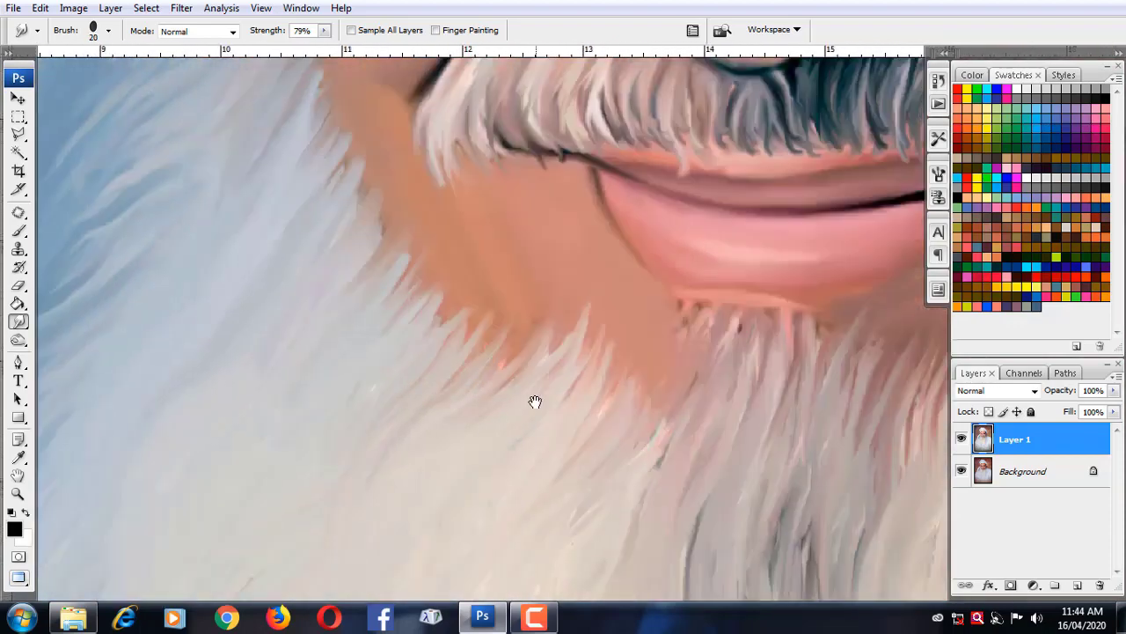
scroll(535, 401, right, 1)
key([)
scroll(710, 315, down, 1)
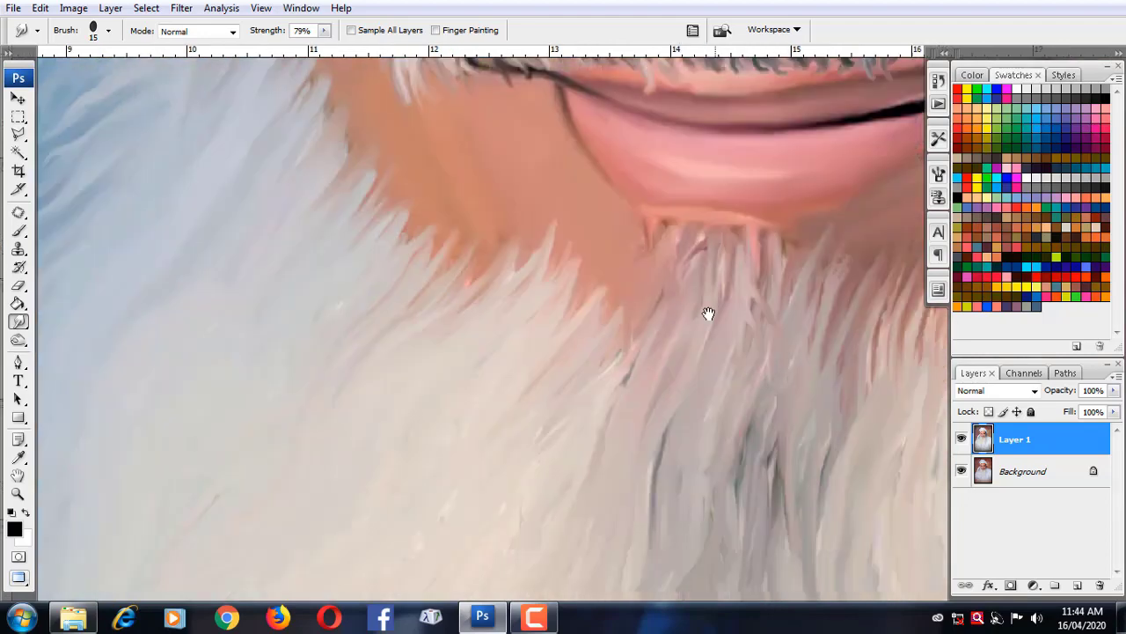
scroll(709, 315, down, 1)
scroll(669, 347, right, 2)
key(])
key(])
mouse_move(652, 289)
mouse_down()
mouse_move(627, 207)
mouse_move(589, 299)
mouse_up()
drag(616, 396, 602, 528)
drag(509, 374, 480, 496)
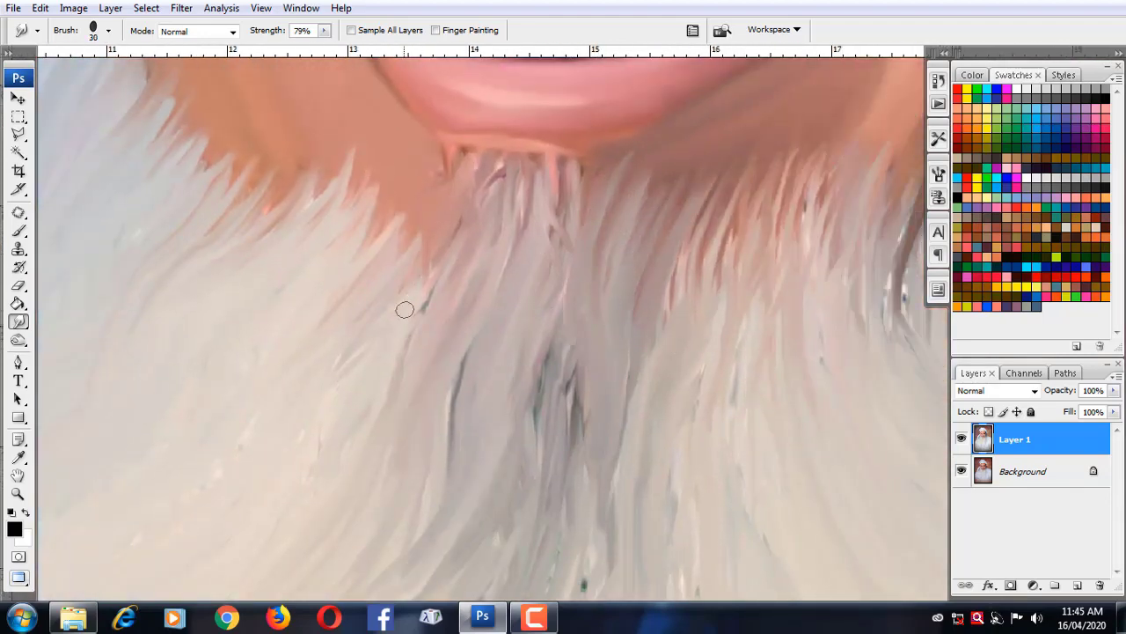
Zoom out and streak more beard strands downward below the lip with a smaller brush
scroll(423, 343, left, 2)
scroll(444, 419, left, 1)
scroll(520, 369, down, 2)
key(])
key(])
key(ctrl+minus)
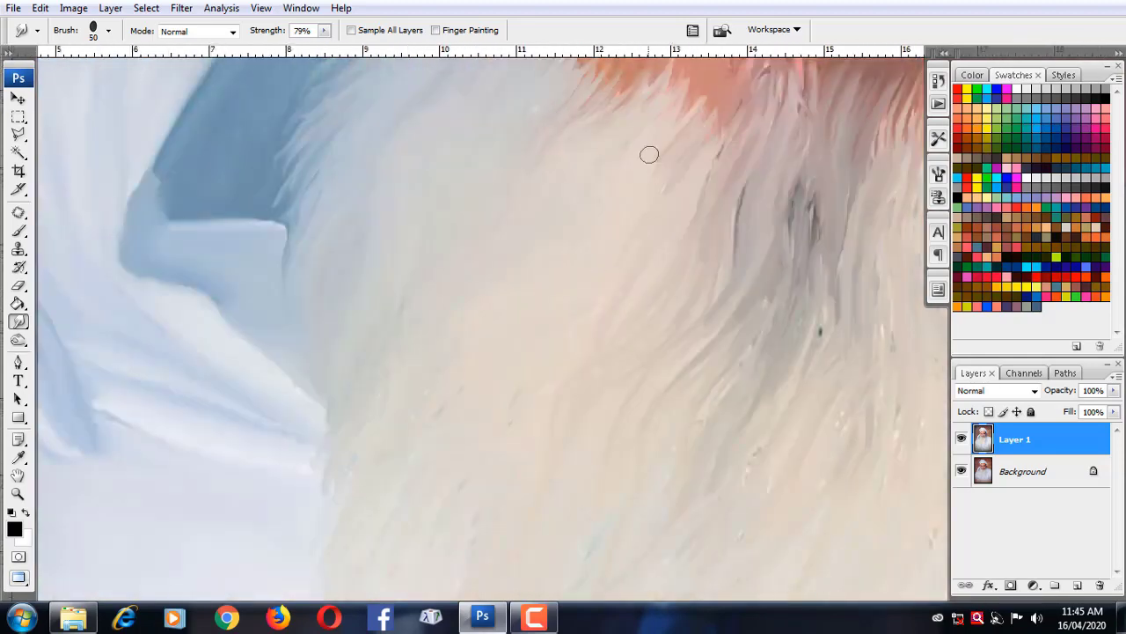
key([)
key([)
scroll(551, 369, up, 3)
scroll(526, 314, right, 4)
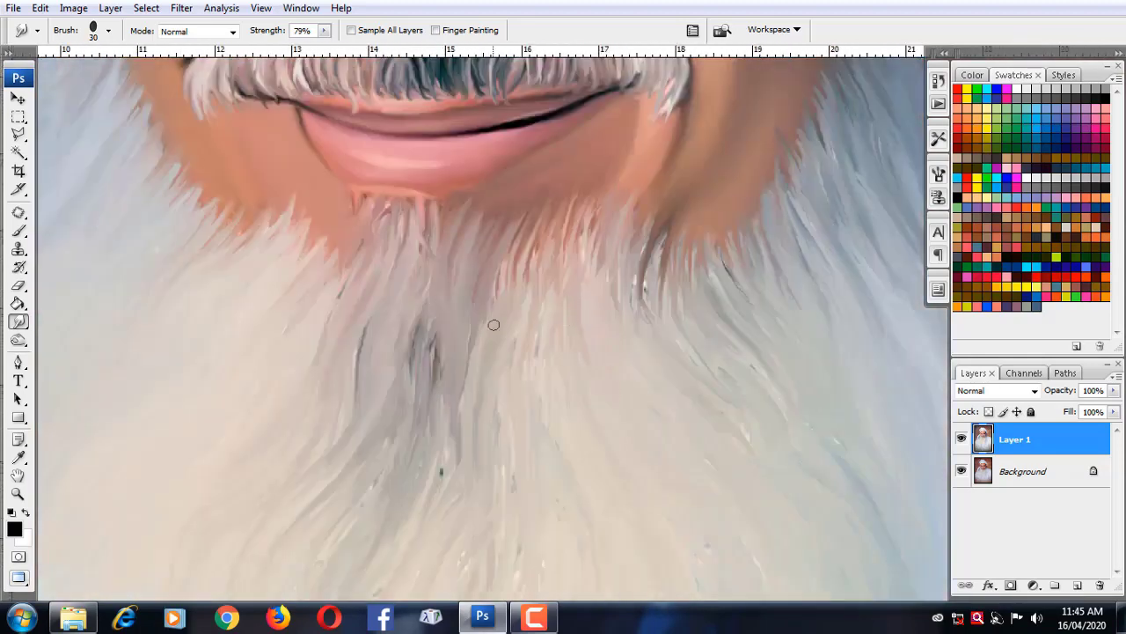
drag(547, 222, 544, 311)
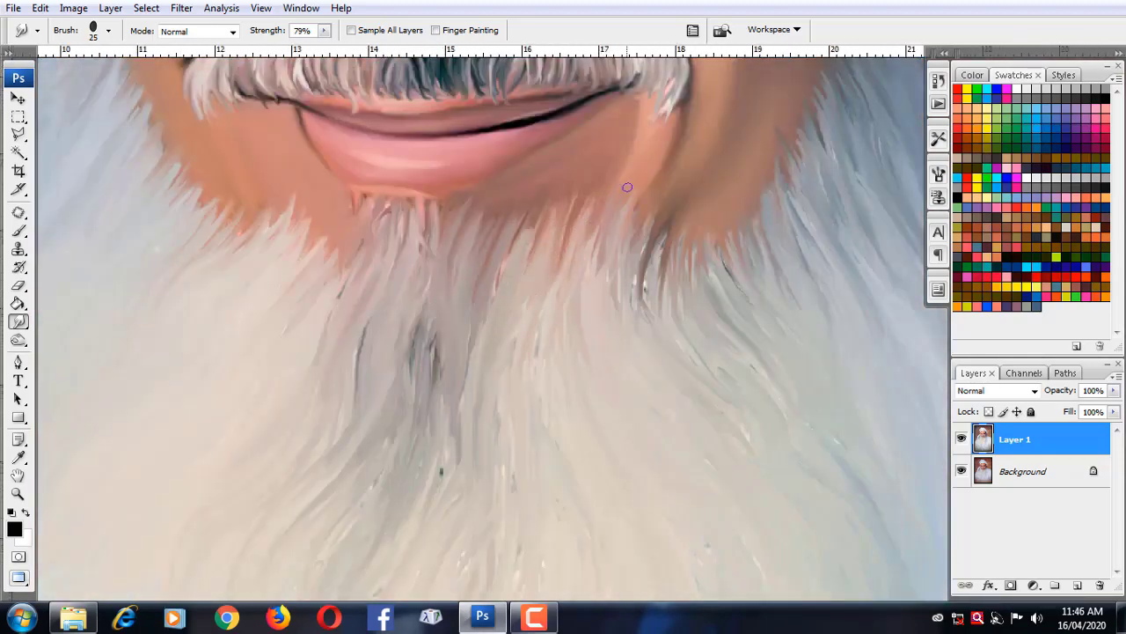
drag(627, 187, 619, 279)
drag(603, 207, 568, 301)
drag(555, 200, 532, 264)
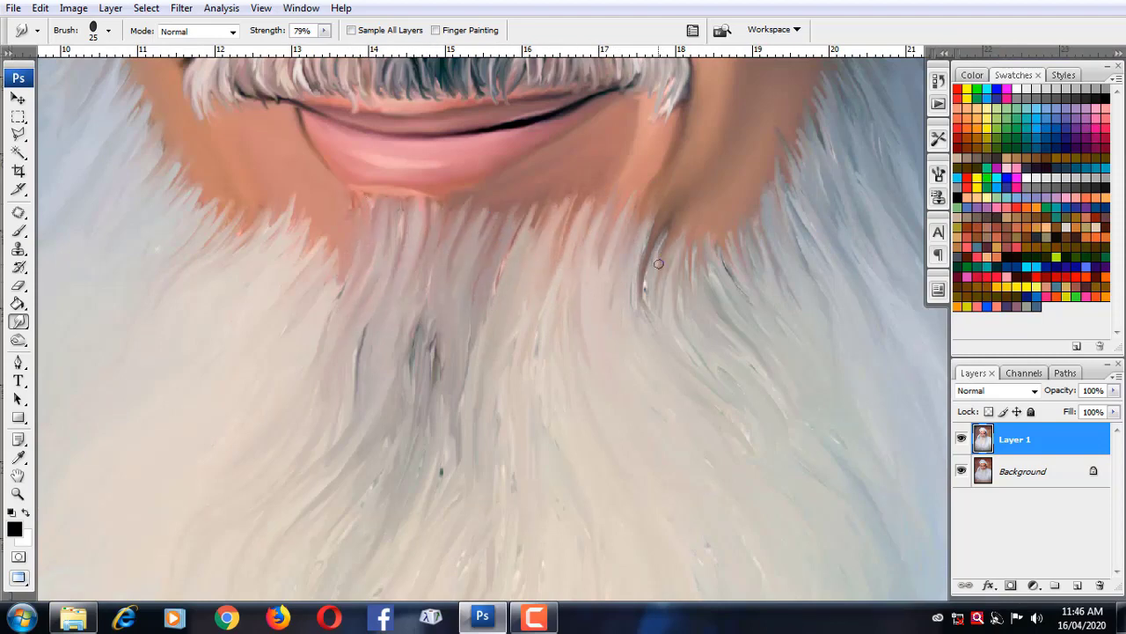
Pan around the beard and enlarge the smudge brush for further strokes
scroll(691, 254, up, 2)
scroll(695, 282, up, 2)
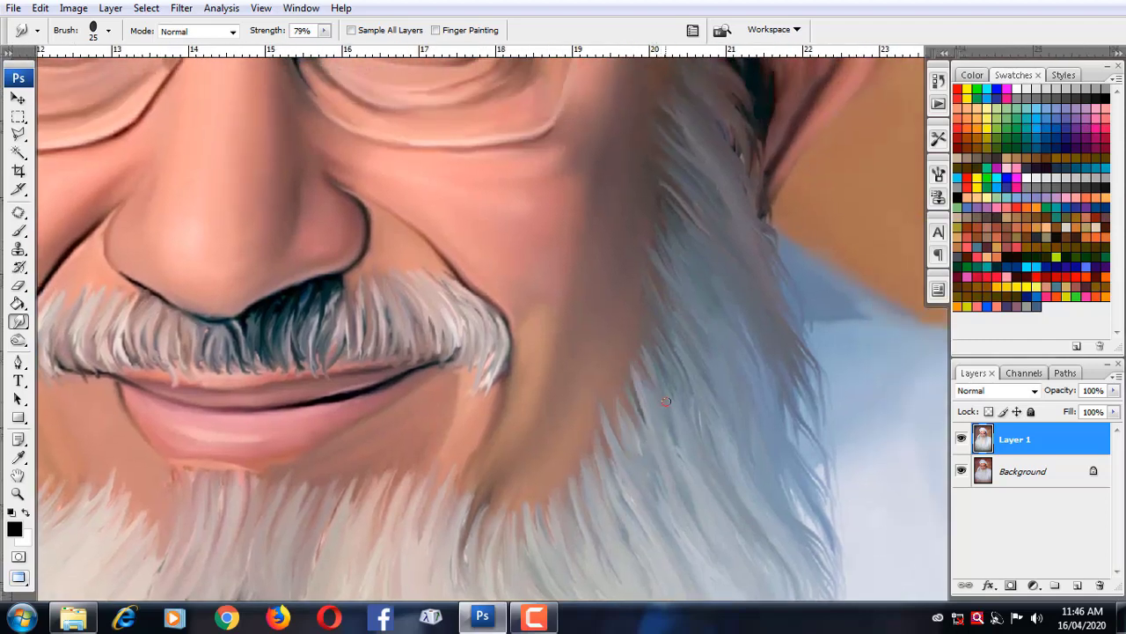
scroll(711, 348, down, 4)
scroll(711, 347, right, 3)
scroll(711, 348, down, 2)
scroll(711, 347, left, 3)
key(bracketright)
key(bracketright)
key(bracketright)
scroll(558, 193, up, 1)
scroll(558, 194, left, 2)
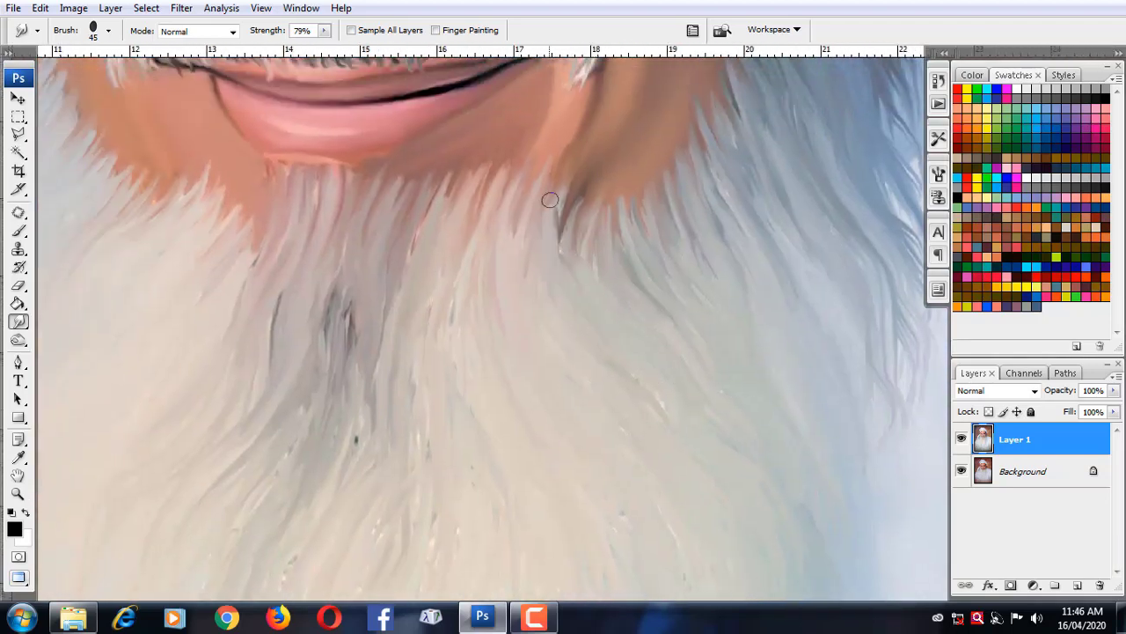
scroll(581, 279, down, 4)
scroll(581, 279, right, 3)
scroll(706, 418, down, 2)
key(bracketright)
key(bracketright)
key(bracketright)
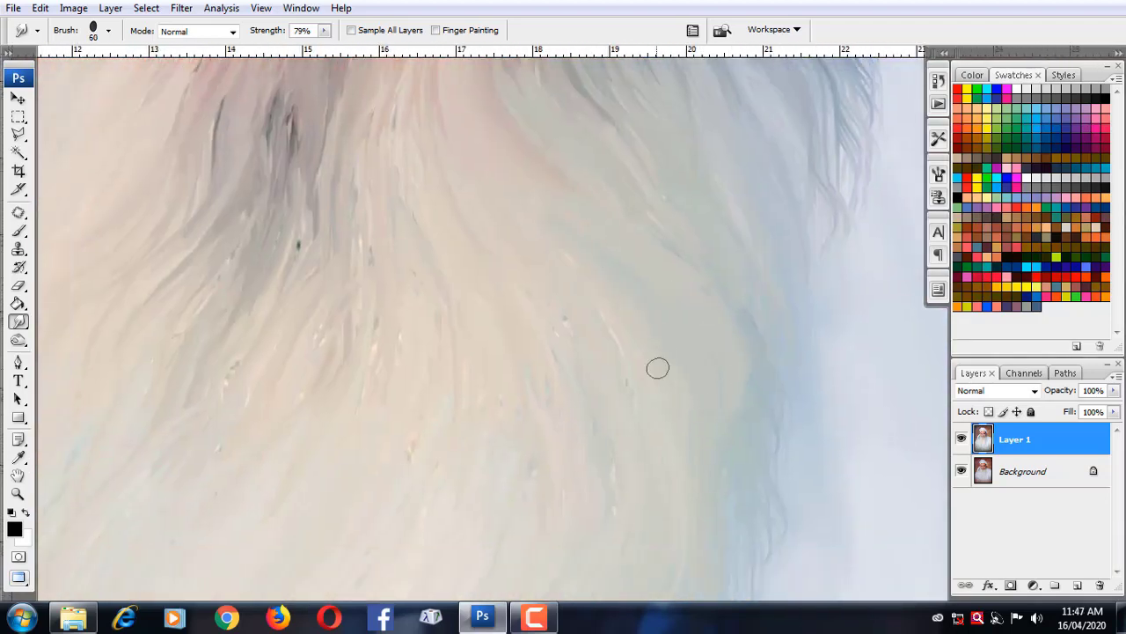
Move the view onto the beard centre and set a slightly smaller Smudge brush
scroll(658, 368, up, 2)
scroll(657, 368, left, 2)
scroll(598, 334, up, 2)
scroll(558, 360, down, 2)
scroll(558, 359, left, 1)
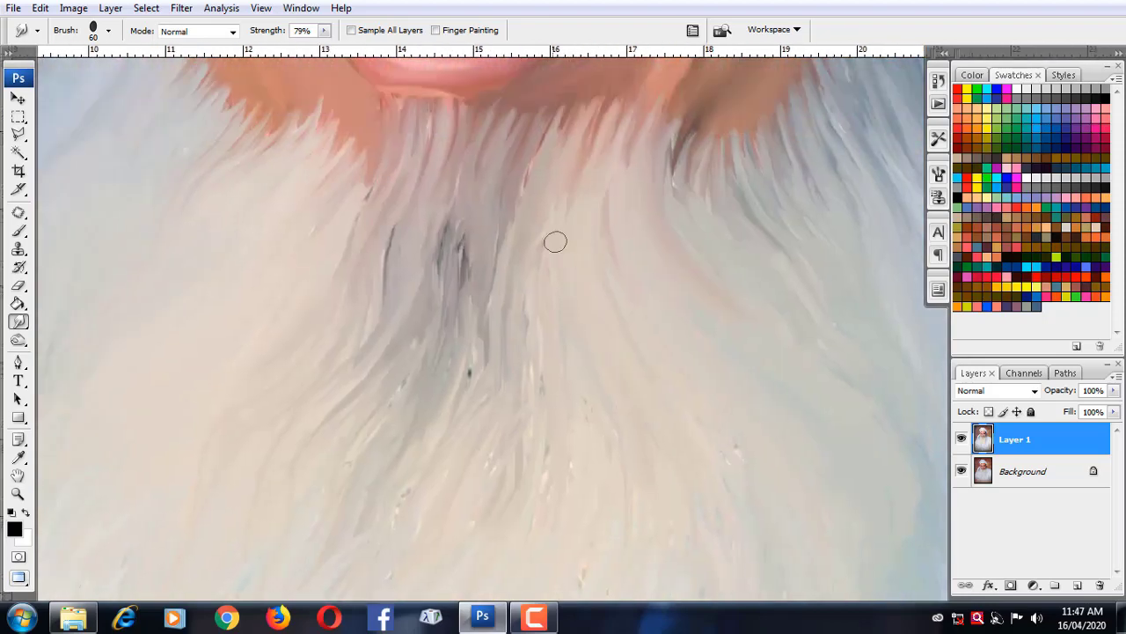
scroll(563, 264, down, 2)
scroll(545, 335, down, 3)
scroll(545, 334, left, 2)
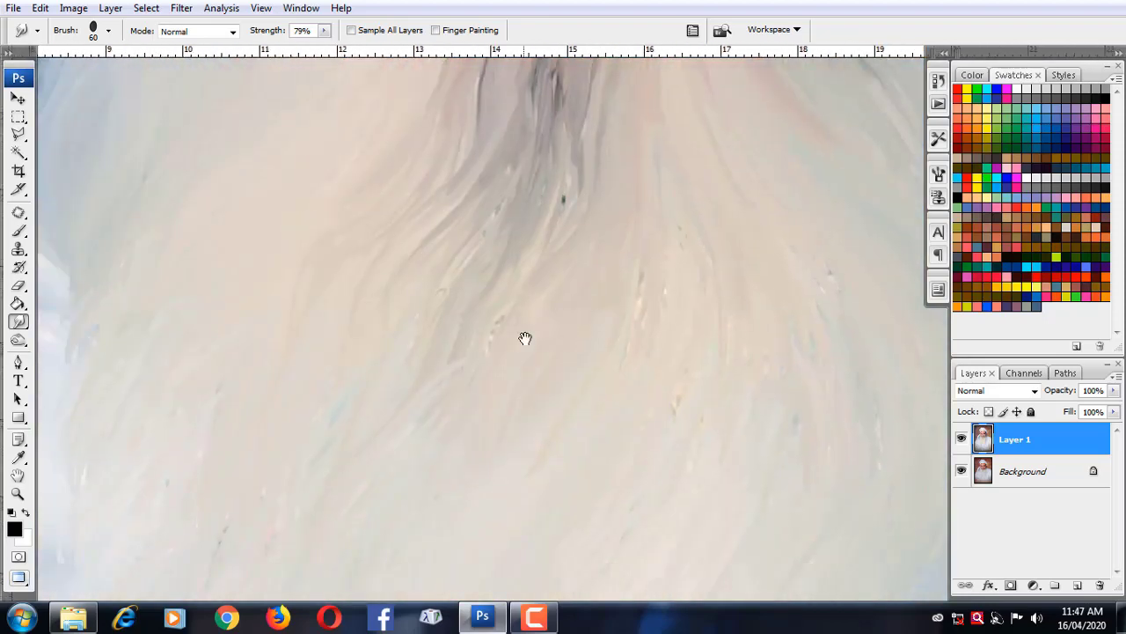
scroll(526, 338, up, 1)
scroll(525, 338, right, 1)
scroll(774, 370, down, 2)
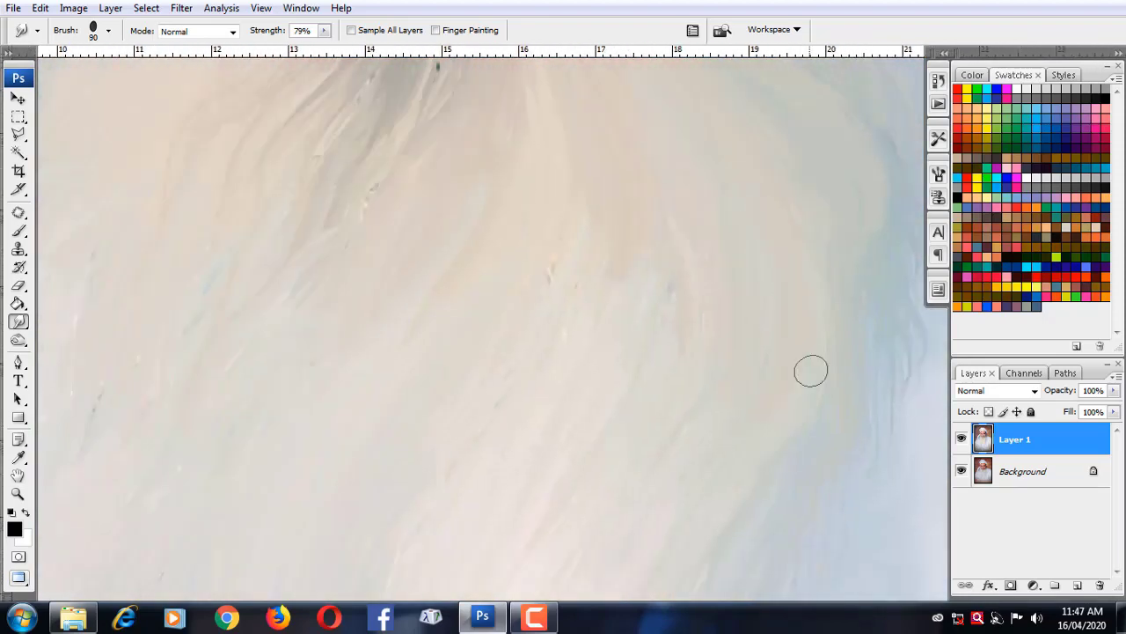
scroll(734, 272, down, 3)
scroll(616, 423, up, 4)
scroll(661, 493, down, 3)
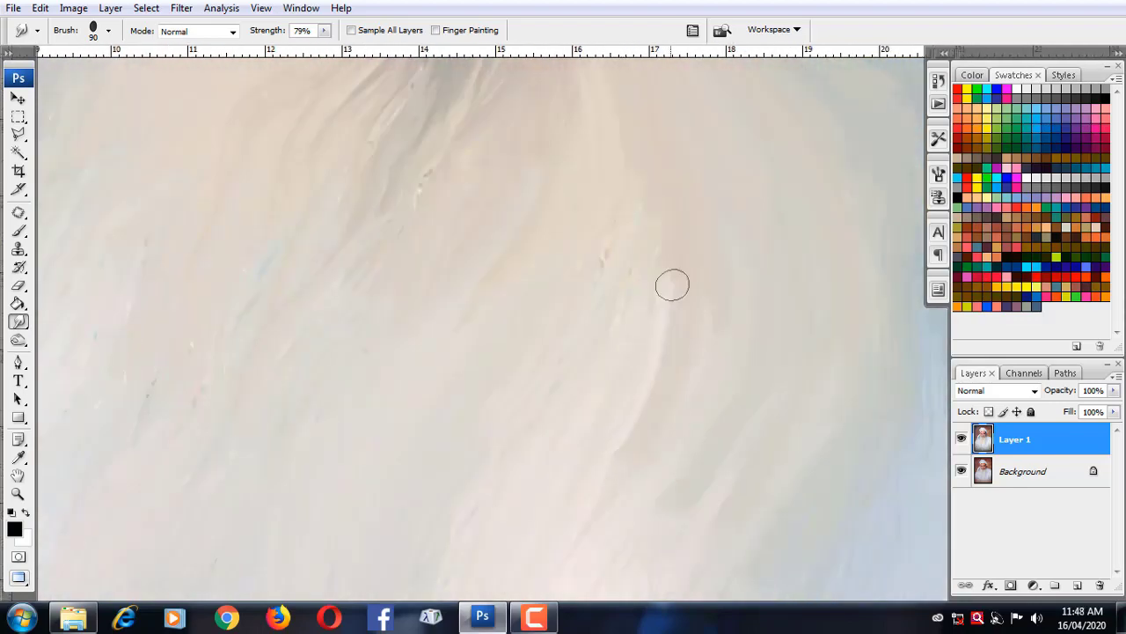
scroll(566, 543, right, 1)
scroll(584, 321, down, 1)
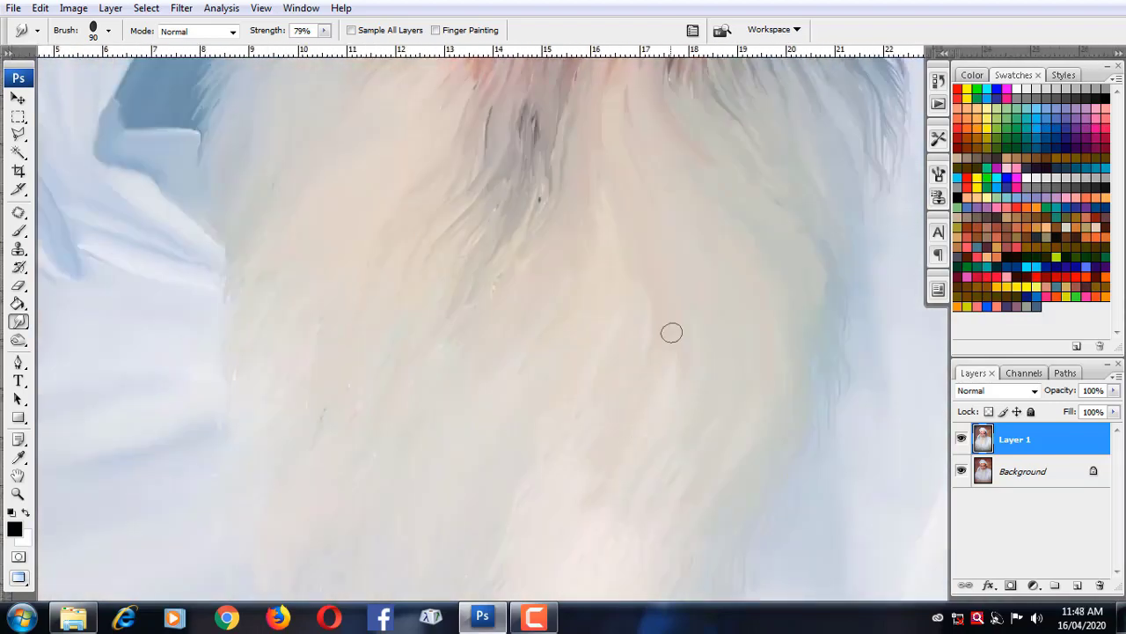
scroll(608, 493, down, 2)
scroll(630, 427, up, 3)
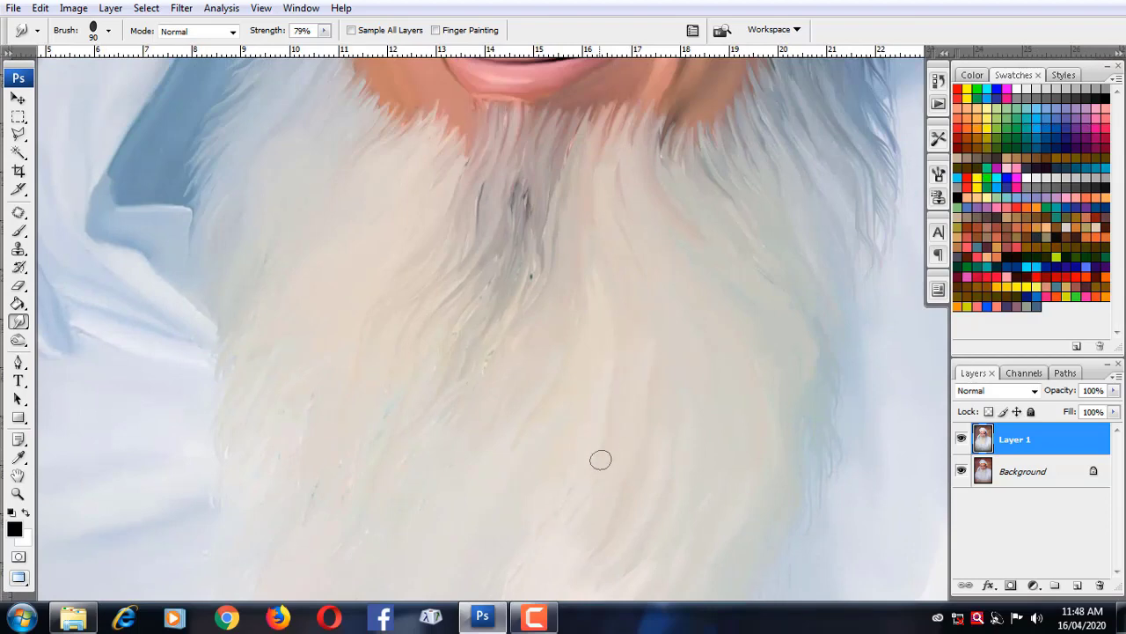
scroll(495, 454, down, 3)
scroll(611, 379, down, 3)
key(bracketleft)
key(bracketleft)
scroll(604, 485, down, 3)
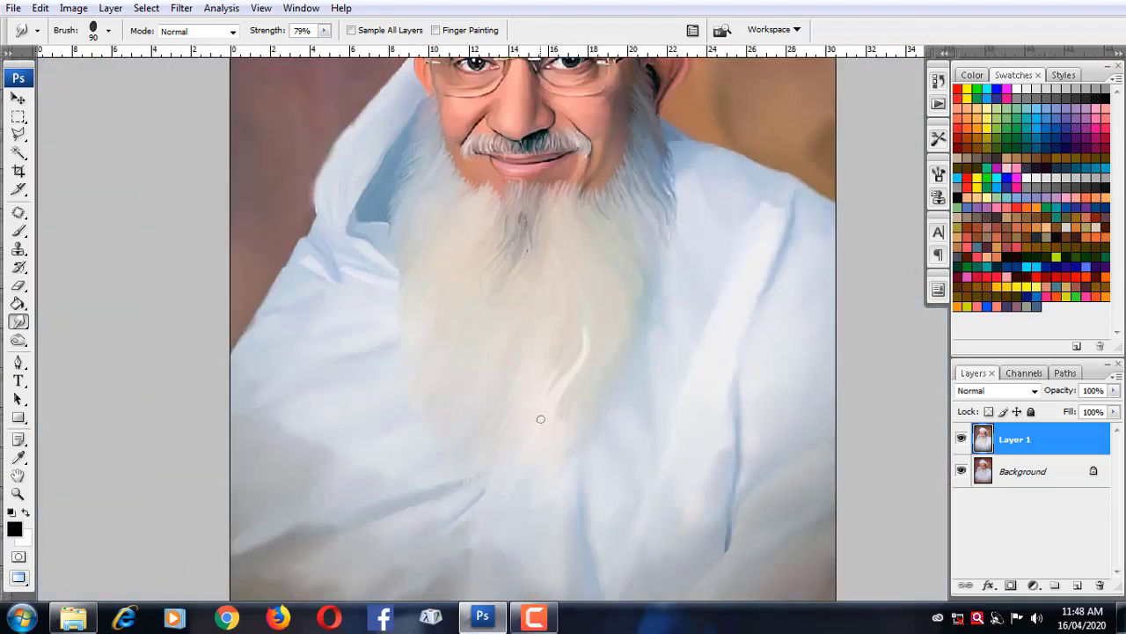
scroll(540, 414, up, 3)
scroll(546, 467, down, 3)
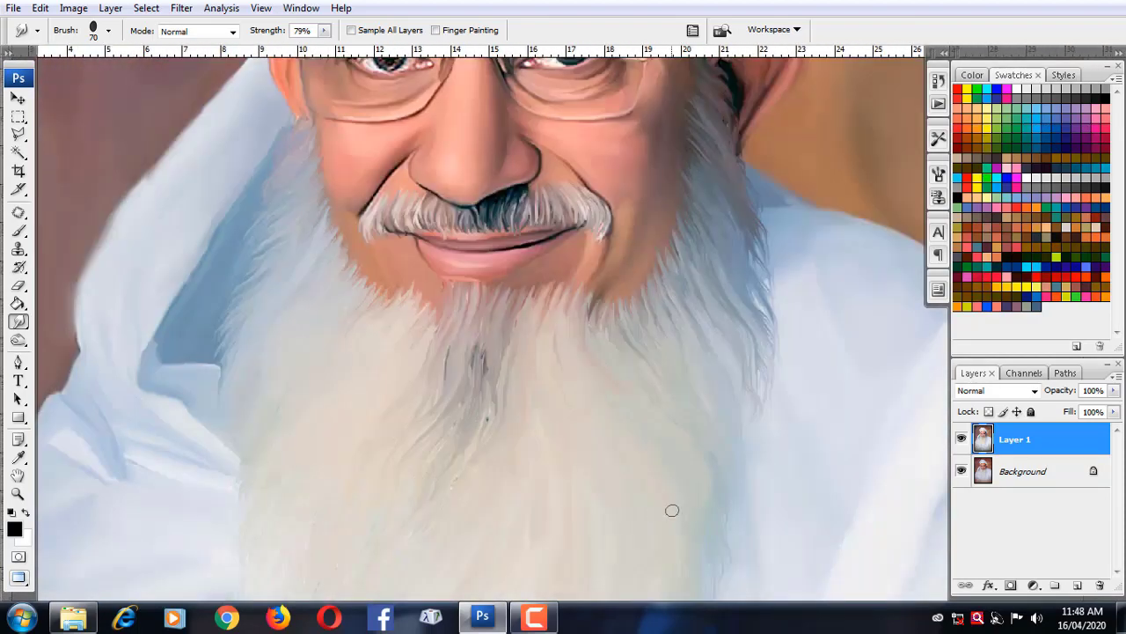
scroll(671, 510, up, 4)
key(bracketleft)
key(bracketleft)
key(bracketleft)
scroll(490, 204, down, 3)
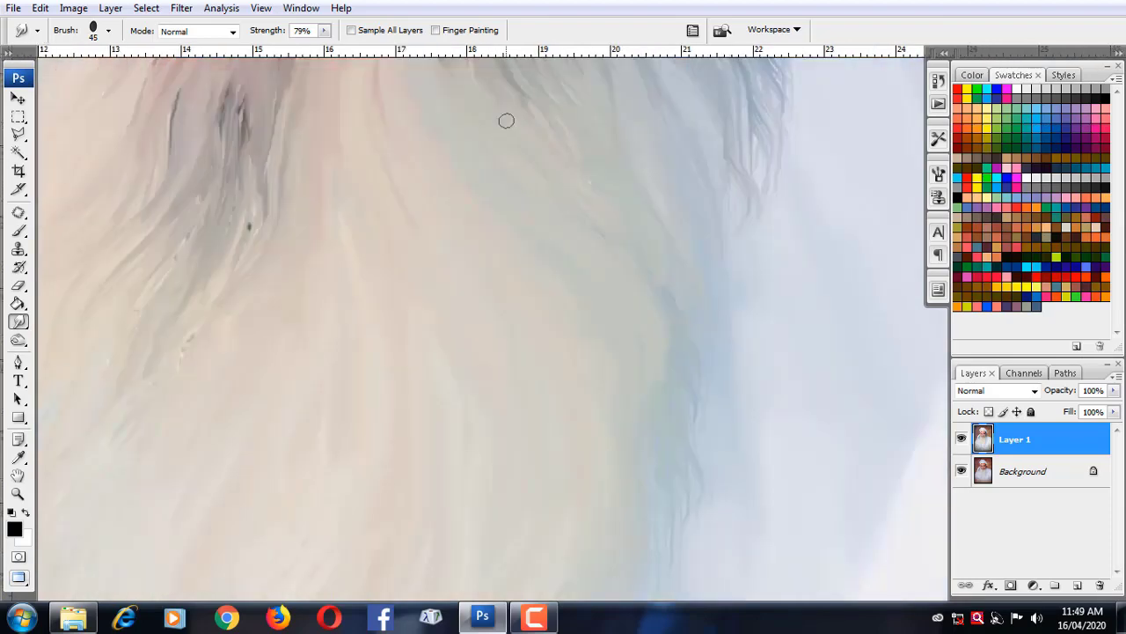
scroll(505, 118, up, 3)
scroll(646, 372, down, 1)
scroll(634, 311, down, 2)
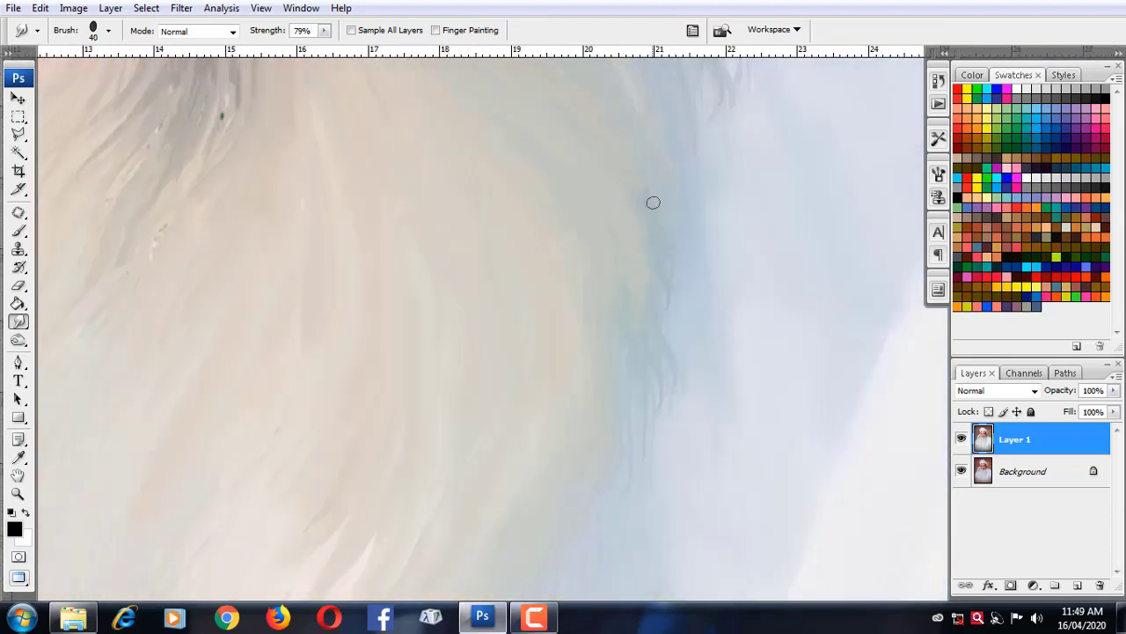
scroll(584, 302, down, 2)
scroll(599, 295, left, 1)
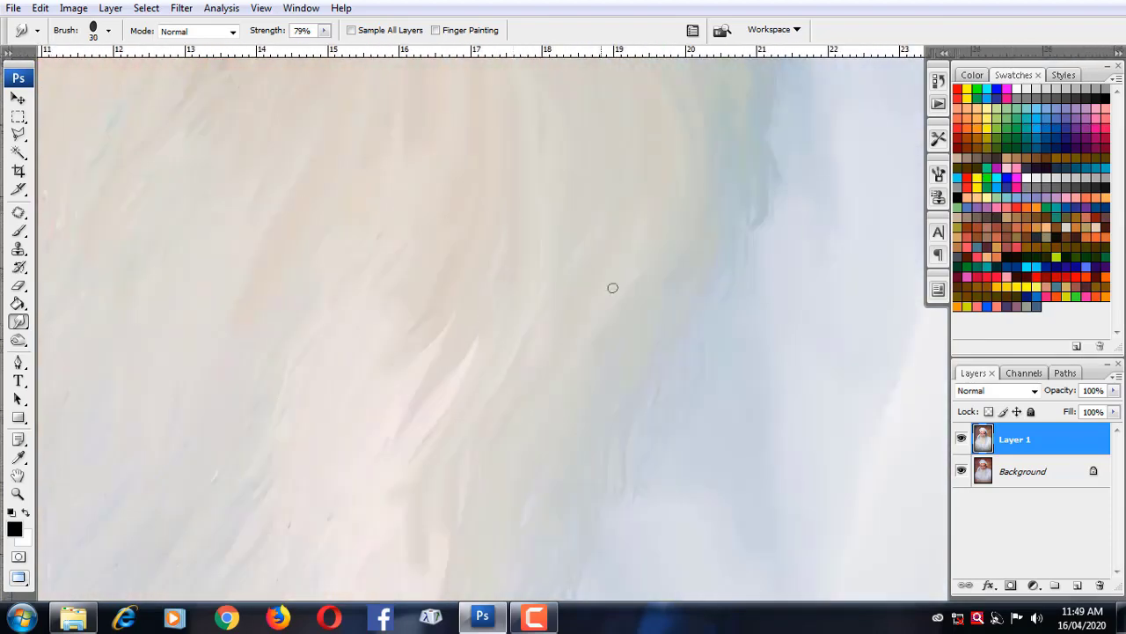
scroll(519, 359, down, 1)
scroll(560, 349, down, 1)
key(bracketright)
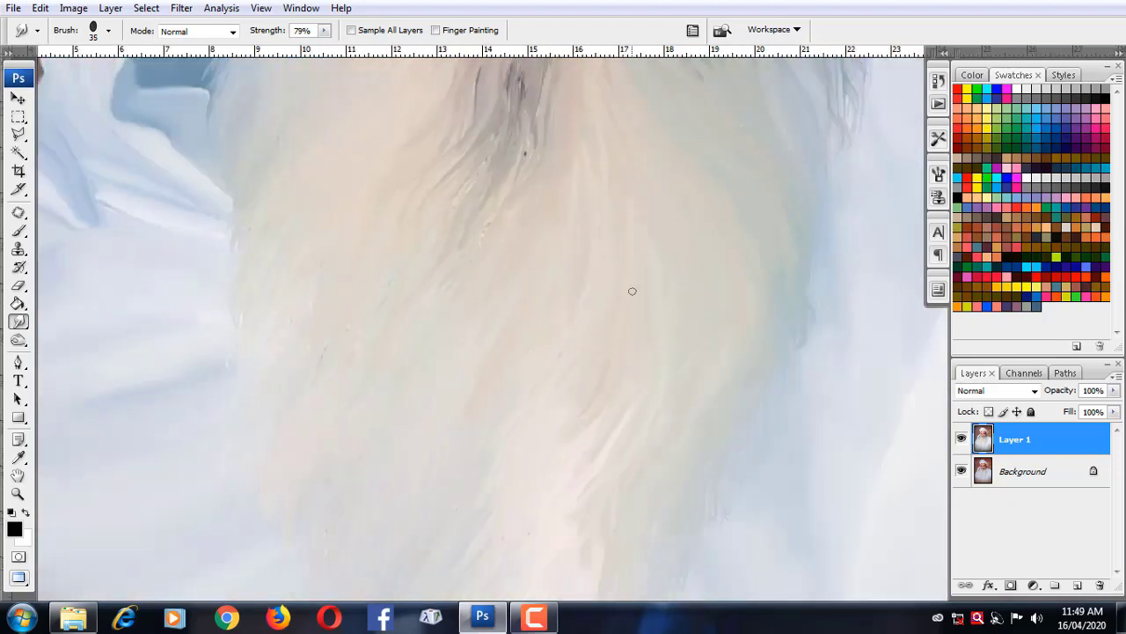
scroll(631, 291, down, 3)
scroll(607, 281, up, 4)
scroll(583, 270, down, 1)
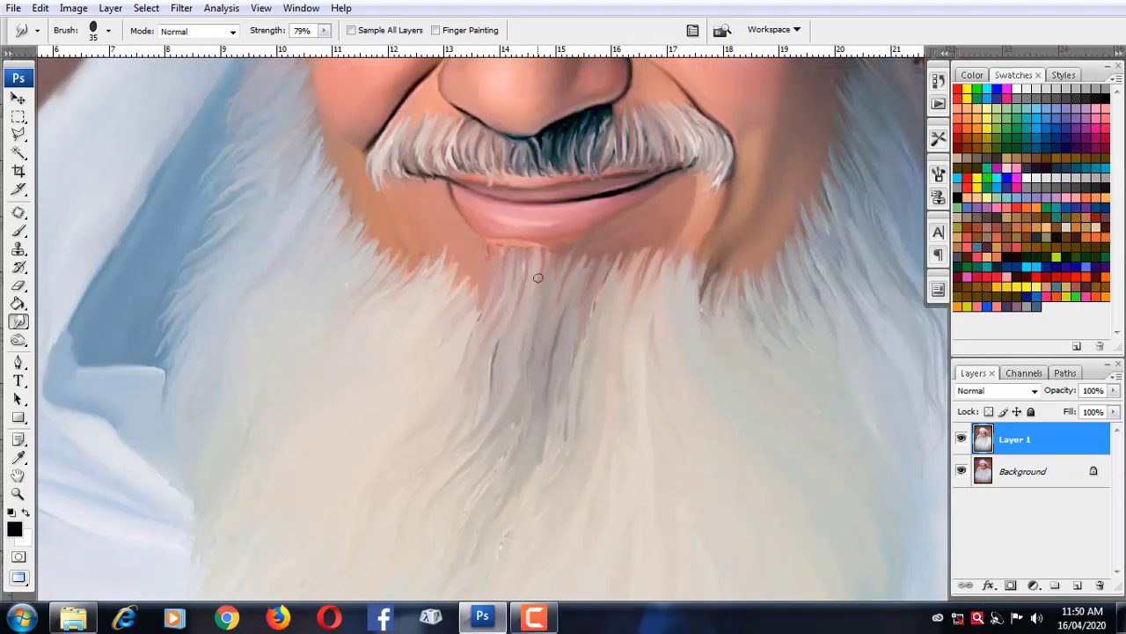
scroll(537, 277, down, 2)
Soften the dark grey beard streak and blend the lower-left beard edge into the shirt
mouse_move(589, 290)
mouse_down()
mouse_move(598, 236)
mouse_move(528, 332)
mouse_move(573, 189)
mouse_move(488, 264)
mouse_move(413, 379)
mouse_up()
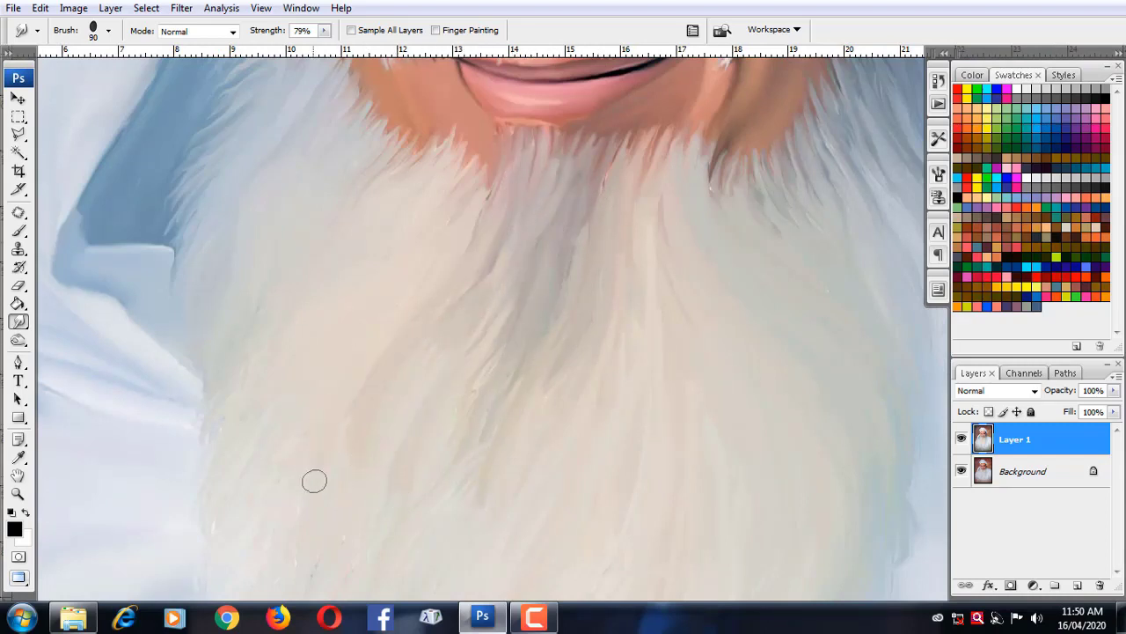
drag(314, 478, 422, 261)
mouse_move(322, 366)
mouse_down()
mouse_move(347, 399)
mouse_move(345, 365)
mouse_up()
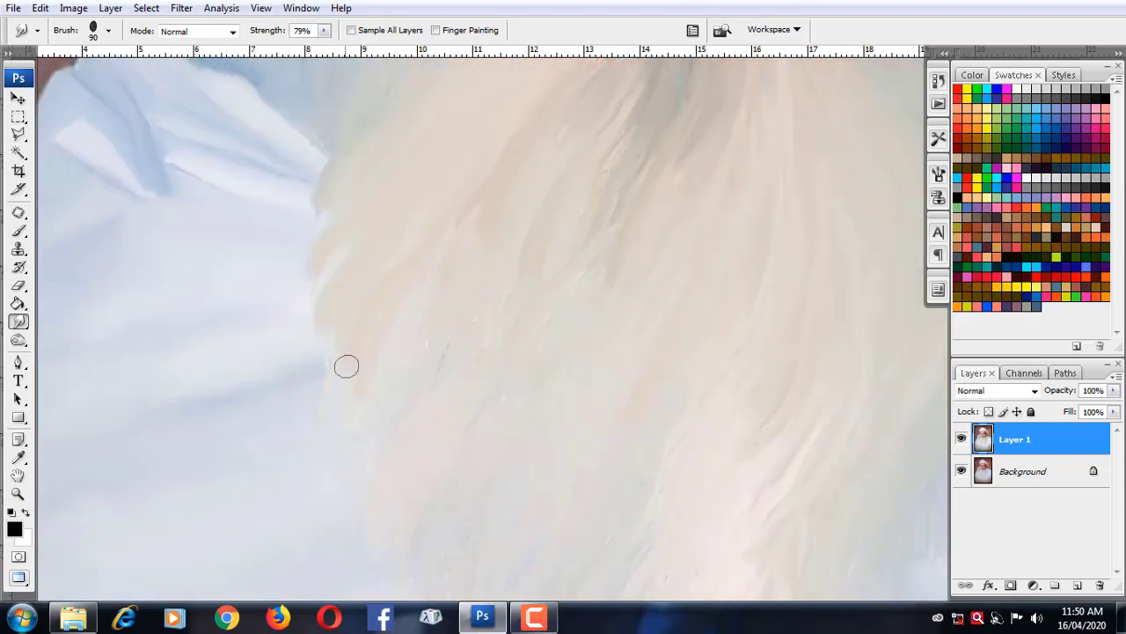
drag(323, 243, 308, 194)
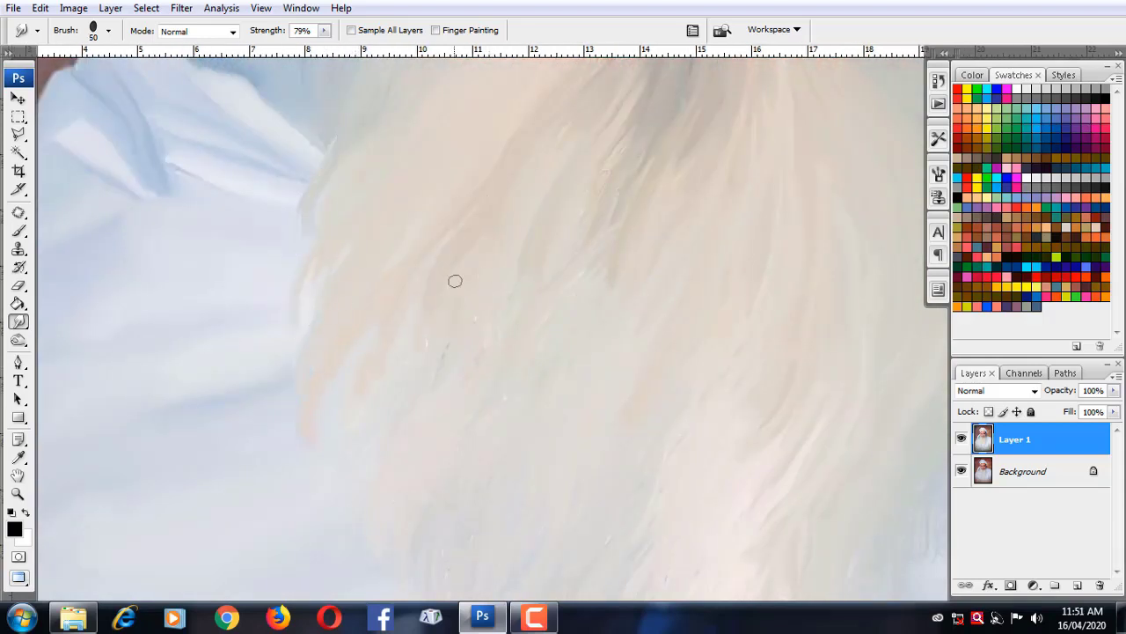
mouse_move(605, 208)
mouse_down()
mouse_move(578, 281)
mouse_move(511, 375)
mouse_up()
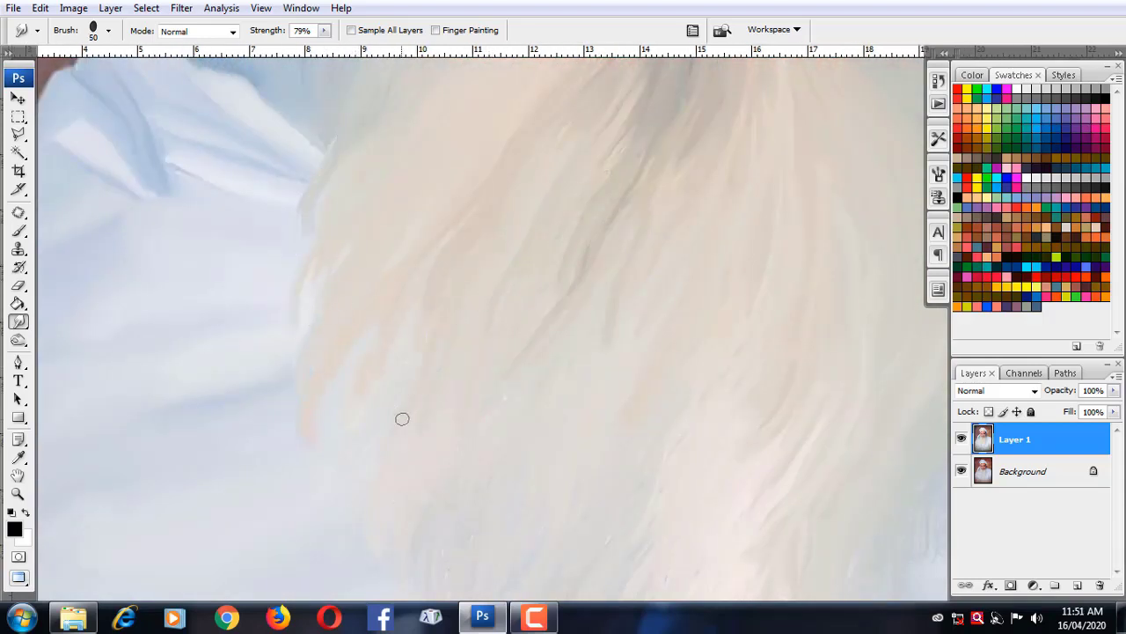
scroll(343, 381, down, 2)
scroll(566, 334, down, 3)
scroll(735, 309, up, 5)
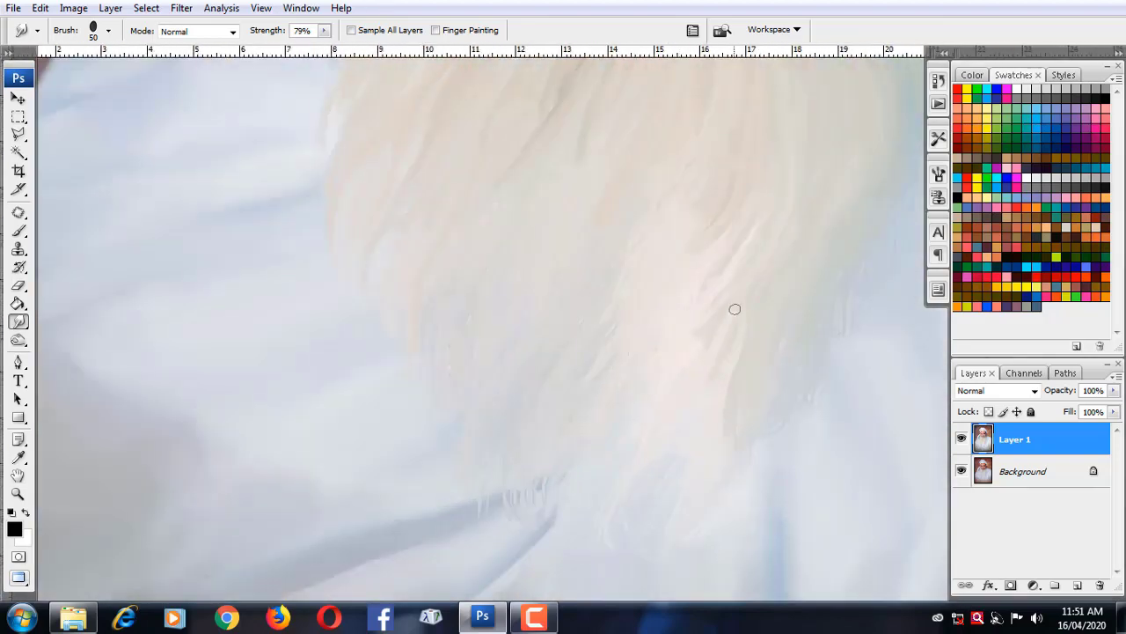
scroll(666, 215, right, 2)
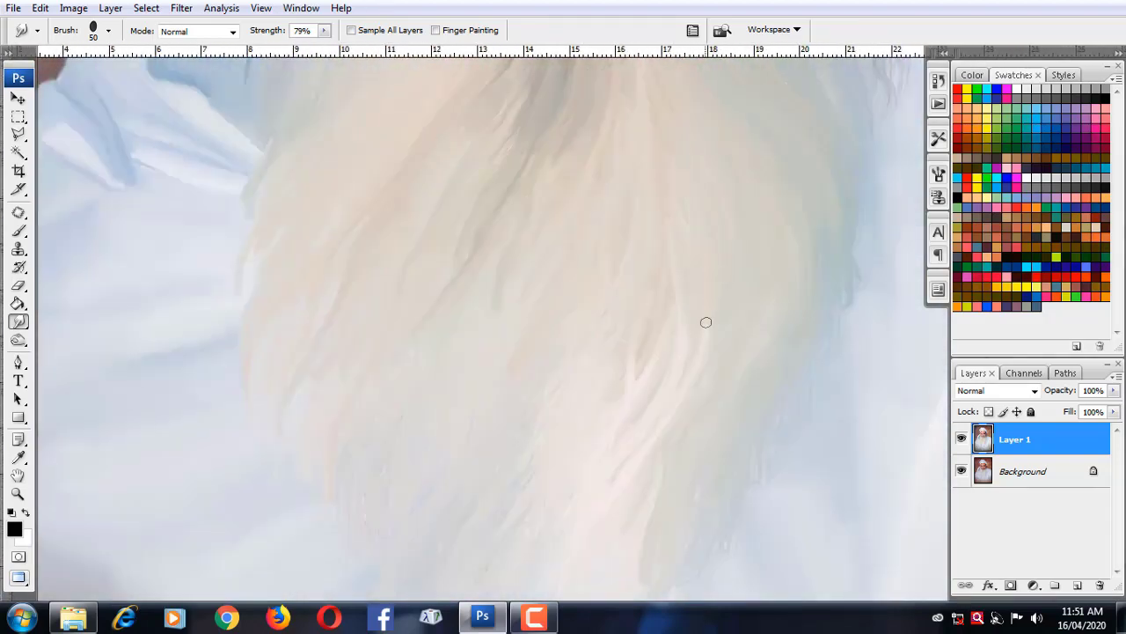
scroll(706, 322, down, 3)
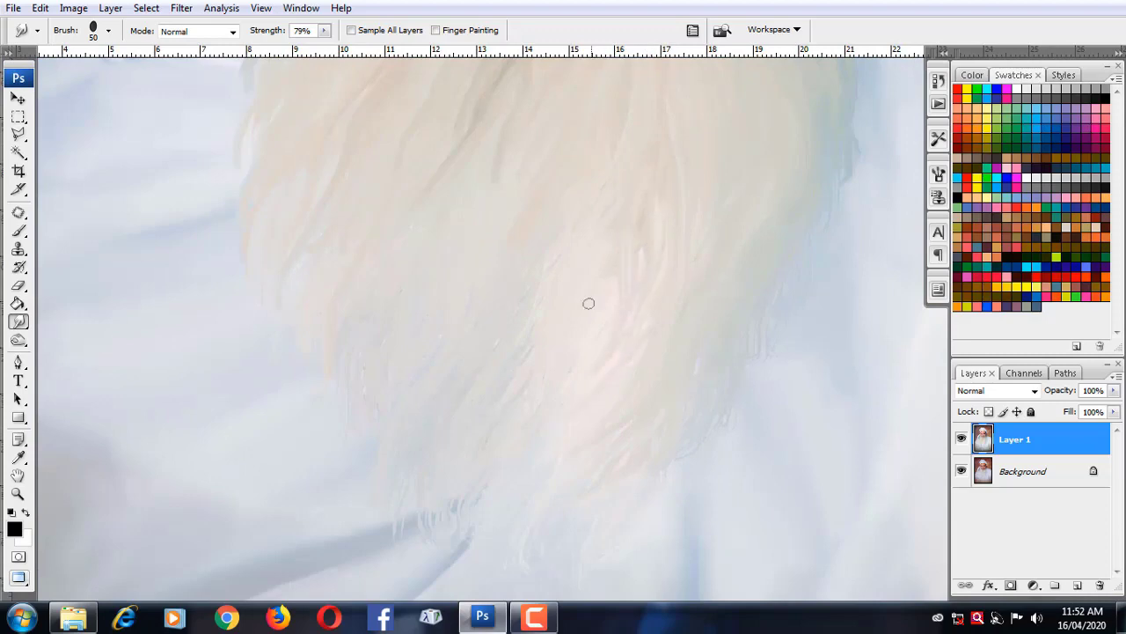
scroll(655, 287, up, 3)
scroll(492, 551, down, 2)
scroll(554, 487, left, 1)
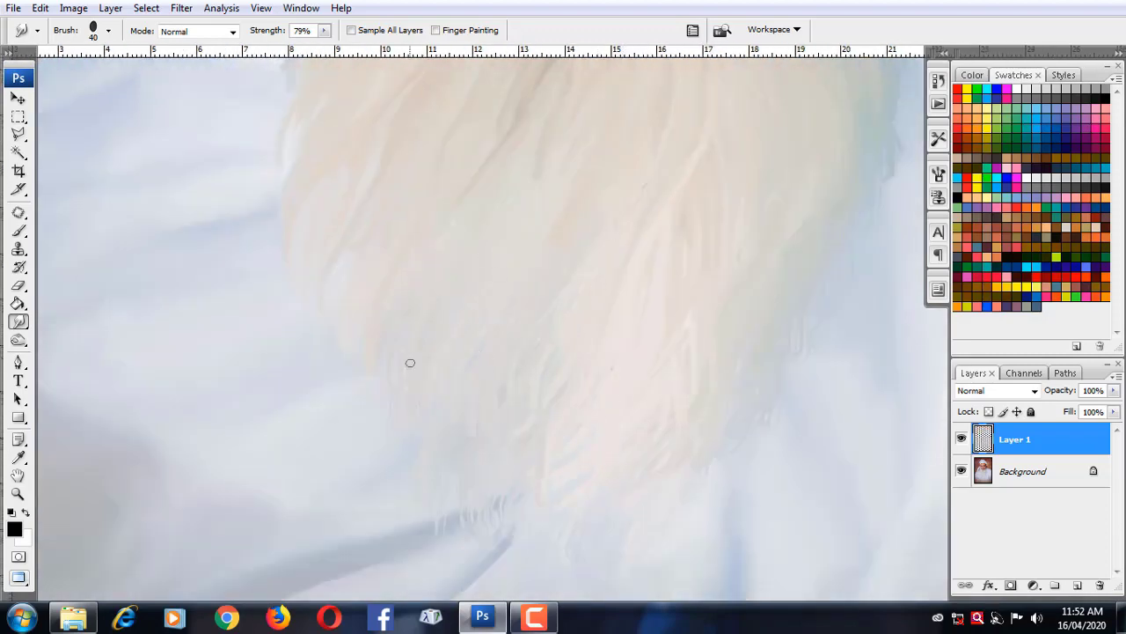
scroll(454, 397, up, 5)
Raise smudge strength to 74% and soften the eyebrow's top and lower edges
scroll(581, 380, up, 5)
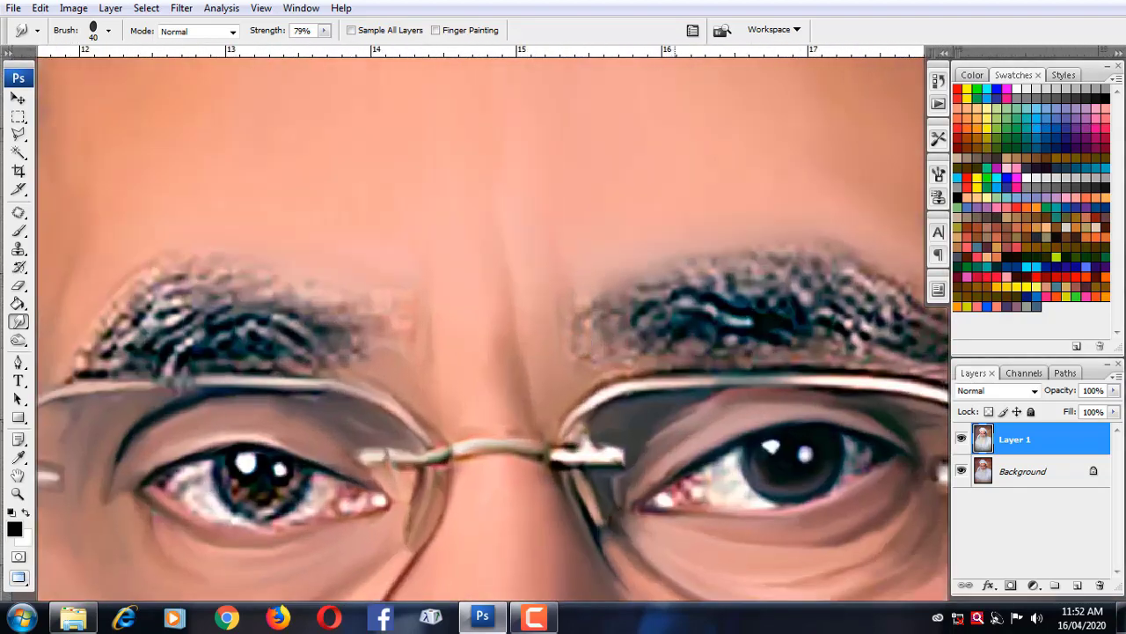
scroll(193, 74, up, 2)
mouse_move(792, 242)
mouse_down()
mouse_move(694, 158)
mouse_move(573, 167)
mouse_move(361, 229)
mouse_move(441, 209)
mouse_move(608, 264)
mouse_move(414, 255)
mouse_move(590, 229)
mouse_move(404, 282)
mouse_move(546, 313)
mouse_move(828, 325)
mouse_move(872, 344)
mouse_up()
key(7)
key(4)
mouse_move(924, 374)
mouse_down()
mouse_move(655, 315)
mouse_move(726, 372)
mouse_move(757, 457)
mouse_up()
mouse_move(651, 264)
mouse_down()
mouse_move(407, 214)
mouse_move(608, 272)
mouse_move(470, 186)
mouse_move(357, 181)
mouse_move(318, 220)
mouse_move(198, 282)
mouse_move(352, 259)
mouse_move(467, 309)
mouse_move(366, 257)
mouse_move(478, 276)
mouse_move(678, 348)
mouse_move(721, 475)
mouse_move(684, 279)
mouse_move(608, 307)
mouse_move(654, 326)
mouse_move(588, 360)
mouse_move(396, 379)
mouse_move(616, 335)
mouse_move(609, 266)
mouse_move(711, 305)
mouse_move(379, 264)
mouse_move(501, 256)
mouse_move(526, 296)
mouse_move(290, 369)
mouse_move(465, 255)
mouse_move(346, 305)
mouse_move(607, 360)
mouse_move(576, 305)
mouse_move(377, 324)
mouse_up()
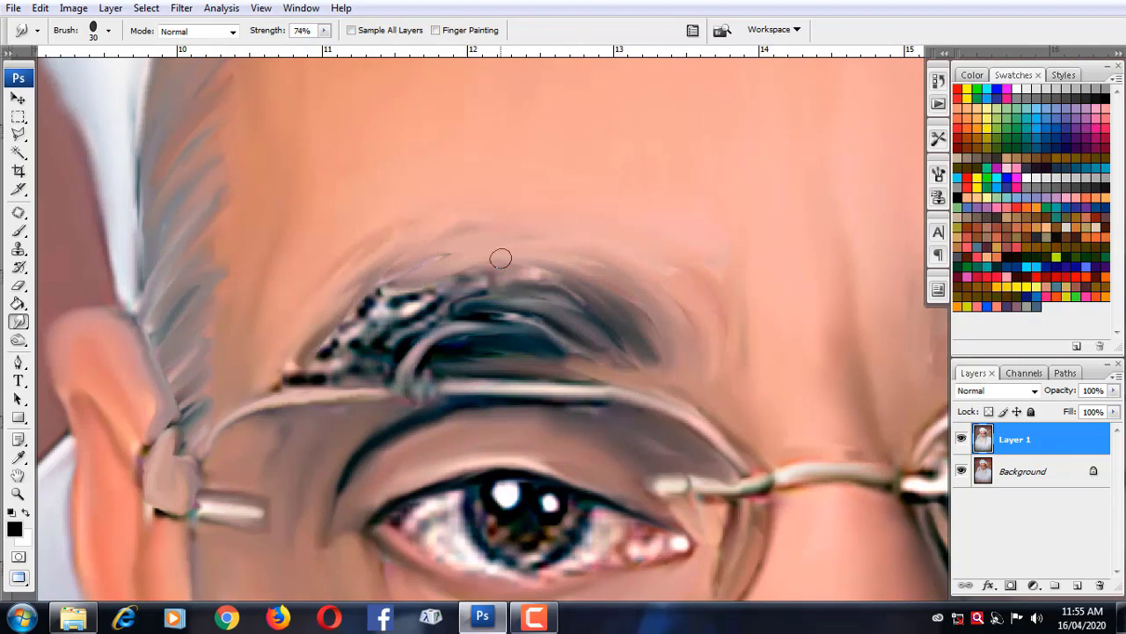
key(bracketright)
drag(712, 353, 637, 216)
Zoom in on the eye and blend the iris and speckled eye white
key(ctrl+plus)
mouse_move(493, 317)
mouse_down()
mouse_move(432, 395)
mouse_move(302, 276)
mouse_move(385, 366)
mouse_move(420, 255)
mouse_move(317, 291)
mouse_move(451, 371)
mouse_move(425, 387)
mouse_move(467, 347)
mouse_up()
key(bracketleft)
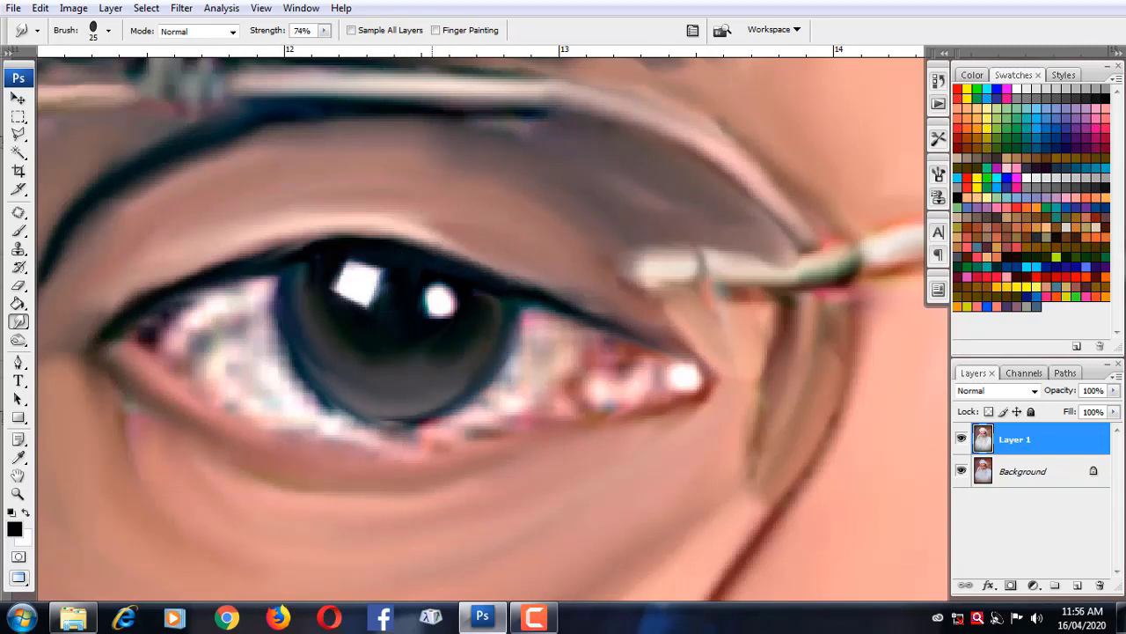
key(bracketleft)
mouse_move(563, 352)
mouse_down()
mouse_move(578, 347)
mouse_move(549, 337)
mouse_move(563, 405)
mouse_move(519, 375)
mouse_move(422, 422)
mouse_up()
key(bracketleft)
mouse_move(273, 360)
mouse_down()
mouse_move(262, 291)
mouse_move(290, 377)
mouse_move(255, 296)
mouse_move(180, 346)
mouse_move(244, 299)
mouse_move(226, 382)
mouse_move(352, 428)
mouse_move(493, 440)
mouse_move(290, 440)
mouse_move(132, 387)
mouse_up()
key(bracketright)
Smooth the pink tear duct, outer eye corner and upper-lid crease with a finer brush
key(bracketleft)
key(bracketright)
key(bracketright)
mouse_move(588, 385)
mouse_down()
mouse_move(678, 379)
mouse_move(615, 411)
mouse_up()
key(bracketleft)
key(bracketleft)
key(bracketleft)
drag(713, 370, 541, 299)
drag(616, 343, 585, 405)
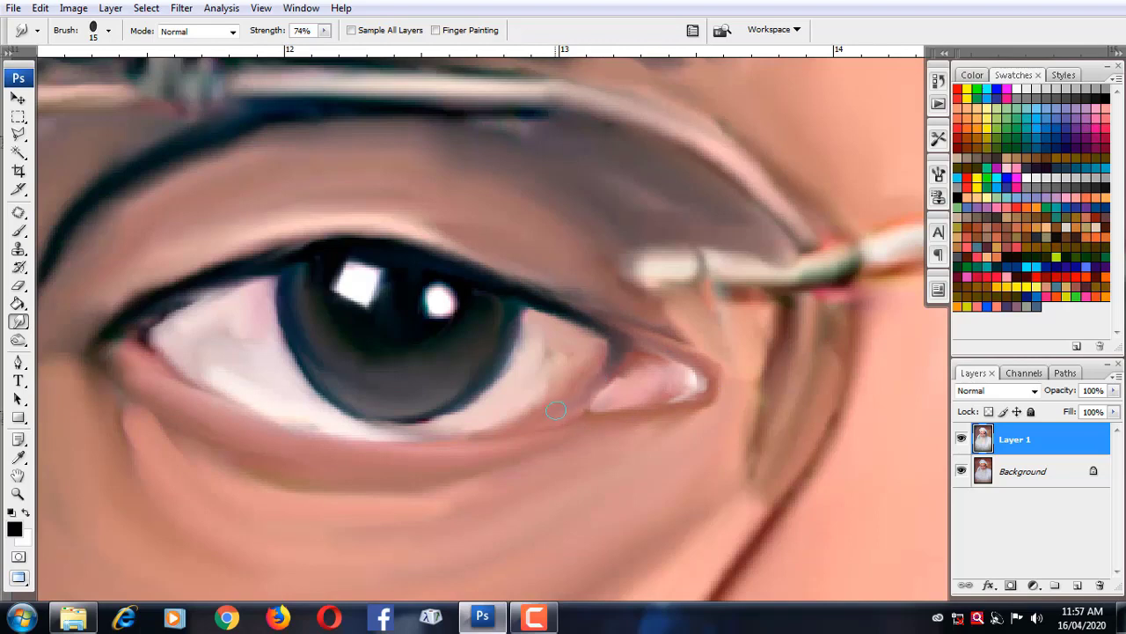
mouse_move(660, 387)
mouse_down()
mouse_move(533, 396)
mouse_move(563, 335)
mouse_up()
Soften the glasses frame, bridge bar and hinges
mouse_move(745, 305)
mouse_down()
mouse_move(800, 244)
mouse_move(713, 282)
mouse_move(626, 280)
mouse_up()
key(bracketleft)
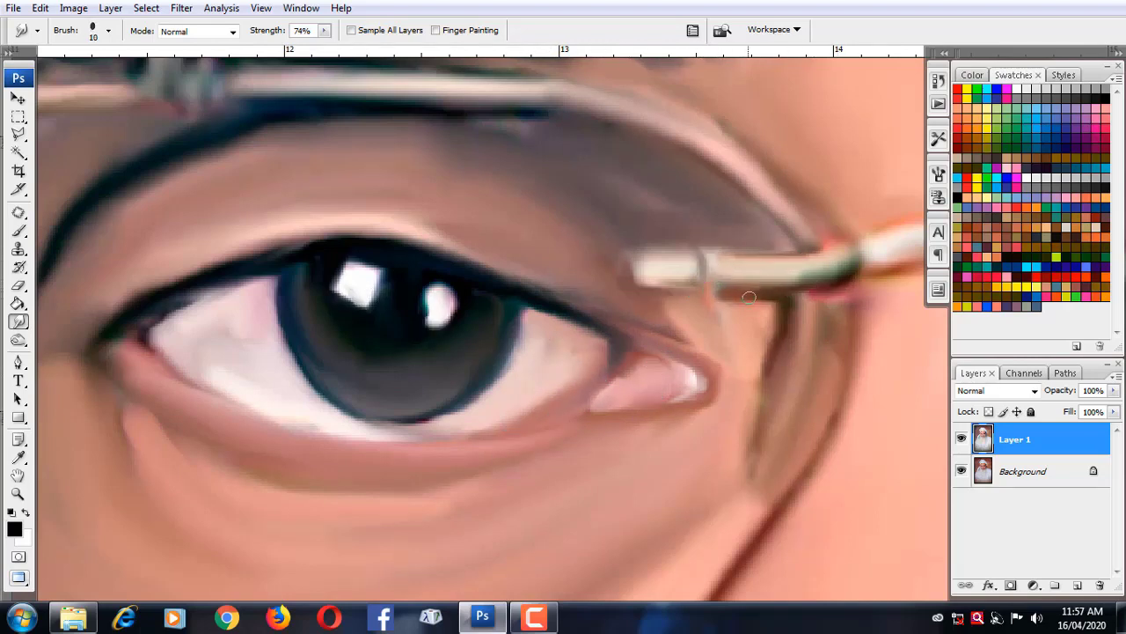
drag(809, 292, 477, 291)
drag(734, 255, 546, 266)
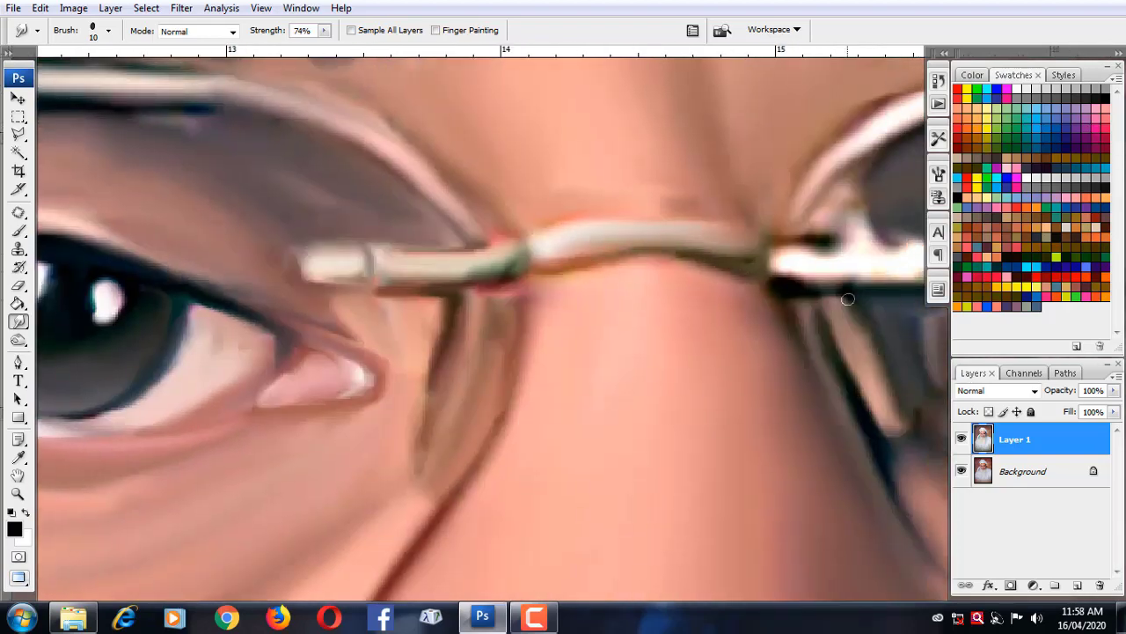
drag(854, 299, 774, 280)
mouse_move(829, 245)
mouse_down()
mouse_move(762, 284)
mouse_move(854, 326)
mouse_move(709, 322)
mouse_up()
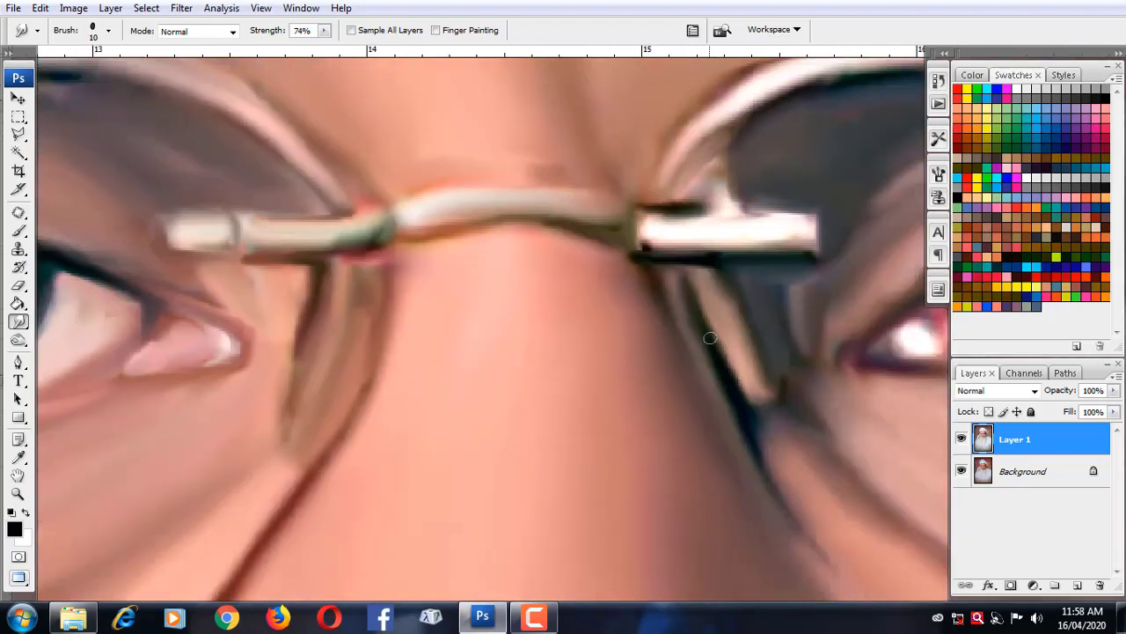
mouse_move(915, 264)
mouse_down()
mouse_move(512, 253)
mouse_move(453, 393)
mouse_move(563, 402)
mouse_up()
Blend the other eye's white, inner corner and lower lid, then fit the portrait on screen
key(bracketright)
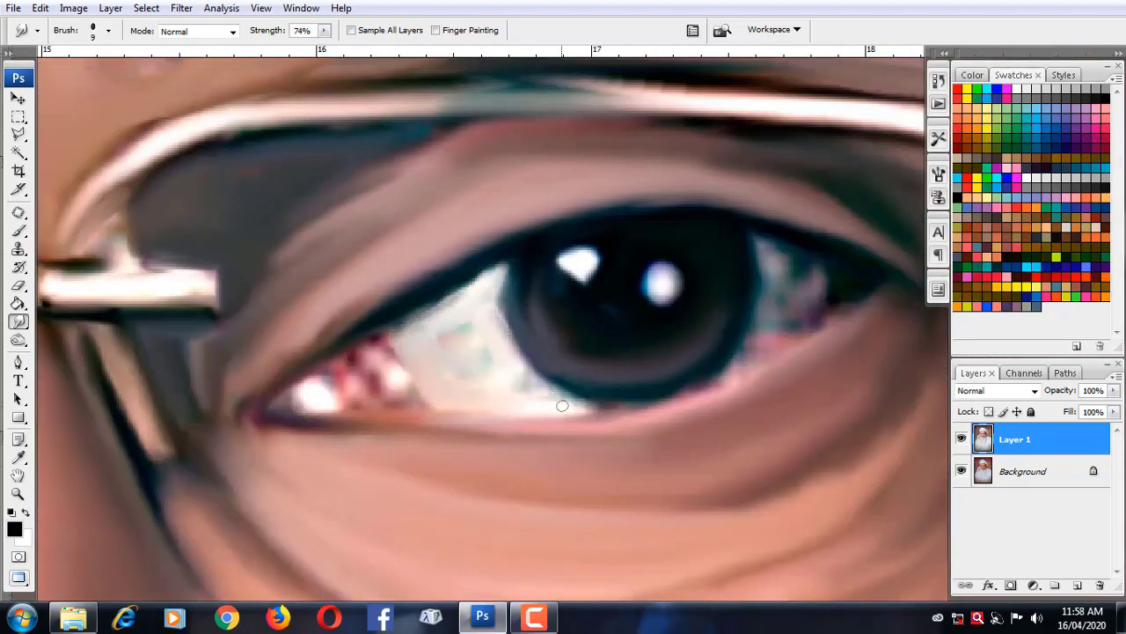
mouse_move(616, 379)
mouse_down()
mouse_move(531, 386)
mouse_move(483, 290)
mouse_move(543, 395)
mouse_move(408, 336)
mouse_up()
key(bracketright)
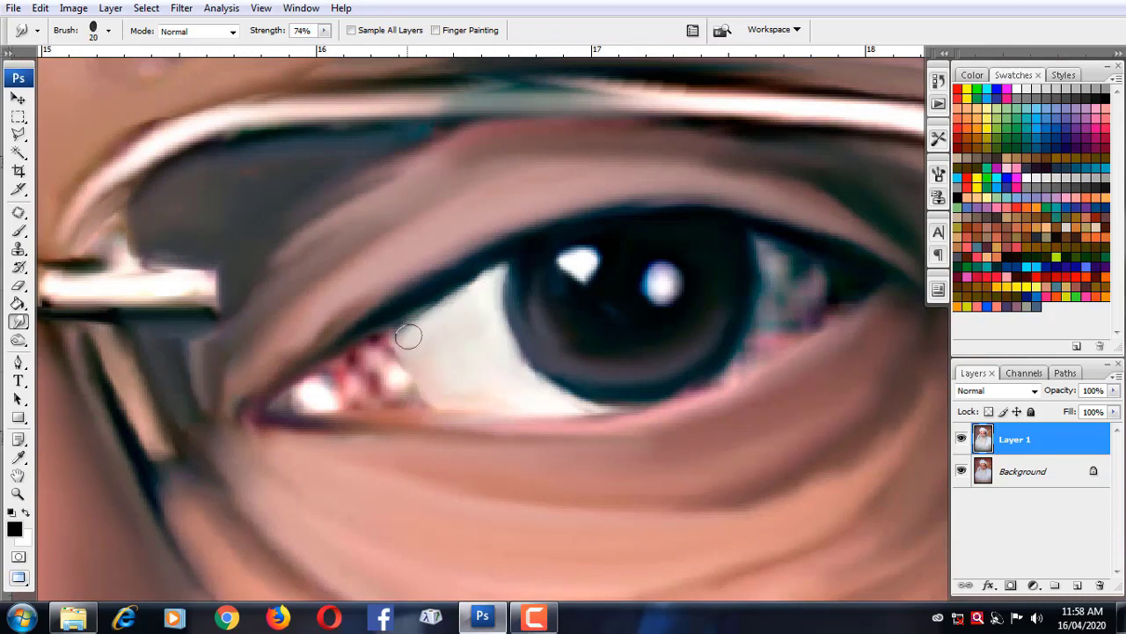
mouse_move(753, 312)
mouse_down()
mouse_move(790, 297)
mouse_move(810, 322)
mouse_move(651, 398)
mouse_move(640, 392)
mouse_move(731, 330)
mouse_move(790, 262)
mouse_move(800, 297)
mouse_move(780, 329)
mouse_up()
key(bracketright)
mouse_move(369, 345)
mouse_down()
mouse_move(395, 382)
mouse_move(414, 326)
mouse_move(352, 370)
mouse_move(338, 404)
mouse_move(296, 408)
mouse_up()
key(bracketright)
key(bracketright)
mouse_move(372, 327)
mouse_down()
mouse_move(449, 291)
mouse_move(454, 399)
mouse_up()
key(ctrl+minus)
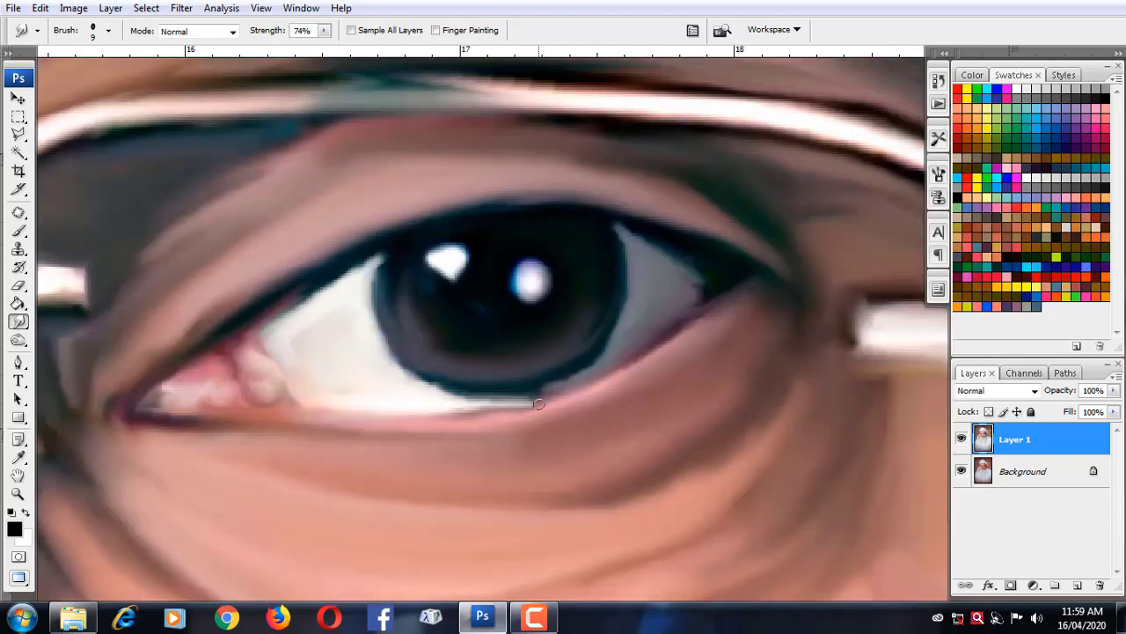
key(ctrl+minus)
key(ctrl+0)
Smear the lower robe folds and the background right of the turban with a large brush
scroll(526, 416, left, 2)
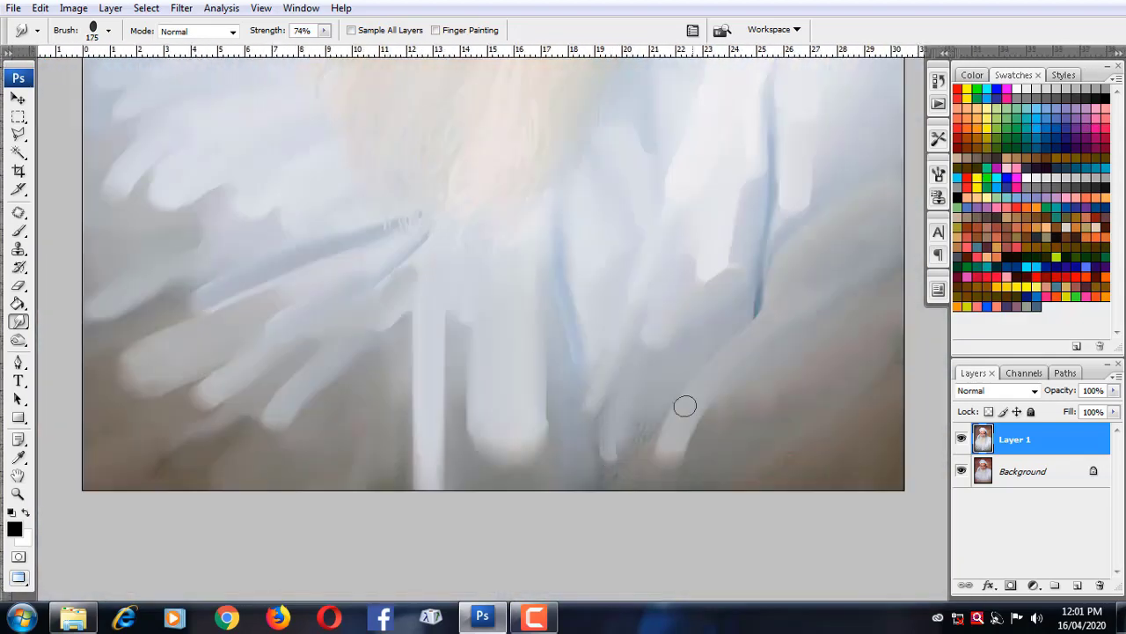
drag(304, 417, 268, 440)
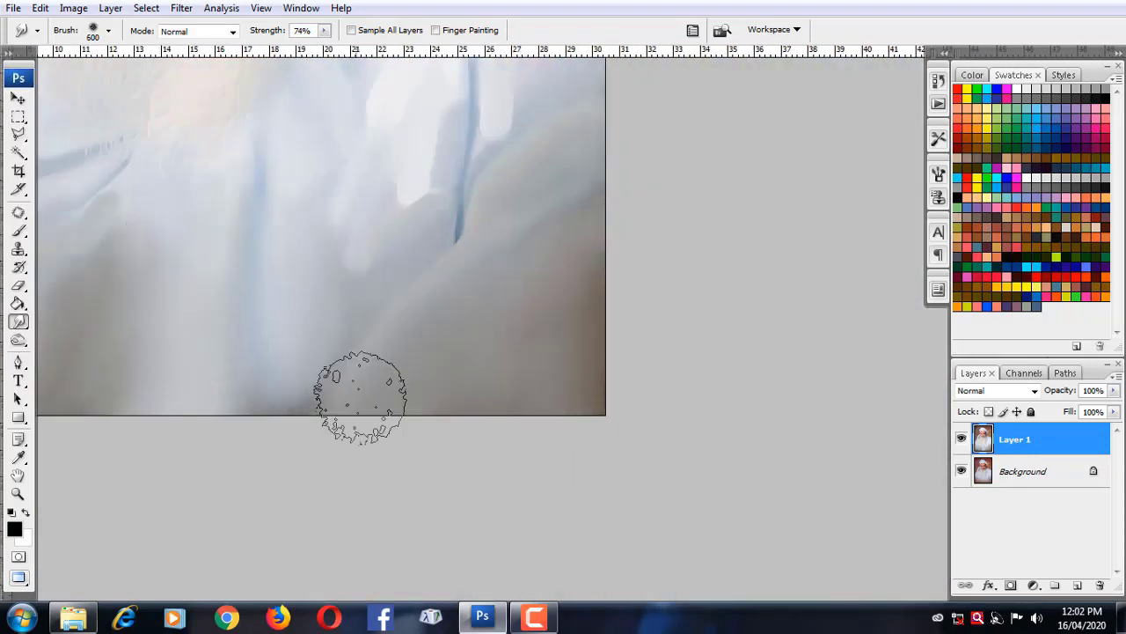
key(bracketleft)
key(bracketleft)
key(bracketleft)
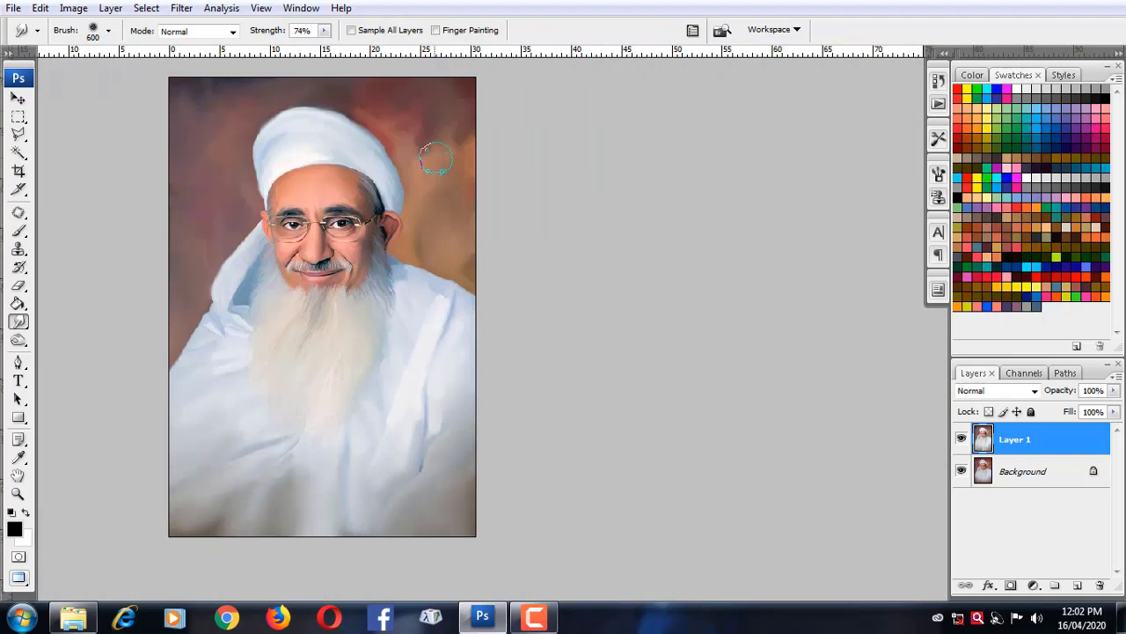
drag(440, 145, 392, 138)
Enlarge the brush and flick hair-like strokes along the eyebrow top and beard/robe edge
key(bracketright)
key(bracketright)
key(bracketright)
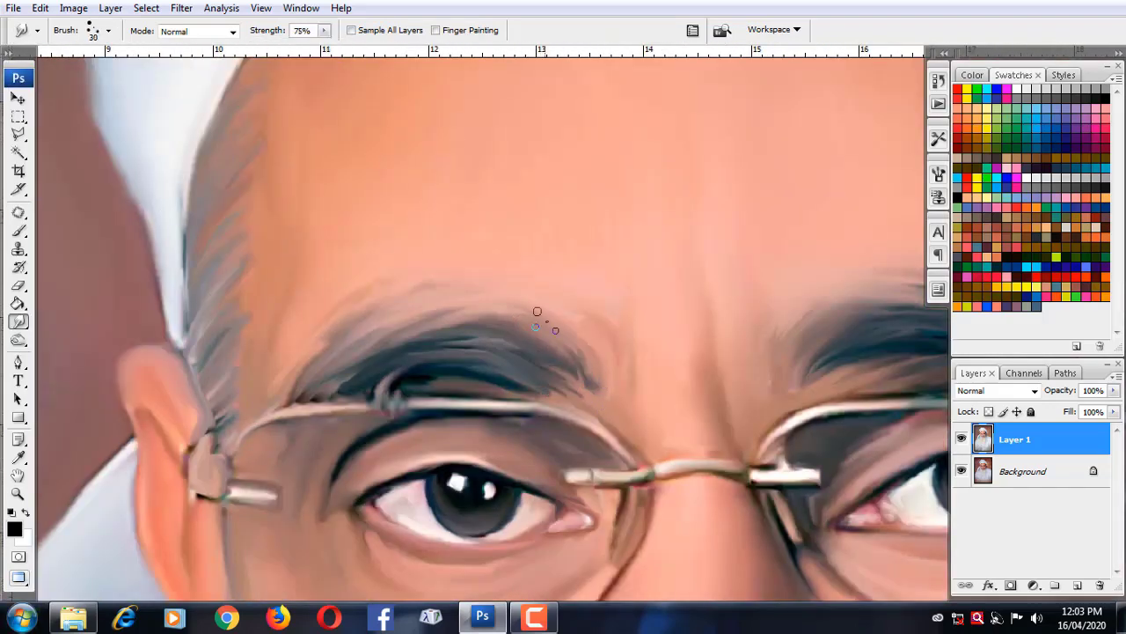
drag(572, 361, 430, 320)
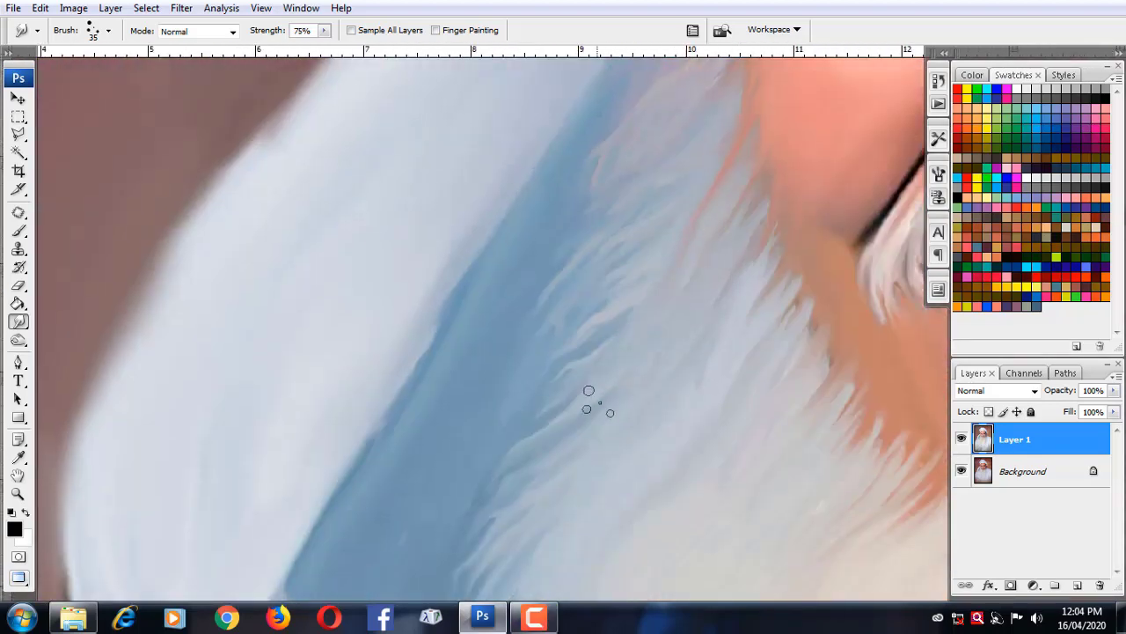
drag(598, 403, 539, 322)
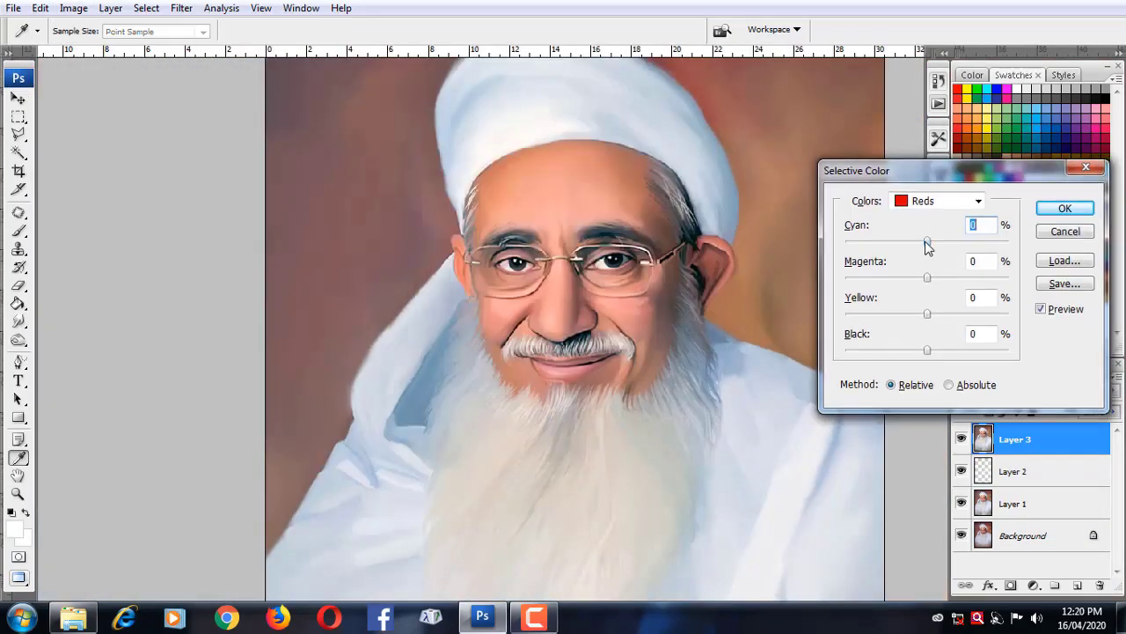
Lower cyan and shift magenta in the Reds, and enter -4 for the Yellows
drag(927, 241, 894, 241)
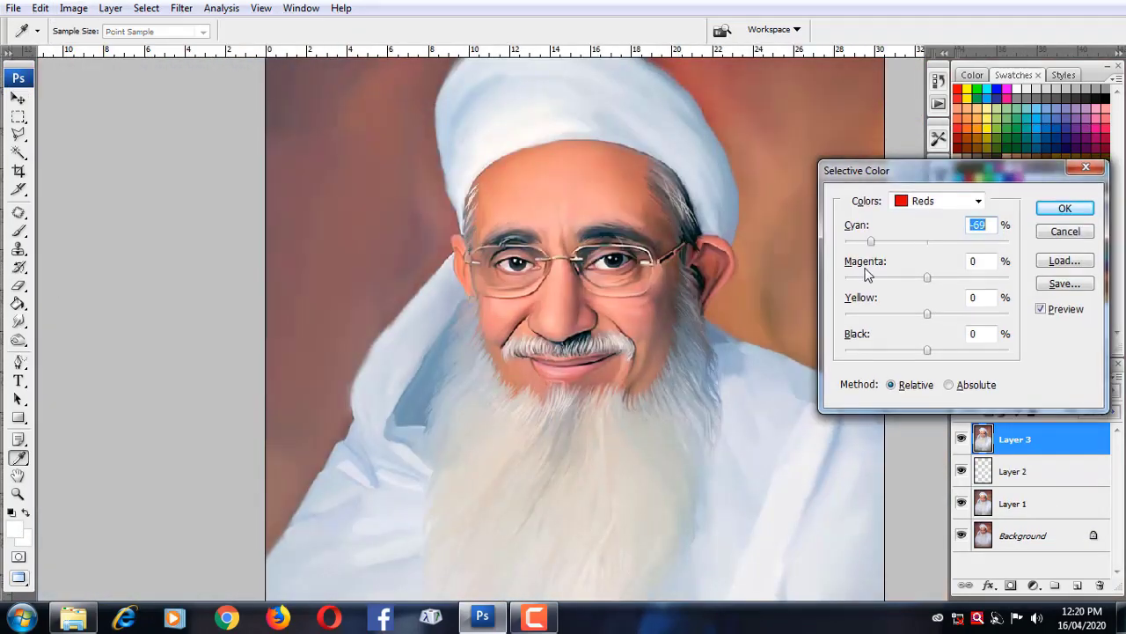
mouse_move(927, 279)
mouse_down()
mouse_move(1003, 278)
mouse_move(941, 278)
mouse_move(870, 241)
mouse_up()
click(942, 201)
click(933, 216)
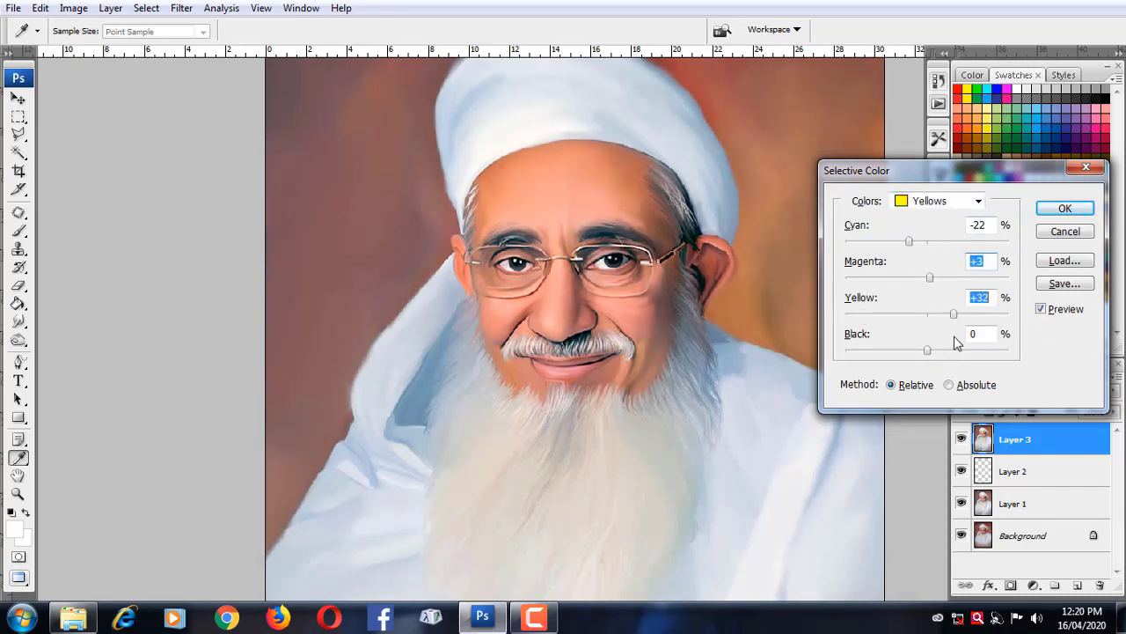
text(-4)
key(Tab)
Shift cyan in the Greens, cyan and magenta in the Blacks, and add yellow to Neutrals
click(938, 201)
click(924, 231)
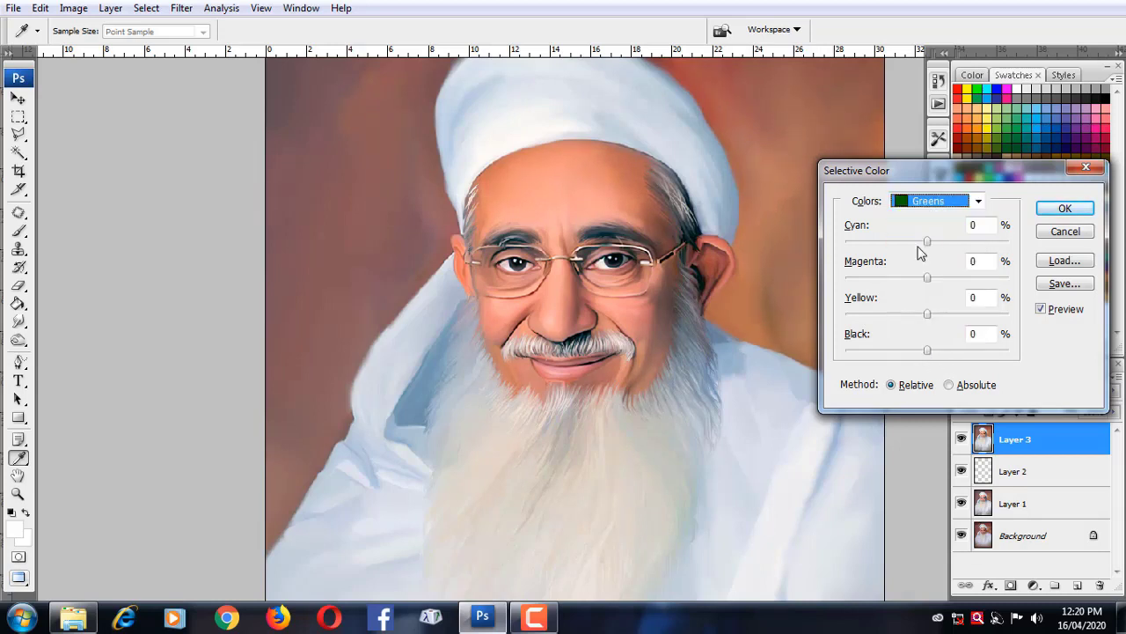
drag(927, 241, 815, 248)
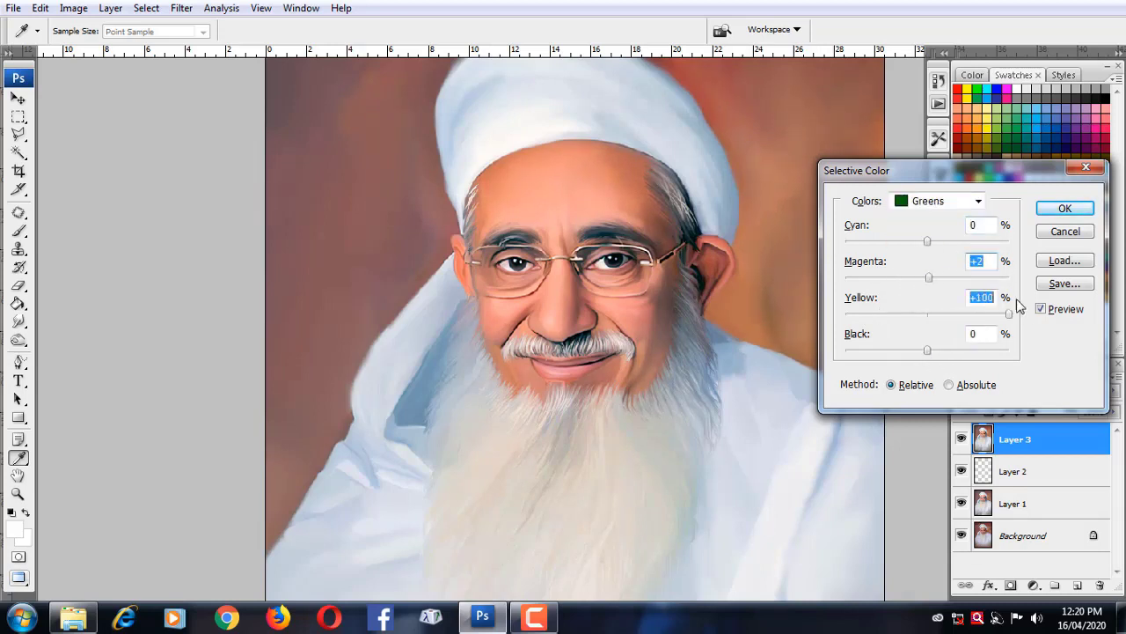
click(938, 201)
click(924, 308)
drag(926, 241, 899, 241)
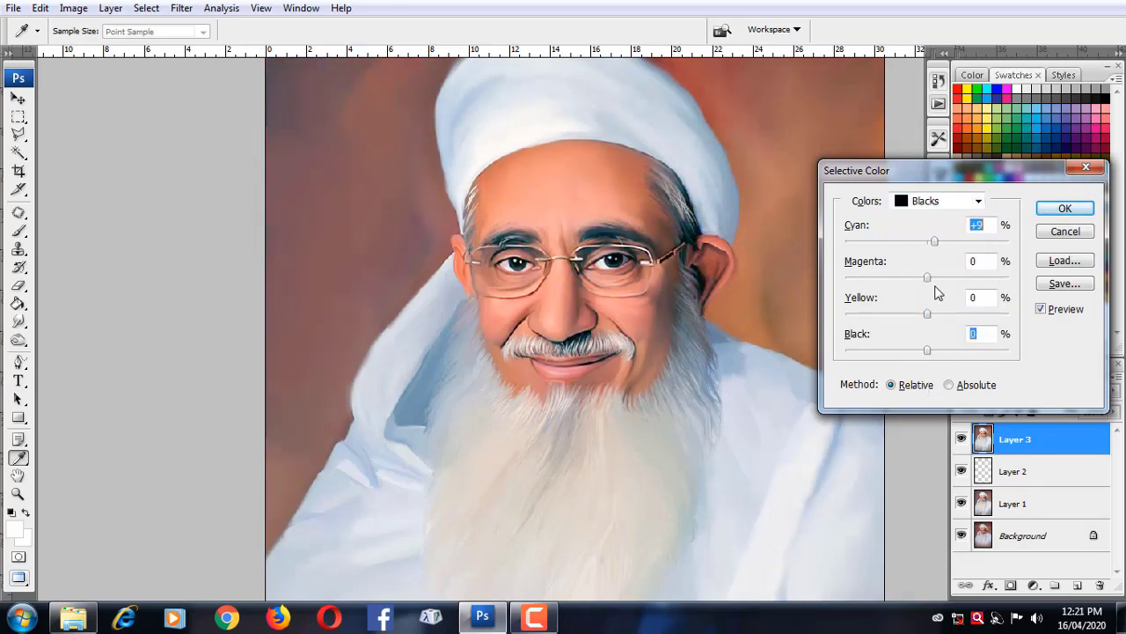
mouse_move(927, 277)
mouse_down()
mouse_move(974, 278)
mouse_move(926, 278)
mouse_move(904, 314)
mouse_up()
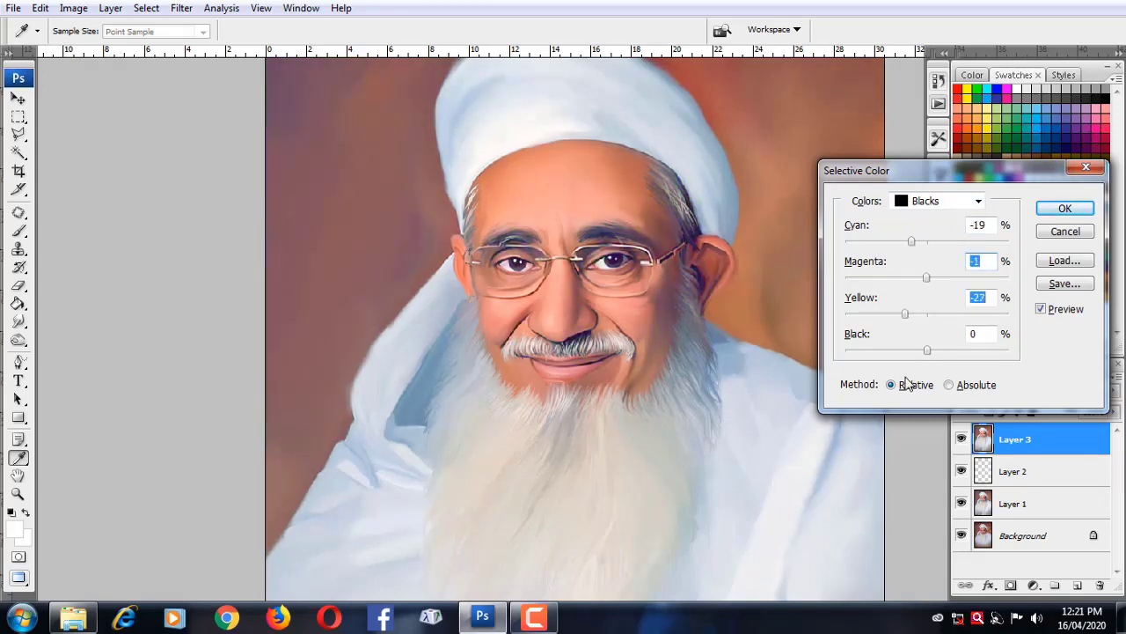
click(938, 201)
click(924, 305)
mouse_move(927, 242)
mouse_down()
mouse_move(910, 241)
mouse_move(928, 242)
mouse_move(919, 277)
mouse_up()
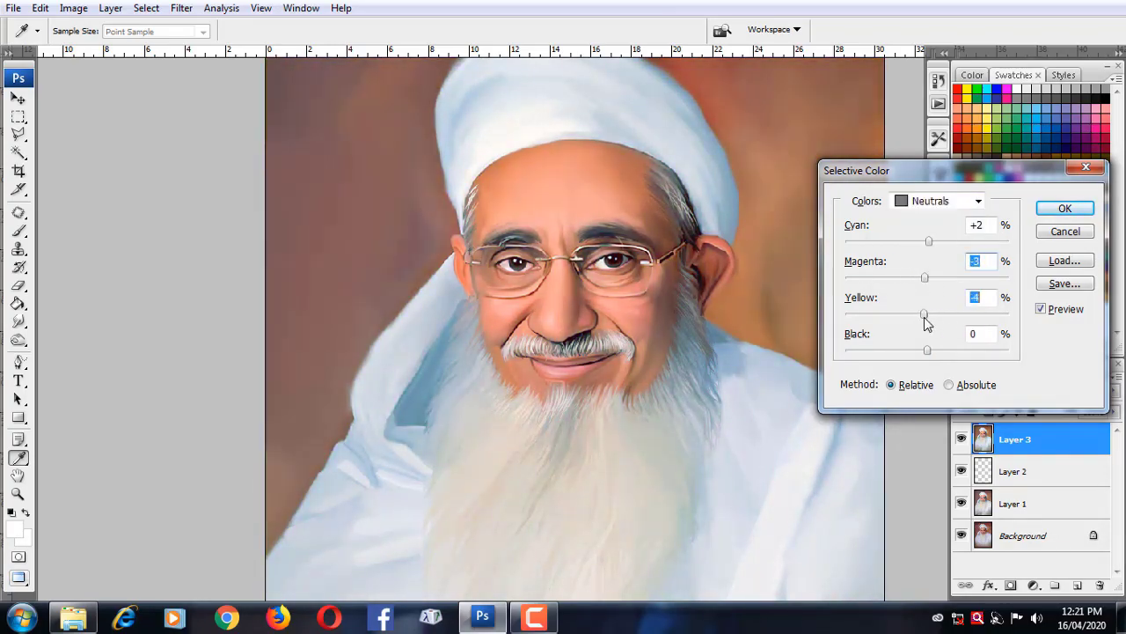
drag(925, 319, 941, 319)
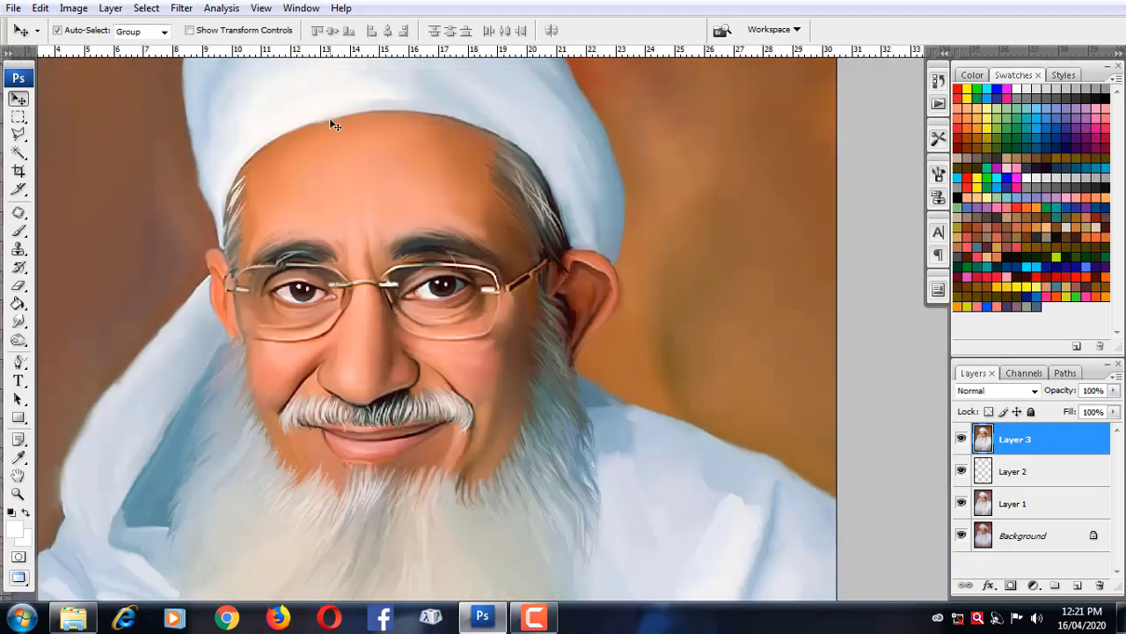
Duplicate Layer 3 with Ctrl+J and run Topaz Clean 3's Crisp Style on the copy
key(ctrl+j)
click(181, 8)
click(422, 448)
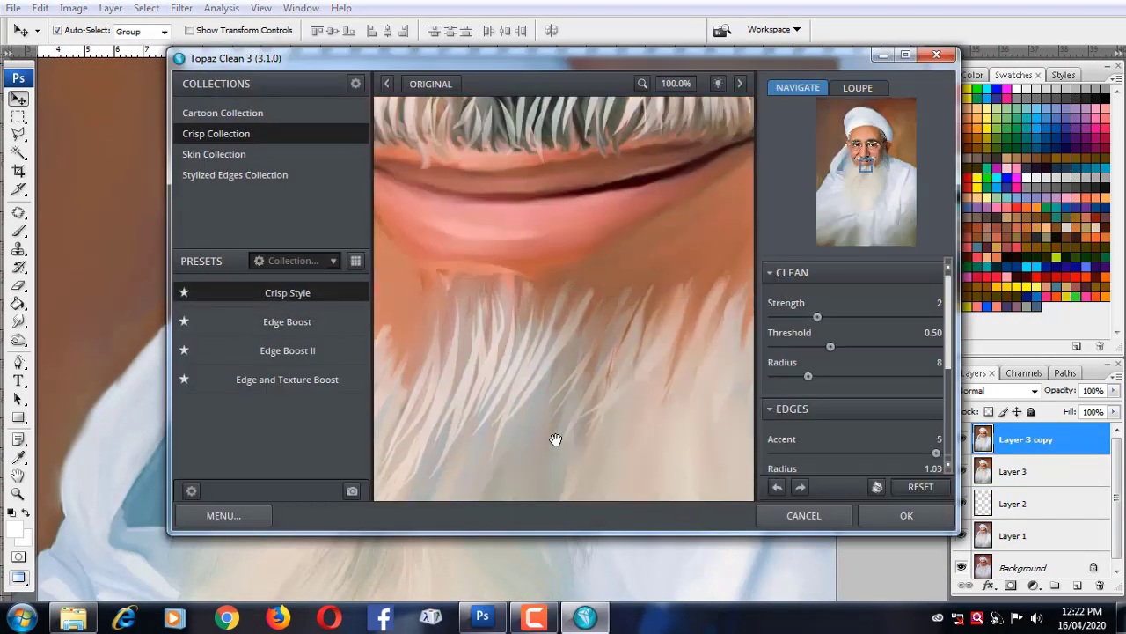
drag(555, 439, 512, 236)
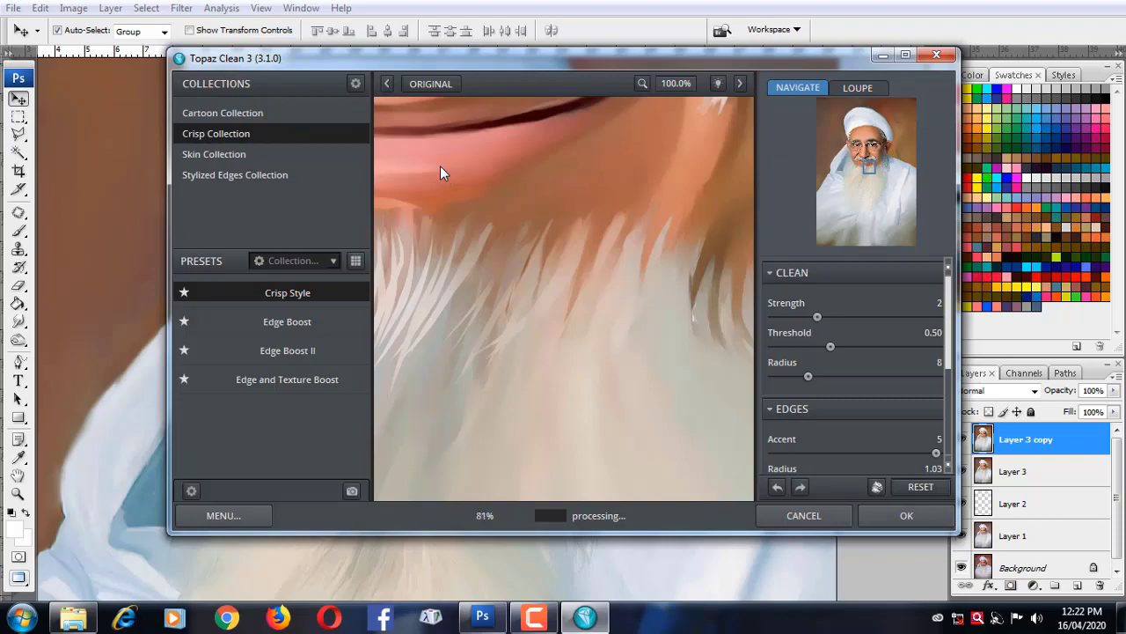
key(Return)
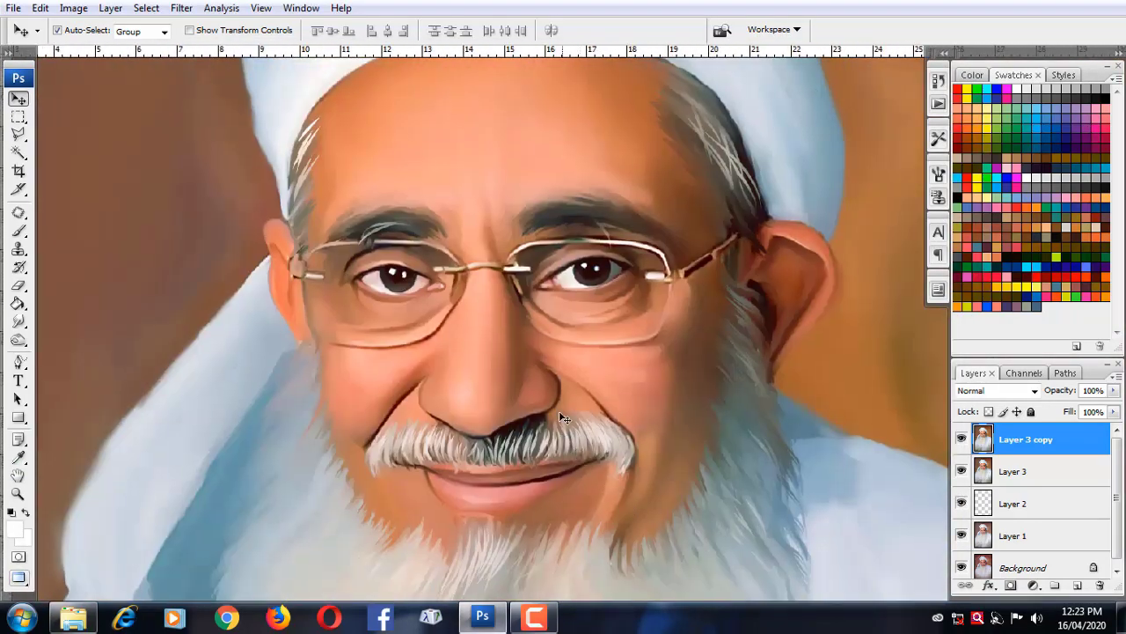
Smudge the forehead and eyebrows with a soft Smudge brush at 86% strength
key(r)
click(108, 30)
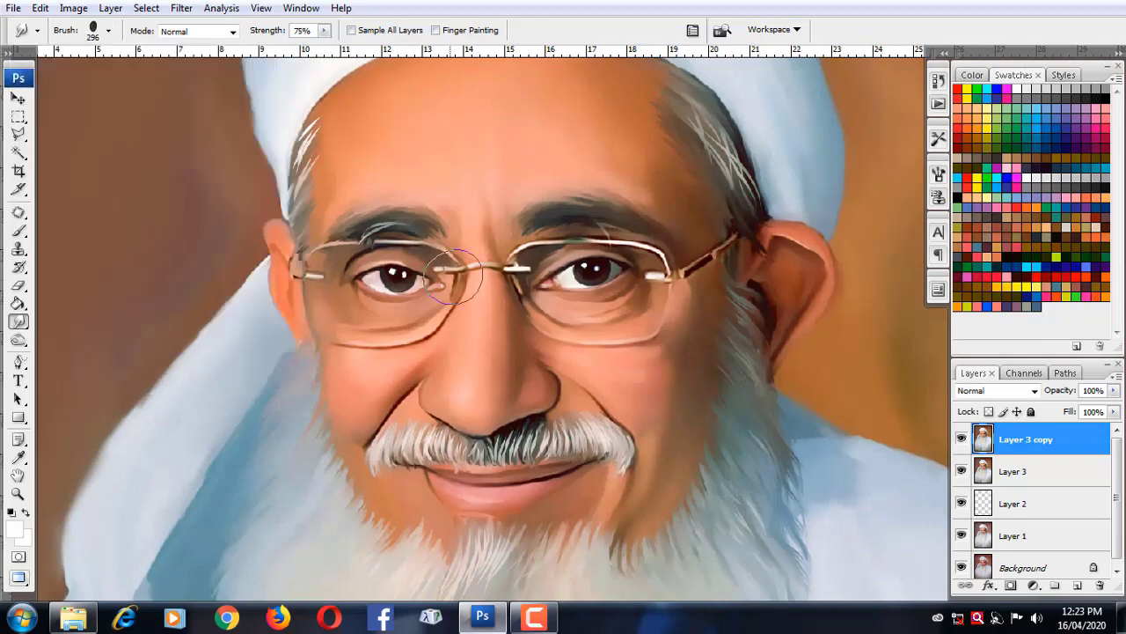
key(ctrl+plus)
key(bracketleft)
key(bracketleft)
key(bracketleft)
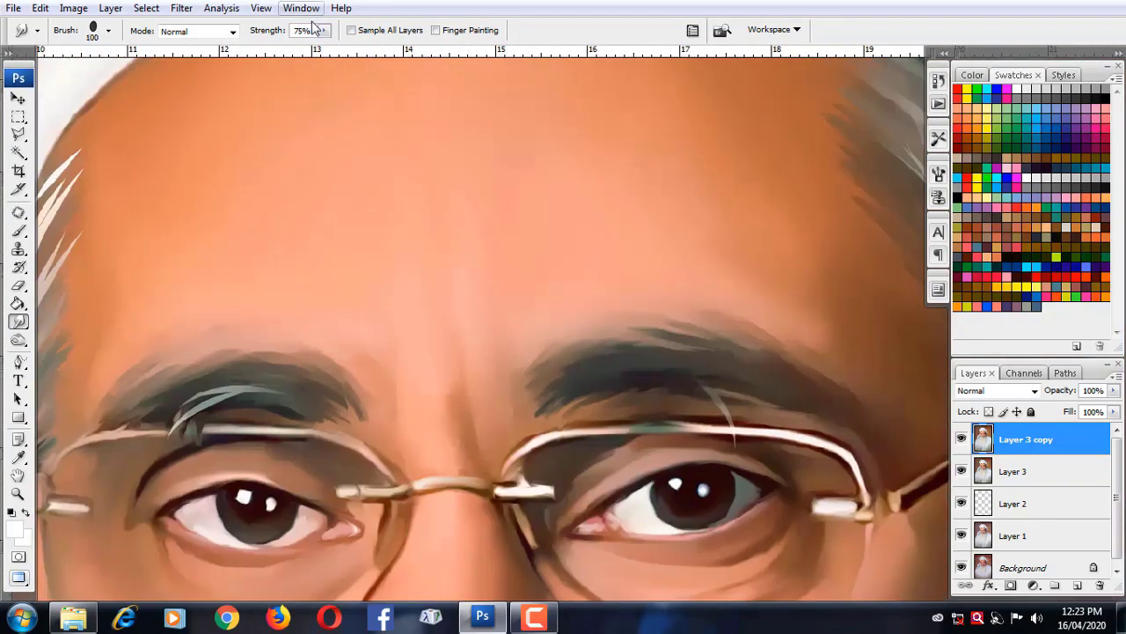
drag(323, 30, 339, 49)
key(bracketleft)
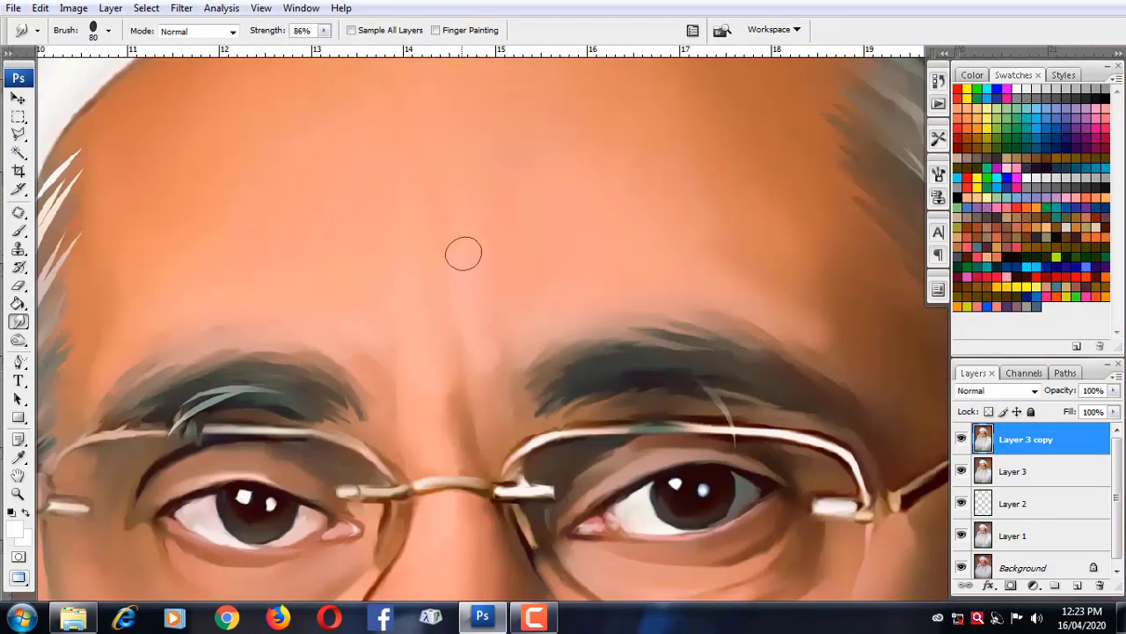
scroll(557, 281, up, 5)
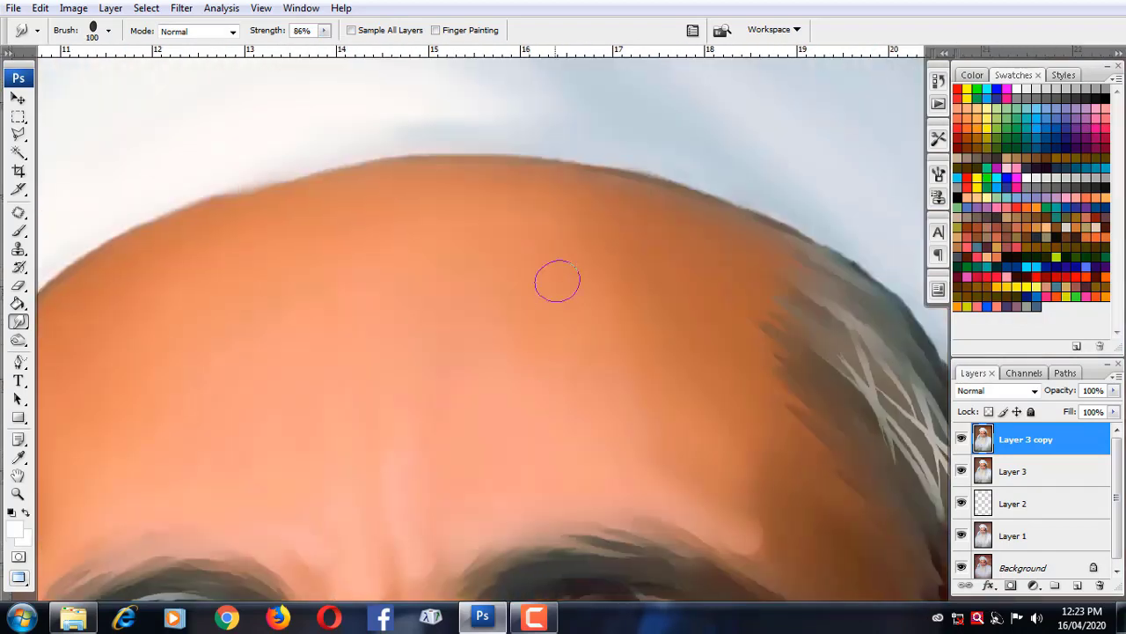
scroll(429, 364, up, 2)
key(ctrl+minus)
key(bracketright)
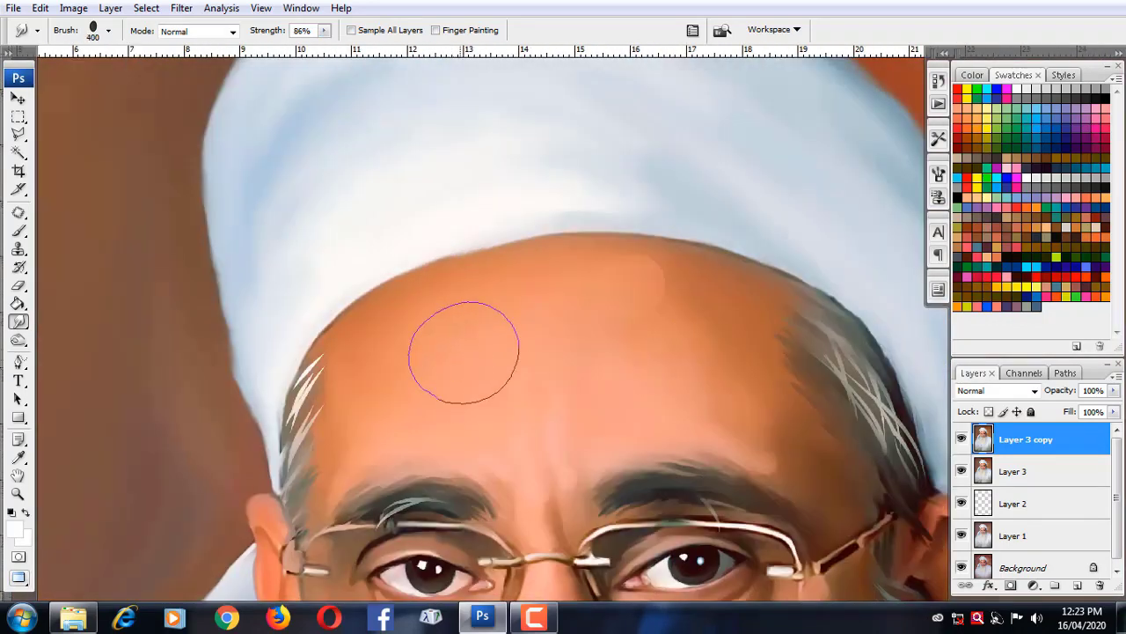
scroll(450, 330, down, 3)
scroll(543, 393, down, 3)
key(bracketleft)
key(bracketleft)
key(bracketleft)
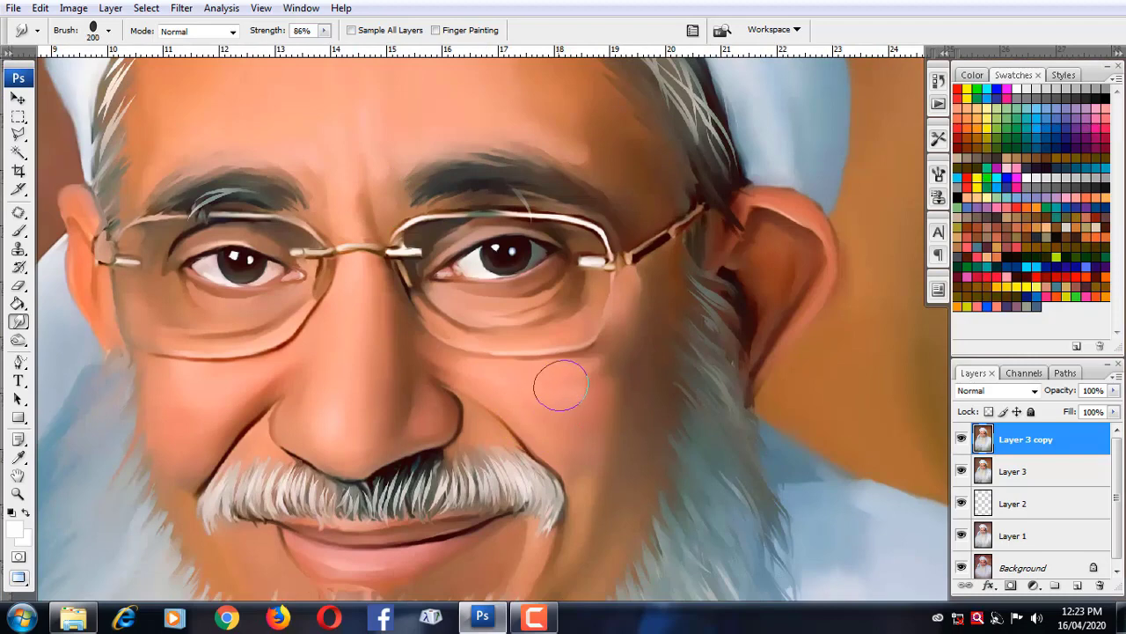
scroll(457, 376, down, 2)
scroll(413, 373, left, 3)
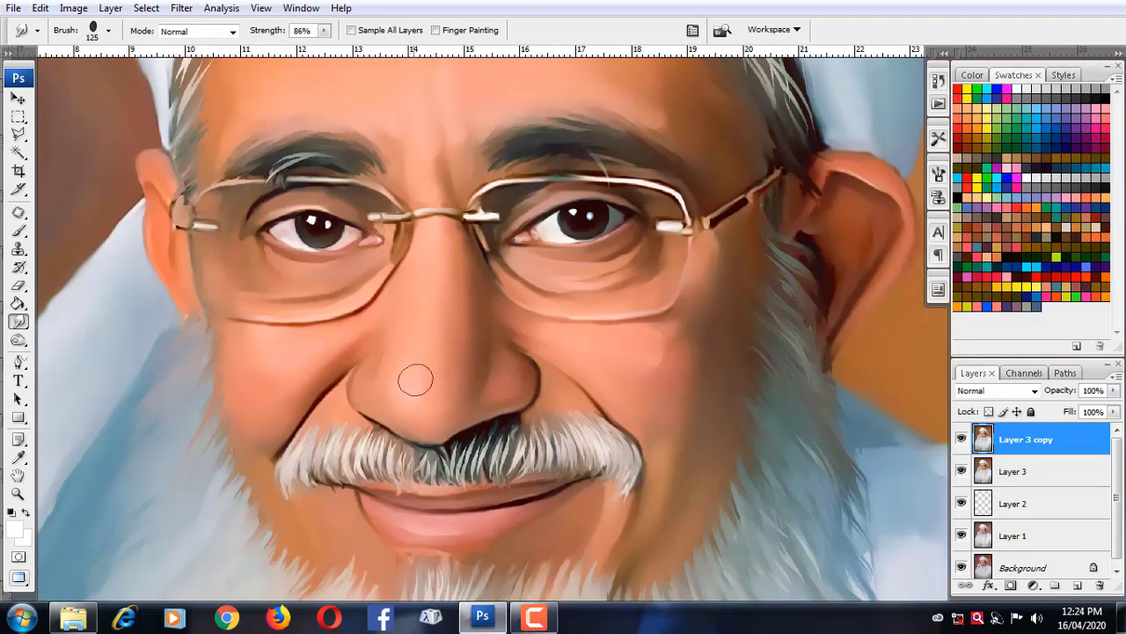
key(ctrl+plus)
key(ctrl+plus)
Set a light pink background colour and lower Smudge strength to 49%
click(23, 535)
click(1041, 184)
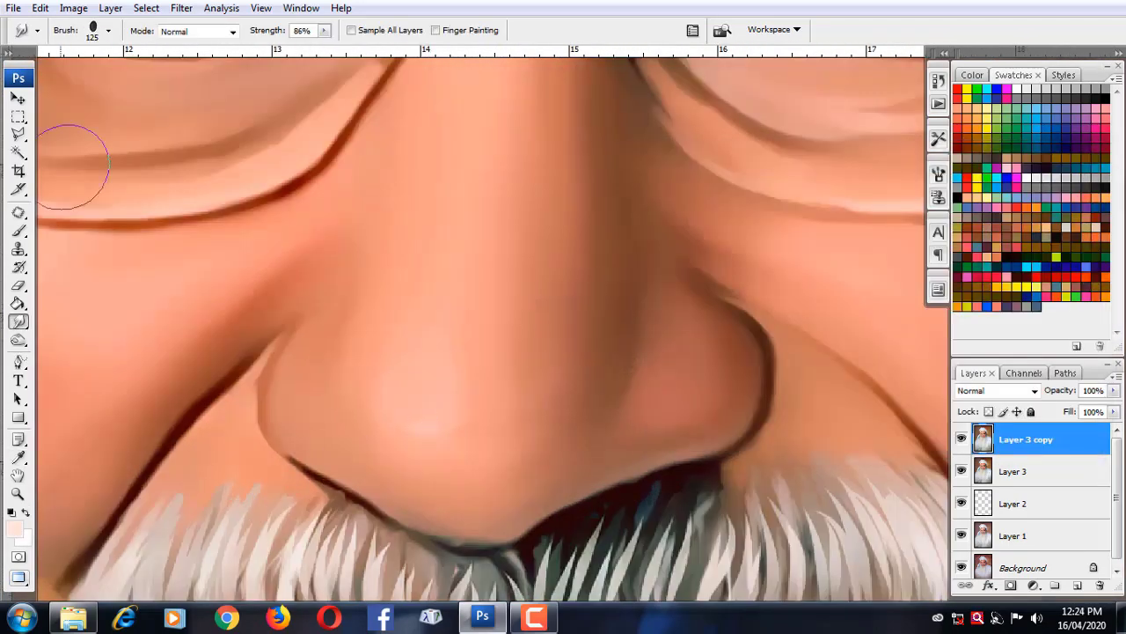
key(4)
key(9)
key(bracketleft)
key(bracketleft)
key(ctrl+minus)
key(ctrl+minus)
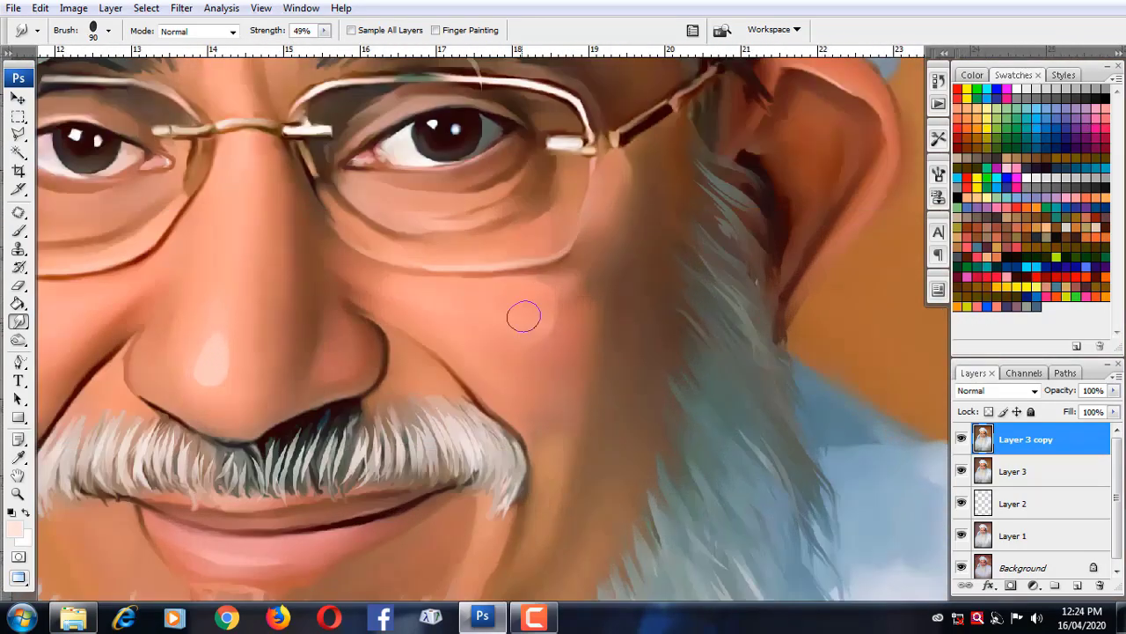
Set a salmon foreground colour and a slightly different background colour for the cheek highlights
click(13, 528)
click(732, 209)
click(1006, 184)
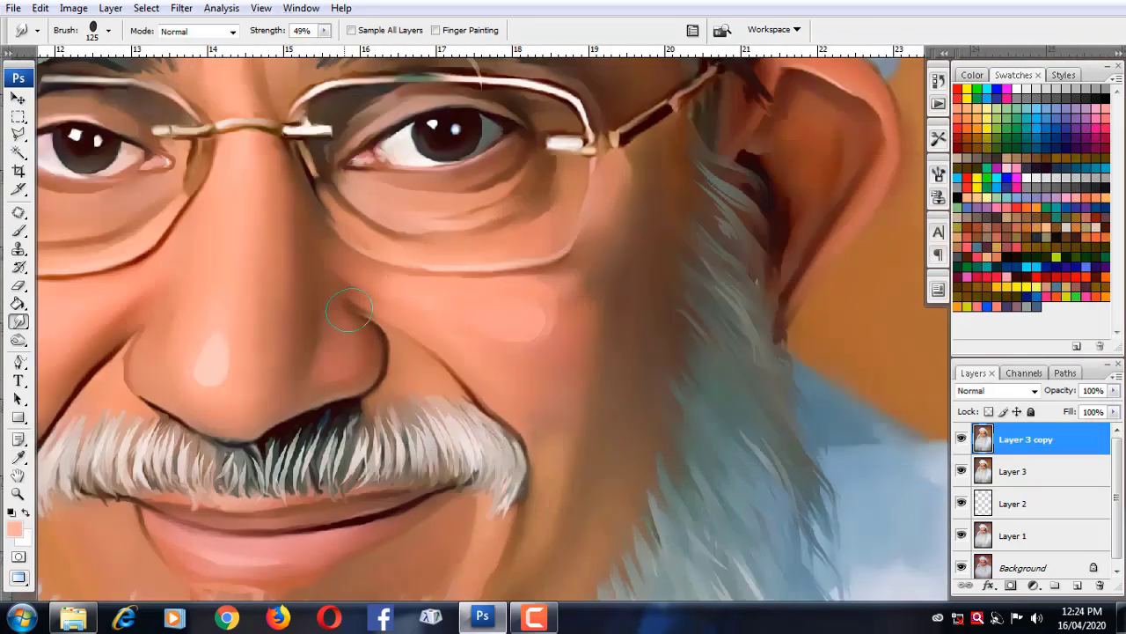
scroll(511, 299, left, 10)
click(22, 536)
click(727, 212)
click(1039, 182)
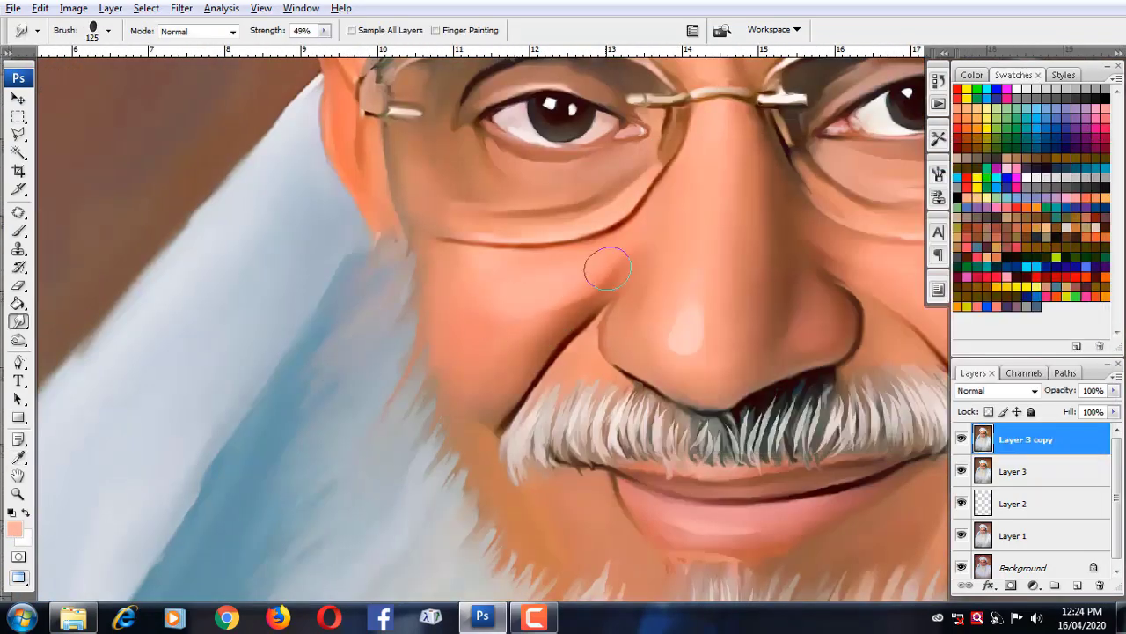
key(ctrl+minus)
key(ctrl+minus)
scroll(496, 389, up, 5)
click(23, 536)
Sample a lip colour and shrink the Smudge brush for lip detail
click(508, 367)
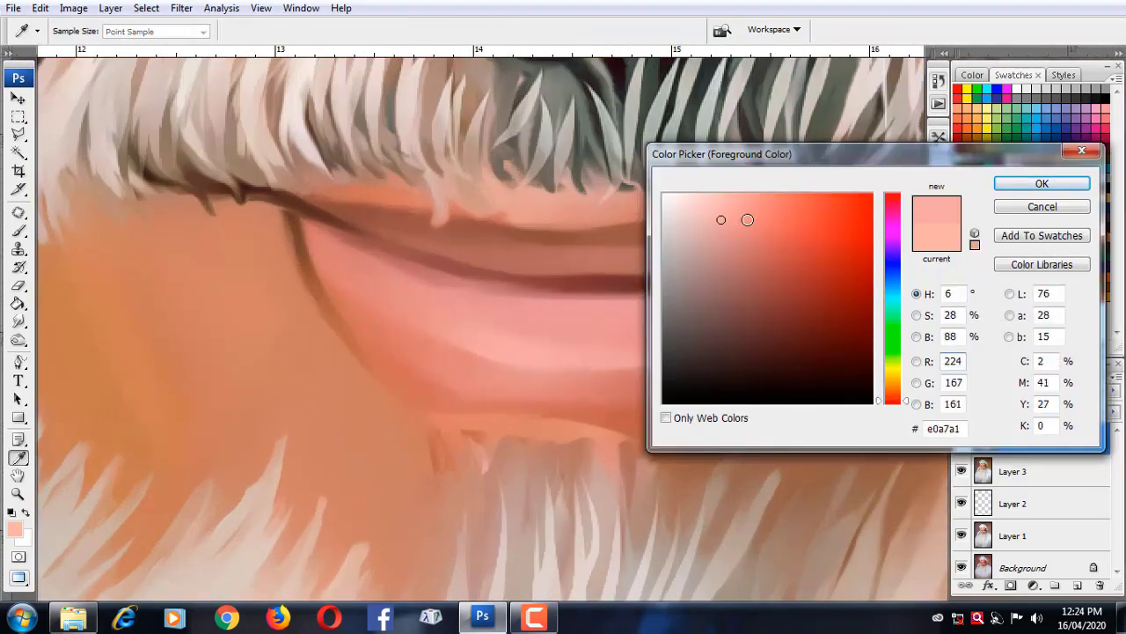
key(Return)
key(bracketleft)
key(bracketleft)
key(bracketleft)
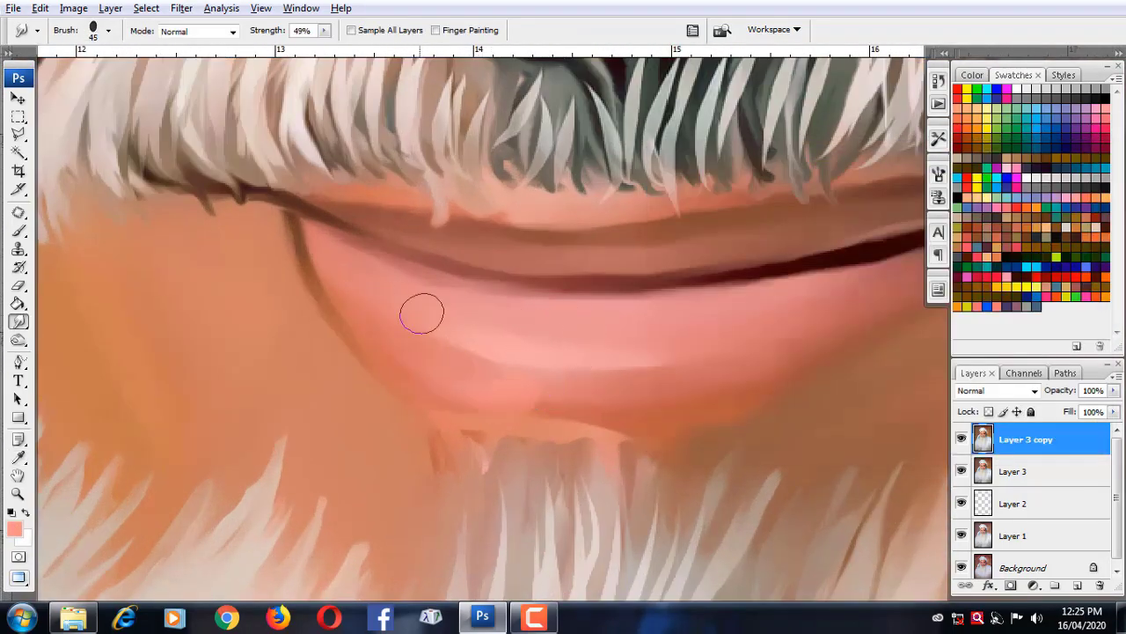
scroll(648, 367, down, 2)
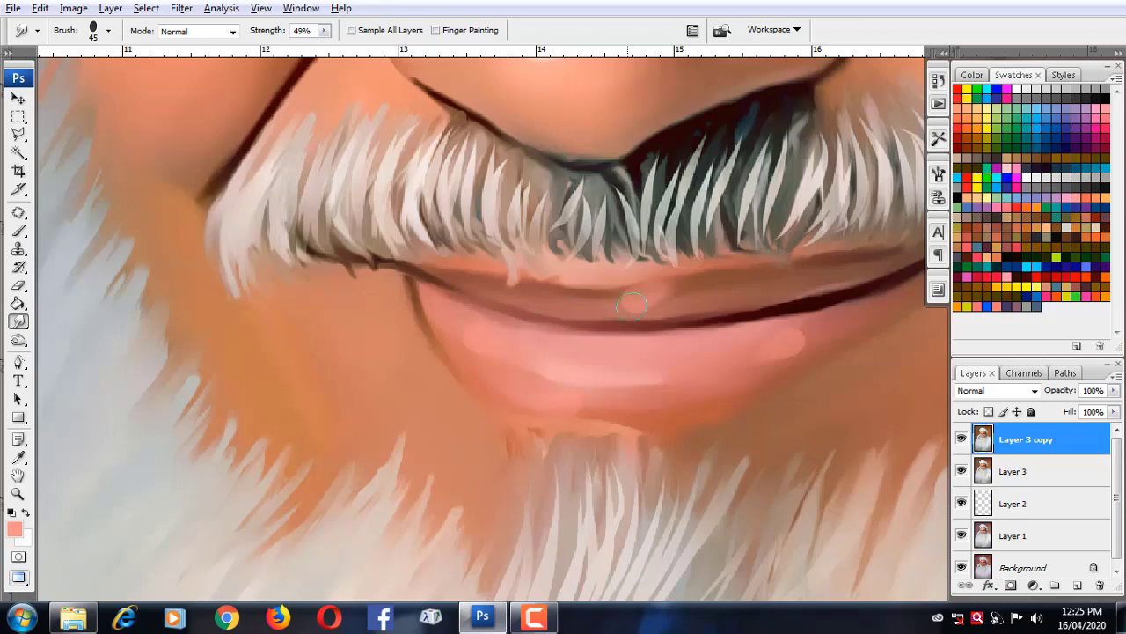
scroll(632, 305, down, 3)
scroll(544, 339, up, 4)
Sample a darker red from the lip and smudge across the lower lip
click(14, 529)
click(639, 340)
key(Return)
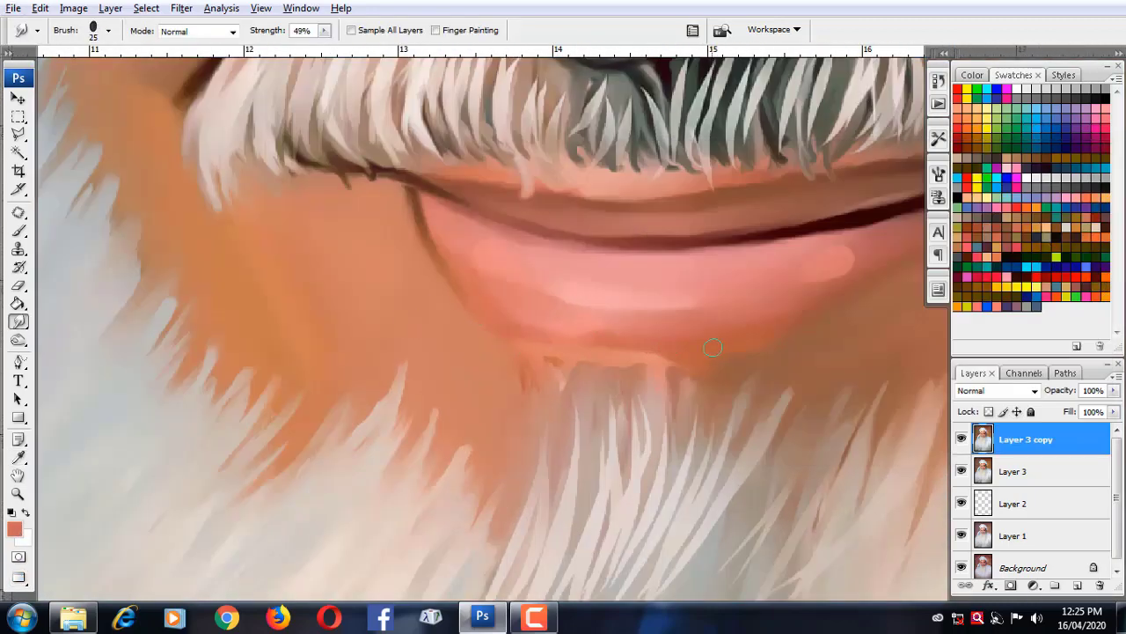
scroll(730, 317, right, 3)
scroll(746, 287, up, 1)
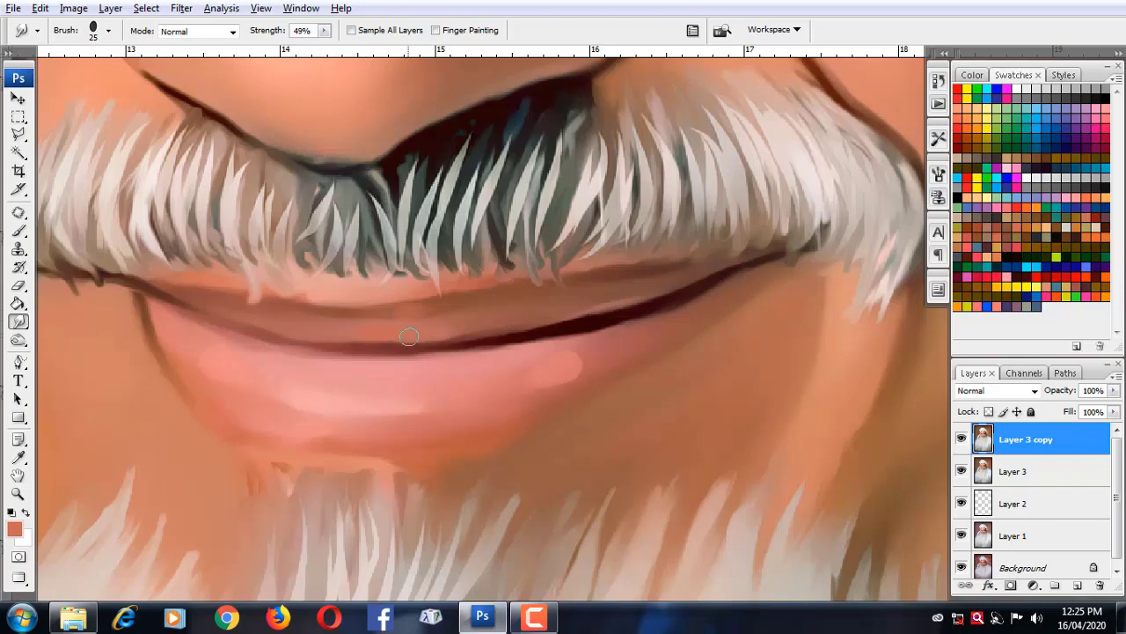
scroll(401, 337, down, 3)
scroll(402, 337, up, 2)
Pick a light pink from the canvas for the lower-lip highlights and resume smudging
click(14, 529)
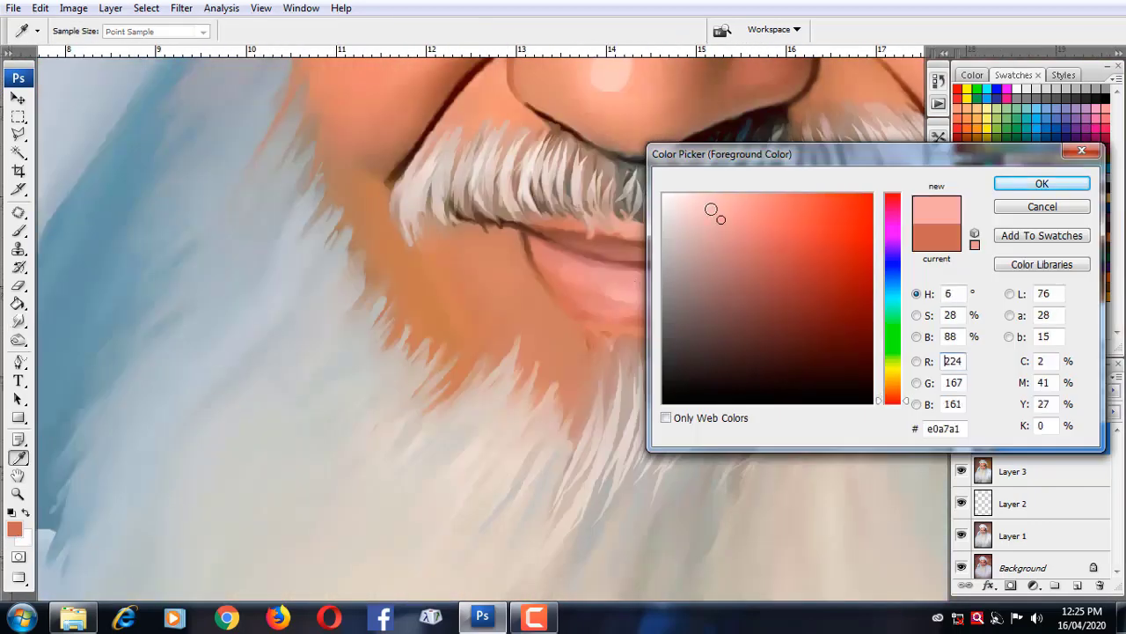
click(573, 264)
click(1012, 185)
key(r)
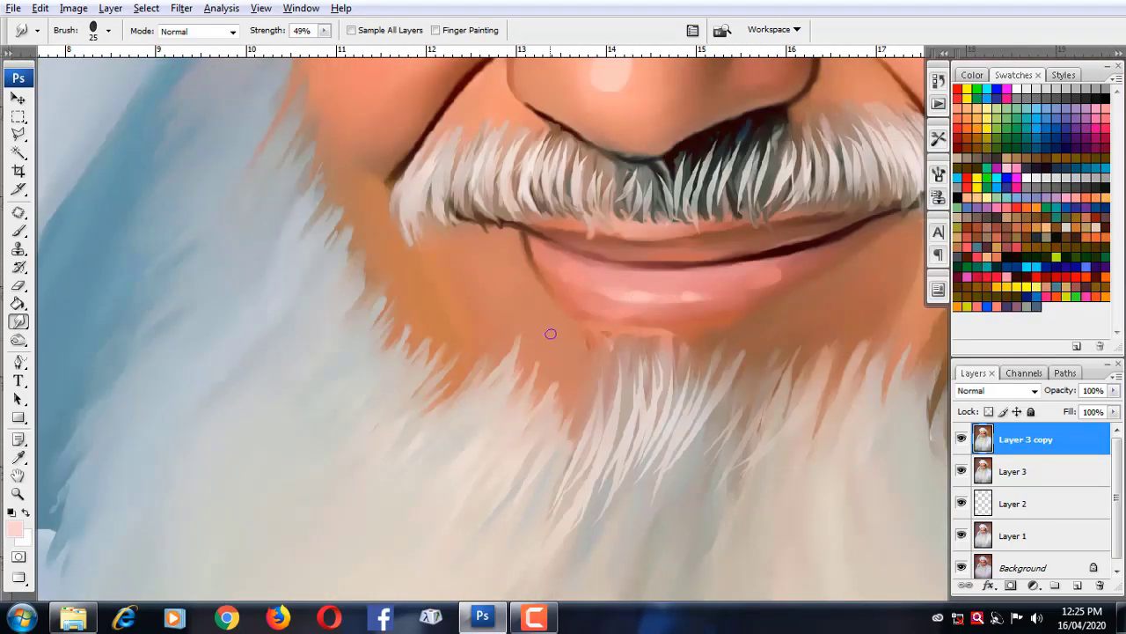
Set a near-white foreground, shrink the Smudge brush to 10 and raise Strength to 70%
scroll(605, 163, down, 3)
scroll(528, 220, up, 3)
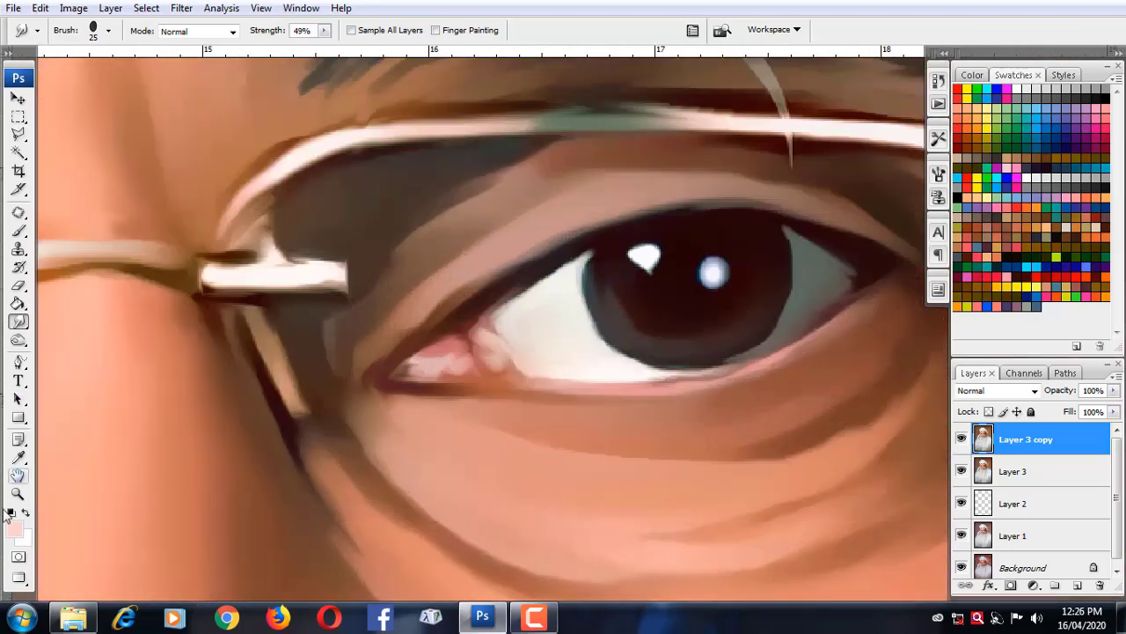
click(14, 529)
click(545, 343)
click(1039, 184)
key(r)
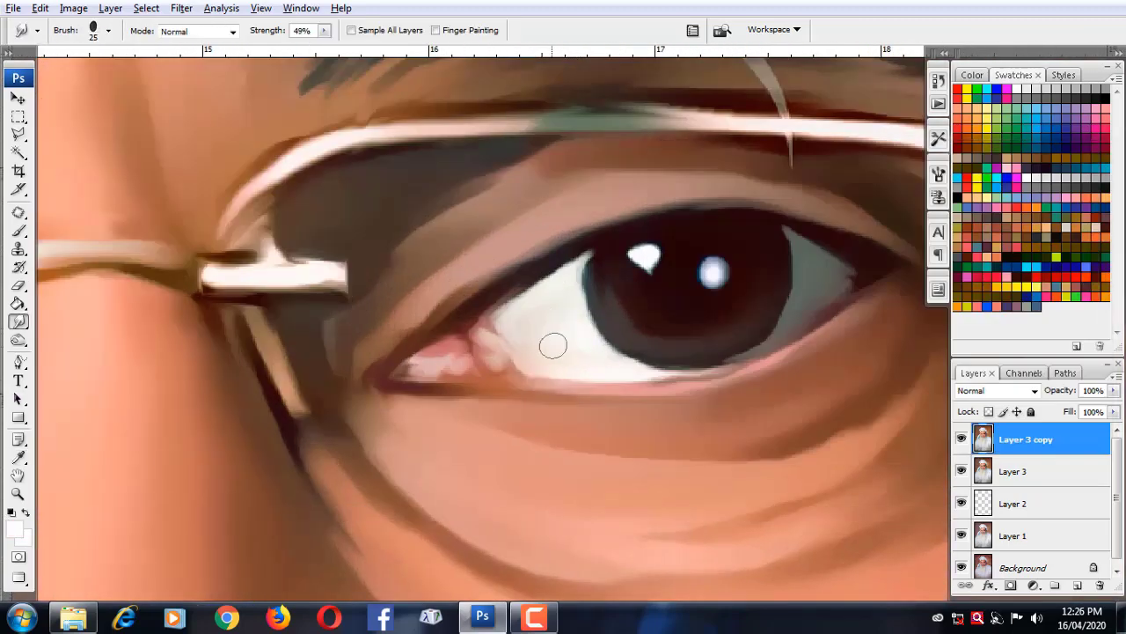
scroll(806, 288, up, 1)
key(bracketleft)
key(bracketleft)
key(7)
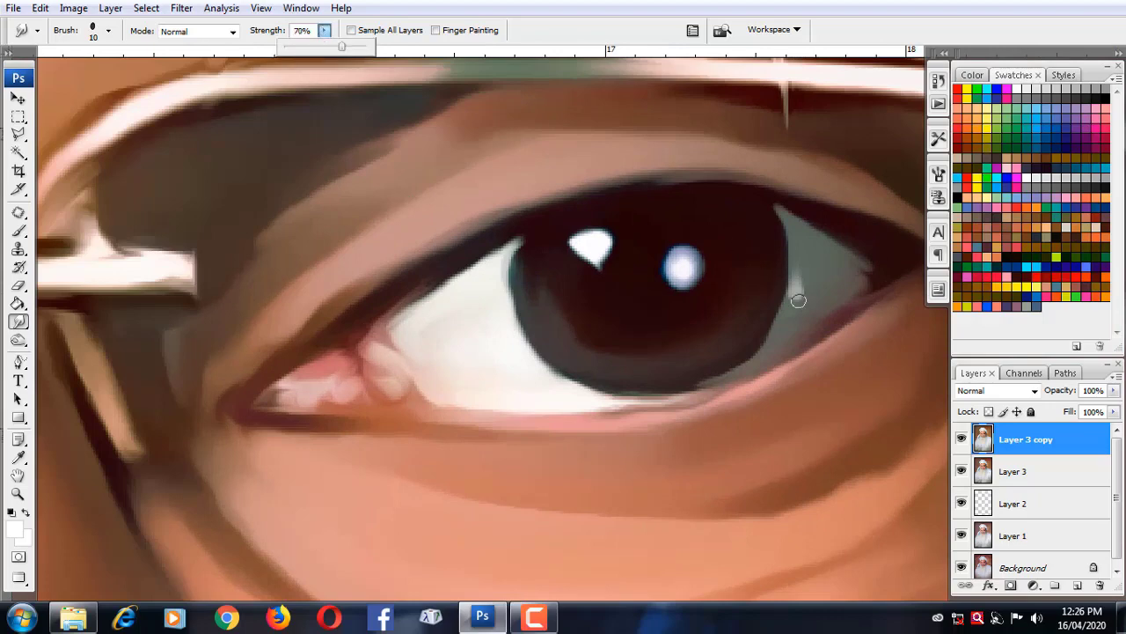
Smudge the iris edges and the eye whites on both sides of the iris
mouse_move(795, 291)
mouse_down()
mouse_move(787, 307)
mouse_move(807, 280)
mouse_up()
mouse_move(804, 239)
mouse_down()
mouse_move(784, 327)
mouse_move(812, 293)
mouse_up()
scroll(624, 285, left, 10)
drag(486, 304, 470, 333)
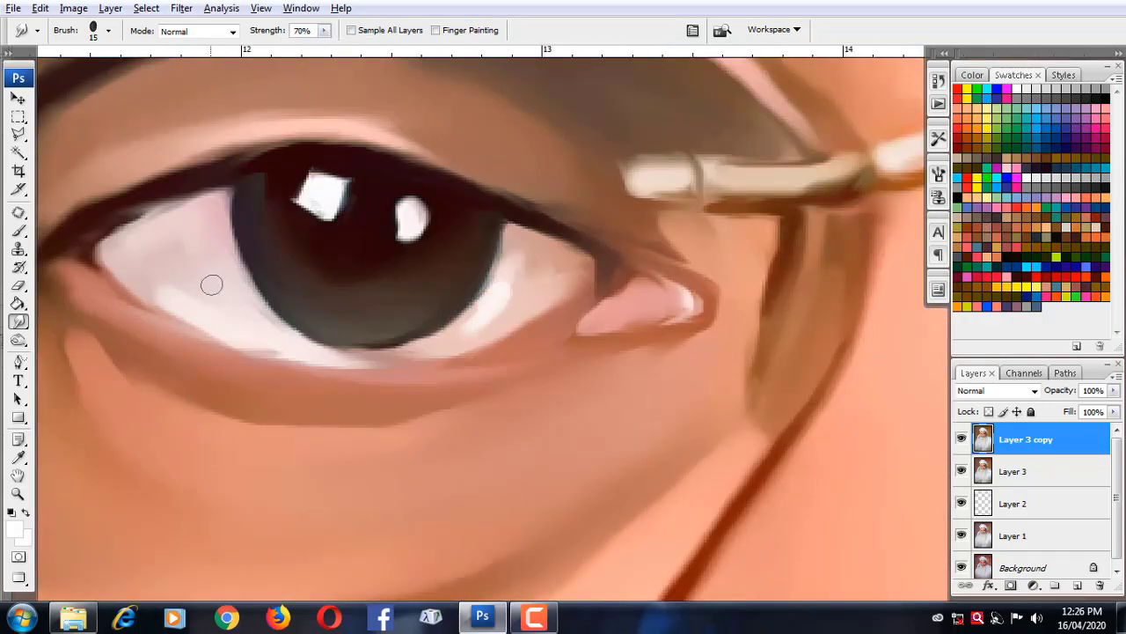
mouse_move(211, 285)
mouse_down()
mouse_move(264, 313)
mouse_move(201, 254)
mouse_up()
drag(409, 231, 394, 253)
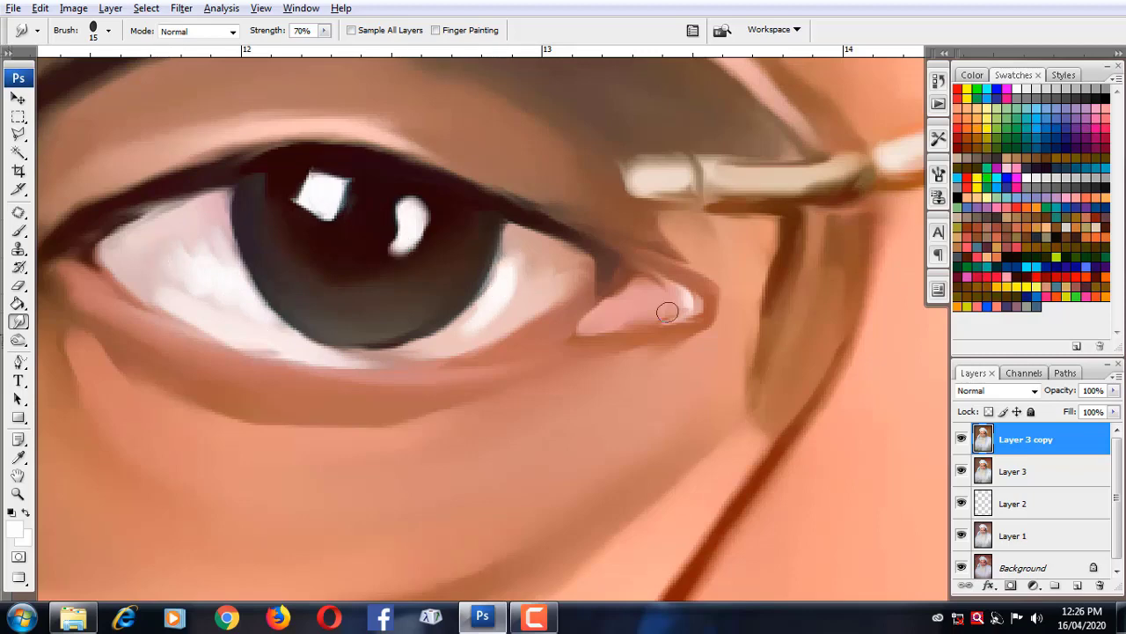
Touch up the pink inner eye corners, then reset to a whitish foreground colour
click(12, 528)
click(573, 294)
click(1006, 181)
scroll(575, 343, right, 10)
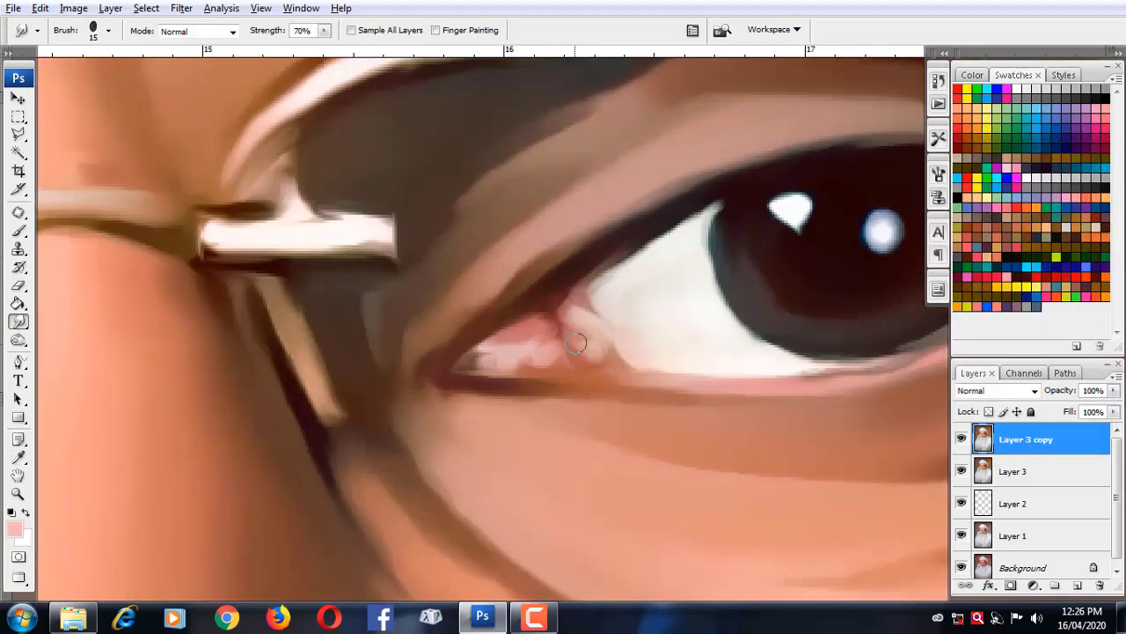
click(12, 528)
click(1005, 181)
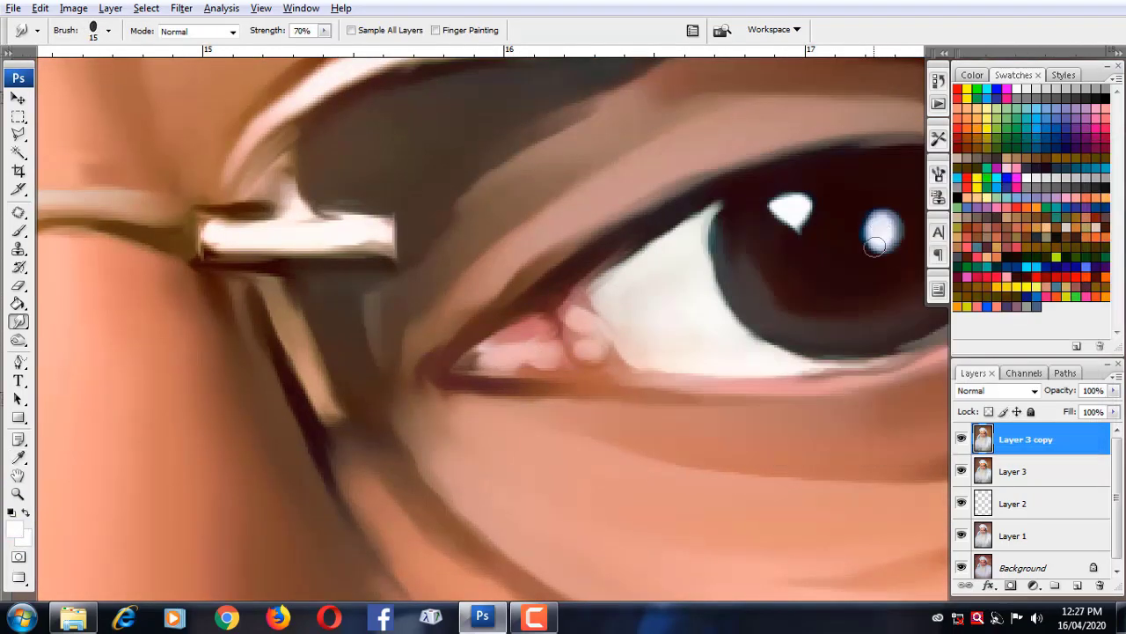
key(ctrl+minus)
scroll(485, 435, up, 5)
drag(485, 435, 495, 479)
Pick a pale skin colour and smear the upper forehead with a 400 brush
click(13, 528)
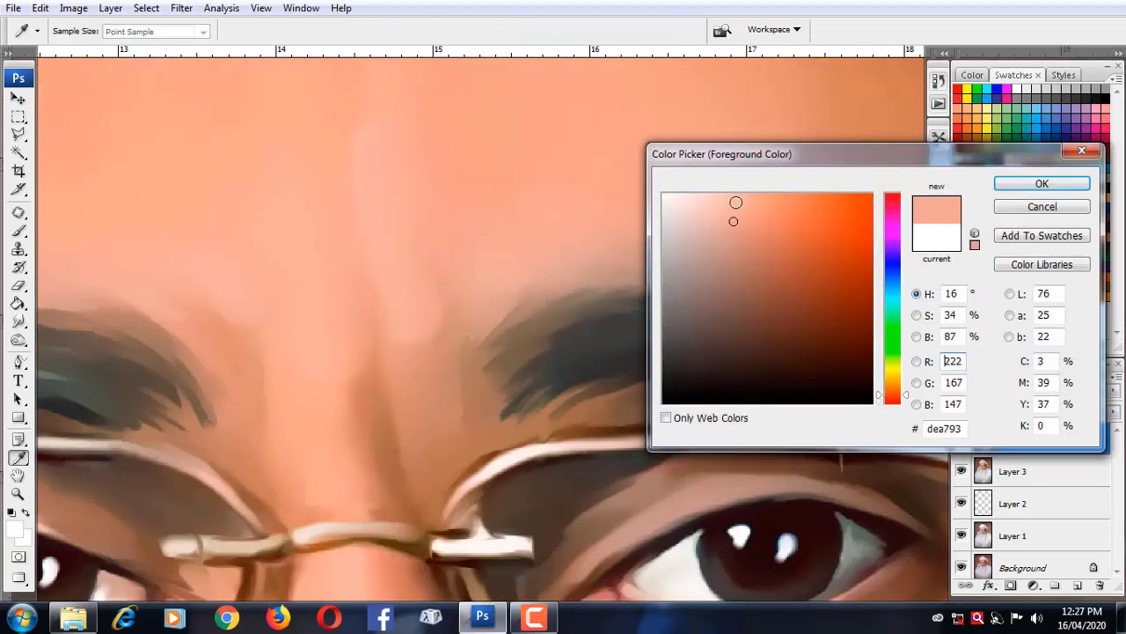
click(1006, 182)
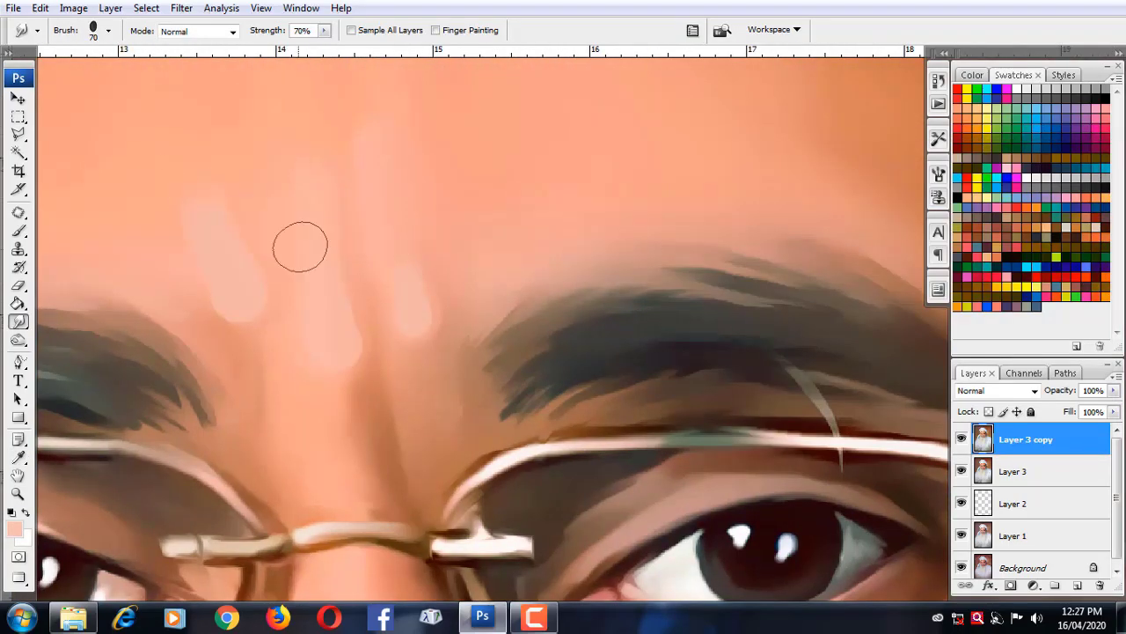
key(ctrl+minus)
scroll(661, 297, up, 5)
key(bracketright)
key(bracketright)
key(bracketright)
mouse_move(595, 234)
mouse_down()
mouse_move(571, 287)
mouse_move(598, 269)
mouse_up()
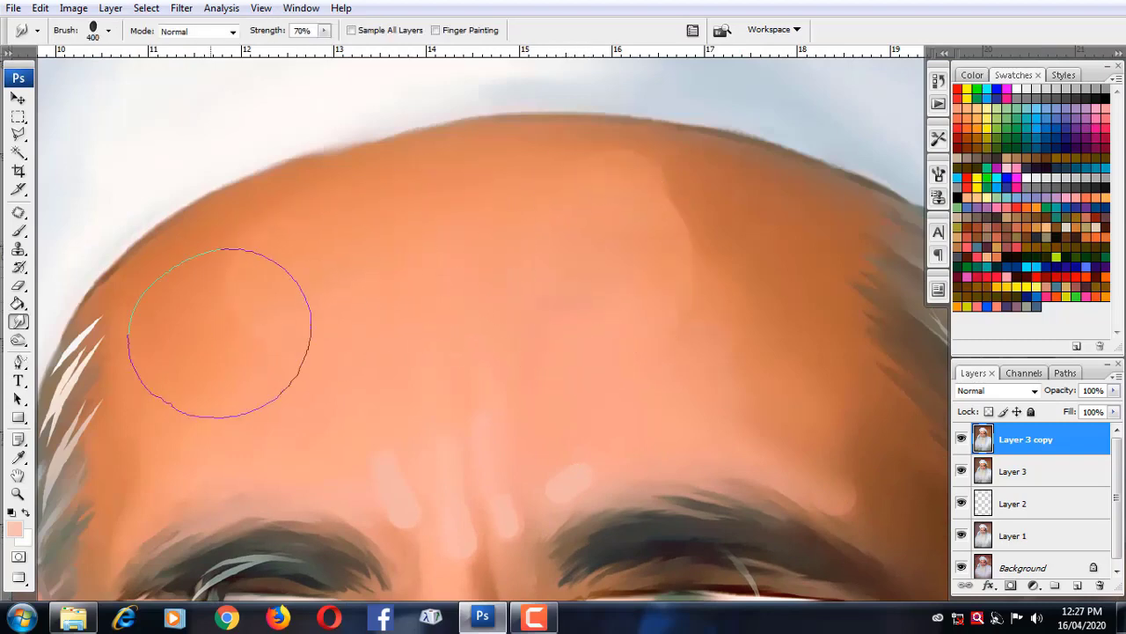
key(ctrl+0)
Shrink the brush to 70 and pick warmer skin tones for the chin area
key(bracketleft)
key(bracketleft)
key(bracketleft)
scroll(450, 401, up, 5)
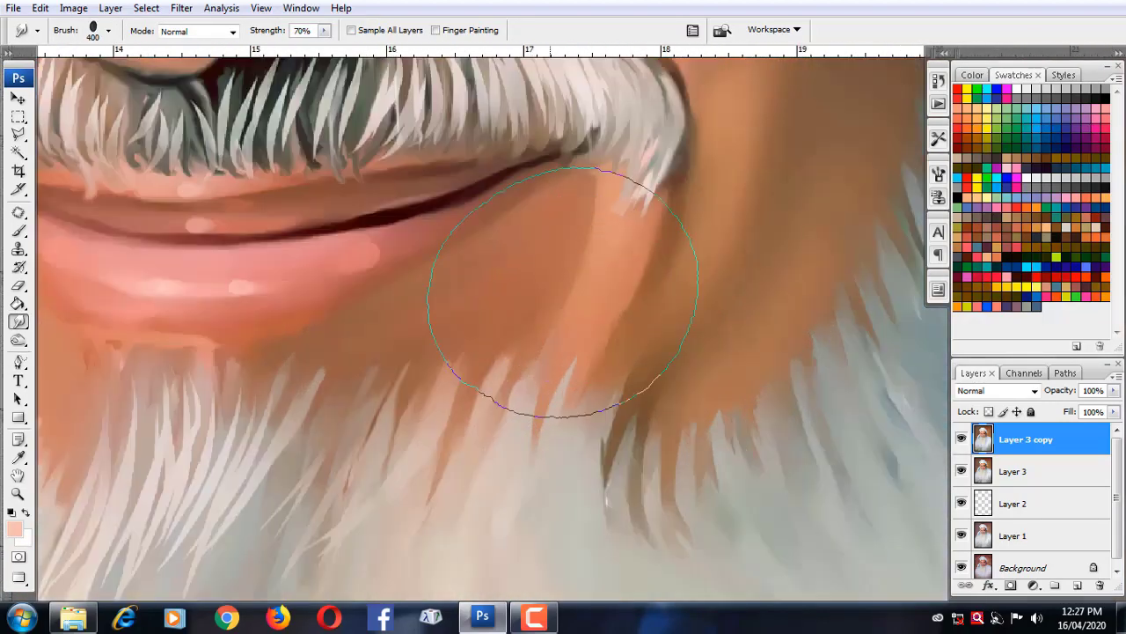
click(14, 528)
key(Return)
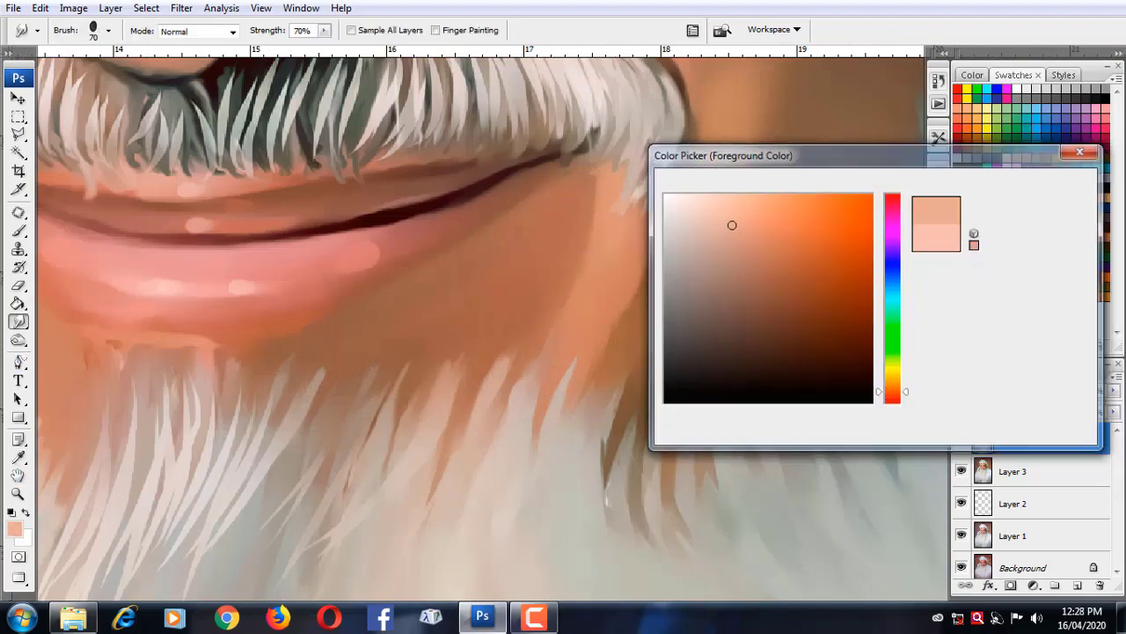
key(bracketleft)
click(14, 528)
key(Return)
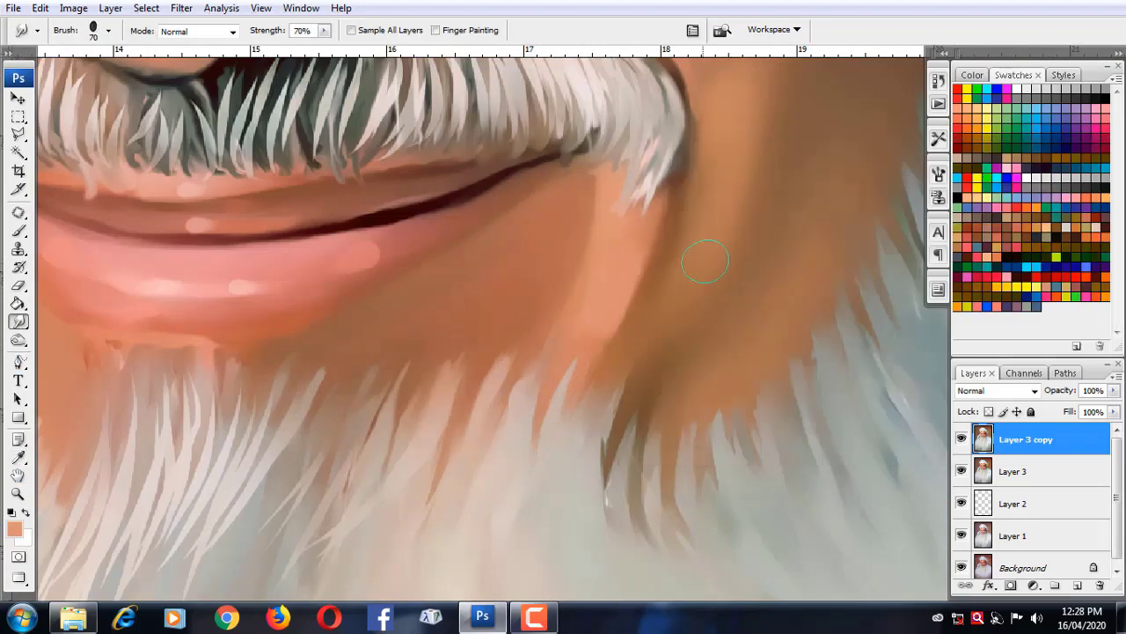
Set Smudge strength to 82% with a 100–125 brush to blend the cheek-beard edges
scroll(689, 292, up, 2)
scroll(681, 383, right, 2)
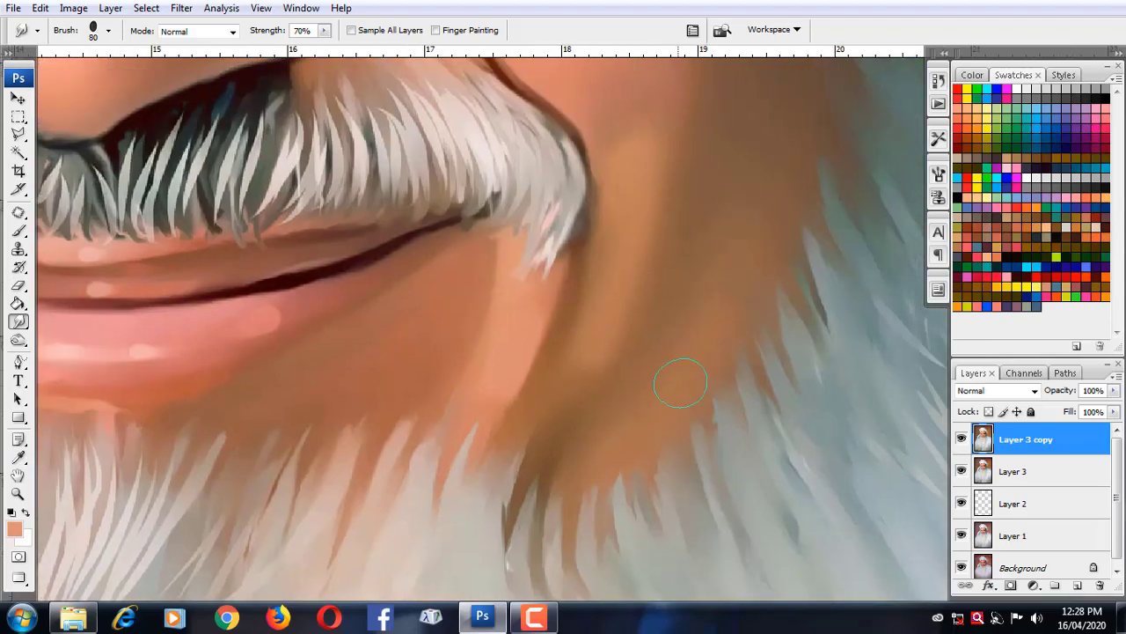
scroll(669, 413, up, 5)
scroll(616, 493, up, 6)
scroll(616, 396, right, 2)
key(bracketleft)
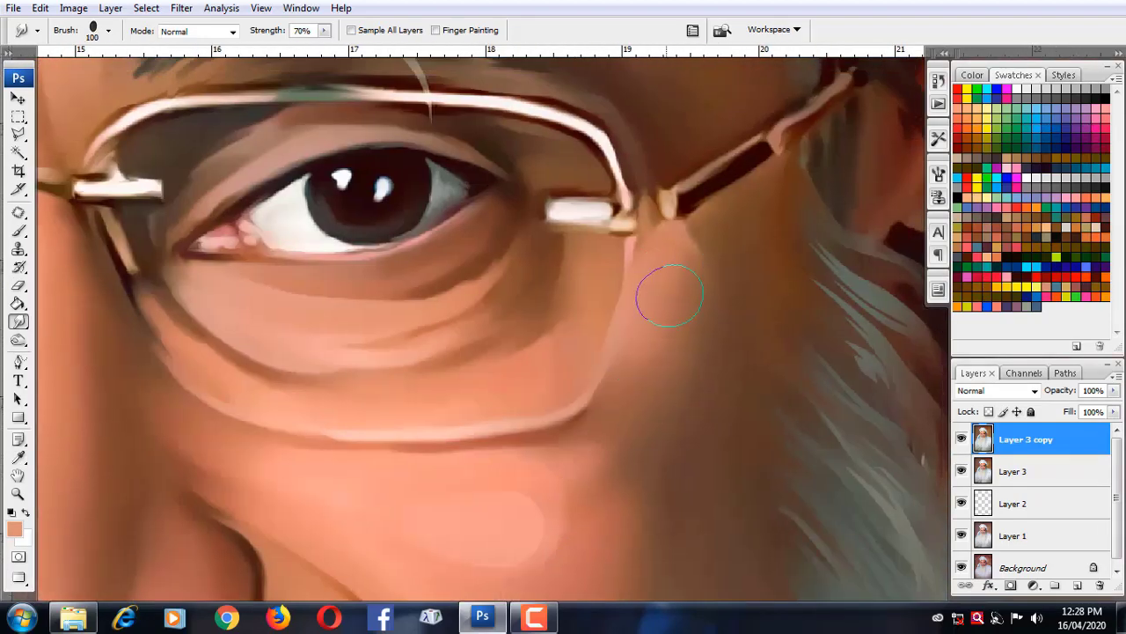
key(8)
key(2)
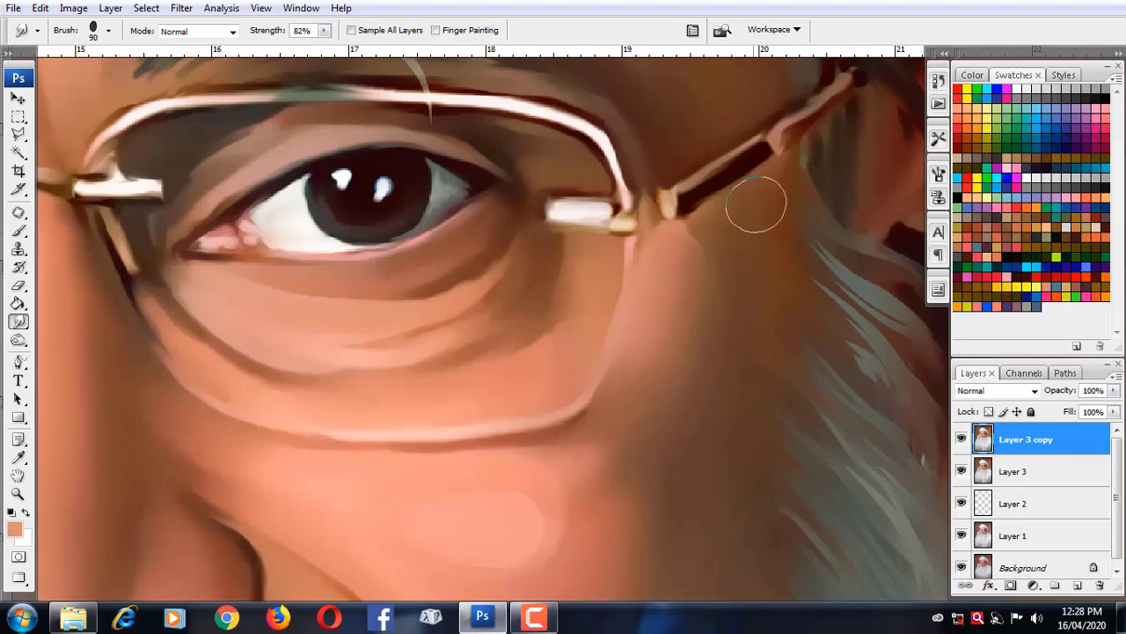
scroll(681, 262, up, 4)
scroll(681, 261, left, 1)
key(bracketright)
key(bracketright)
scroll(541, 301, left, 2)
scroll(330, 327, left, 4)
scroll(330, 326, down, 3)
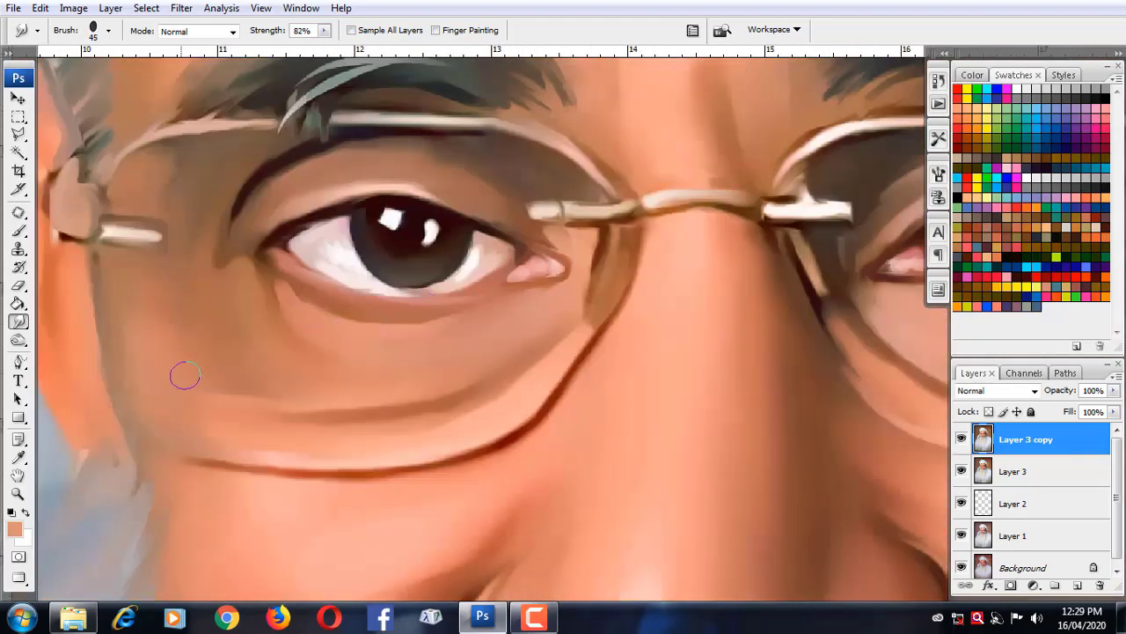
Pan around the mustache and nose while finishing the smudging
scroll(258, 440, down, 10)
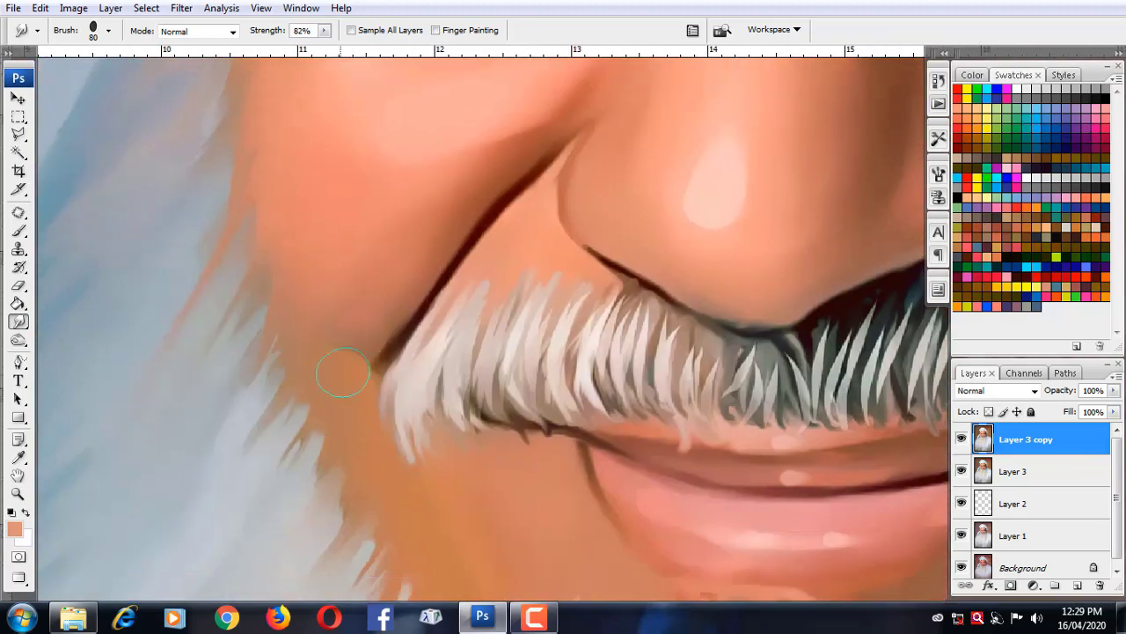
scroll(344, 378, down, 3)
scroll(510, 387, right, 5)
scroll(509, 387, right, 1)
scroll(478, 352, left, 8)
scroll(478, 352, down, 2)
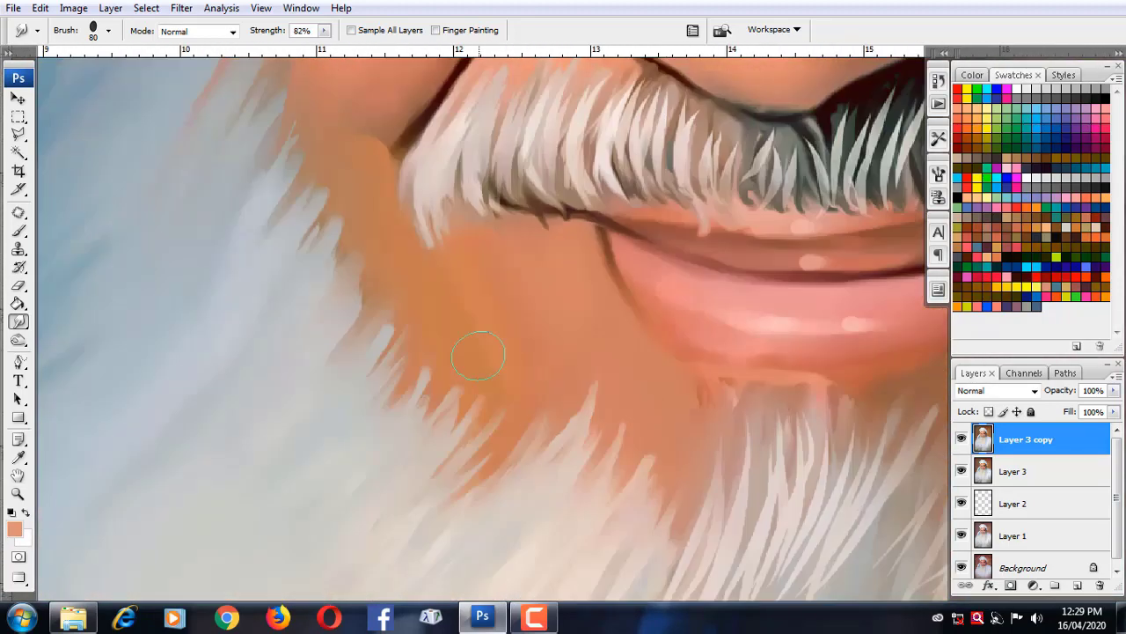
scroll(538, 480, up, 7)
scroll(343, 344, up, 3)
scroll(405, 370, right, 2)
scroll(405, 370, up, 1)
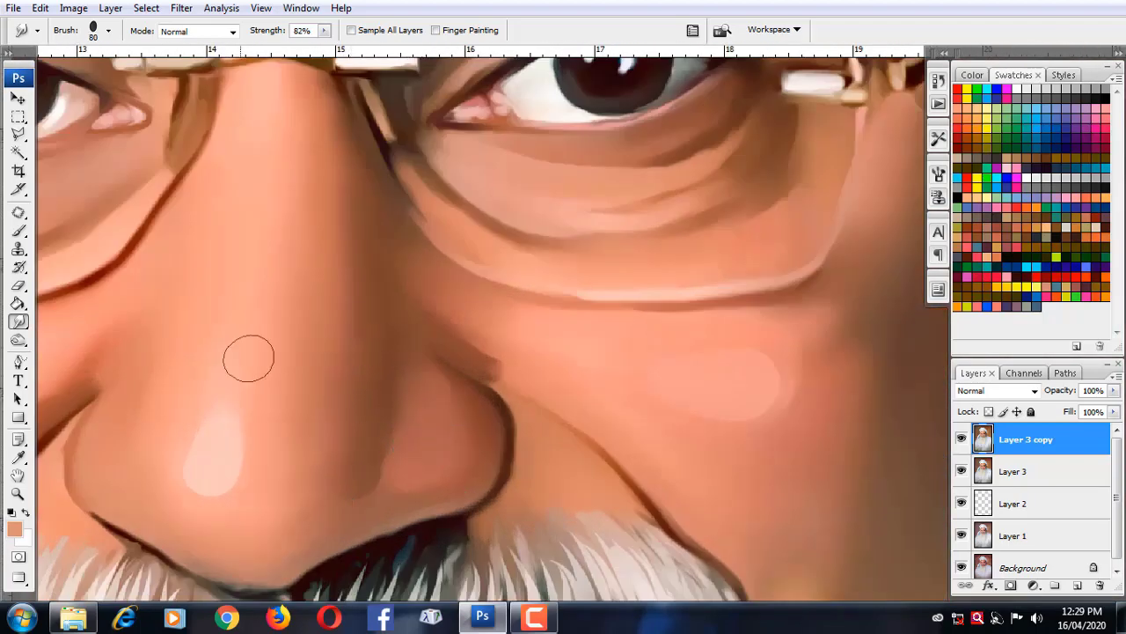
scroll(308, 281, up, 3)
scroll(372, 211, left, 2)
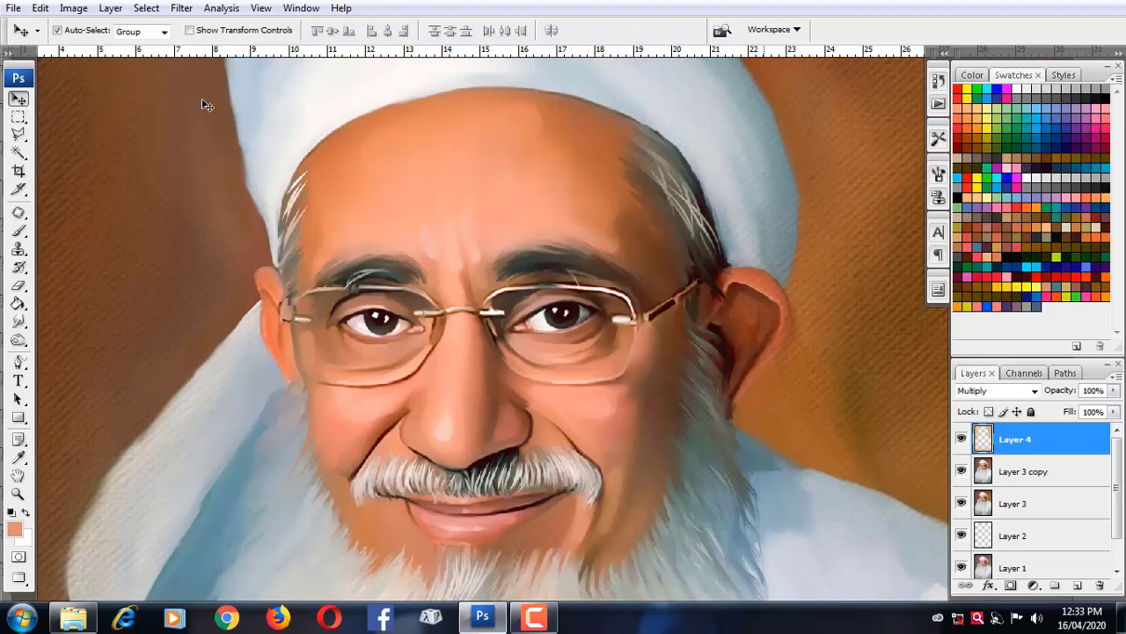
Open the signature logo file from the desktop in Photoshop and return to the portrait
scroll(535, 378, down, 2)
scroll(528, 387, down, 1)
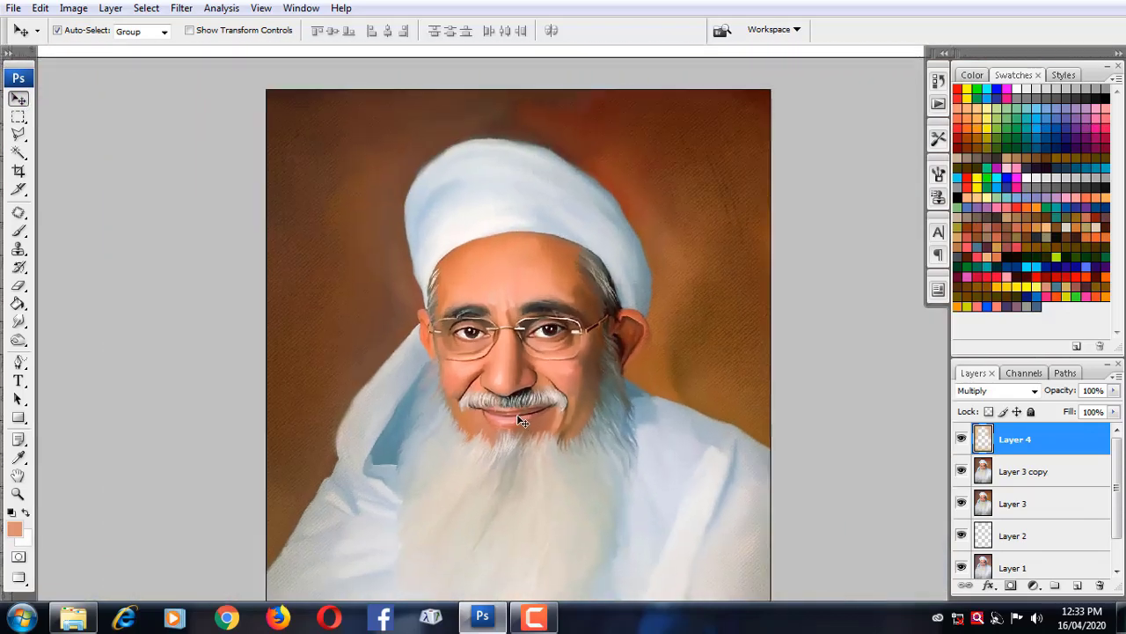
scroll(517, 396, up, 4)
scroll(481, 419, down, 1)
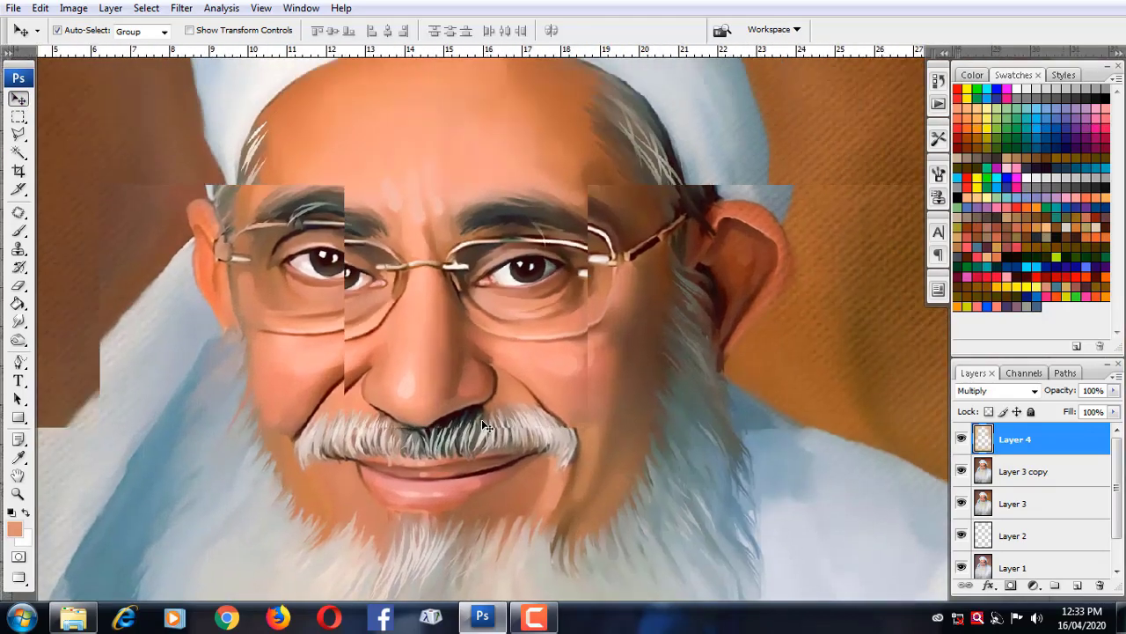
scroll(481, 418, down, 1)
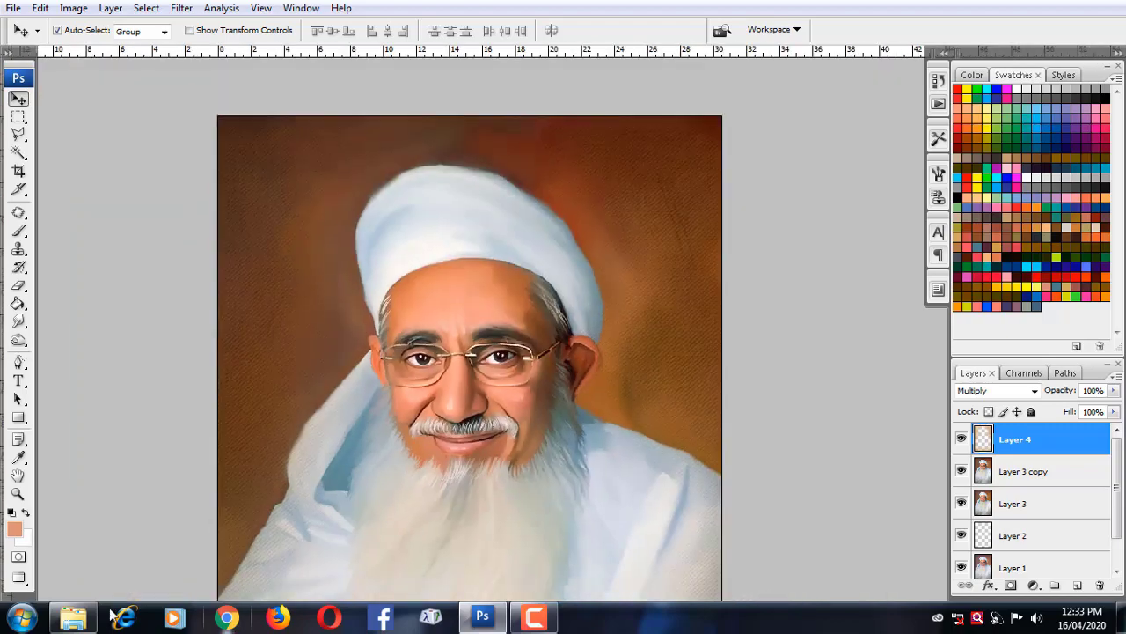
key(super+d)
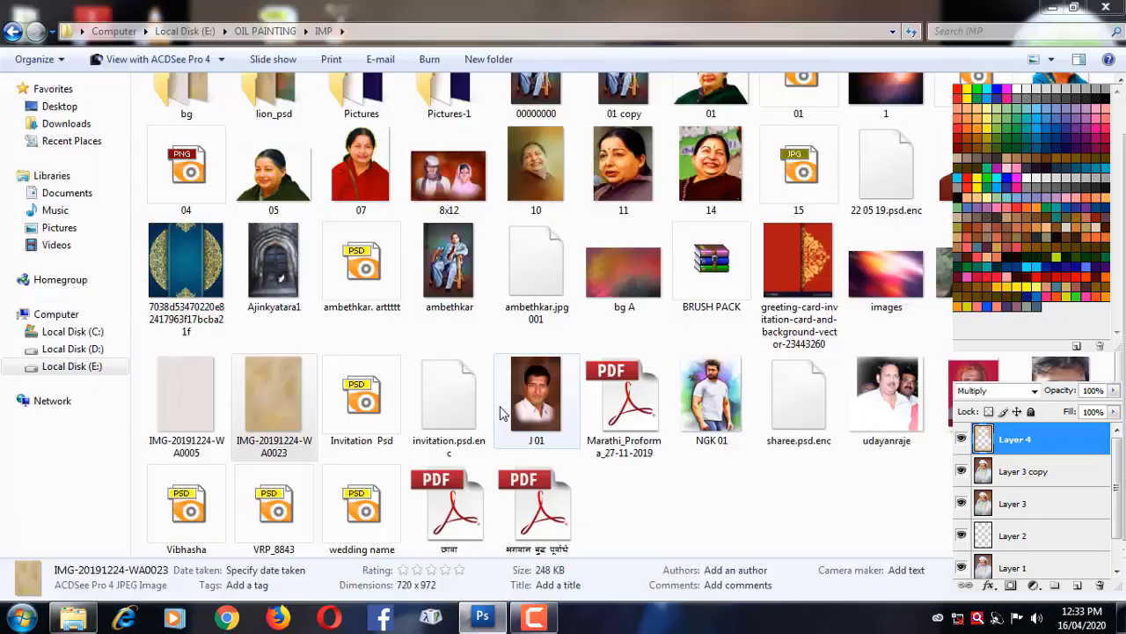
drag(218, 35, 391, 283)
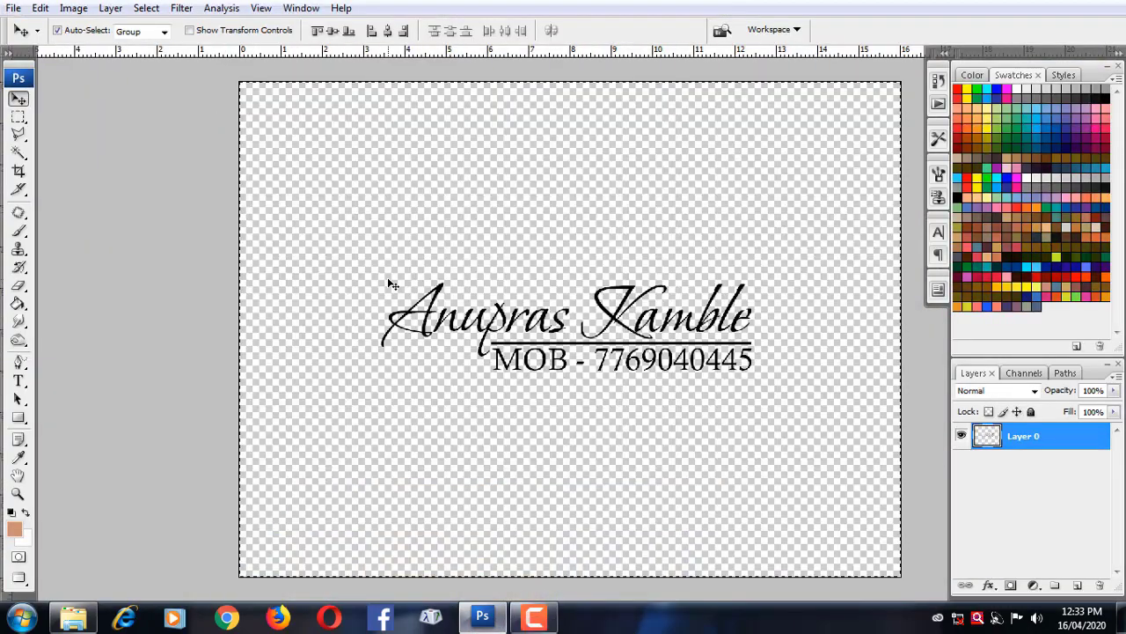
key(ctrl+Tab)
Paste the signature into the portrait, accepting the profile conversion, and whiten it with Levels
key(ctrl+v)
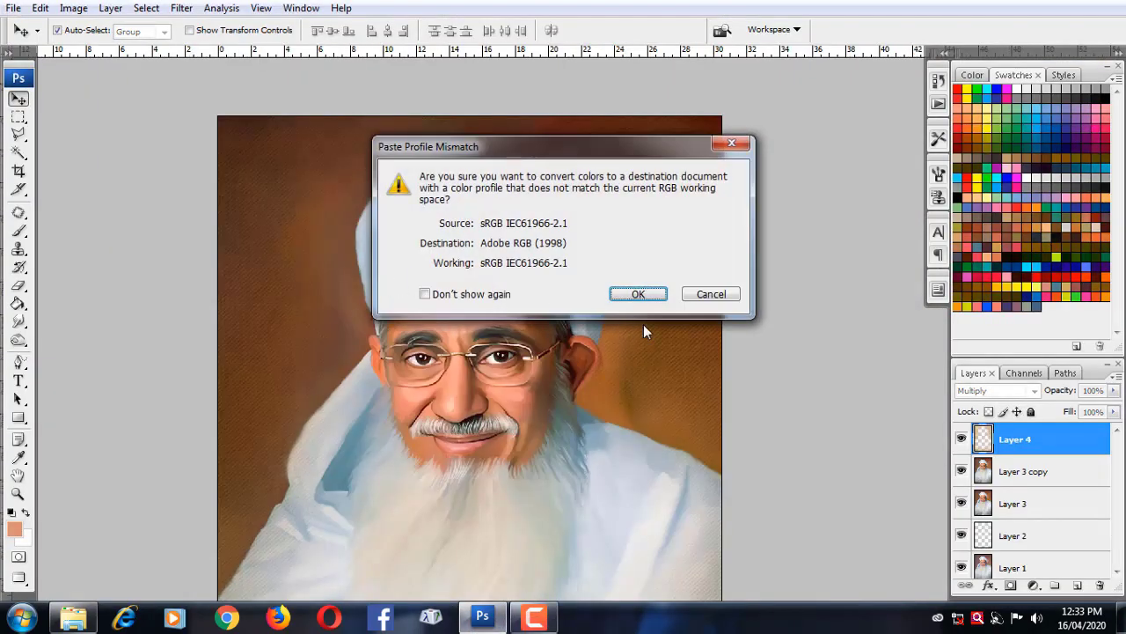
click(721, 295)
key(ctrl+v)
click(639, 294)
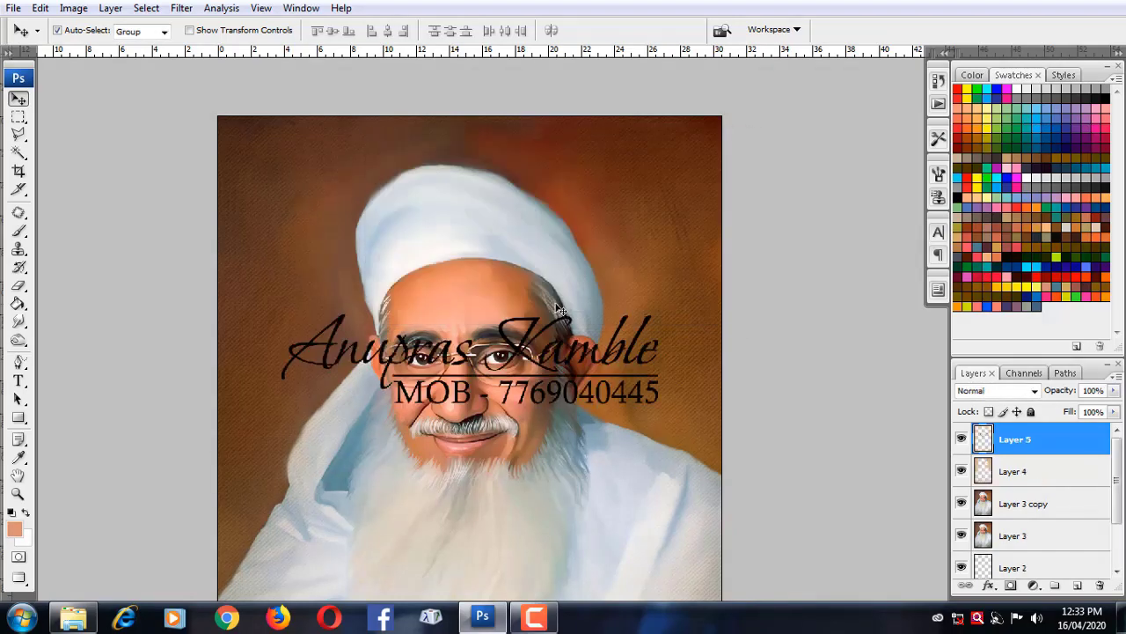
key(ctrl+l)
drag(695, 426, 904, 427)
click(954, 245)
Scale the signature to about 31%, place it lower right, and darken it to black
key(ctrl+t)
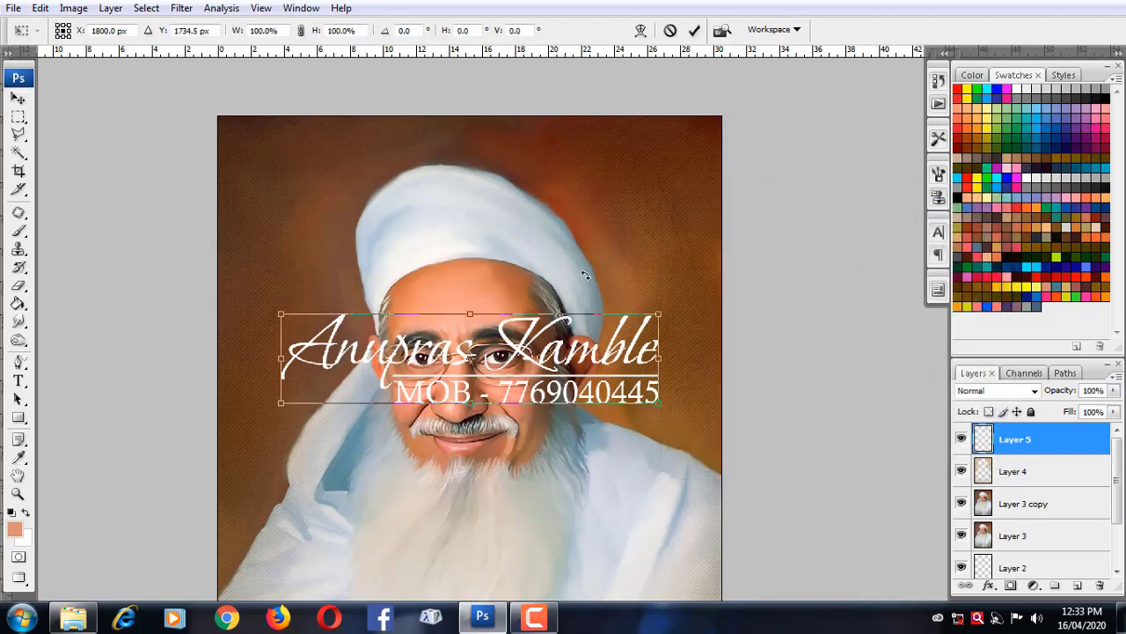
mouse_move(656, 315)
mouse_down()
mouse_move(537, 343)
mouse_move(619, 212)
mouse_move(778, 464)
mouse_move(471, 493)
mouse_up()
key(ctrl+z)
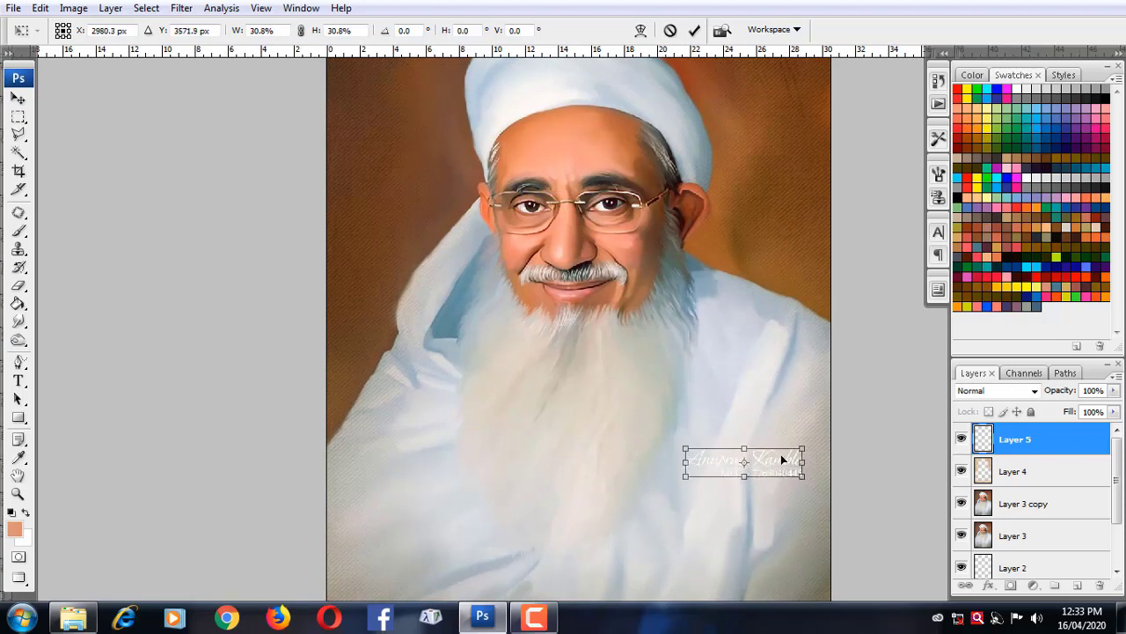
key(Return)
key(ctrl+l)
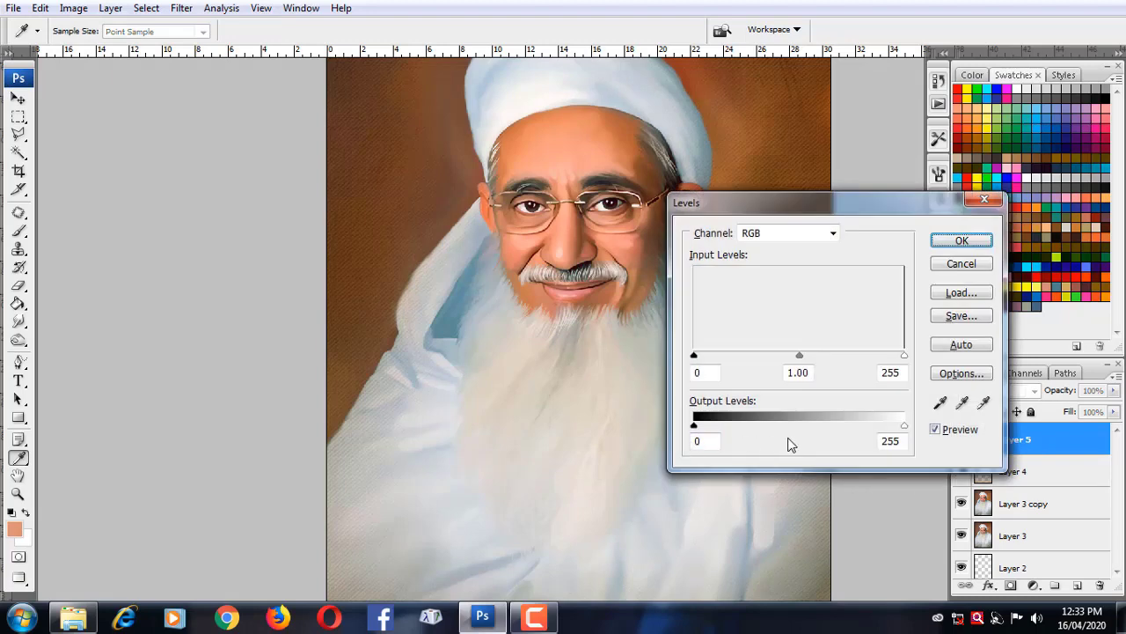
click(962, 240)
scroll(640, 275, up, 2)
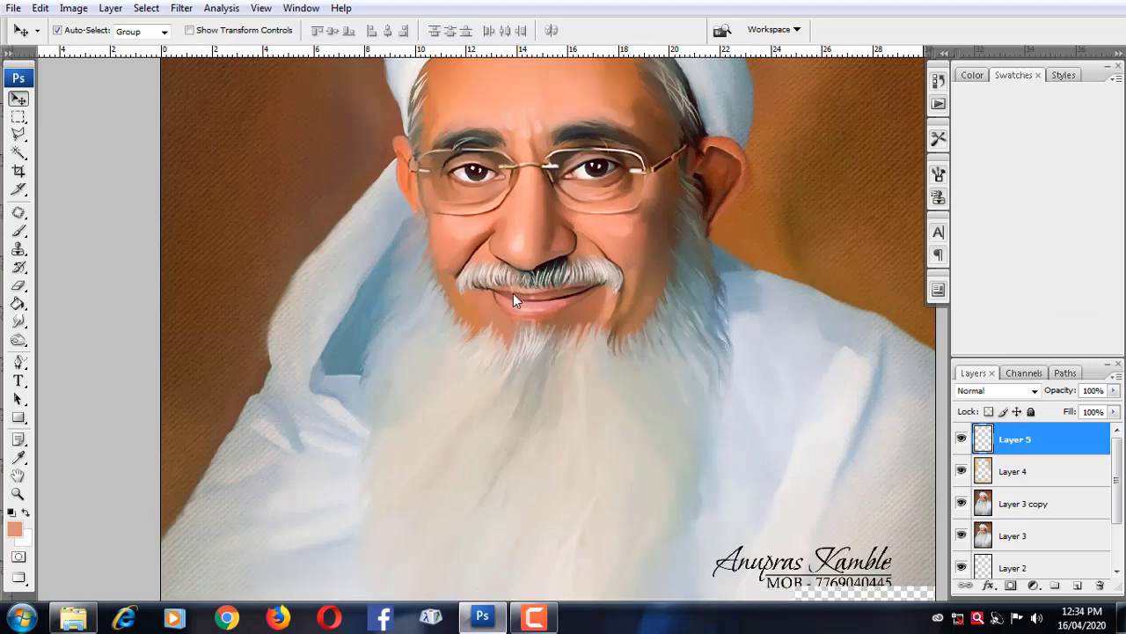
key(Tab)
scroll(518, 299, down, 2)
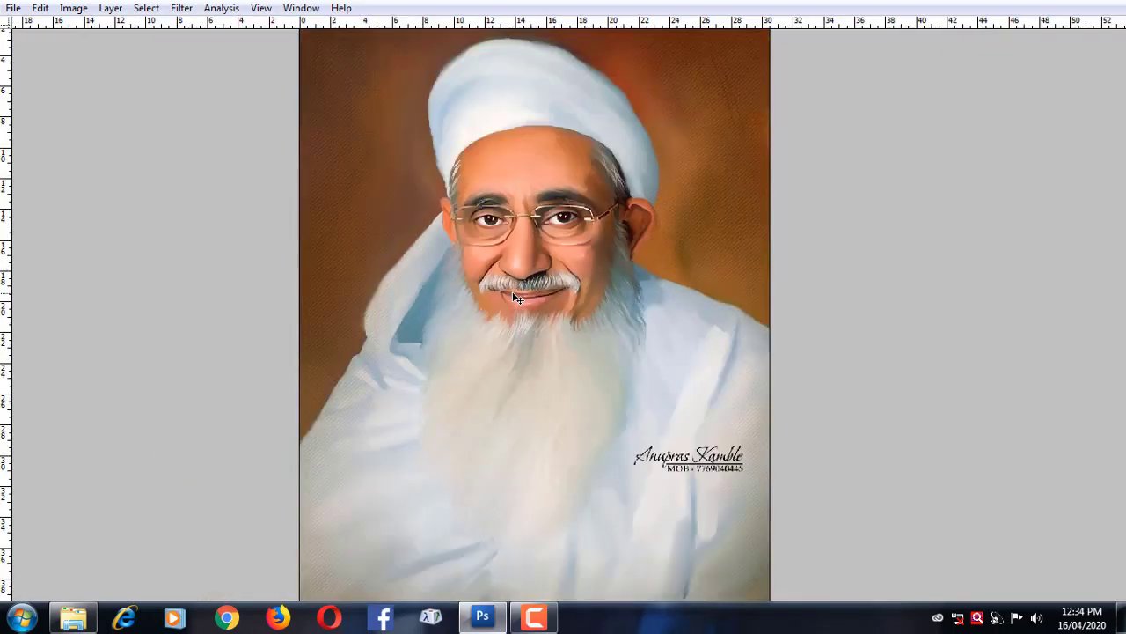
scroll(517, 299, up, 1)
scroll(517, 295, up, 1)
scroll(517, 291, up, 2)
scroll(517, 286, up, 3)
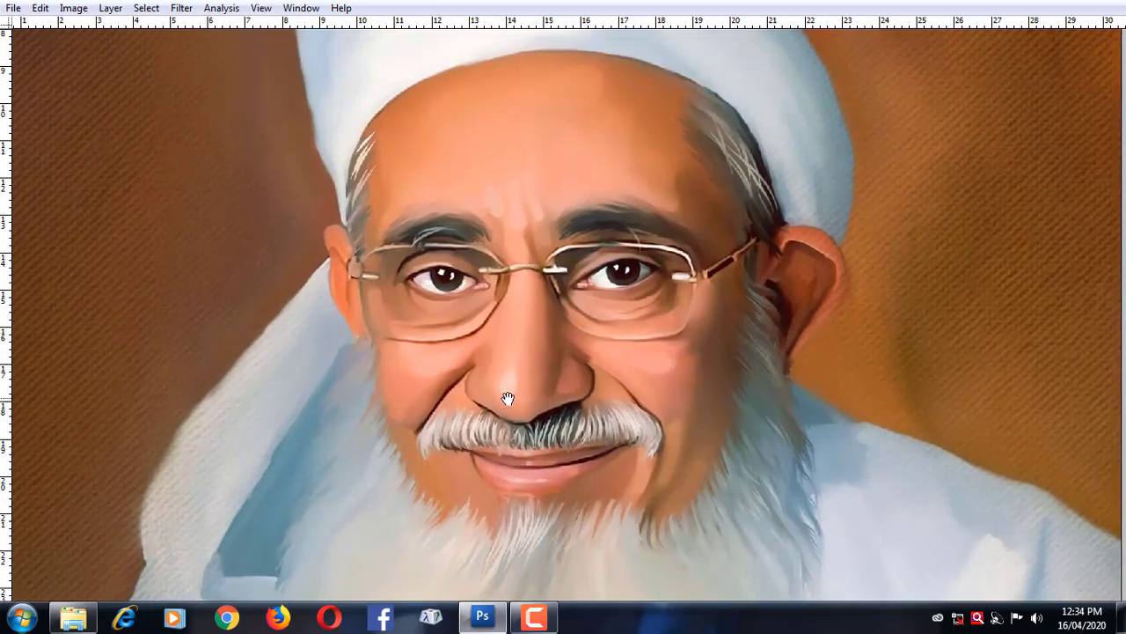
scroll(548, 320, up, 1)
scroll(548, 321, up, 3)
drag(675, 280, 670, 320)
scroll(580, 317, up, 1)
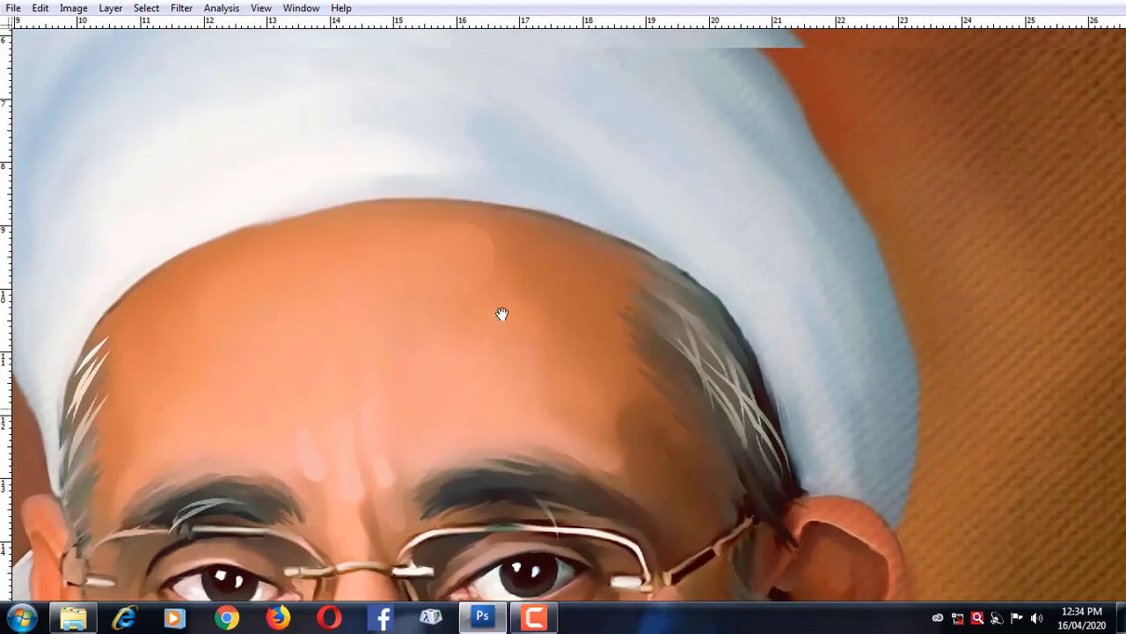
scroll(458, 277, up, 1)
scroll(290, 430, up, 2)
scroll(282, 430, right, 10)
scroll(276, 431, left, 8)
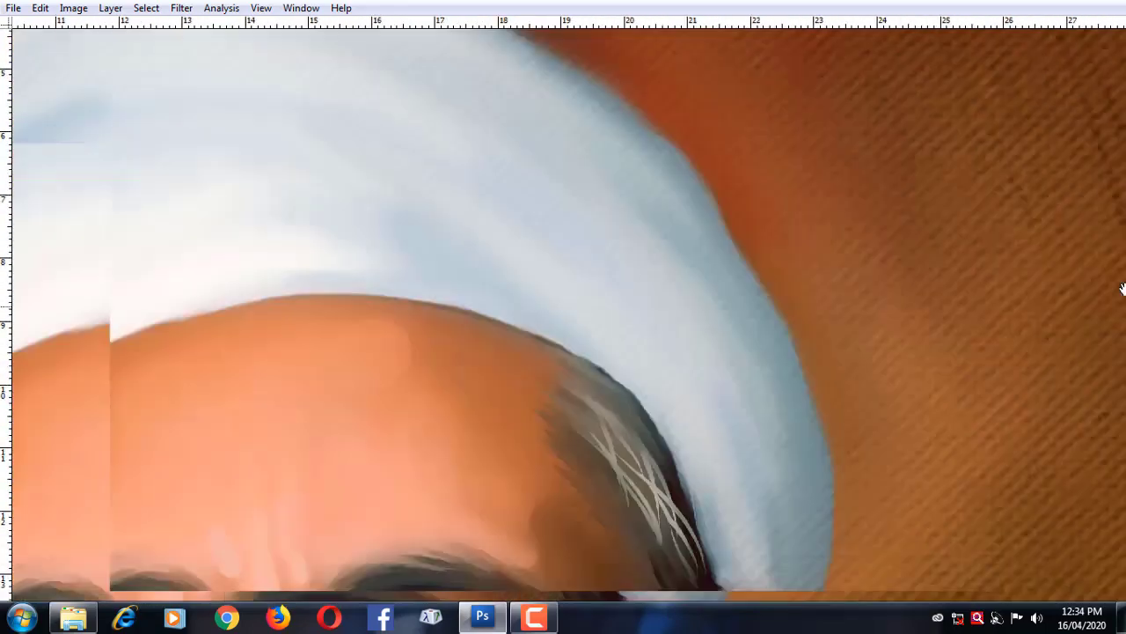
drag(343, 469, 666, 313)
scroll(667, 321, up, 2)
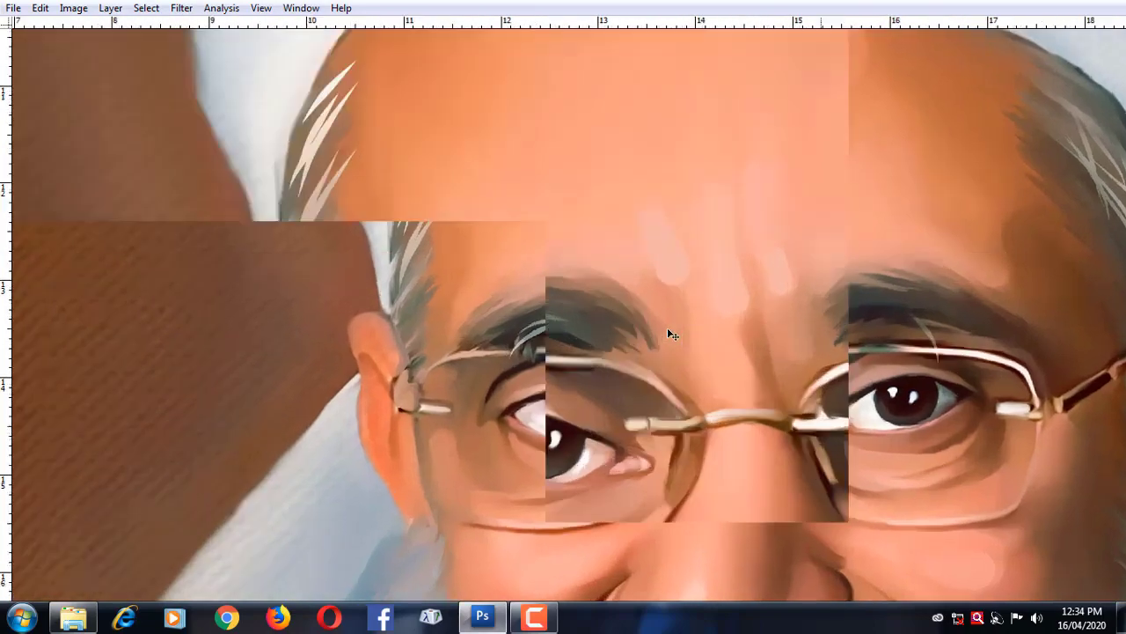
scroll(614, 448, up, 1)
scroll(614, 449, up, 1)
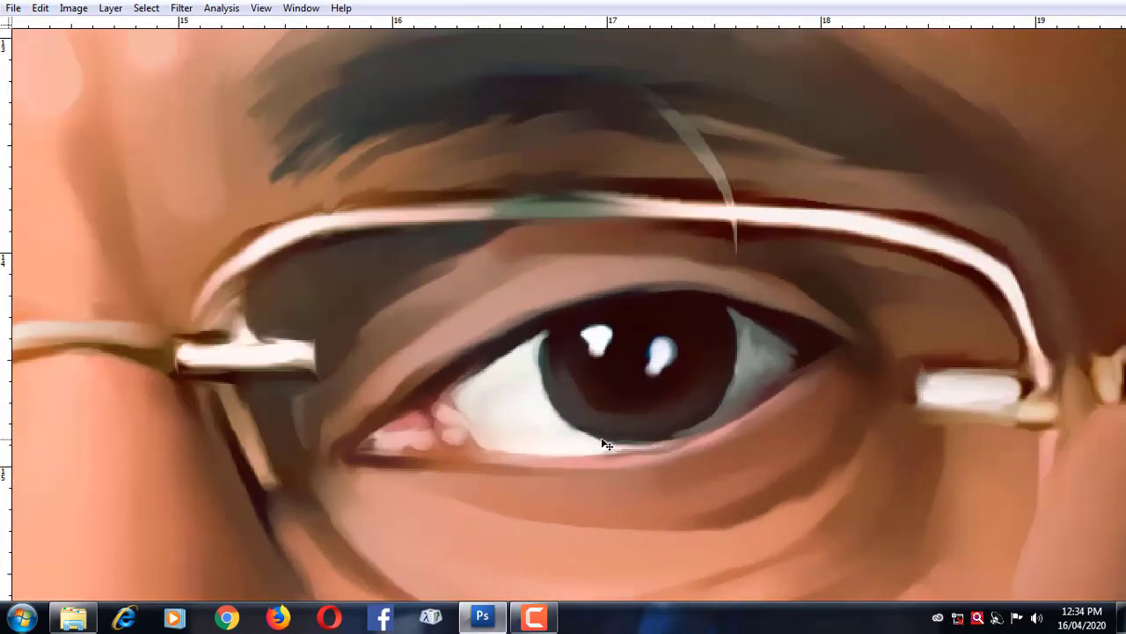
scroll(604, 448, down, 2)
scroll(558, 447, up, 1)
drag(558, 448, 916, 370)
scroll(762, 448, down, 3)
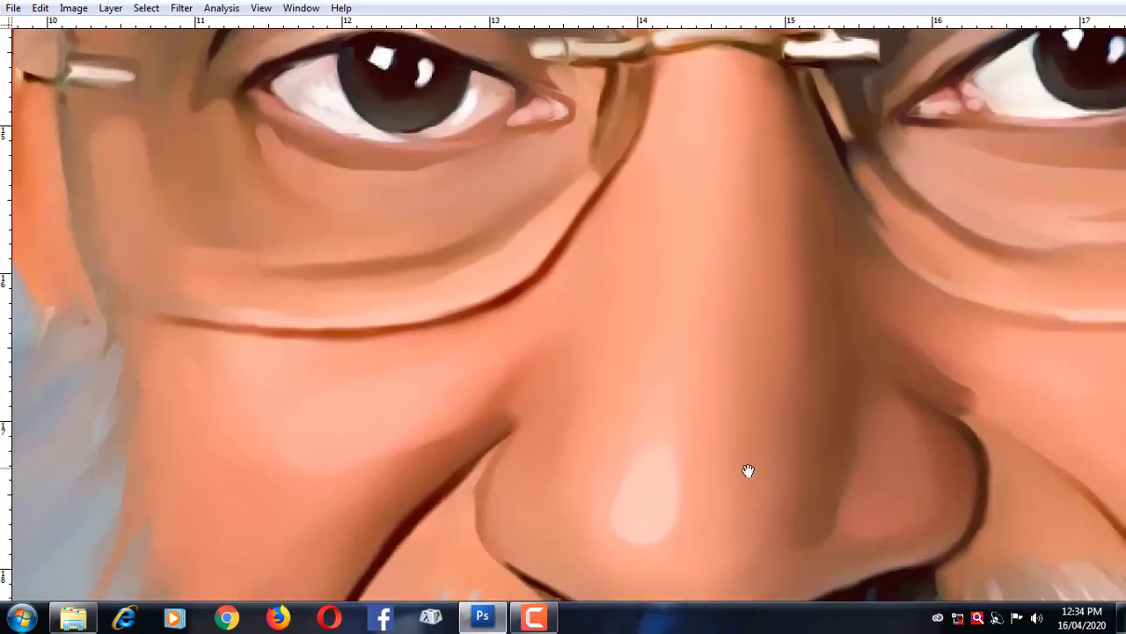
drag(747, 467, 599, 228)
drag(657, 387, 695, 346)
scroll(695, 347, down, 2)
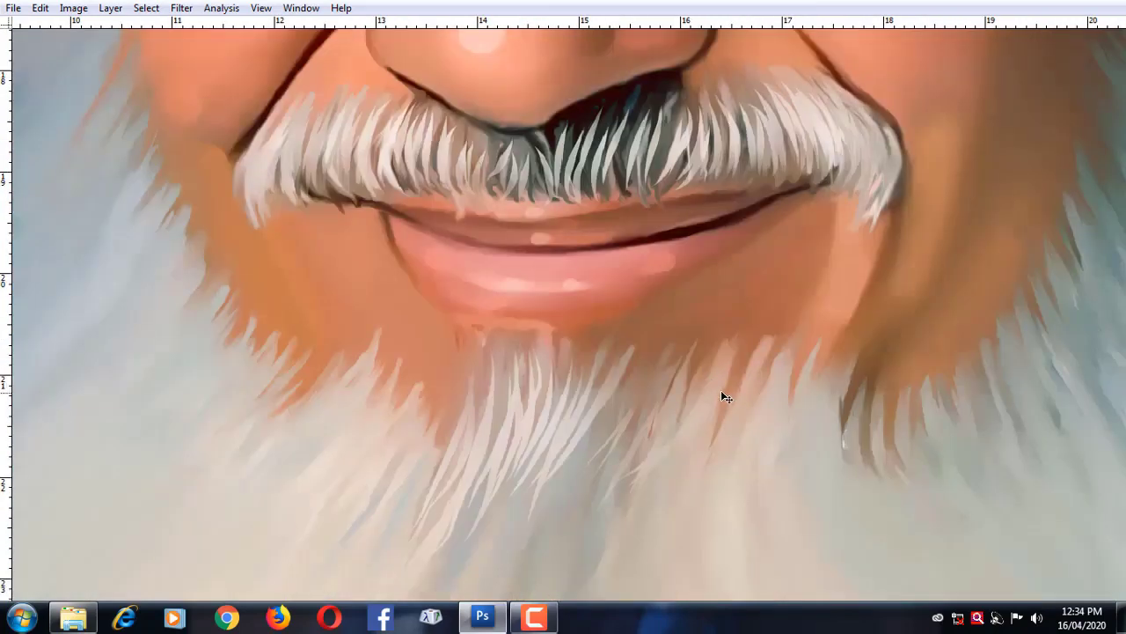
scroll(722, 395, down, 1)
scroll(596, 329, down, 1)
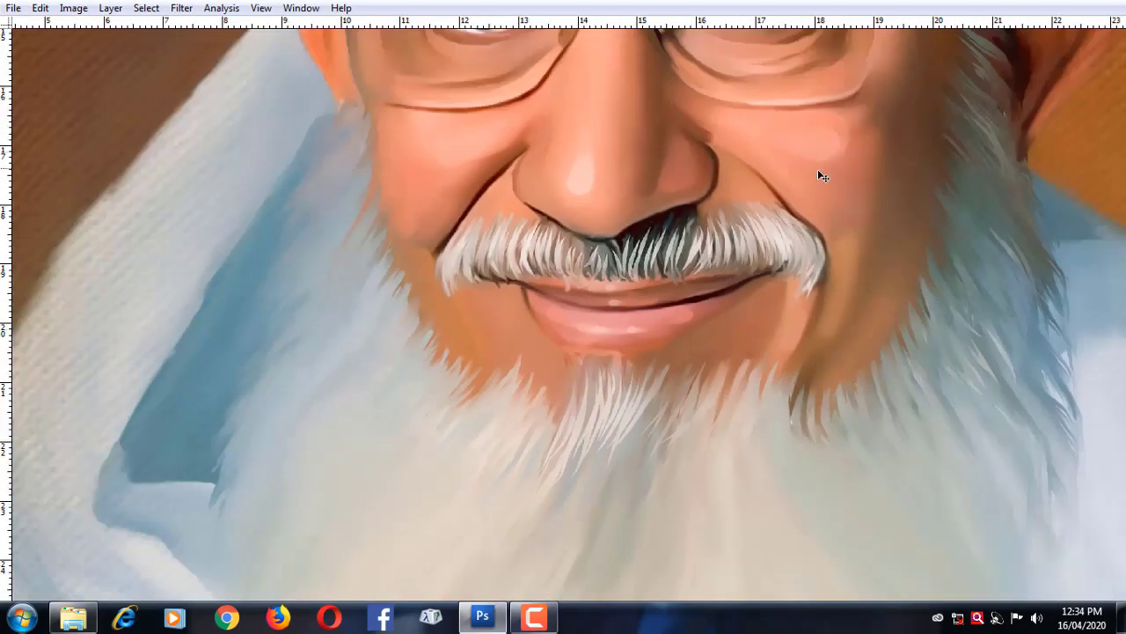
drag(694, 205, 572, 304)
scroll(572, 308, down, 1)
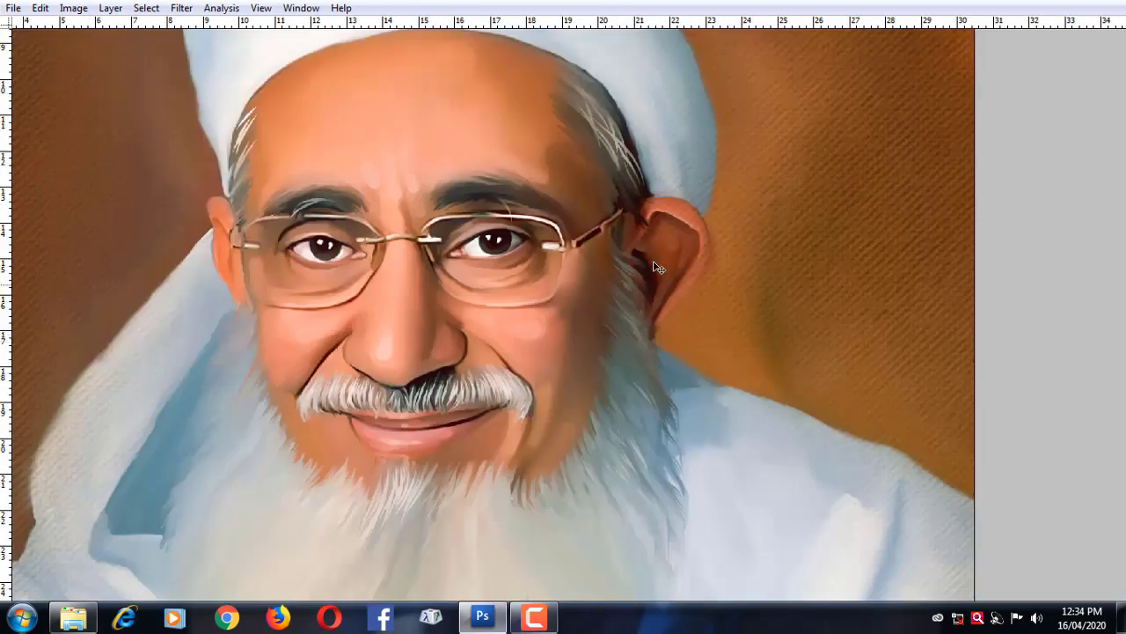
scroll(588, 201, down, 3)
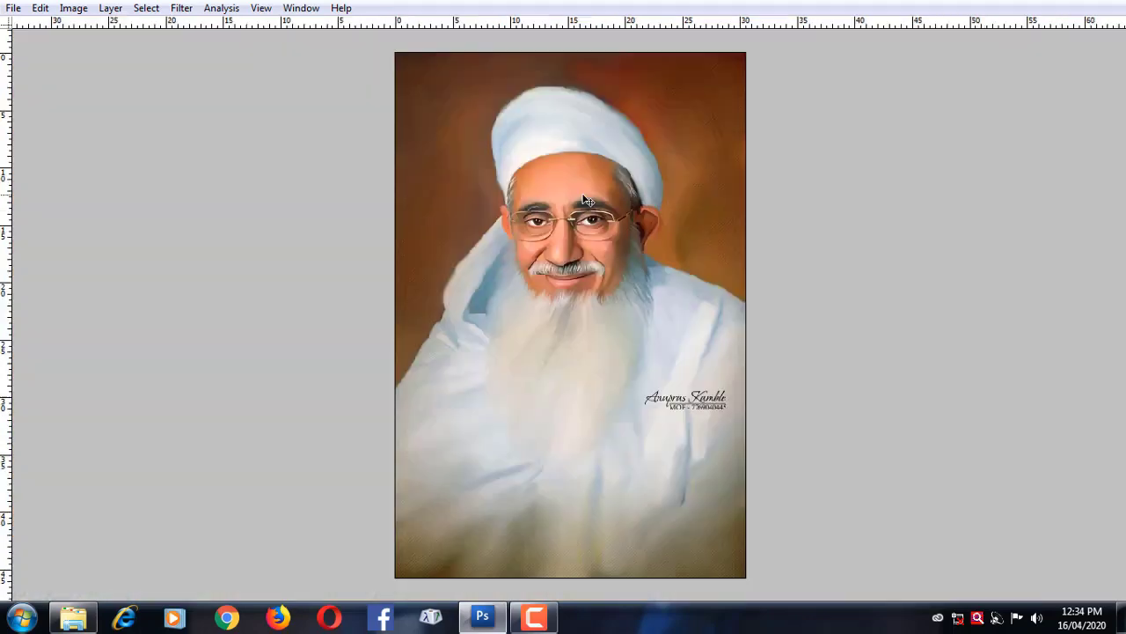
click(553, 614)
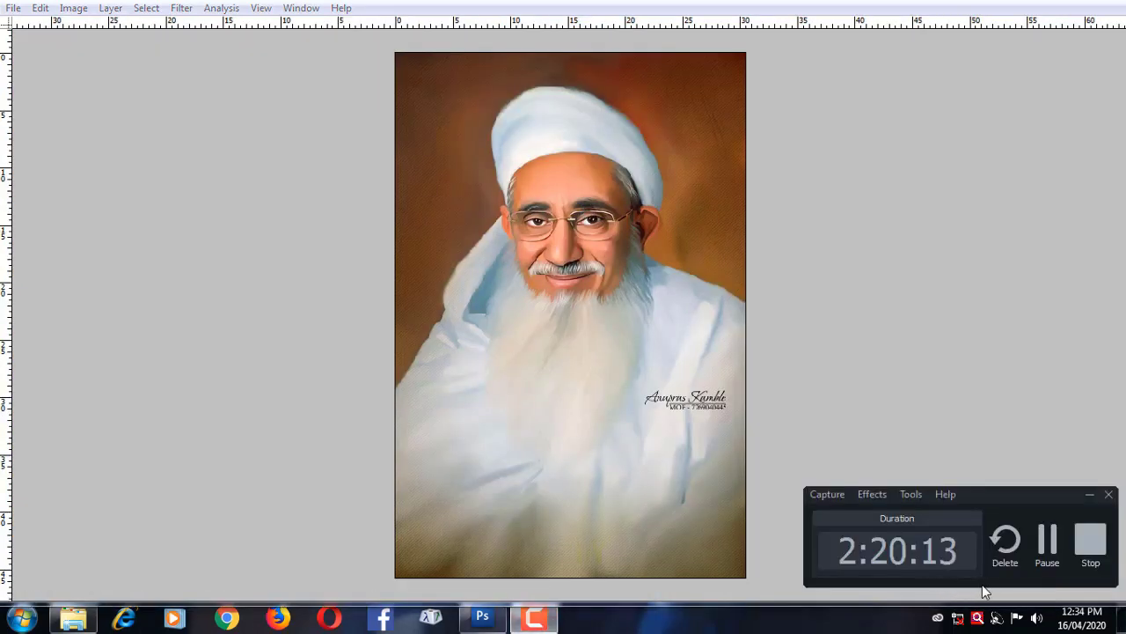